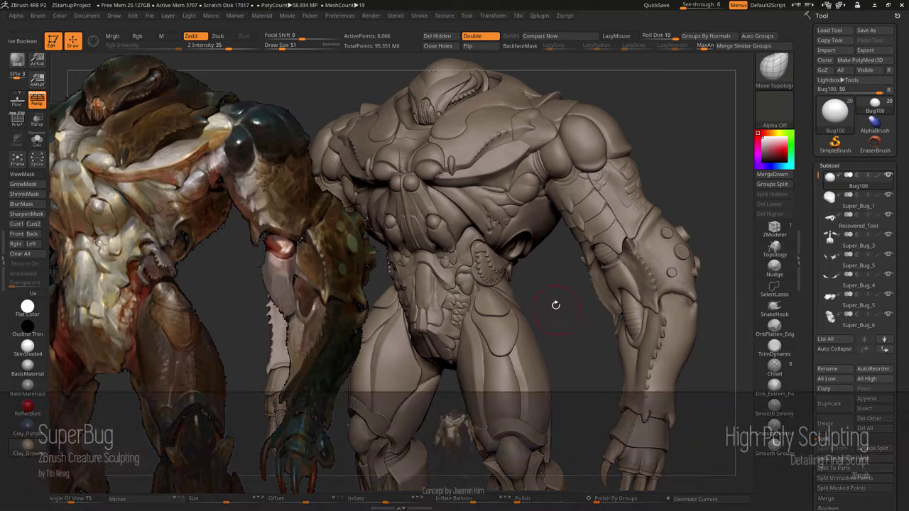
Step: Select the shoulder armour pieces, solo them with PolyF, and hide the purple polygroup
{"action": "left_click", "coordinate": [486, 302], "text": "alt"}
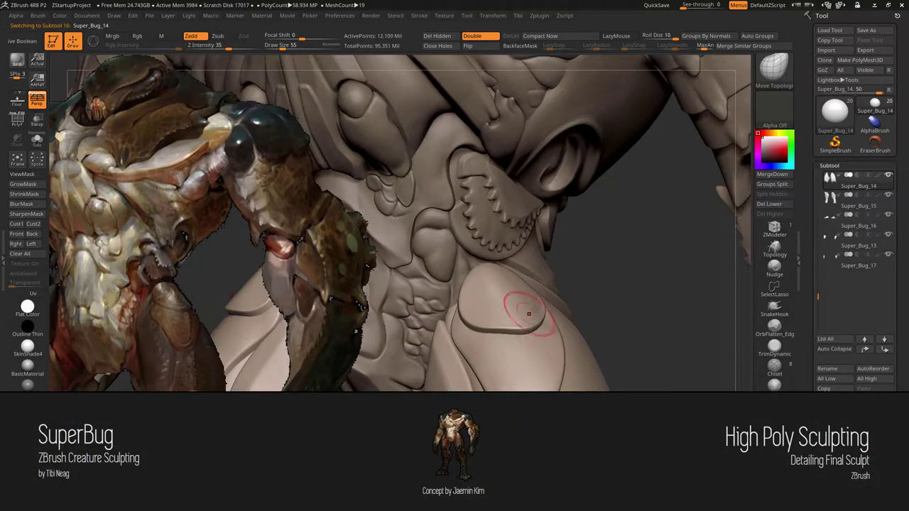
{"action": "key", "text": "ctrl+shift+s"}
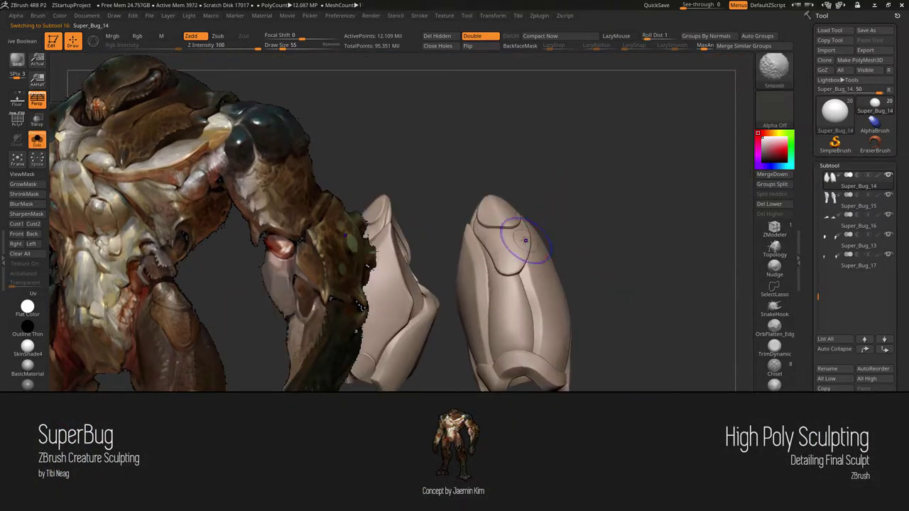
{"action": "key", "text": "shift+f"}
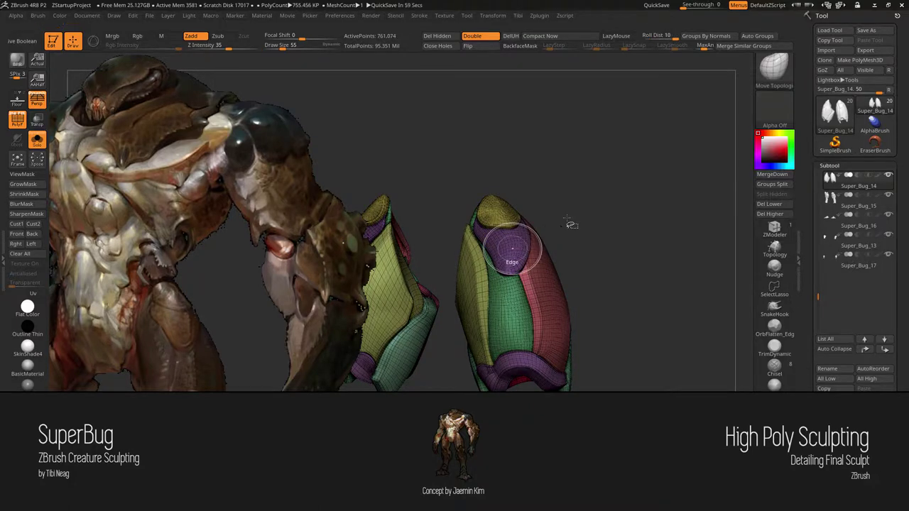
{"action": "left_click_drag", "start_coordinate": [588, 211], "coordinate": [523, 263]}
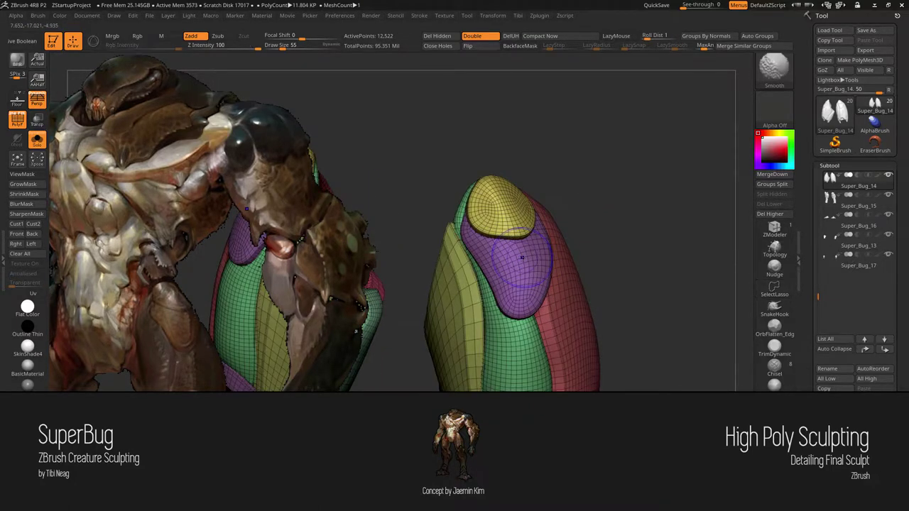
{"action": "left_click", "coordinate": [523, 263], "text": "ctrl+shift"}
{"action": "left_click", "coordinate": [523, 263], "text": "ctrl+shift"}
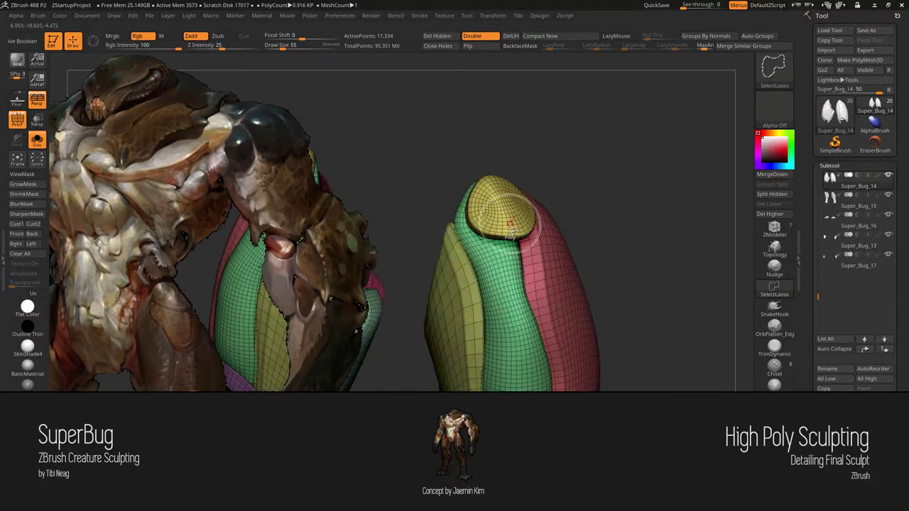
Step: Merge the visible parts into one polygroup, unhide all, subdivide to about 12.1 million points, and split groups
{"action": "key", "text": "ctrl+w"}
{"action": "left_click_drag", "start_coordinate": [601, 175], "coordinate": [586, 156], "text": "ctrl+shift"}
{"action": "left_click", "coordinate": [587, 156], "text": "ctrl+shift"}
{"action": "key", "text": "b"}
{"action": "key", "text": "m"}
{"action": "key", "text": "t"}
{"action": "key", "text": "ctrl+d"}
{"action": "key", "text": "ctrl+d"}
{"action": "key", "text": "ctrl+d"}
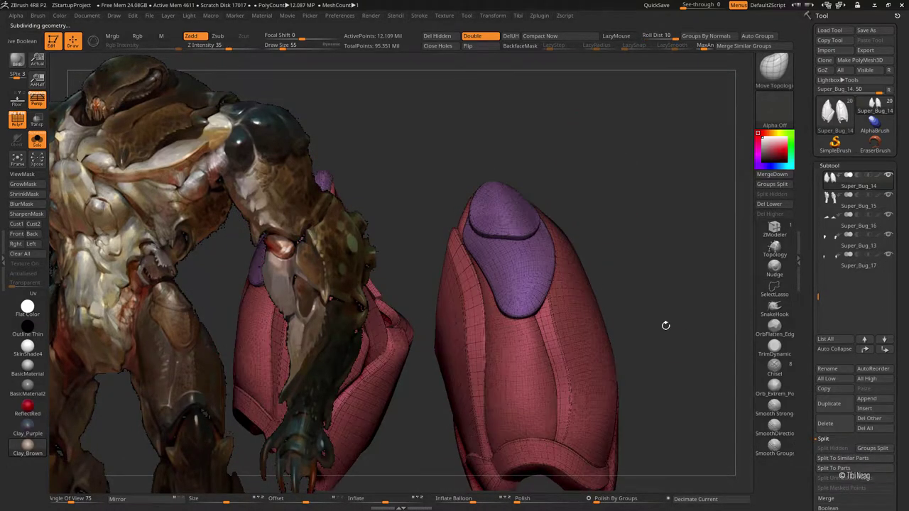
{"action": "left_click", "coordinate": [871, 448]}
Step: Confirm the Groups Split, mask the isolated shoulder plate, then show the other parts again
{"action": "left_click", "coordinate": [767, 467]}
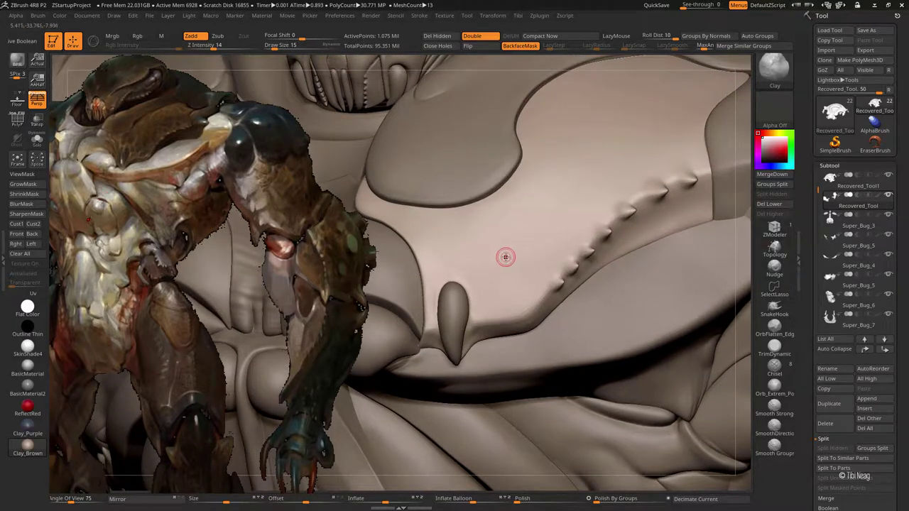
{"action": "left_click", "coordinate": [487, 248], "text": "ctrl+shift"}
{"action": "key", "text": "ctrl+a"}
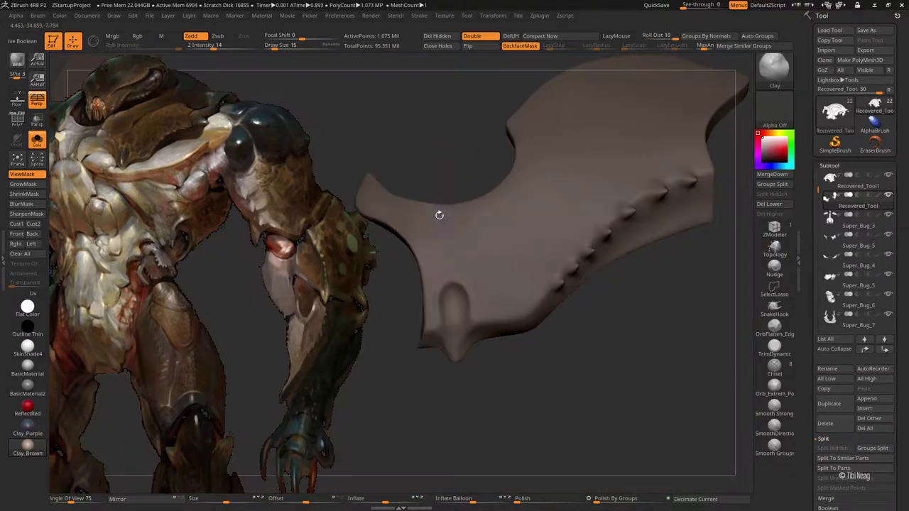
{"action": "left_click", "coordinate": [434, 248], "text": "ctrl+shift"}
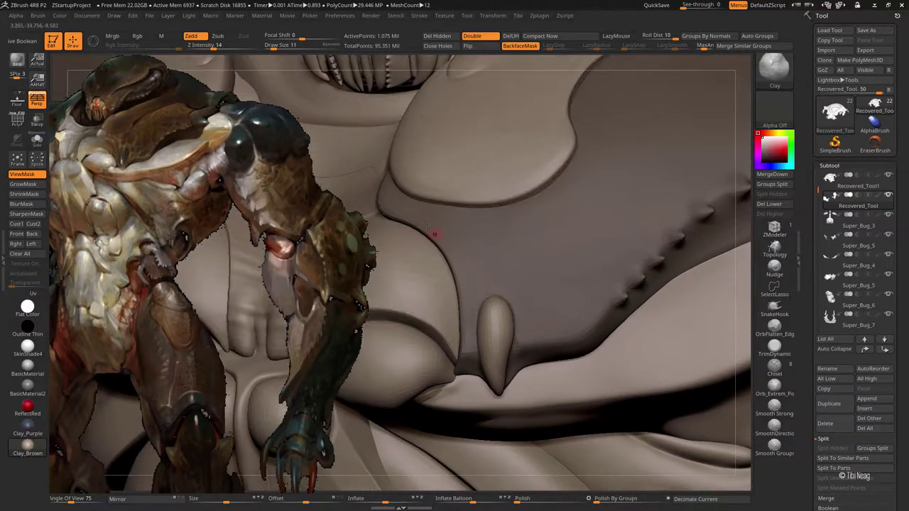
Step: Shrink the brush and paint solid triangular mask patches beside the teardrop knob
{"action": "key", "text": "space"}
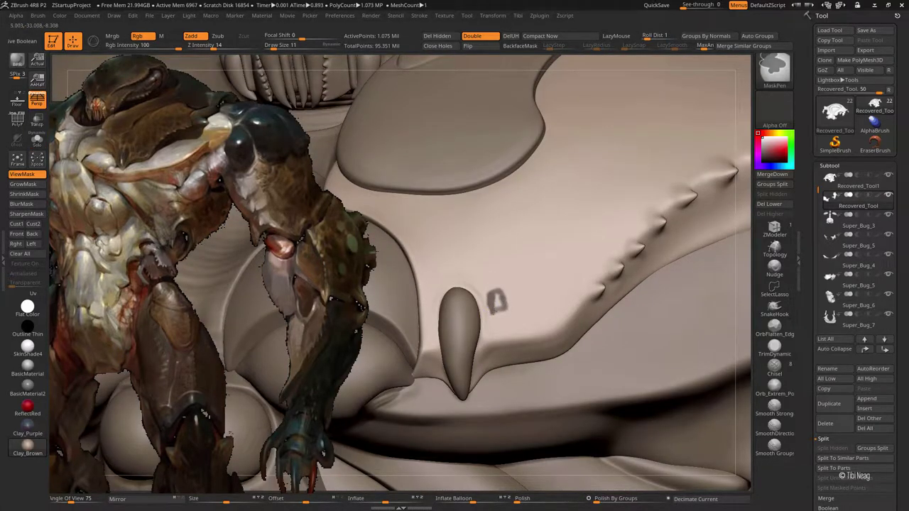
{"action": "key", "text": "["}
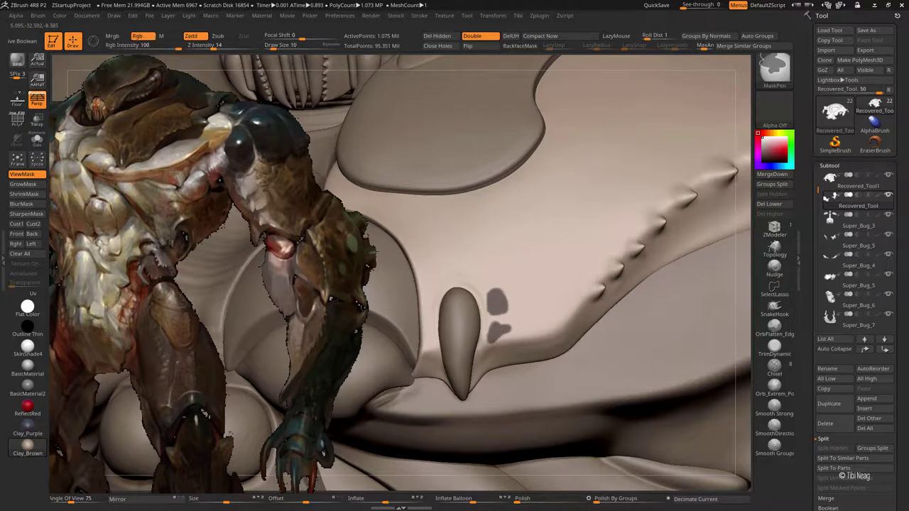
{"action": "right_click_drag", "start_coordinate": [515, 280], "coordinate": [512, 320]}
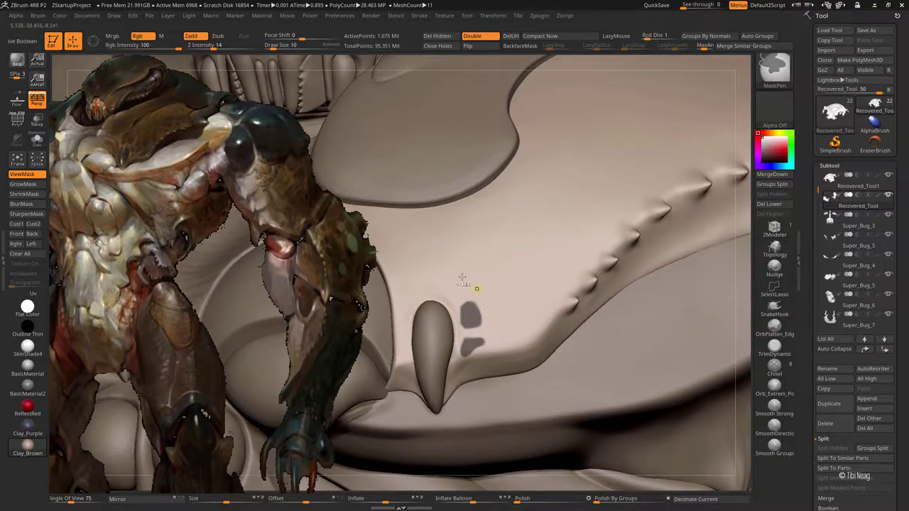
{"action": "left_click_drag", "start_coordinate": [489, 293], "coordinate": [536, 315], "text": "ctrl"}
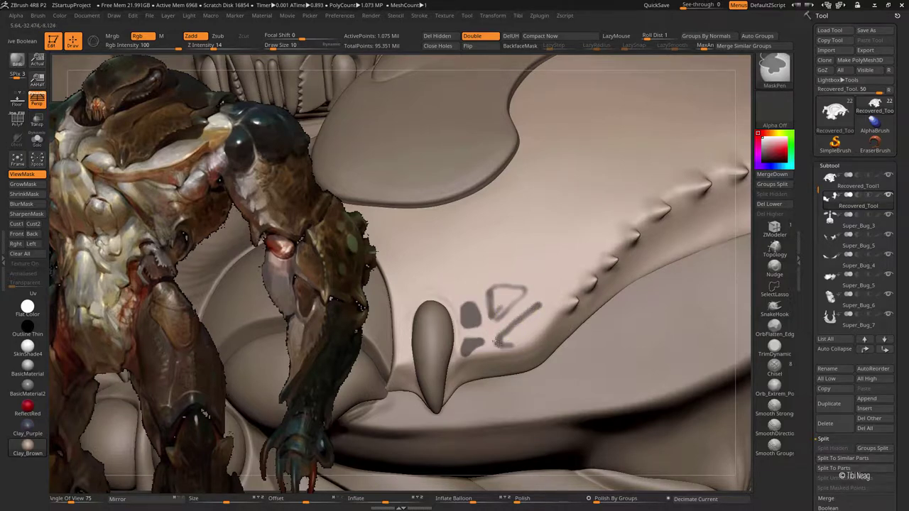
{"action": "mouse_move", "coordinate": [497, 342]}
{"action": "left_mouse_down", "text": "ctrl"}
{"action": "mouse_move", "coordinate": [508, 341]}
{"action": "mouse_move", "coordinate": [499, 297]}
{"action": "mouse_move", "coordinate": [506, 304]}
{"action": "left_mouse_up", "text": "ctrl"}
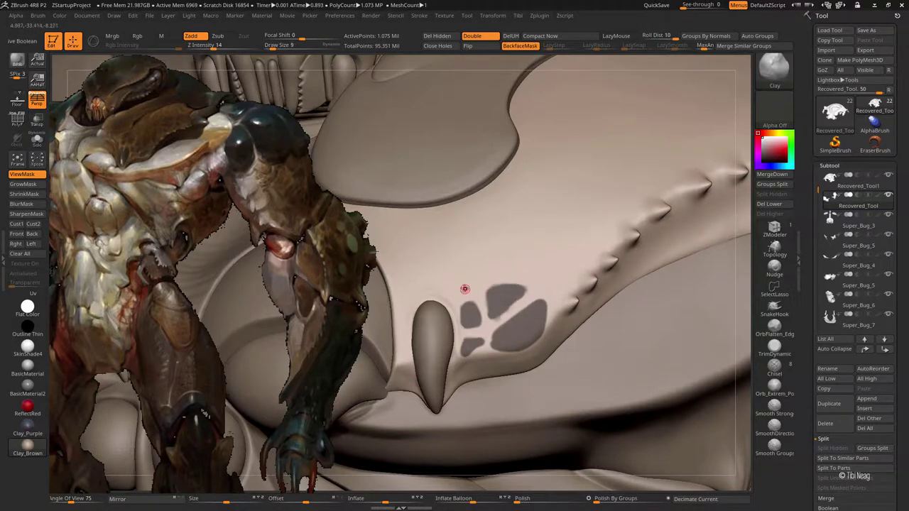
{"action": "mouse_move", "coordinate": [466, 290]}
{"action": "right_mouse_down"}
{"action": "mouse_move", "coordinate": [497, 310]}
{"action": "mouse_move", "coordinate": [520, 299]}
{"action": "right_mouse_up"}
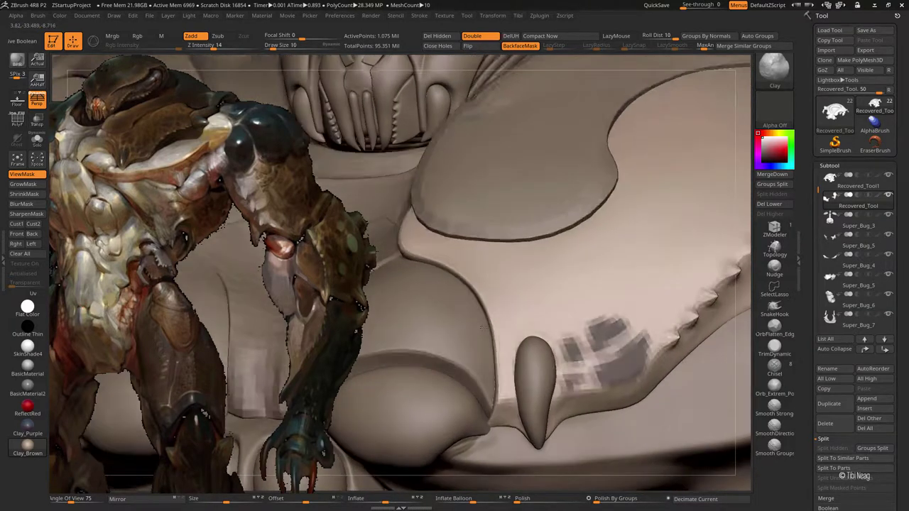
{"action": "key", "text": "ctrl"}
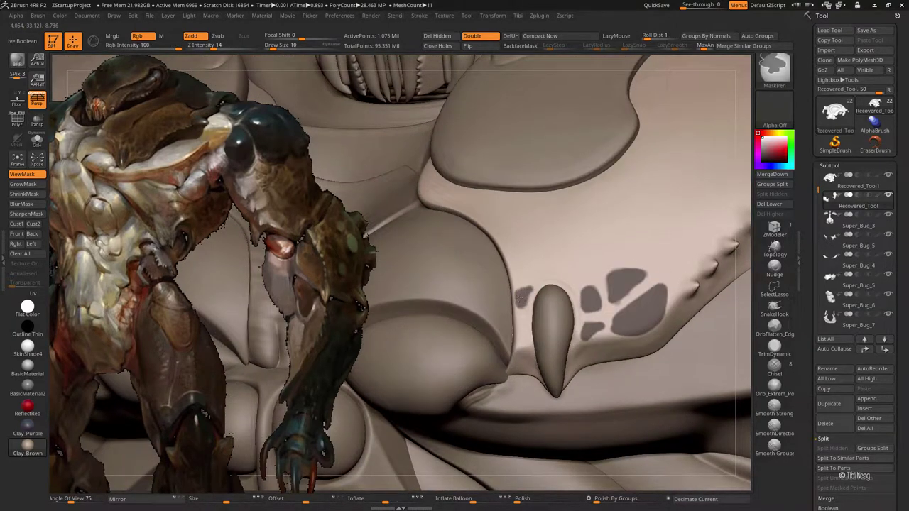
Step: Mask looped polygonal tiles left of and above the teardrop knob
{"action": "left_click_drag", "start_coordinate": [521, 291], "coordinate": [521, 333], "text": "ctrl"}
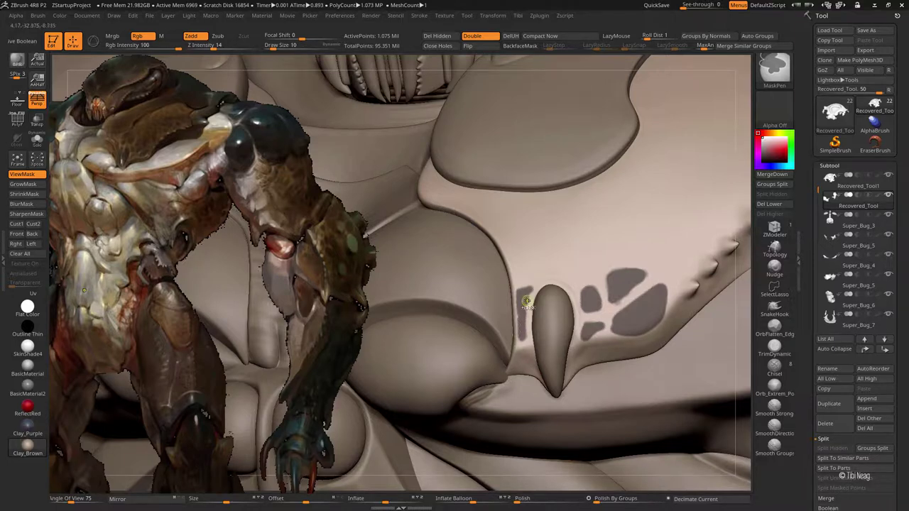
{"action": "right_click_drag", "start_coordinate": [544, 269], "coordinate": [519, 305]}
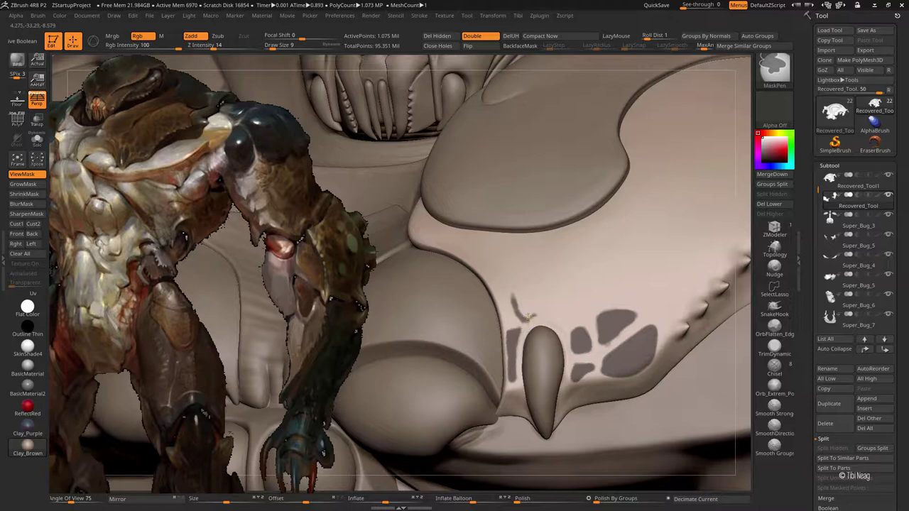
{"action": "mouse_move", "coordinate": [527, 316]}
{"action": "left_mouse_down", "text": "ctrl"}
{"action": "mouse_move", "coordinate": [548, 279]}
{"action": "mouse_move", "coordinate": [535, 319]}
{"action": "mouse_move", "coordinate": [521, 297]}
{"action": "left_mouse_up", "text": "ctrl"}
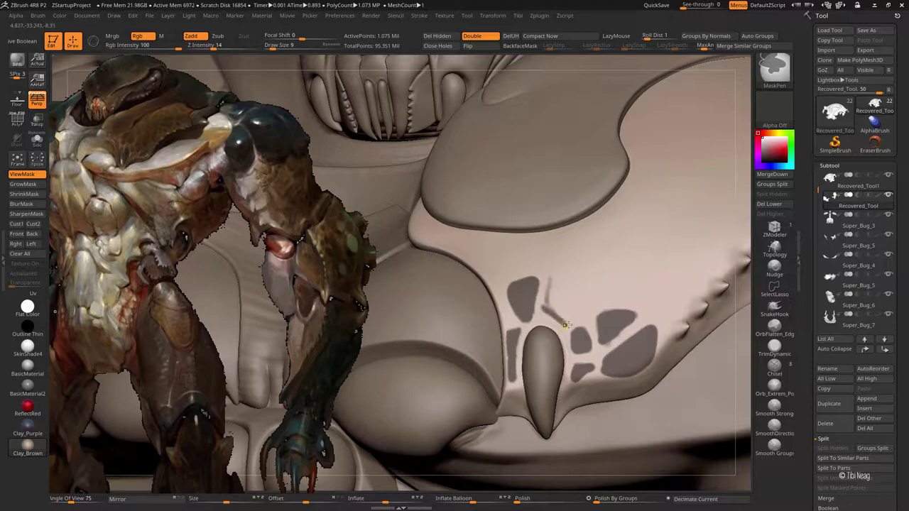
{"action": "mouse_move", "coordinate": [565, 325]}
{"action": "left_mouse_down", "text": "ctrl"}
{"action": "mouse_move", "coordinate": [586, 318]}
{"action": "mouse_move", "coordinate": [590, 271]}
{"action": "mouse_move", "coordinate": [562, 284]}
{"action": "mouse_move", "coordinate": [549, 279]}
{"action": "mouse_move", "coordinate": [600, 261]}
{"action": "mouse_move", "coordinate": [589, 312]}
{"action": "mouse_move", "coordinate": [552, 313]}
{"action": "mouse_move", "coordinate": [547, 280]}
{"action": "mouse_move", "coordinate": [595, 258]}
{"action": "mouse_move", "coordinate": [556, 286]}
{"action": "mouse_move", "coordinate": [582, 280]}
{"action": "left_mouse_up", "text": "ctrl"}
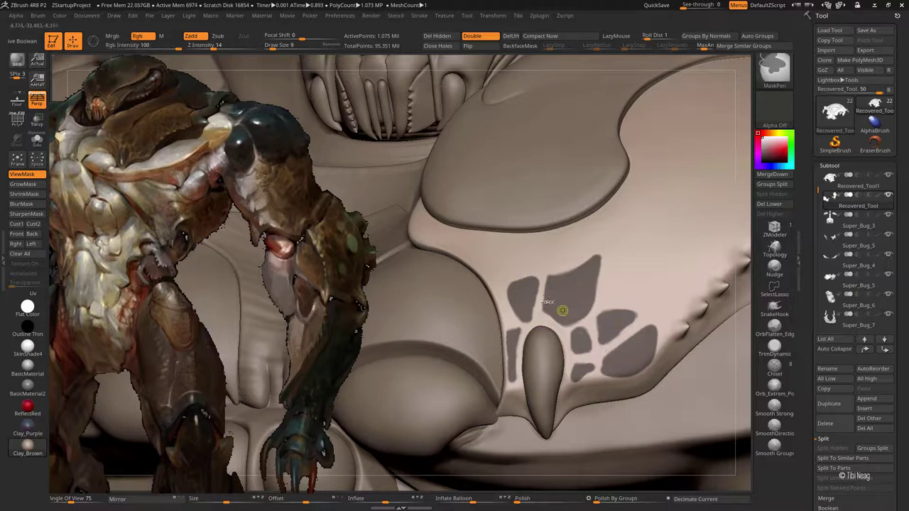
{"action": "right_click_drag", "start_coordinate": [562, 311], "coordinate": [487, 279]}
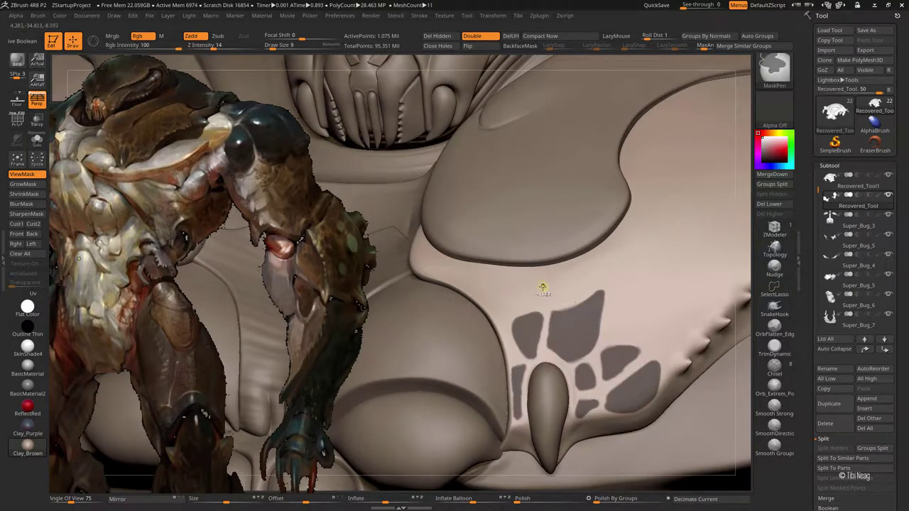
Step: Add more mask tiles toward the upper right and further left across the plate
{"action": "mouse_move", "coordinate": [516, 309]}
{"action": "left_mouse_down", "text": "ctrl"}
{"action": "mouse_move", "coordinate": [551, 302]}
{"action": "mouse_move", "coordinate": [595, 272]}
{"action": "left_mouse_up", "text": "ctrl"}
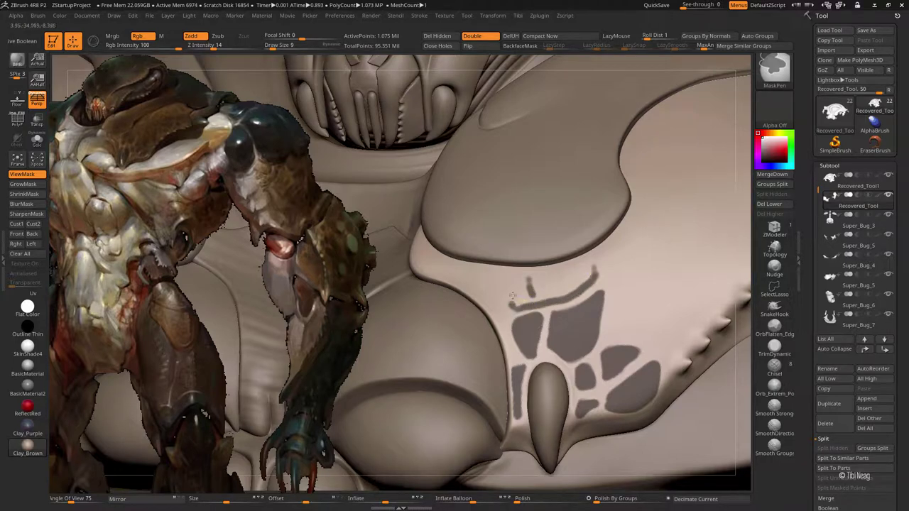
{"action": "mouse_move", "coordinate": [517, 293]}
{"action": "left_mouse_down", "text": "ctrl"}
{"action": "mouse_move", "coordinate": [585, 260]}
{"action": "mouse_move", "coordinate": [590, 280]}
{"action": "mouse_move", "coordinate": [524, 286]}
{"action": "mouse_move", "coordinate": [535, 288]}
{"action": "left_mouse_up", "text": "ctrl"}
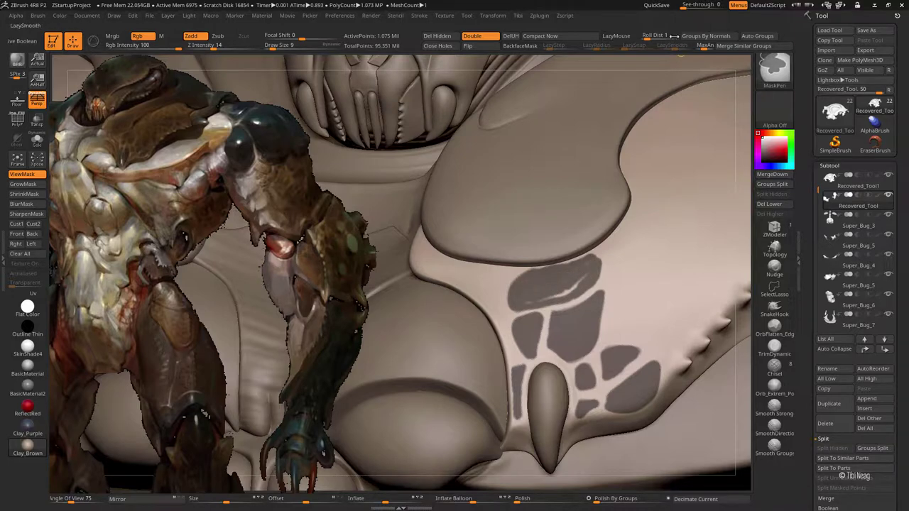
{"action": "left_click_drag", "start_coordinate": [588, 262], "coordinate": [550, 263], "text": "ctrl"}
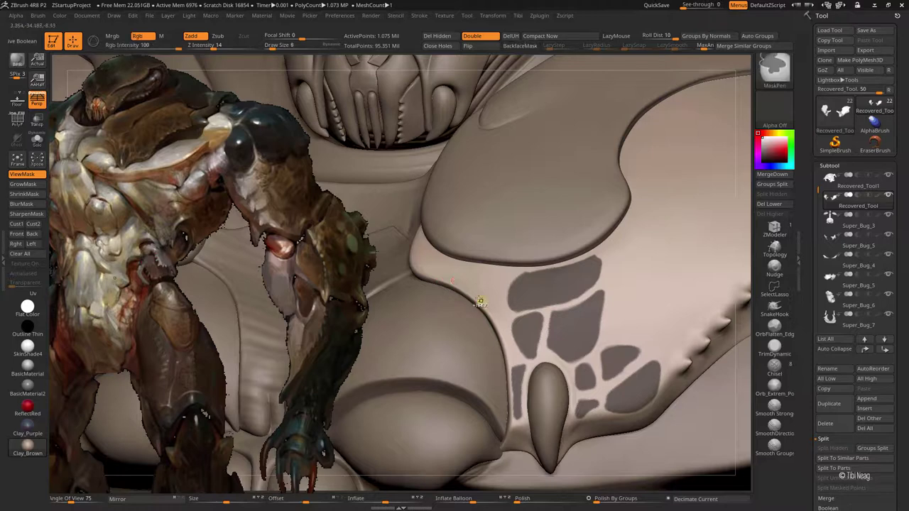
{"action": "mouse_move", "coordinate": [500, 281]}
{"action": "left_mouse_down", "text": "ctrl"}
{"action": "mouse_move", "coordinate": [478, 274]}
{"action": "mouse_move", "coordinate": [501, 278]}
{"action": "left_mouse_up", "text": "ctrl"}
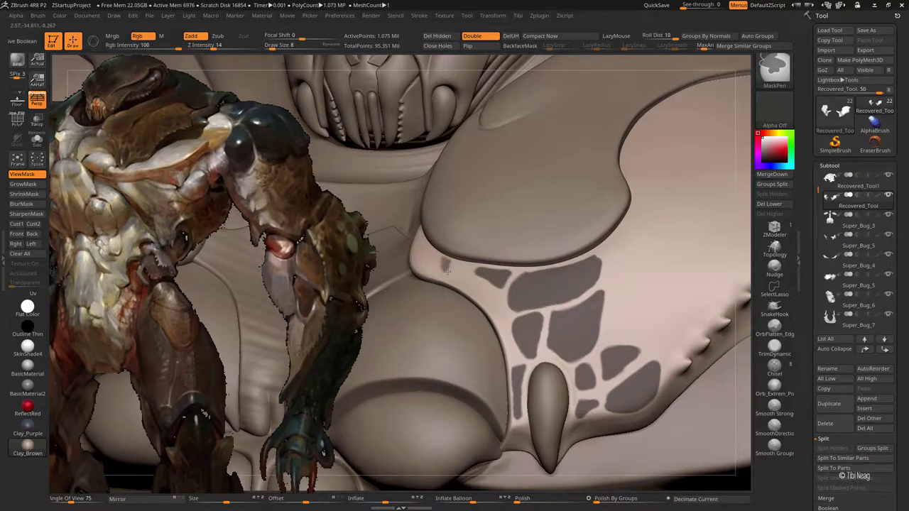
{"action": "left_click_drag", "start_coordinate": [468, 272], "coordinate": [452, 280], "text": "ctrl"}
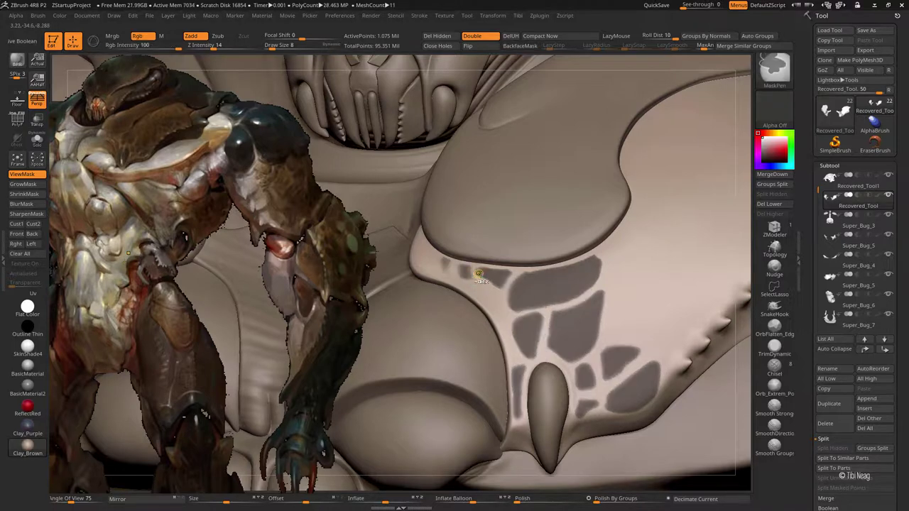
{"action": "left_click", "coordinate": [473, 284], "text": "ctrl"}
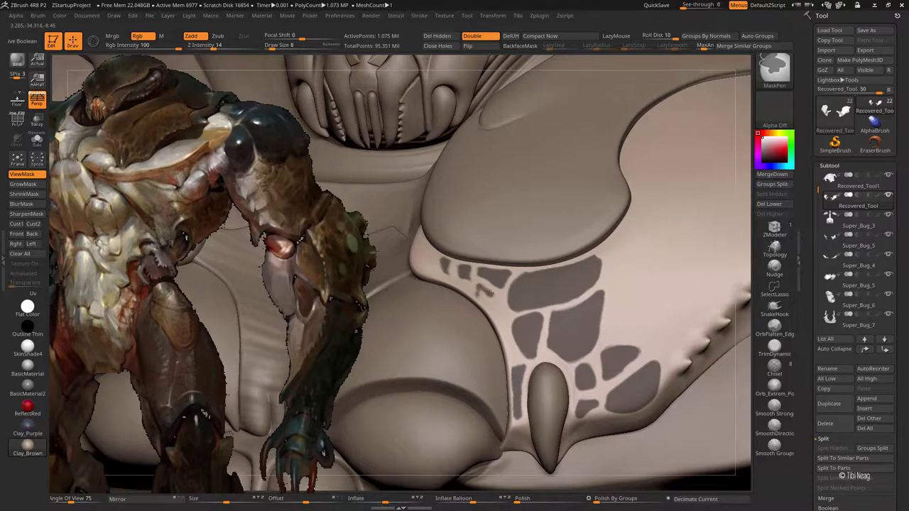
{"action": "left_click_drag", "start_coordinate": [501, 314], "coordinate": [477, 297], "text": "ctrl"}
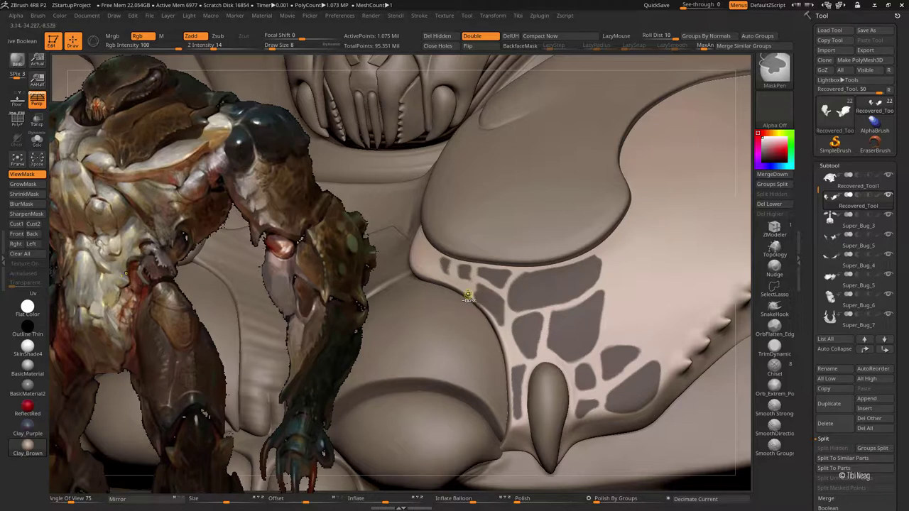
{"action": "mouse_move", "coordinate": [501, 319]}
{"action": "right_mouse_down", "text": "ctrl"}
{"action": "mouse_move", "coordinate": [523, 260]}
{"action": "mouse_move", "coordinate": [473, 167]}
{"action": "mouse_move", "coordinate": [513, 186]}
{"action": "mouse_move", "coordinate": [554, 279]}
{"action": "right_mouse_up", "text": "ctrl"}
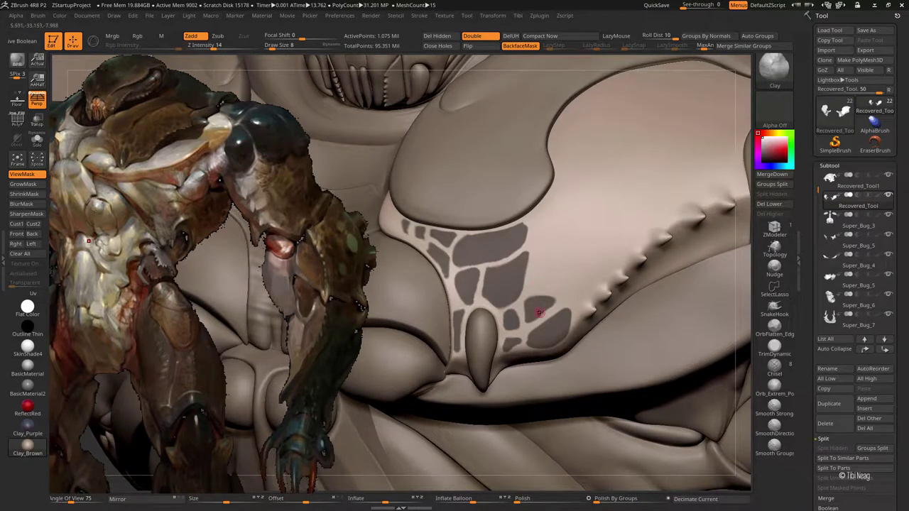
Step: Paint small polygonal mask tiles along the lower armor plate, orbiting to check the pattern
{"action": "key", "text": "ctrl"}
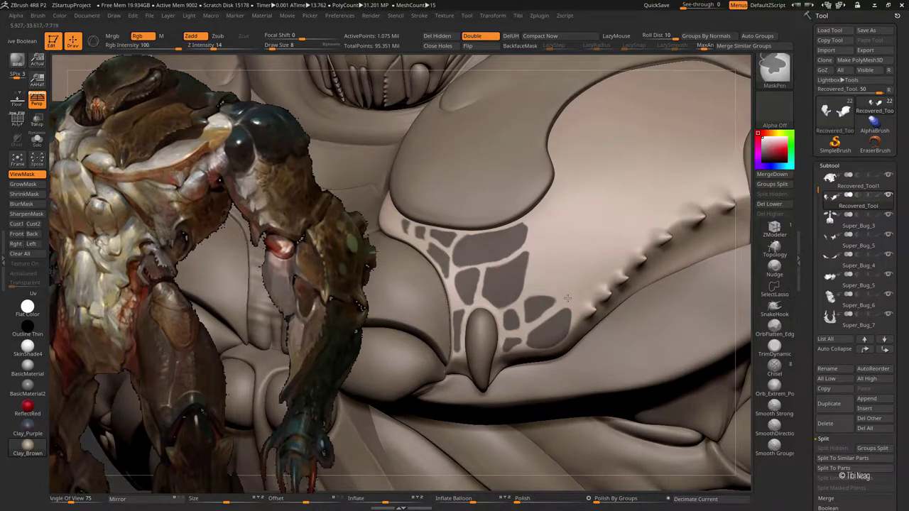
{"action": "left_click_drag", "start_coordinate": [561, 282], "coordinate": [561, 292], "text": "ctrl"}
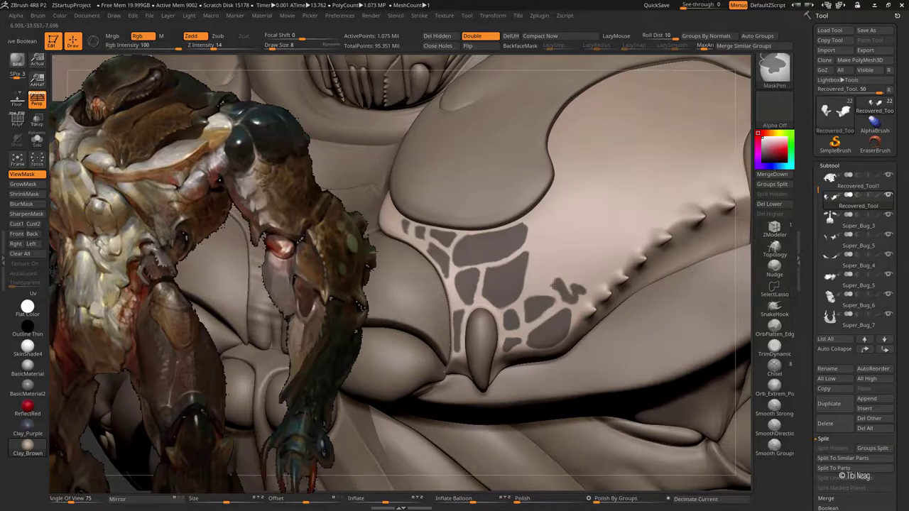
{"action": "left_click_drag", "start_coordinate": [559, 263], "coordinate": [566, 295], "text": "ctrl"}
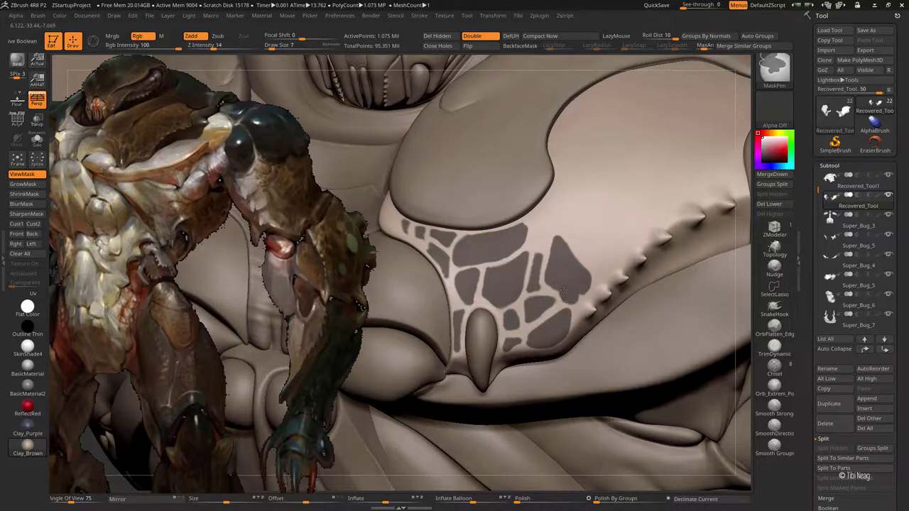
{"action": "key", "text": "ctrl"}
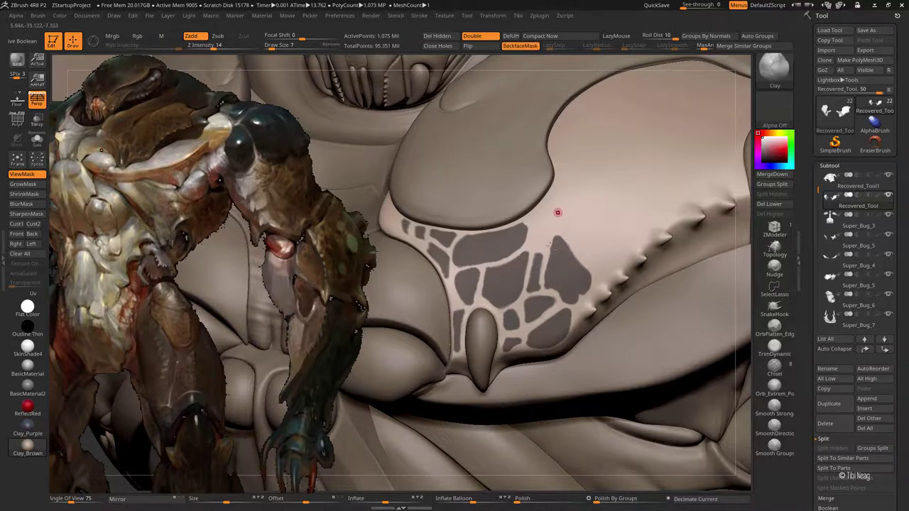
{"action": "right_click_drag", "start_coordinate": [531, 242], "coordinate": [493, 296]}
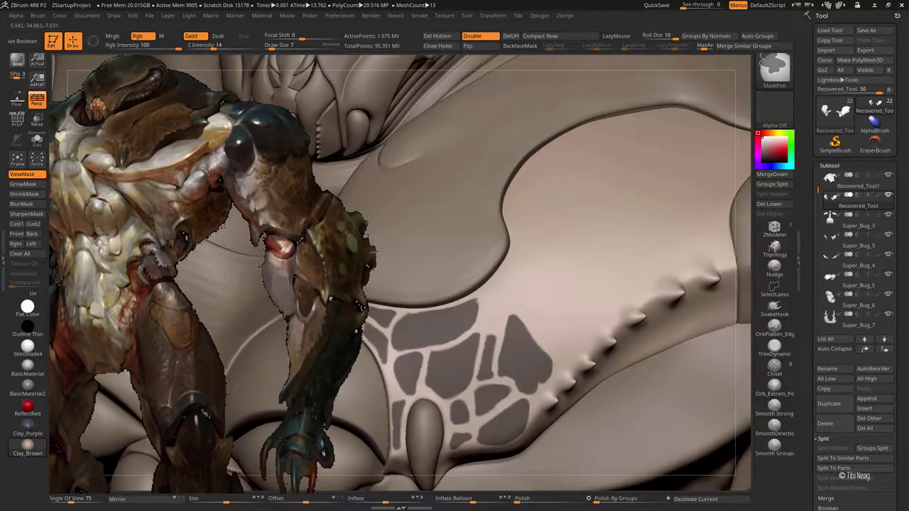
{"action": "key", "text": "ctrl"}
{"action": "mouse_move", "coordinate": [487, 297]}
{"action": "left_mouse_down", "text": "ctrl"}
{"action": "mouse_move", "coordinate": [487, 324]}
{"action": "mouse_move", "coordinate": [495, 319]}
{"action": "left_mouse_up", "text": "ctrl"}
{"action": "right_click_drag", "start_coordinate": [523, 287], "coordinate": [462, 265]}
{"action": "right_click_drag", "start_coordinate": [514, 277], "coordinate": [518, 285]}
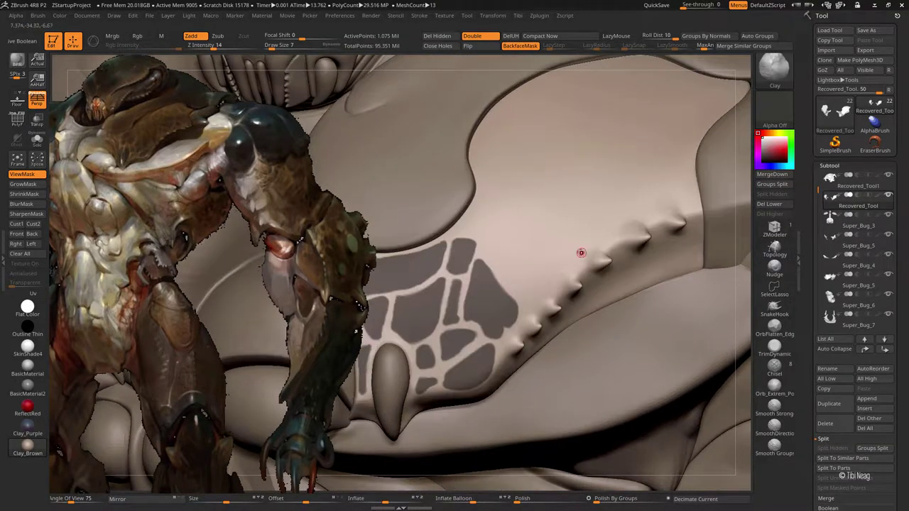
{"action": "right_click_drag", "start_coordinate": [584, 194], "coordinate": [584, 161]}
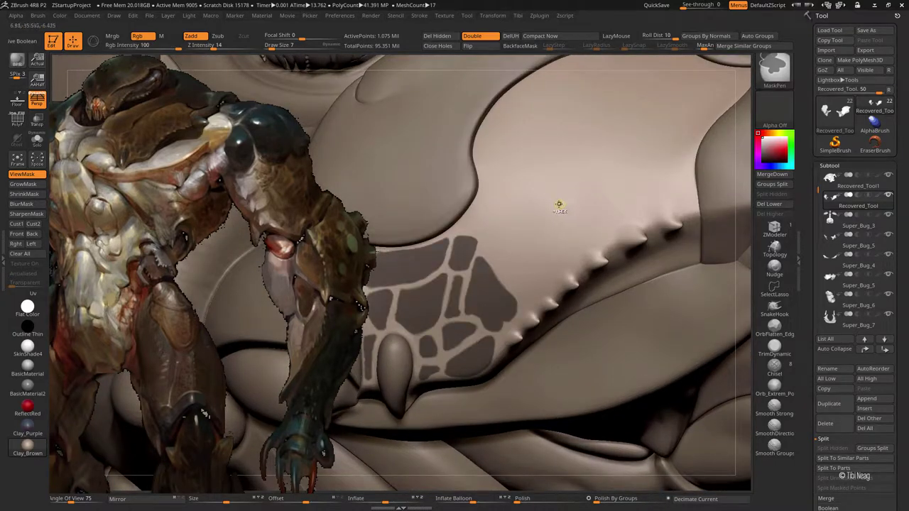
Step: Outline new mask plate shapes and their connecting edges on the upper armor
{"action": "mouse_move", "coordinate": [558, 205]}
{"action": "left_mouse_down", "text": "ctrl"}
{"action": "mouse_move", "coordinate": [566, 162]}
{"action": "mouse_move", "coordinate": [620, 225]}
{"action": "left_mouse_up", "text": "ctrl"}
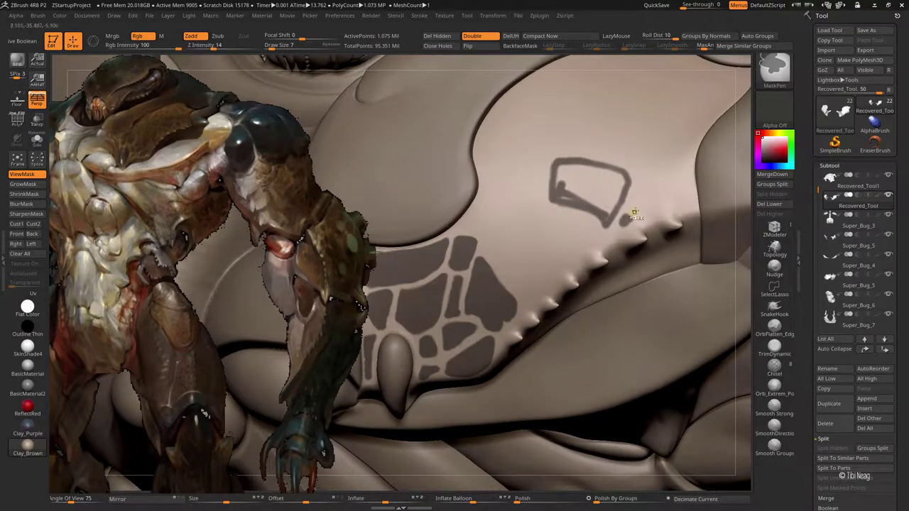
{"action": "left_click_drag", "start_coordinate": [634, 207], "coordinate": [652, 211], "text": "ctrl"}
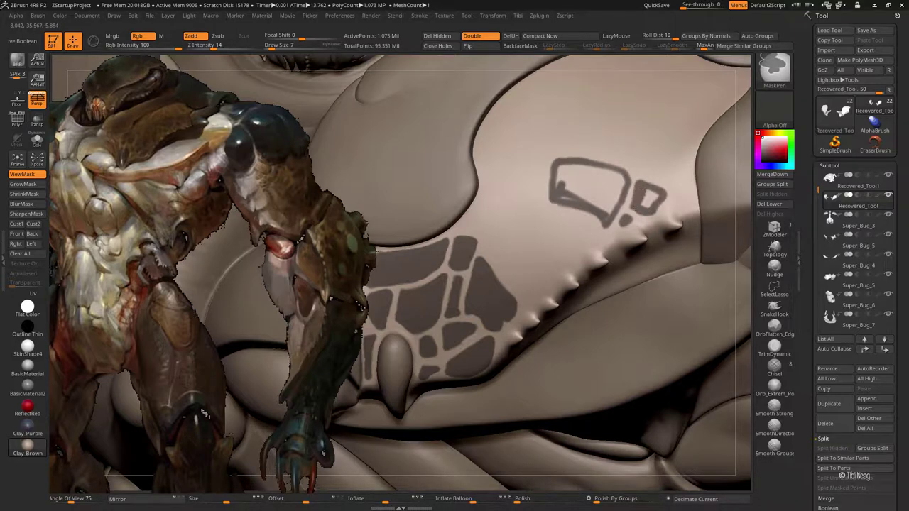
{"action": "right_click_drag", "start_coordinate": [652, 210], "coordinate": [625, 248]}
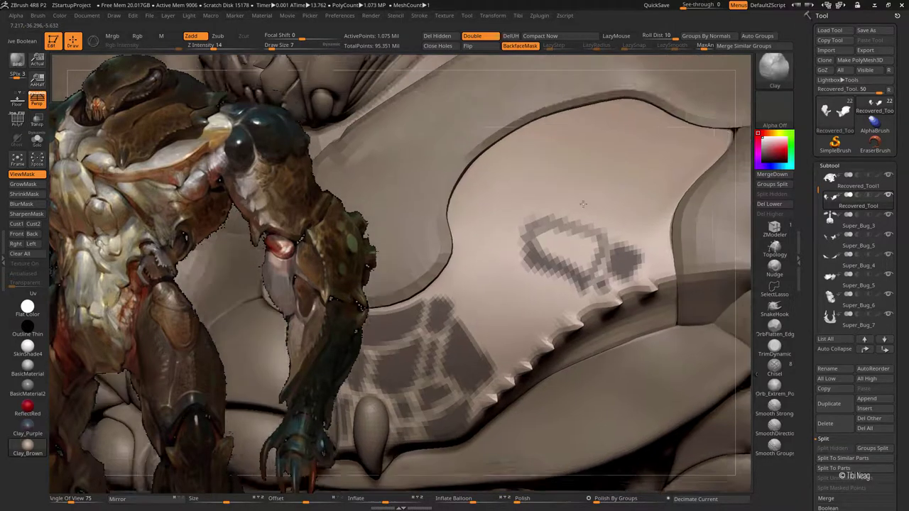
{"action": "mouse_move", "coordinate": [625, 248]}
{"action": "left_mouse_down", "text": "ctrl"}
{"action": "mouse_move", "coordinate": [661, 273]}
{"action": "mouse_move", "coordinate": [629, 254]}
{"action": "mouse_move", "coordinate": [615, 212]}
{"action": "mouse_move", "coordinate": [667, 245]}
{"action": "mouse_move", "coordinate": [661, 269]}
{"action": "left_mouse_up", "text": "ctrl"}
{"action": "left_click_drag", "start_coordinate": [603, 217], "coordinate": [605, 240], "text": "ctrl"}
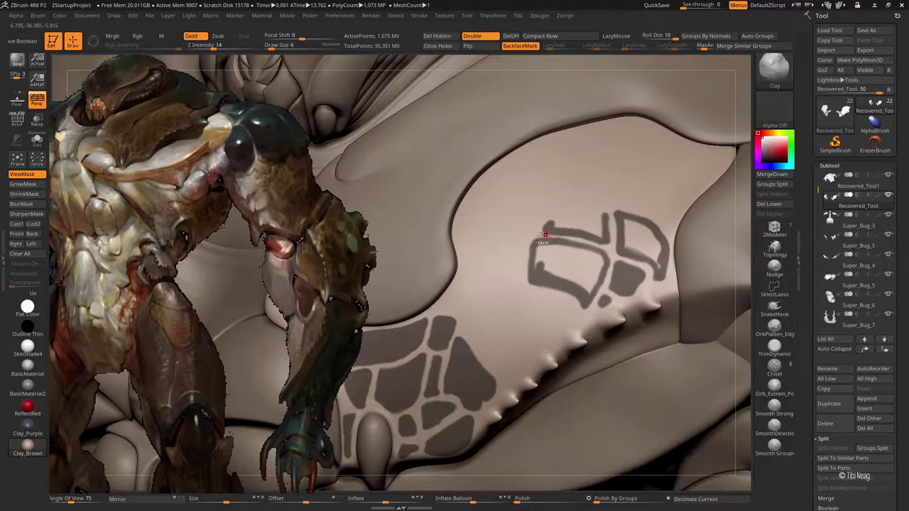
{"action": "mouse_move", "coordinate": [544, 224]}
{"action": "left_mouse_down", "text": "ctrl"}
{"action": "mouse_move", "coordinate": [586, 241]}
{"action": "mouse_move", "coordinate": [582, 203]}
{"action": "mouse_move", "coordinate": [606, 218]}
{"action": "left_mouse_up", "text": "ctrl"}
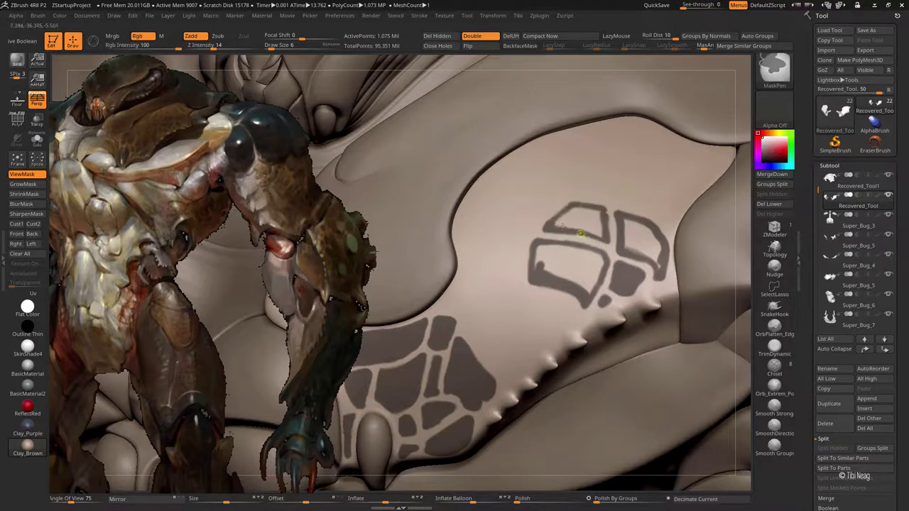
Step: Close the outline and mask a teardrop plate, diagonal edges, and an elongated plate beside the pattern
{"action": "mouse_move", "coordinate": [660, 163]}
{"action": "right_mouse_down"}
{"action": "mouse_move", "coordinate": [625, 213]}
{"action": "mouse_move", "coordinate": [603, 213]}
{"action": "right_mouse_up"}
{"action": "left_click_drag", "start_coordinate": [600, 213], "coordinate": [603, 211], "text": "ctrl"}
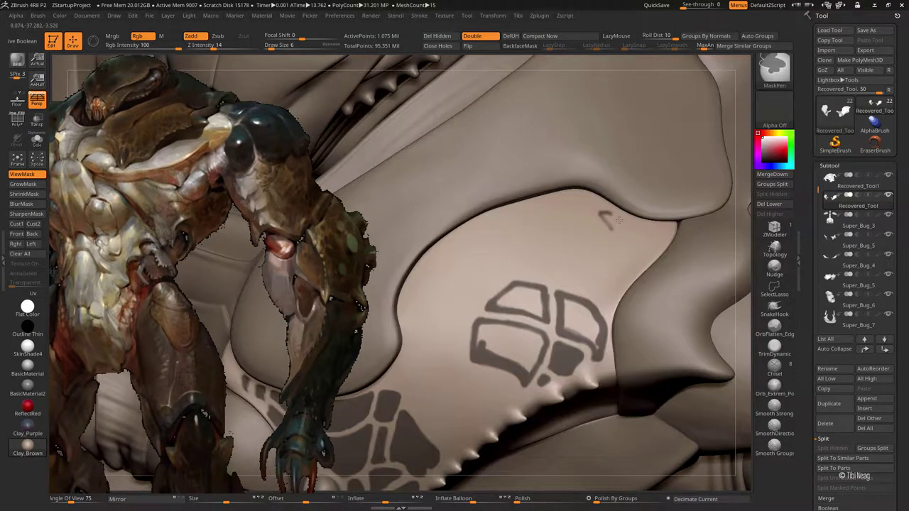
{"action": "mouse_move", "coordinate": [604, 260]}
{"action": "right_mouse_down"}
{"action": "mouse_move", "coordinate": [569, 215]}
{"action": "mouse_move", "coordinate": [577, 217]}
{"action": "right_mouse_up"}
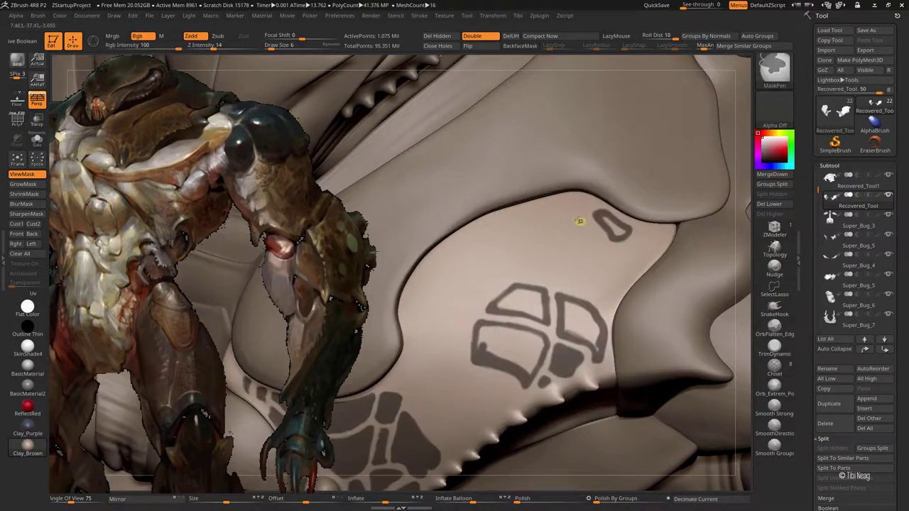
{"action": "mouse_move", "coordinate": [576, 217]}
{"action": "left_mouse_down", "text": "ctrl"}
{"action": "mouse_move", "coordinate": [600, 242]}
{"action": "mouse_move", "coordinate": [579, 221]}
{"action": "left_mouse_up", "text": "ctrl"}
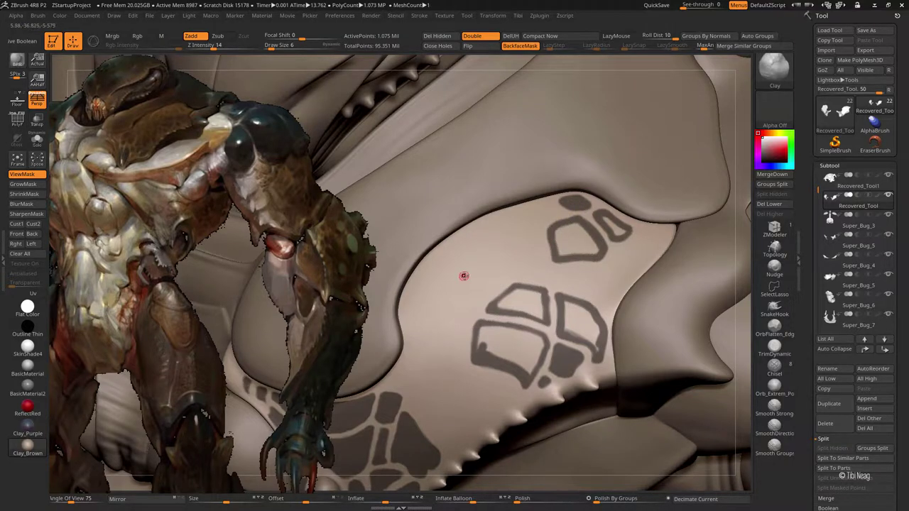
{"action": "mouse_move", "coordinate": [463, 274]}
{"action": "right_mouse_down"}
{"action": "mouse_move", "coordinate": [470, 319]}
{"action": "mouse_move", "coordinate": [489, 284]}
{"action": "right_mouse_up"}
{"action": "mouse_move", "coordinate": [490, 287]}
{"action": "left_mouse_down", "text": "ctrl"}
{"action": "mouse_move", "coordinate": [516, 324]}
{"action": "mouse_move", "coordinate": [493, 281]}
{"action": "mouse_move", "coordinate": [525, 313]}
{"action": "mouse_move", "coordinate": [506, 263]}
{"action": "mouse_move", "coordinate": [533, 306]}
{"action": "mouse_move", "coordinate": [524, 316]}
{"action": "mouse_move", "coordinate": [498, 250]}
{"action": "left_mouse_up", "text": "ctrl"}
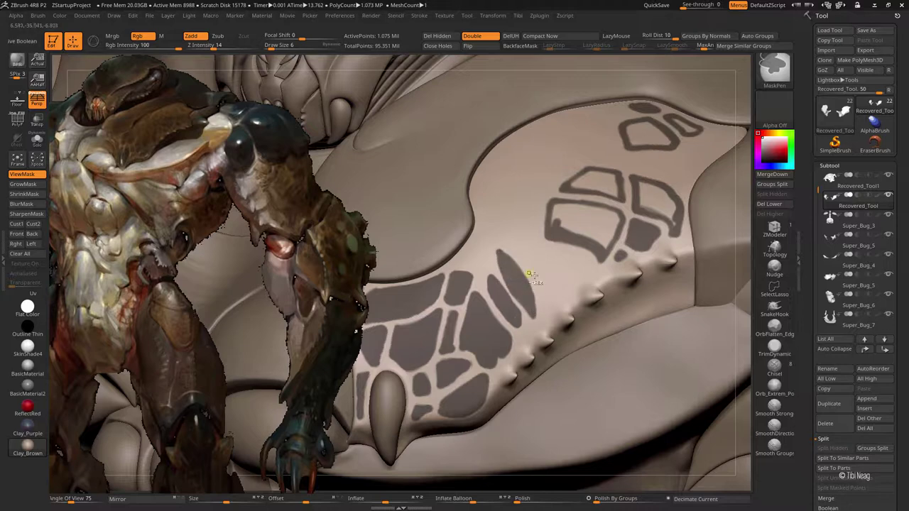
{"action": "mouse_move", "coordinate": [544, 291]}
{"action": "left_mouse_down", "text": "ctrl"}
{"action": "mouse_move", "coordinate": [547, 317]}
{"action": "mouse_move", "coordinate": [546, 281]}
{"action": "mouse_move", "coordinate": [566, 301]}
{"action": "mouse_move", "coordinate": [590, 293]}
{"action": "left_mouse_up", "text": "ctrl"}
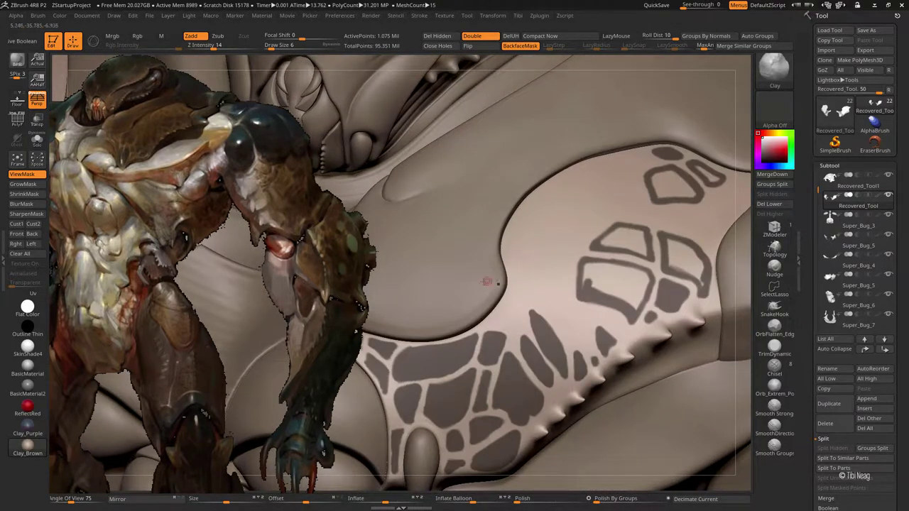
Step: Mask a closed plate loop and a thick-edged oval loop on the upper surface
{"action": "key", "text": "ctrl"}
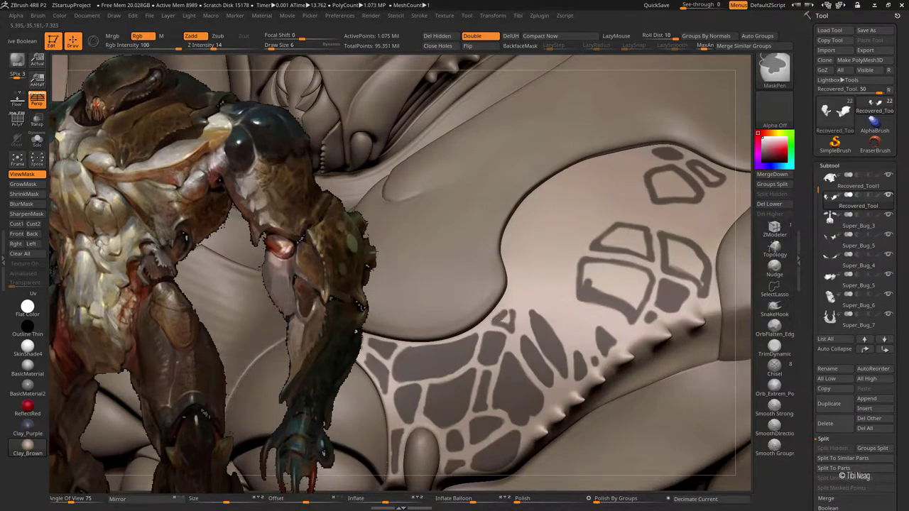
{"action": "key", "text": "ctrl"}
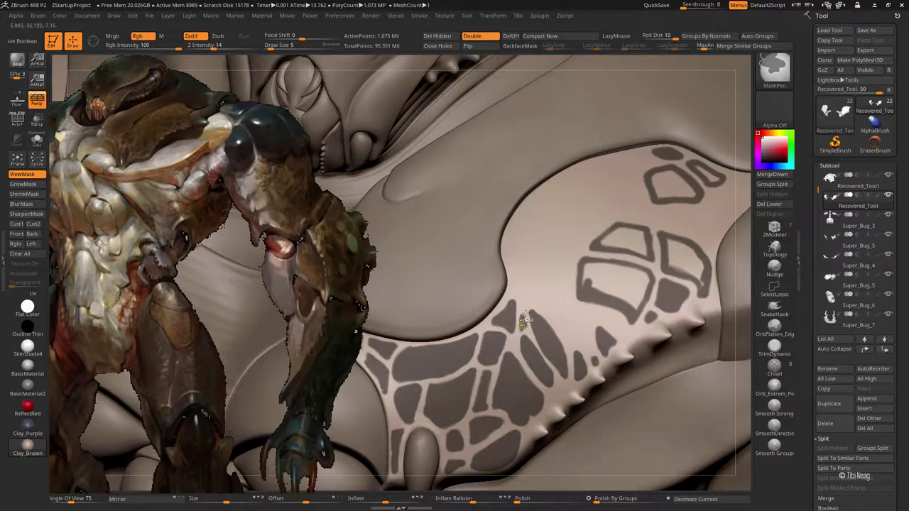
{"action": "right_click_drag", "start_coordinate": [523, 256], "coordinate": [524, 287]}
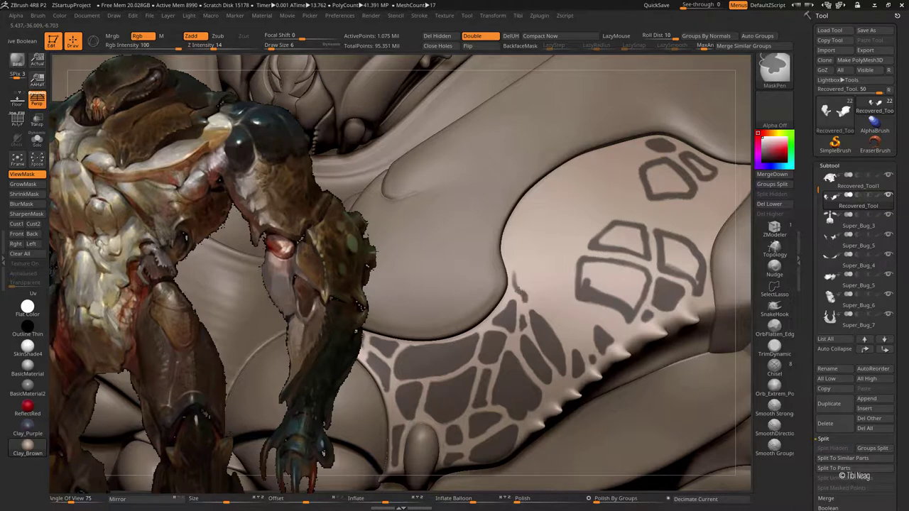
{"action": "left_click_drag", "start_coordinate": [525, 266], "coordinate": [529, 269], "text": "ctrl"}
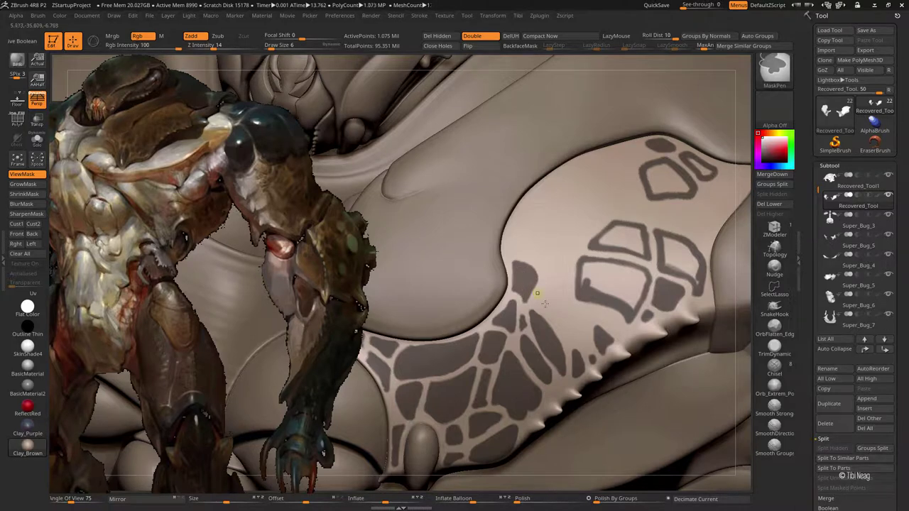
{"action": "right_click_drag", "start_coordinate": [545, 303], "coordinate": [549, 313]}
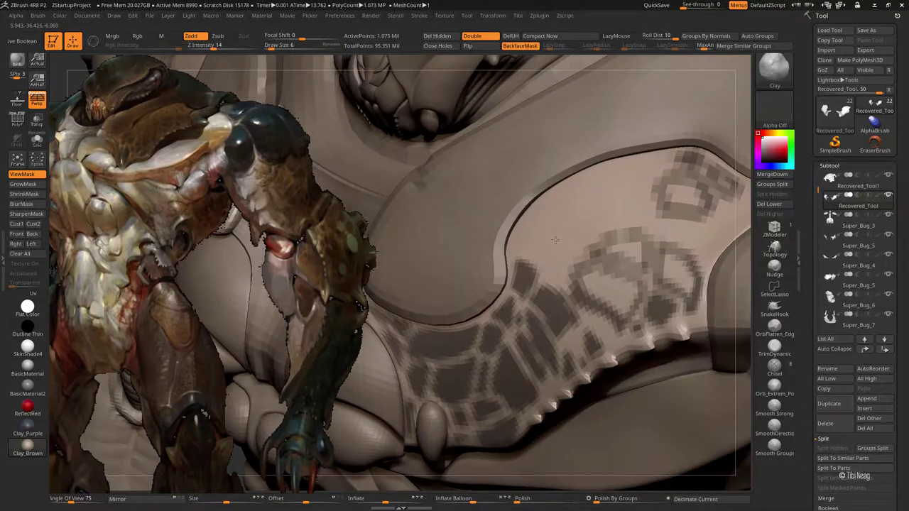
{"action": "mouse_move", "coordinate": [561, 320]}
{"action": "right_mouse_down"}
{"action": "mouse_move", "coordinate": [553, 228]}
{"action": "mouse_move", "coordinate": [532, 277]}
{"action": "right_mouse_up"}
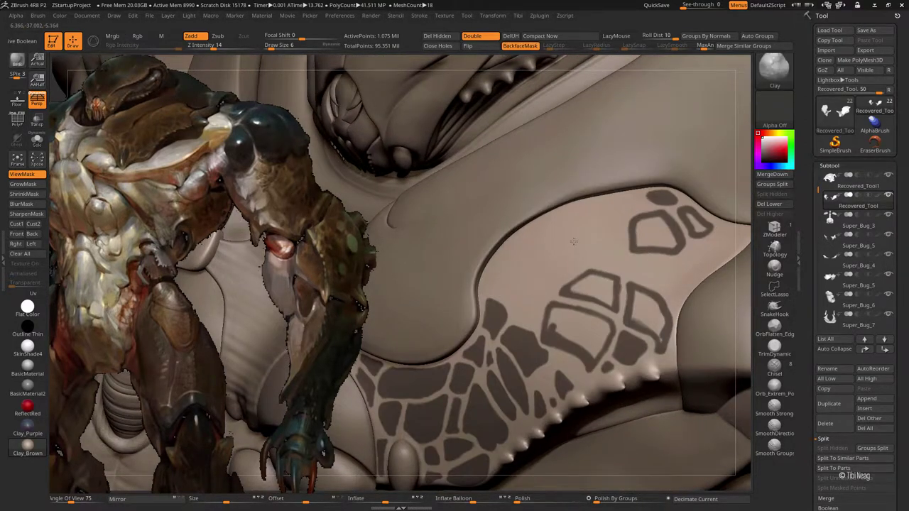
{"action": "right_click_drag", "start_coordinate": [516, 308], "coordinate": [541, 287]}
{"action": "mouse_move", "coordinate": [516, 251]}
{"action": "left_mouse_down", "text": "ctrl"}
{"action": "mouse_move", "coordinate": [527, 240]}
{"action": "mouse_move", "coordinate": [494, 262]}
{"action": "left_mouse_up", "text": "ctrl"}
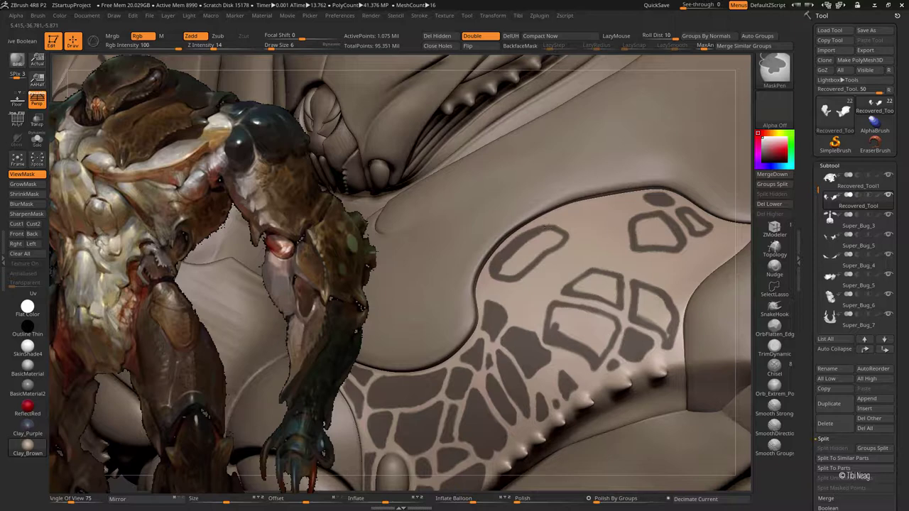
{"action": "left_click_drag", "start_coordinate": [568, 236], "coordinate": [490, 273], "text": "ctrl"}
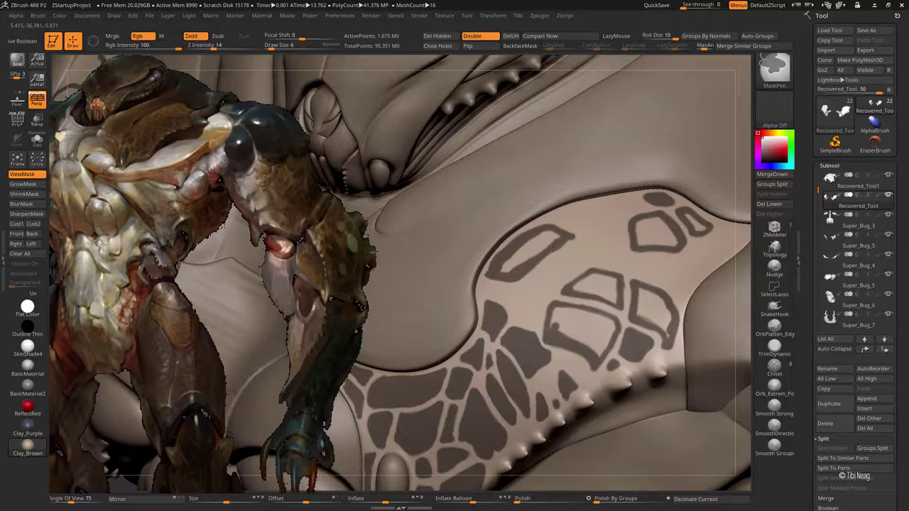
Step: Resize the brush and mask a short plate edge and a dividing line across the pattern
{"action": "key", "text": "bracketleft"}
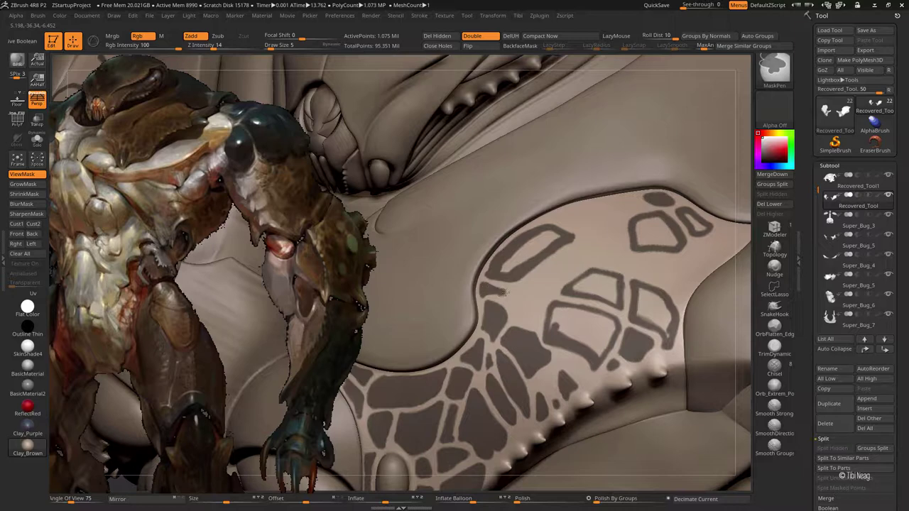
{"action": "key", "text": "bracketright"}
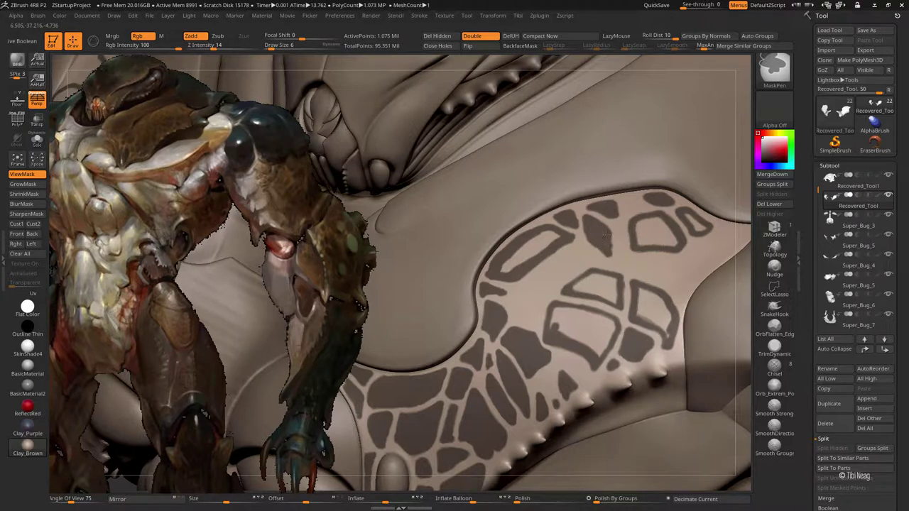
{"action": "left_click_drag", "start_coordinate": [573, 251], "coordinate": [580, 260], "text": "ctrl"}
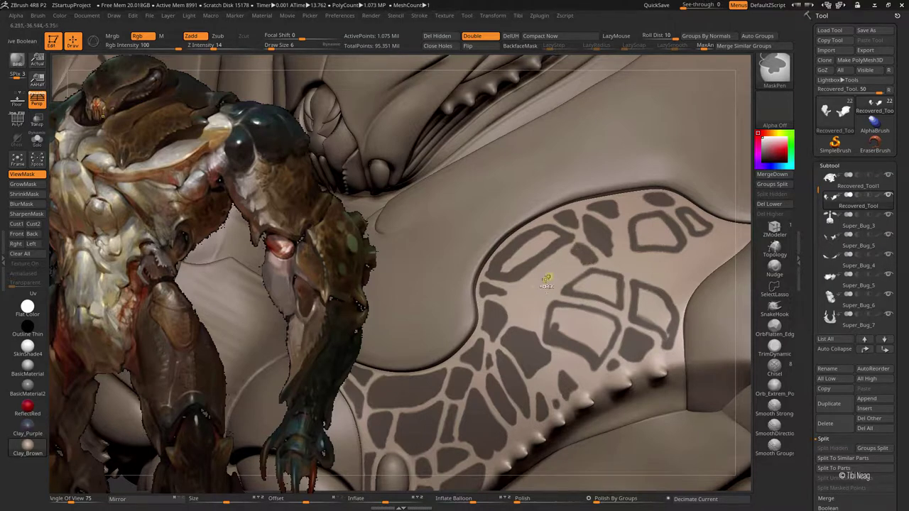
{"action": "left_click_drag", "start_coordinate": [526, 282], "coordinate": [564, 261], "text": "ctrl"}
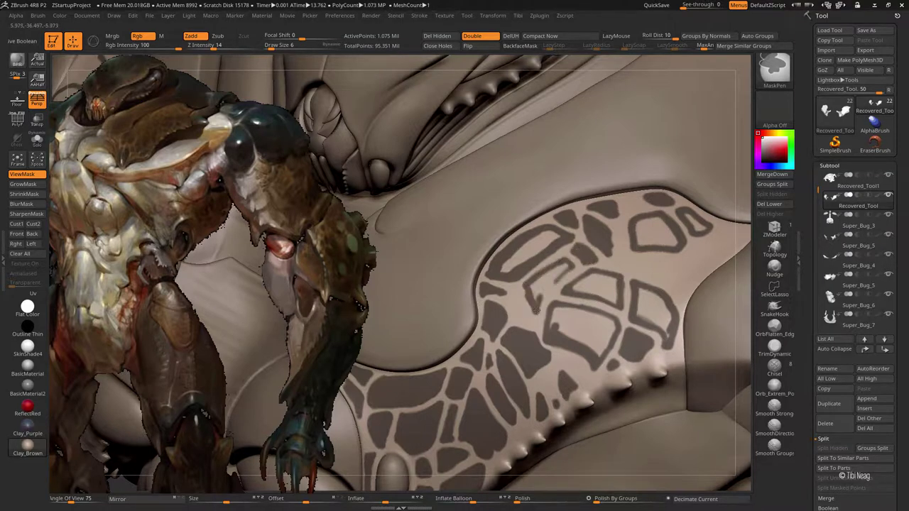
Step: Finish masking the remaining tile cells, including strokes below the upper-right ring and at the pattern's top
{"action": "left_click_drag", "start_coordinate": [535, 311], "coordinate": [544, 286], "text": "ctrl"}
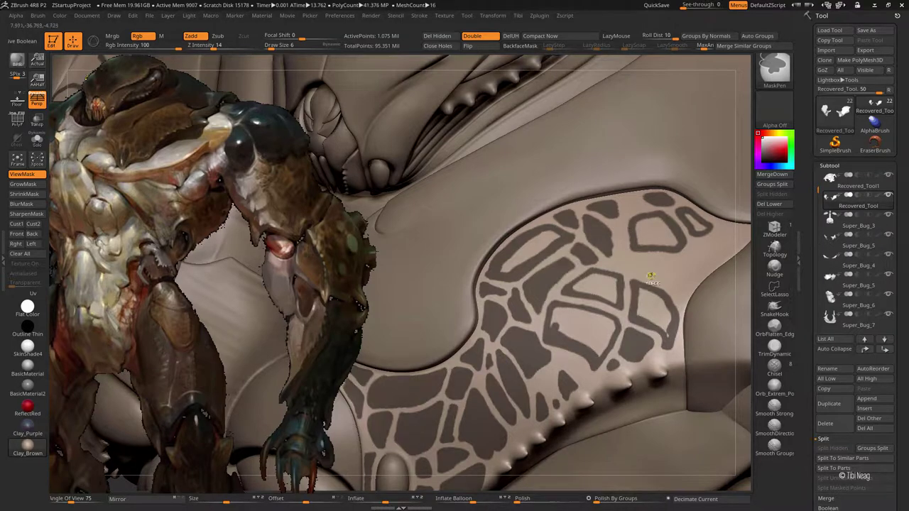
{"action": "right_click_drag", "start_coordinate": [669, 256], "coordinate": [622, 290]}
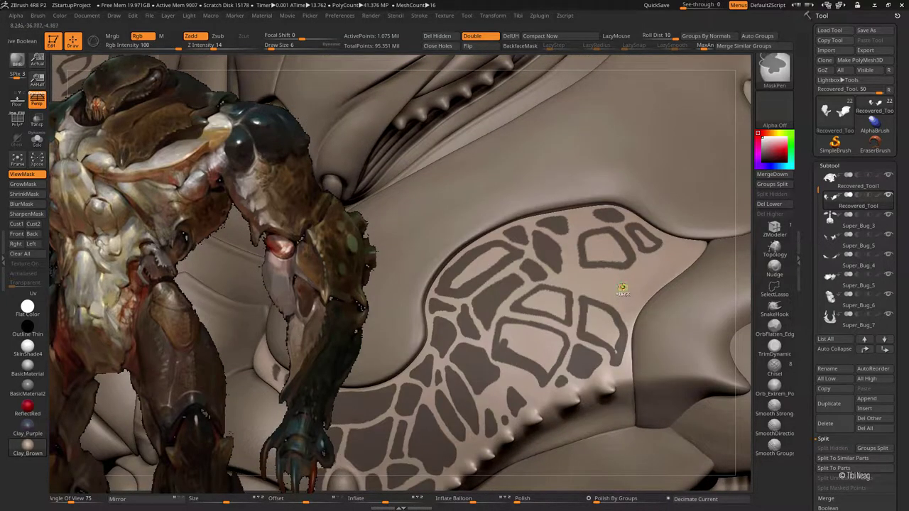
{"action": "left_click_drag", "start_coordinate": [594, 276], "coordinate": [615, 275], "text": "ctrl"}
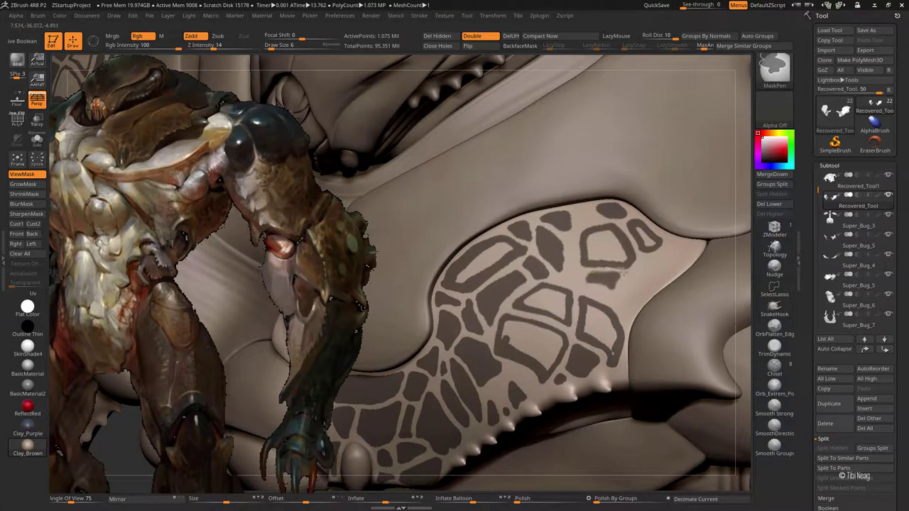
{"action": "left_click_drag", "start_coordinate": [601, 274], "coordinate": [621, 277], "text": "ctrl"}
{"action": "left_click_drag", "start_coordinate": [567, 283], "coordinate": [572, 283], "text": "ctrl"}
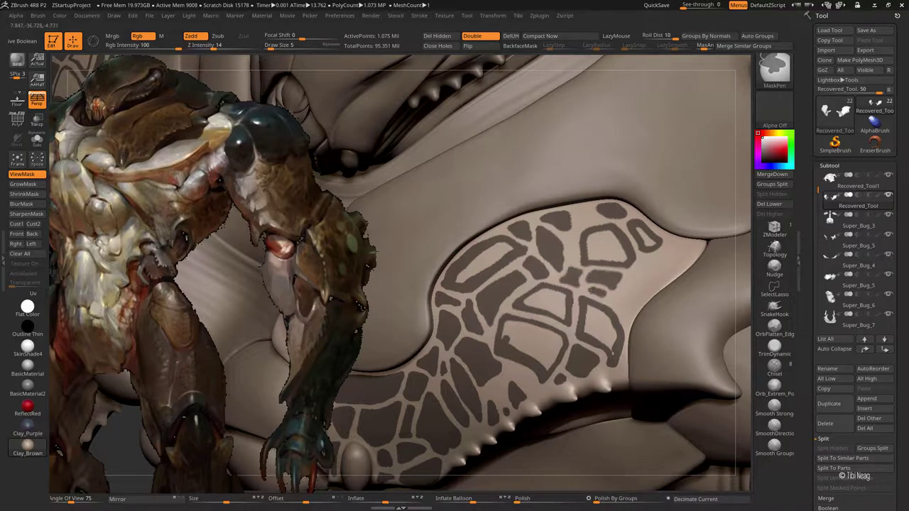
{"action": "left_click_drag", "start_coordinate": [577, 213], "coordinate": [589, 211], "text": "ctrl"}
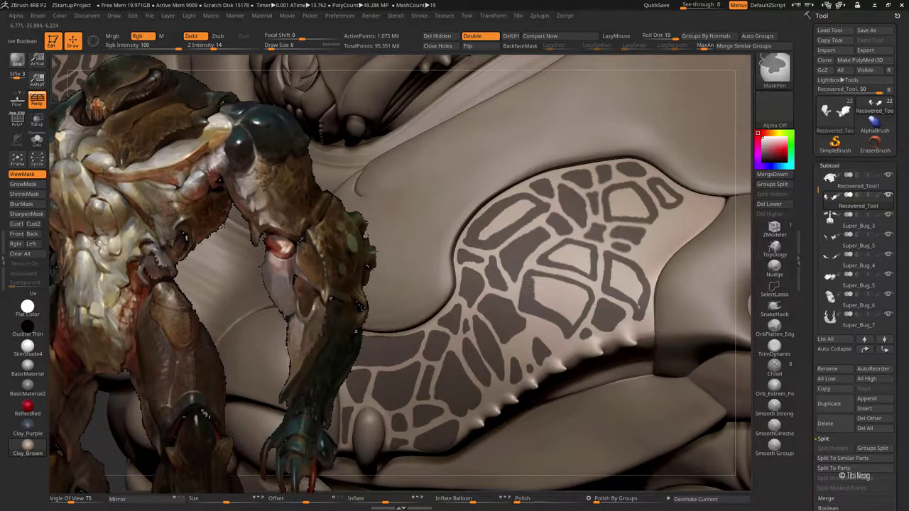
{"action": "mouse_move", "coordinate": [548, 281]}
{"action": "left_mouse_down", "text": "ctrl"}
{"action": "mouse_move", "coordinate": [581, 291]}
{"action": "mouse_move", "coordinate": [542, 296]}
{"action": "mouse_move", "coordinate": [572, 301]}
{"action": "left_mouse_up", "text": "ctrl"}
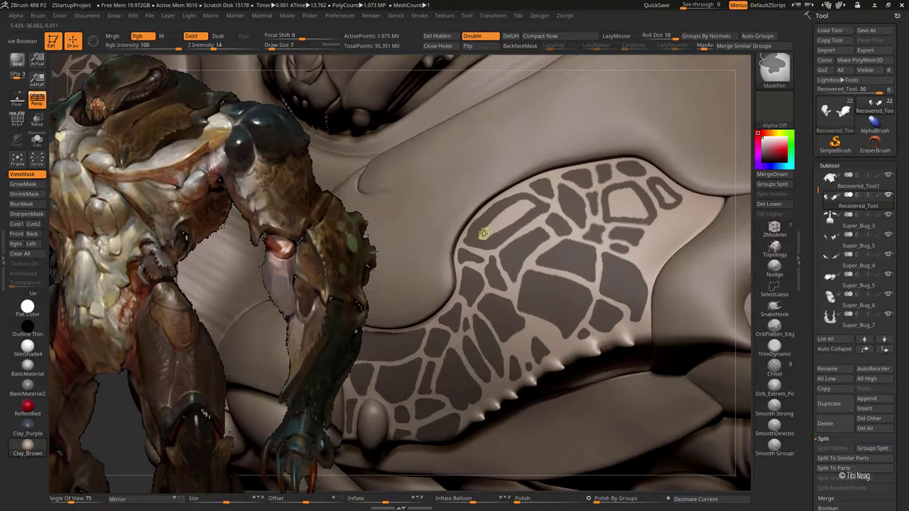
{"action": "left_click_drag", "start_coordinate": [474, 230], "coordinate": [514, 223], "text": "ctrl"}
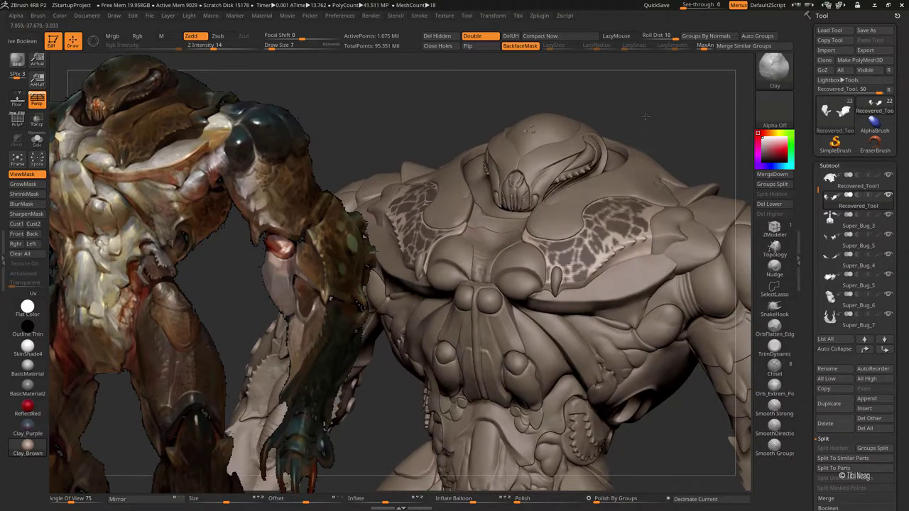
{"action": "left_click_drag", "start_coordinate": [645, 116], "coordinate": [643, 107]}
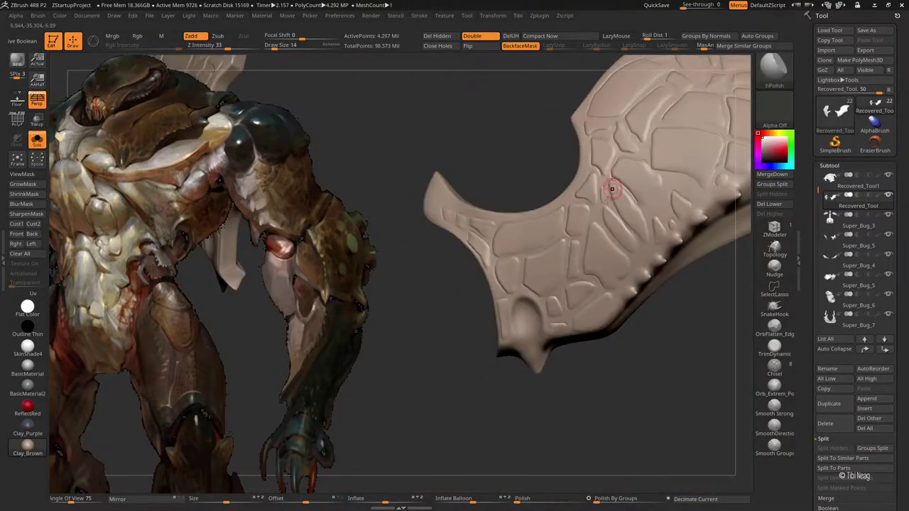
Step: Zoom and rotate around the shoulder piece's plates, then raise Draw Size to 14
{"action": "key", "text": "space"}
{"action": "right_click_drag", "start_coordinate": [613, 189], "coordinate": [556, 268]}
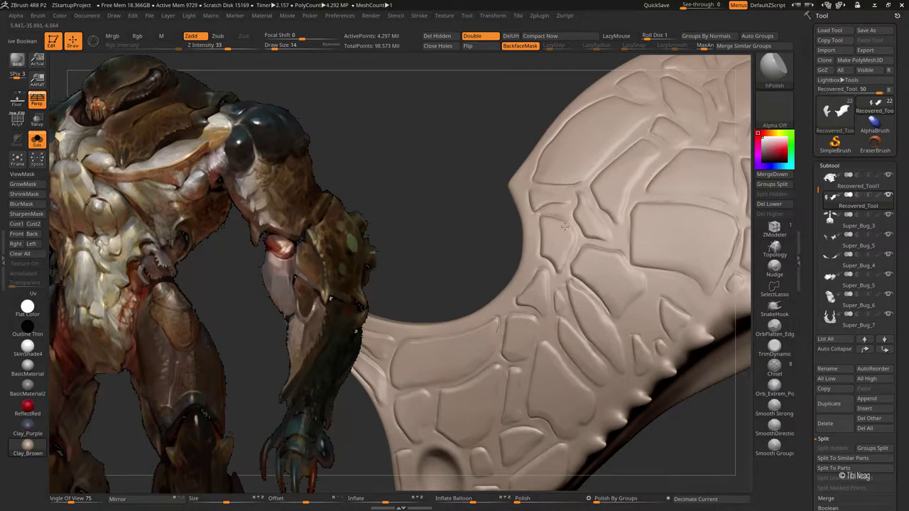
{"action": "right_click_drag", "start_coordinate": [564, 225], "coordinate": [606, 257]}
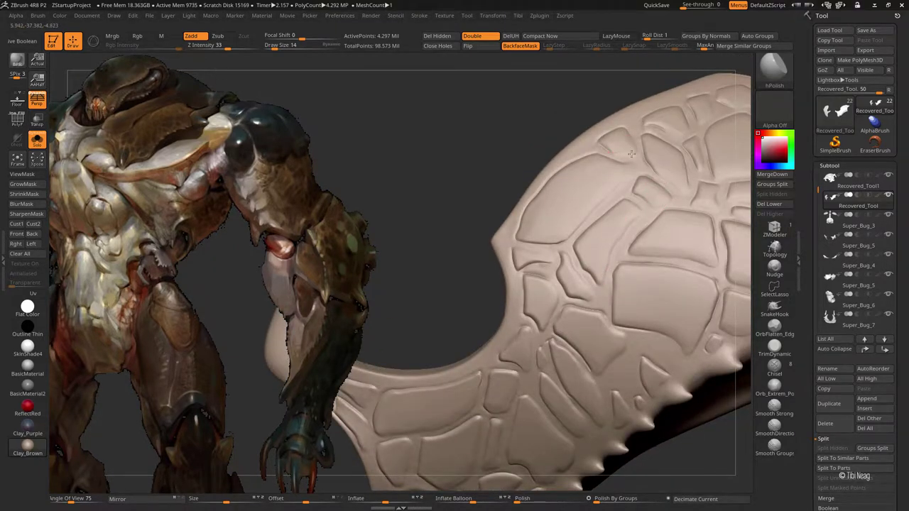
{"action": "mouse_move", "coordinate": [632, 155]}
{"action": "right_mouse_down"}
{"action": "mouse_move", "coordinate": [563, 250]}
{"action": "mouse_move", "coordinate": [584, 300]}
{"action": "right_mouse_up"}
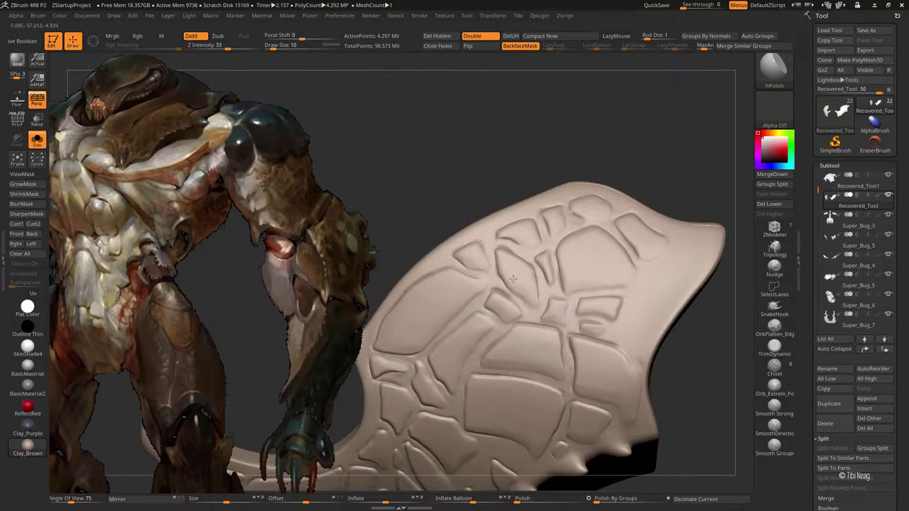
{"action": "key", "text": "]"}
Step: Switch to Inflate with LazyMouse and puff up plates on the shoulder piece at sizes 18 and 30
{"action": "key", "text": "b"}
{"action": "key", "text": "i"}
{"action": "key", "text": "n"}
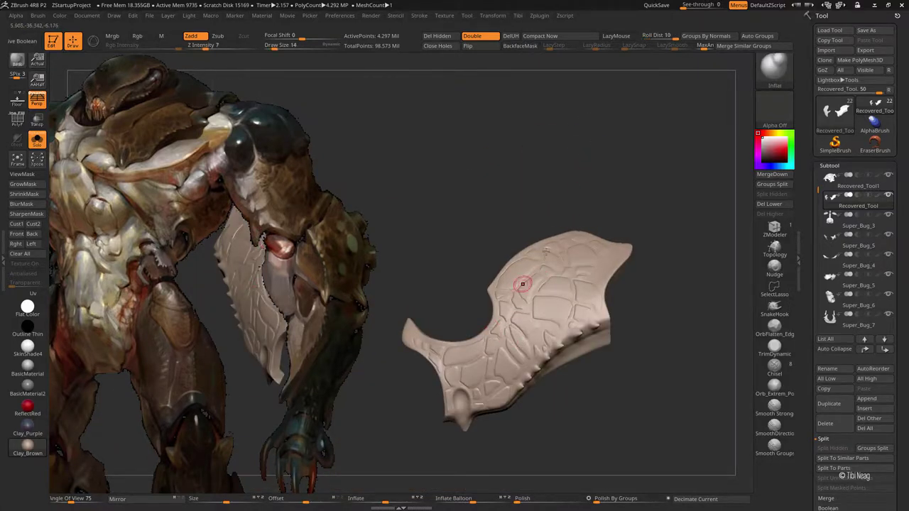
{"action": "key", "text": "l"}
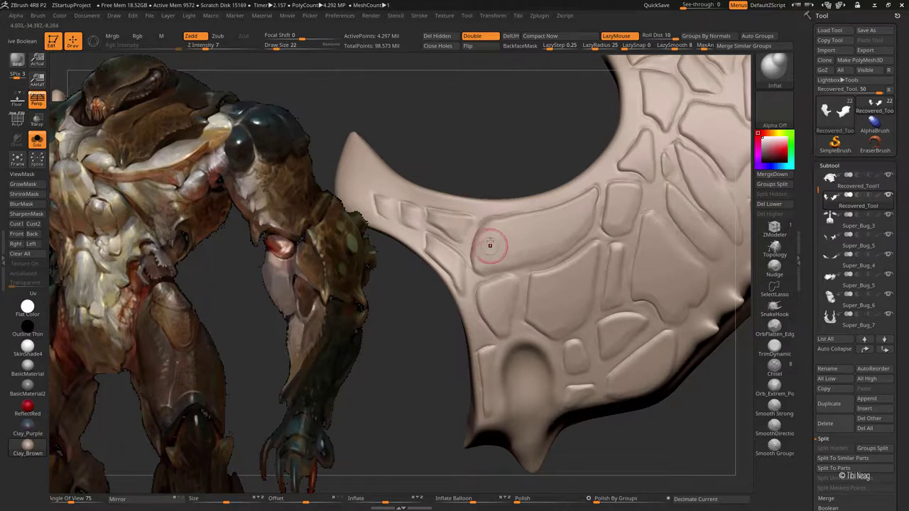
{"action": "left_click_drag", "start_coordinate": [490, 241], "coordinate": [500, 226]}
{"action": "key", "text": "["}
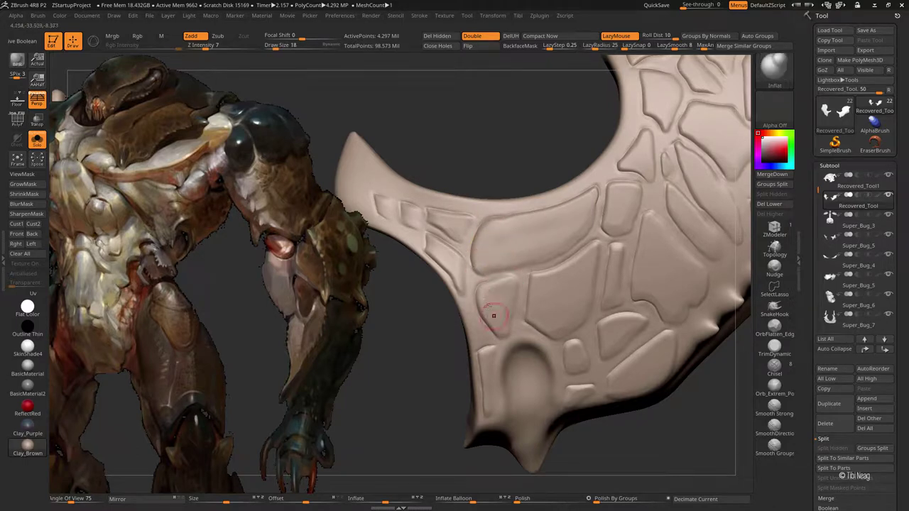
{"action": "left_click_drag", "start_coordinate": [429, 214], "coordinate": [375, 193]}
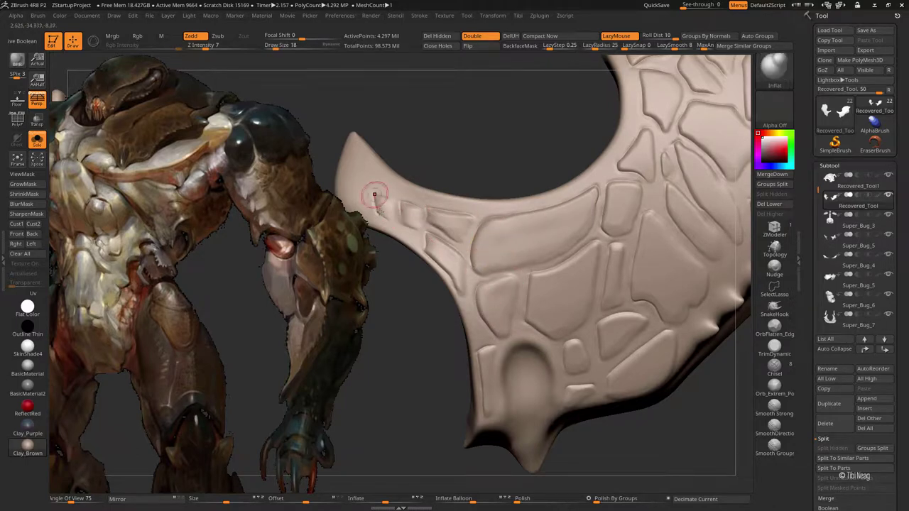
{"action": "key", "text": "ctrl+z"}
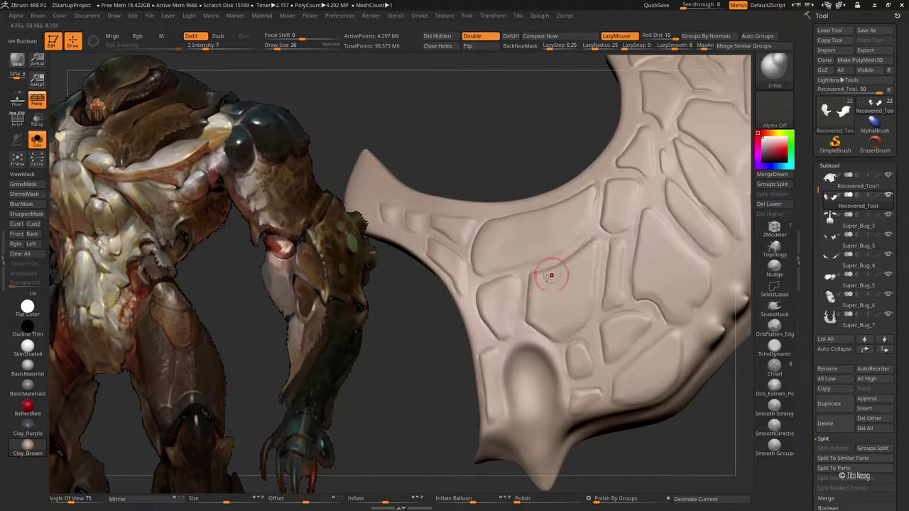
{"action": "key", "text": "]"}
{"action": "key", "text": "]"}
{"action": "left_click_drag", "start_coordinate": [585, 331], "coordinate": [632, 321]}
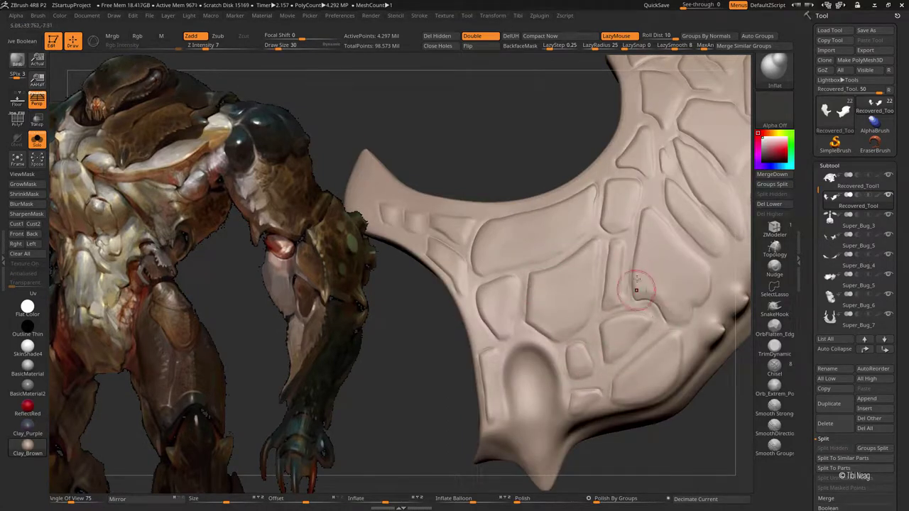
Step: Step through the undo history to compare the inflated plates against earlier states
{"action": "key", "text": "ctrl+z"}
{"action": "key", "text": "ctrl+z"}
{"action": "key", "text": "ctrl+z"}
{"action": "key", "text": "ctrl+z"}
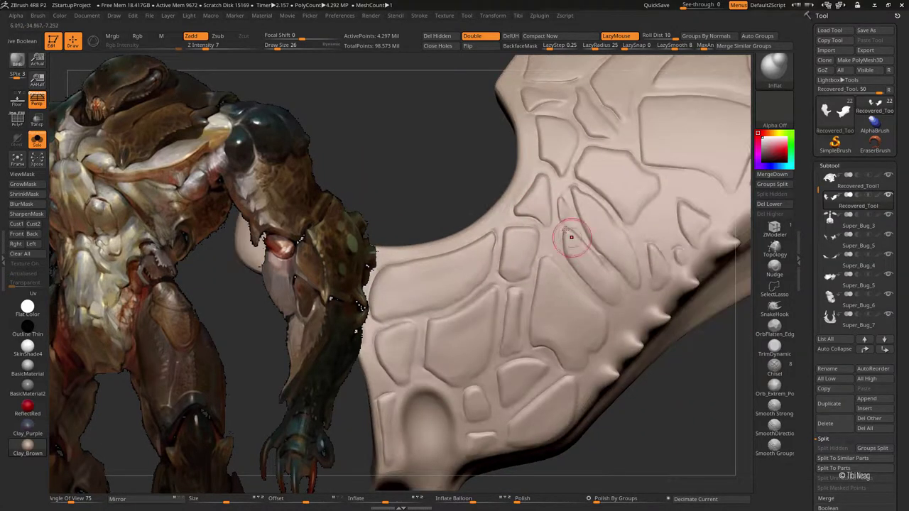
{"action": "key", "text": "ctrl+z"}
{"action": "key", "text": "ctrl+z"}
{"action": "key", "text": "ctrl+z"}
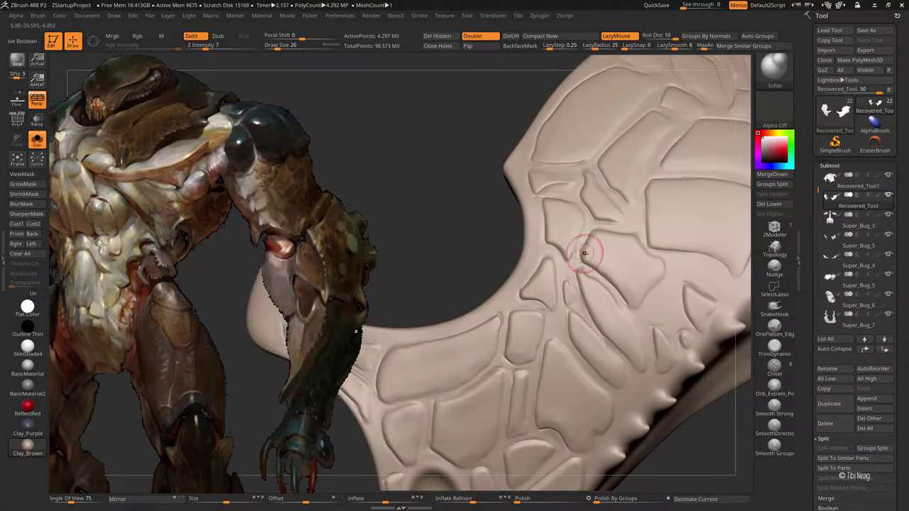
{"action": "key", "text": "ctrl+z"}
{"action": "key", "text": "ctrl+z"}
{"action": "key", "text": "ctrl+z"}
{"action": "key", "text": "ctrl+z"}
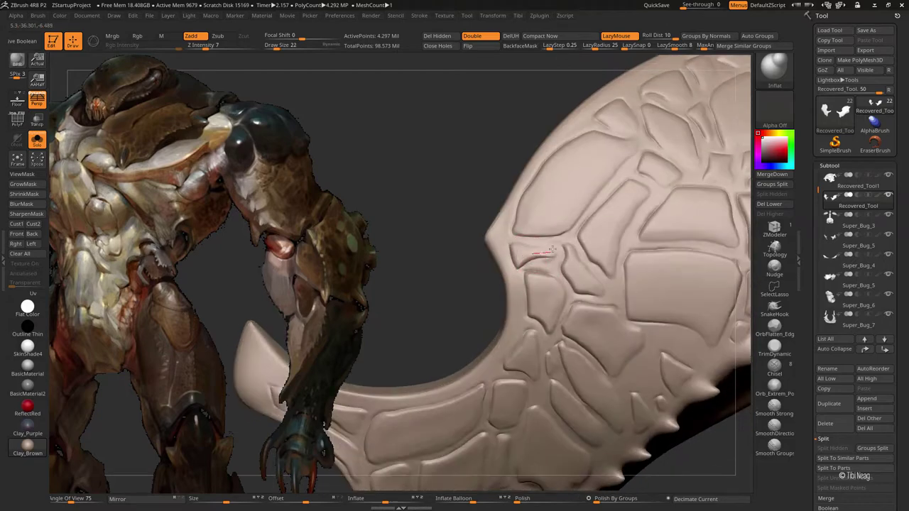
{"action": "key", "text": "ctrl+z"}
{"action": "key", "text": "ctrl+z"}
{"action": "key", "text": "ctrl+z"}
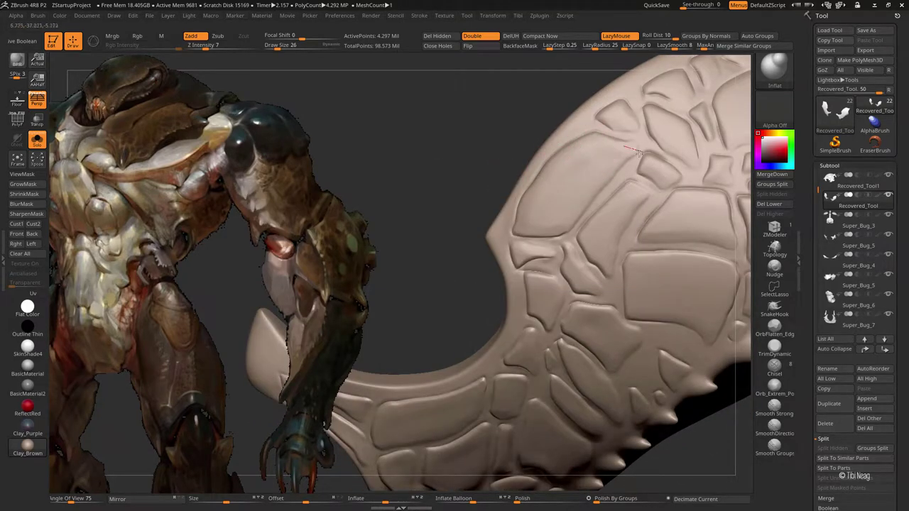
{"action": "key", "text": "ctrl+z"}
{"action": "key", "text": "ctrl+z"}
{"action": "key", "text": "ctrl+z"}
{"action": "key", "text": "ctrl+z"}
{"action": "key", "text": "ctrl+z"}
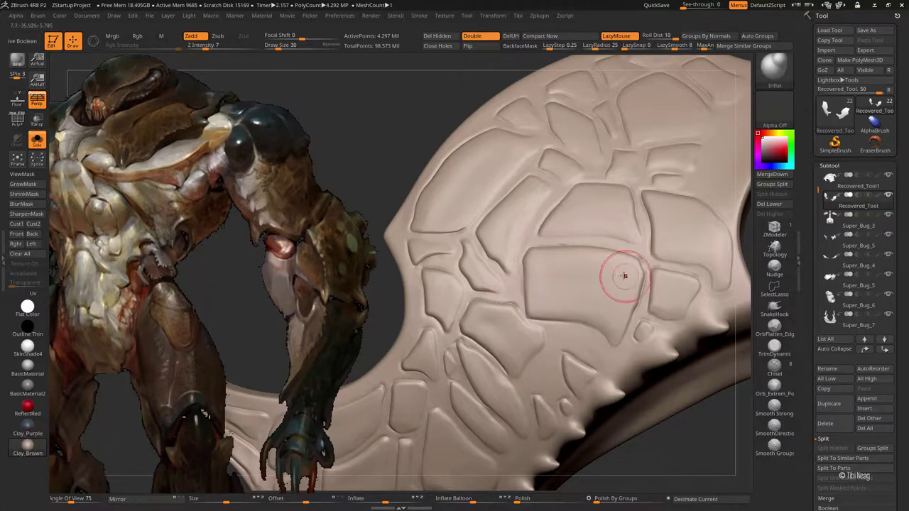
{"action": "key", "text": "ctrl+z"}
{"action": "key", "text": "ctrl+z"}
{"action": "key", "text": "ctrl+z"}
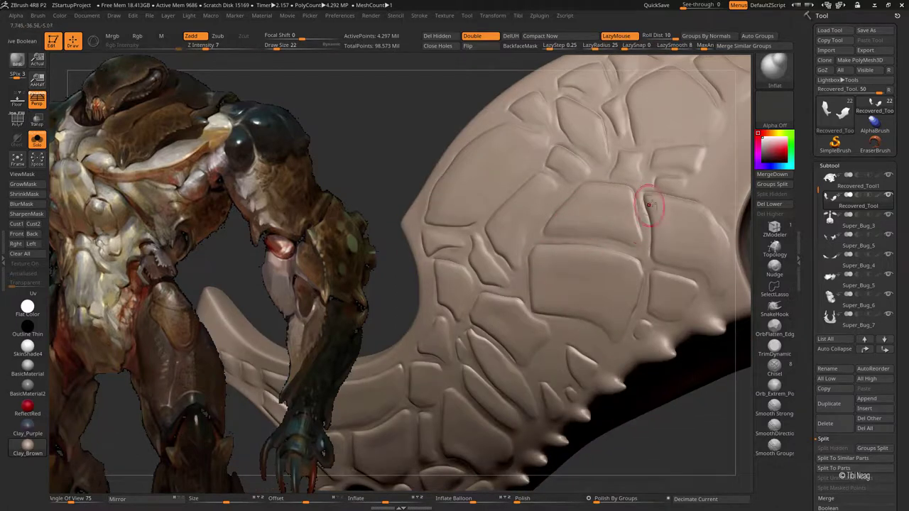
{"action": "key", "text": "ctrl+z"}
{"action": "key", "text": "ctrl+z"}
{"action": "key", "text": "ctrl+z"}
{"action": "key", "text": "ctrl+z"}
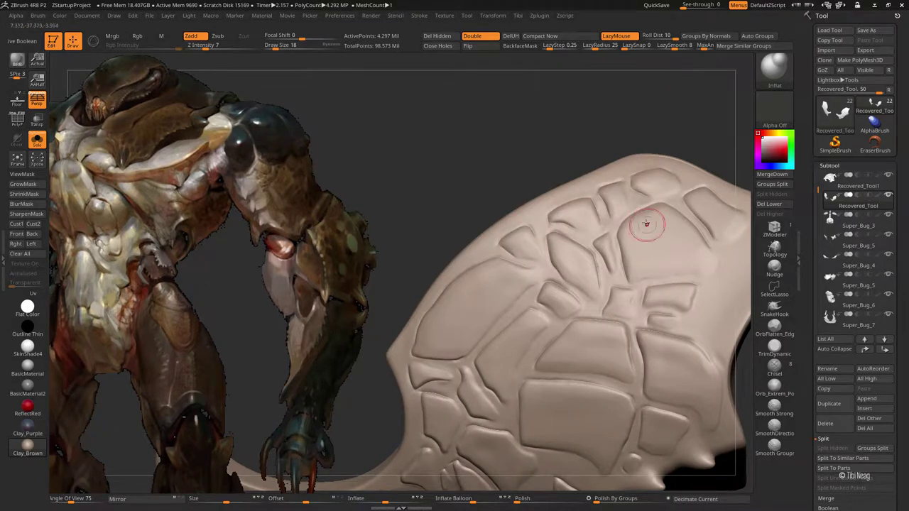
{"action": "key", "text": "ctrl+z"}
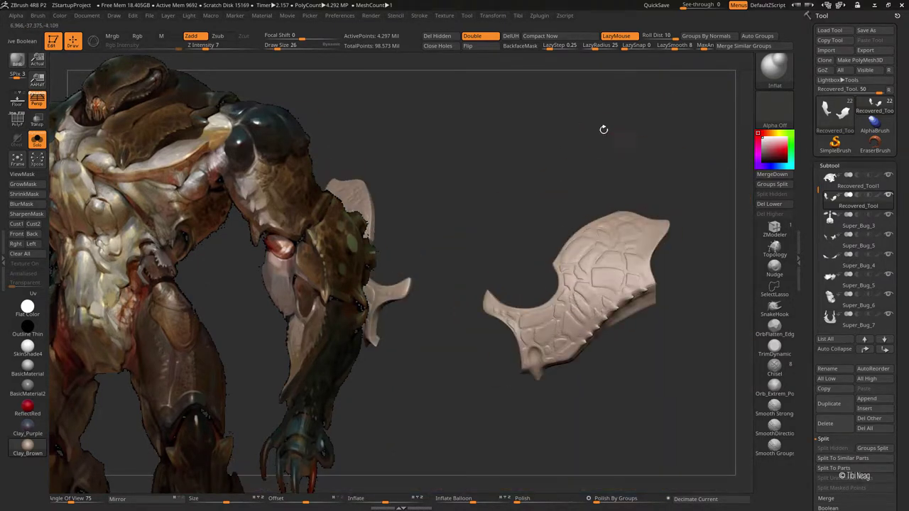
{"action": "key", "text": "ctrl+z"}
{"action": "key", "text": "ctrl+z"}
{"action": "key", "text": "ctrl+z"}
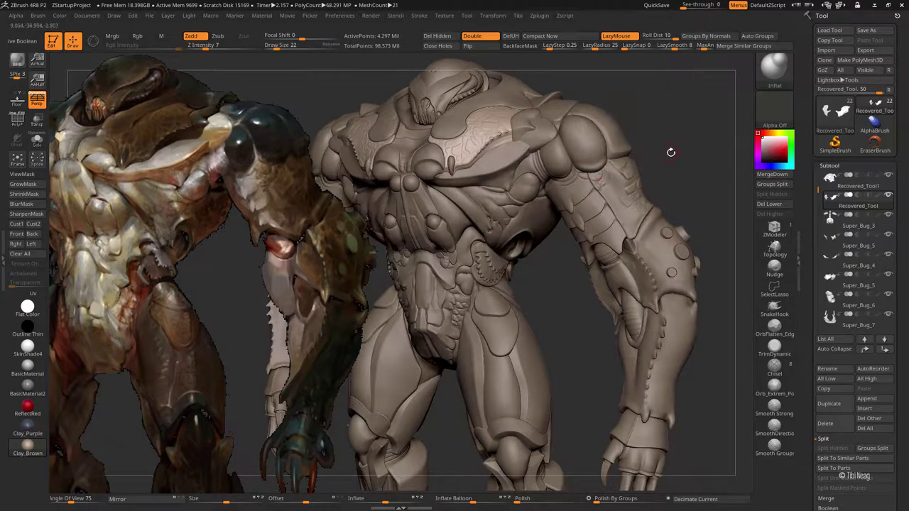
{"action": "key", "text": "ctrl+z"}
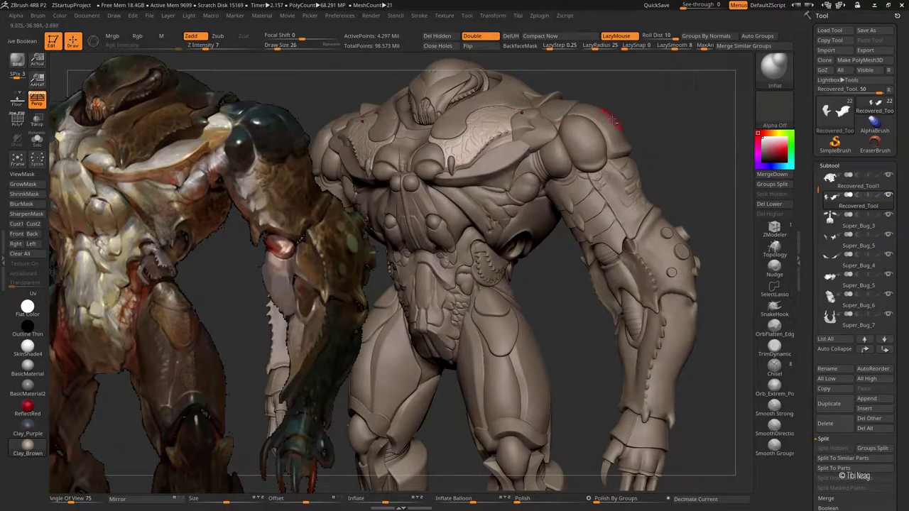
{"action": "key", "text": "ctrl+z"}
{"action": "key", "text": "ctrl+z"}
{"action": "key", "text": "ctrl+z"}
{"action": "key", "text": "ctrl+z"}
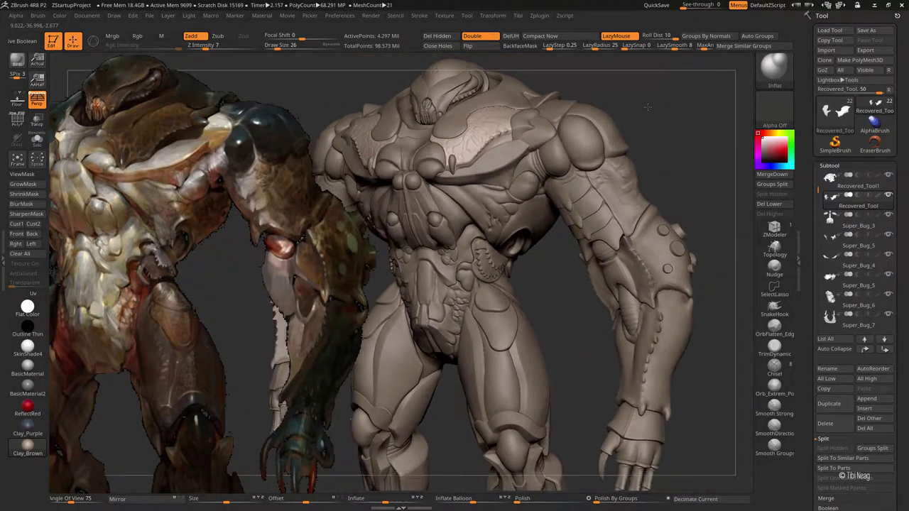
{"action": "key", "text": "ctrl+z"}
{"action": "key", "text": "ctrl+z"}
{"action": "key", "text": "ctrl+z"}
{"action": "key", "text": "ctrl+z"}
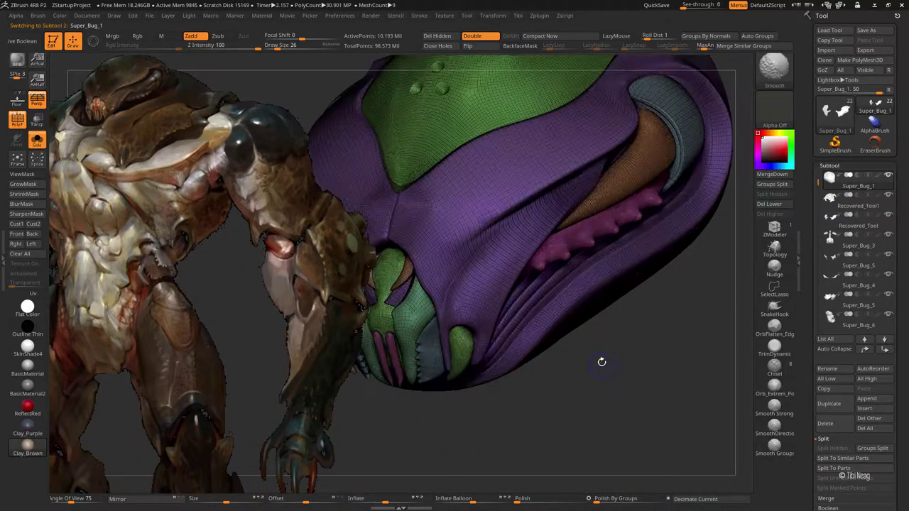
Step: Lower the head mesh's subdivision level and move on to the next head shell part
{"action": "key", "text": "shift+d"}
{"action": "key", "text": "shift+d"}
{"action": "key", "text": "shift+d"}
{"action": "key", "text": "ctrl+shift"}
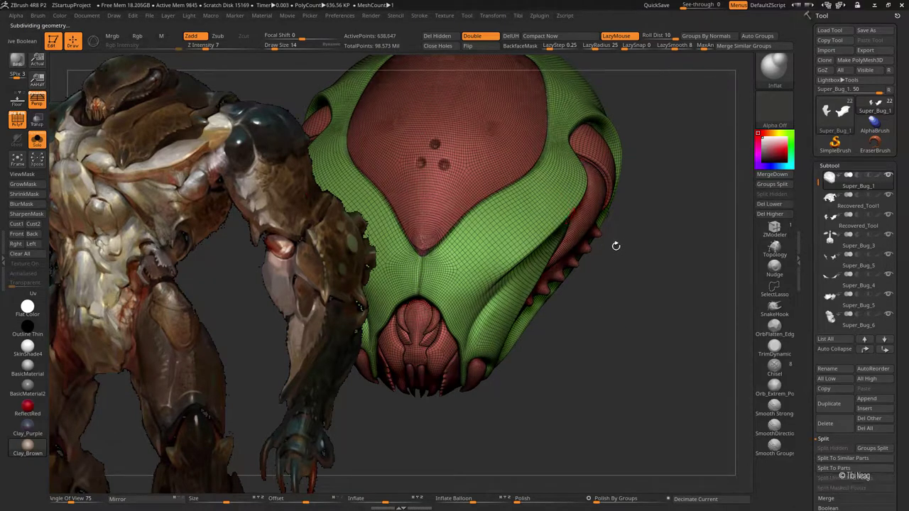
{"action": "scroll", "coordinate": [870, 379], "scroll_direction": "down", "scroll_amount": 2}
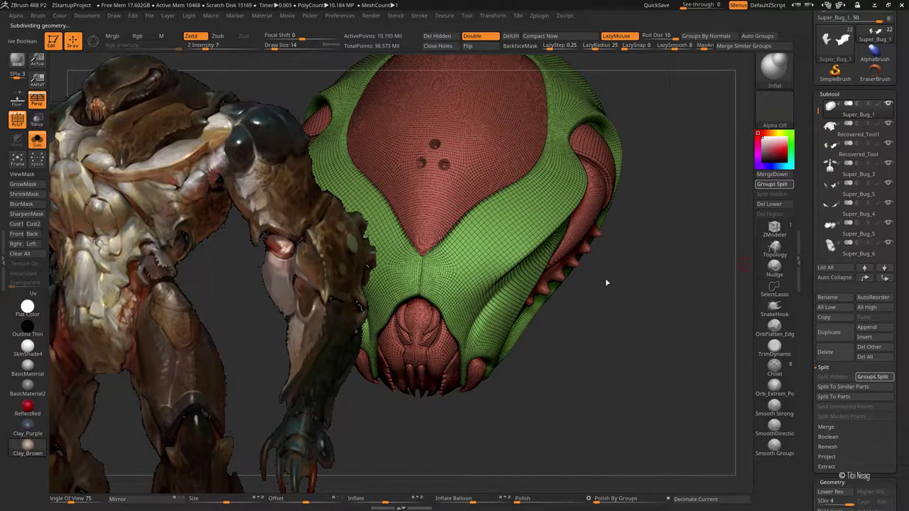
{"action": "key", "text": "ctrl+z"}
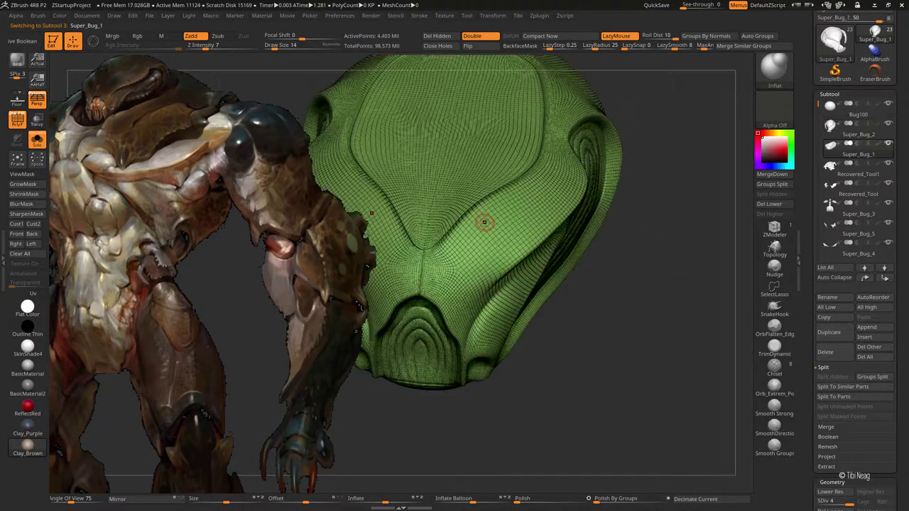
{"action": "key", "text": "shift+f"}
Step: Reconstruct lower subdivision levels on the head shell down to its 1,072-point base and view its wireframe
{"action": "scroll", "coordinate": [852, 412], "scroll_direction": "down", "scroll_amount": 3}
{"action": "left_click", "coordinate": [841, 411]}
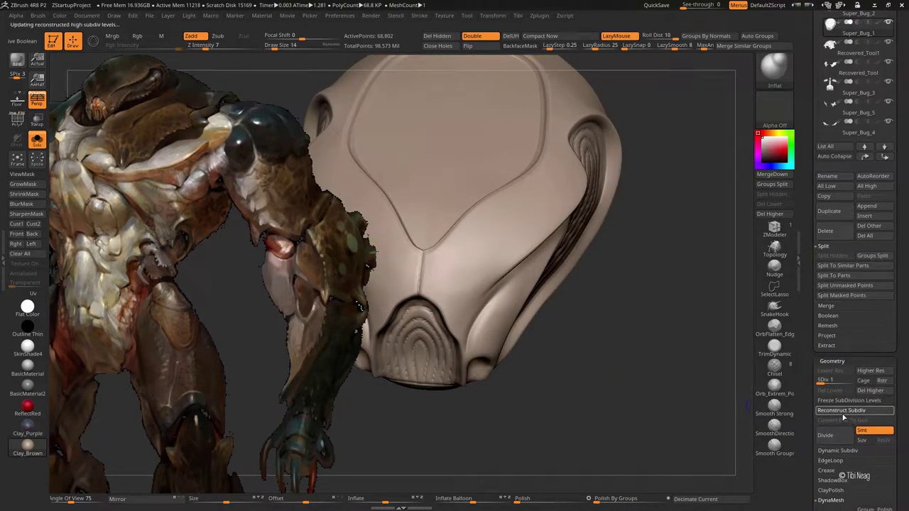
{"action": "left_click", "coordinate": [841, 411]}
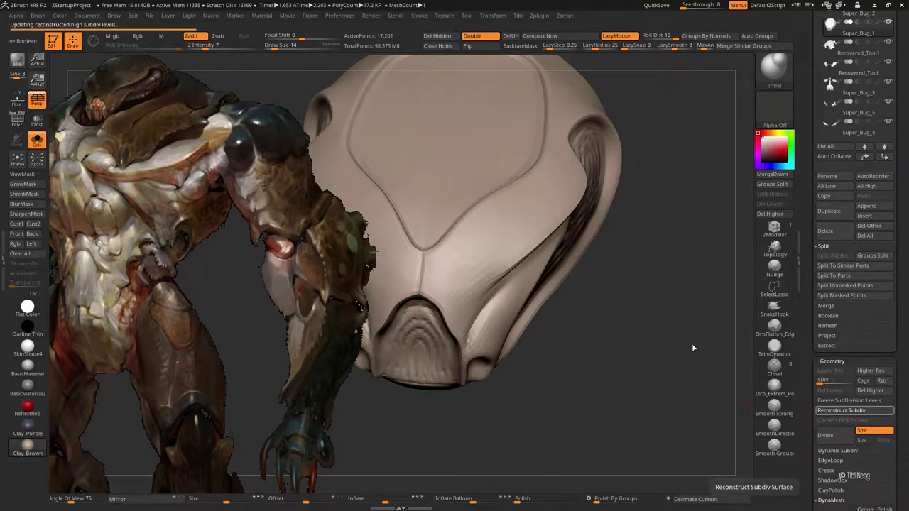
{"action": "key", "text": "shift+d"}
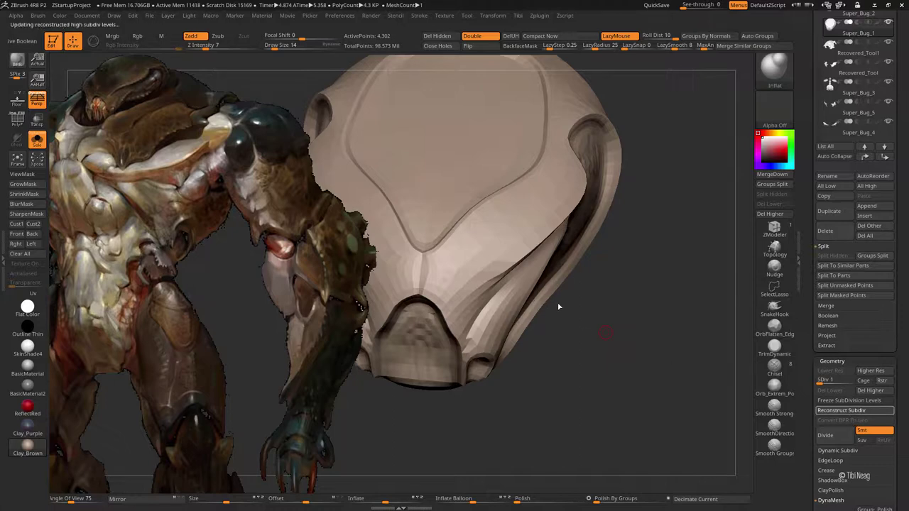
{"action": "key", "text": "shift+d"}
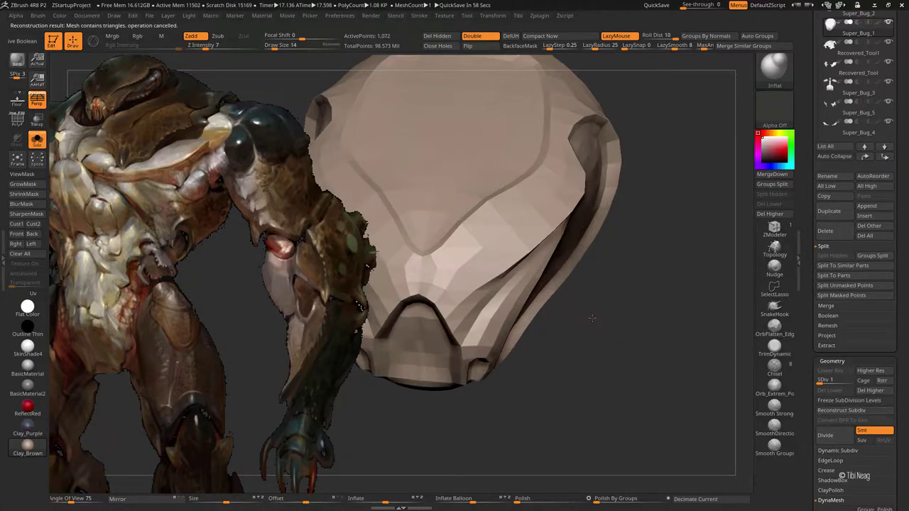
{"action": "key", "text": "shift+f"}
Step: Show the whole bug again, return the head shell to top subdivision, and pick an outward-pulling brush
{"action": "key", "text": "ctrl+shift+s"}
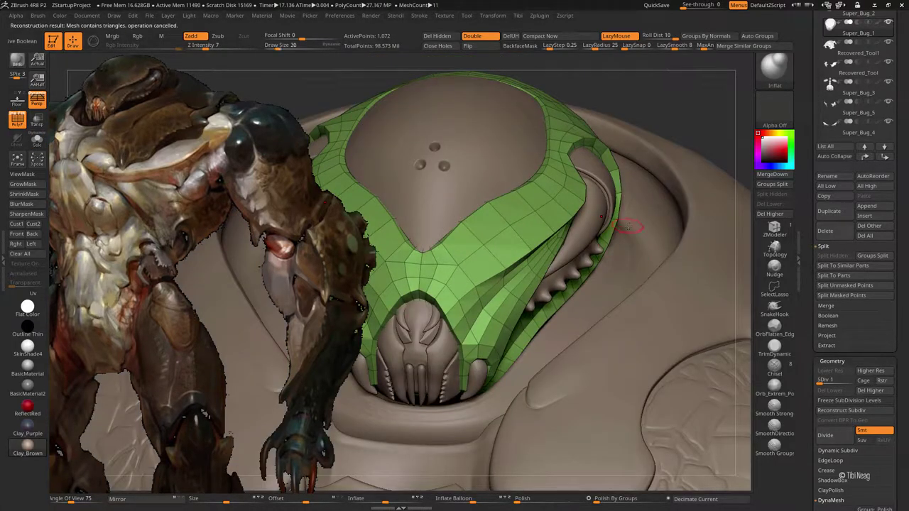
{"action": "key", "text": "d"}
{"action": "key", "text": "d"}
{"action": "key", "text": "d"}
{"action": "key", "text": "shift+f"}
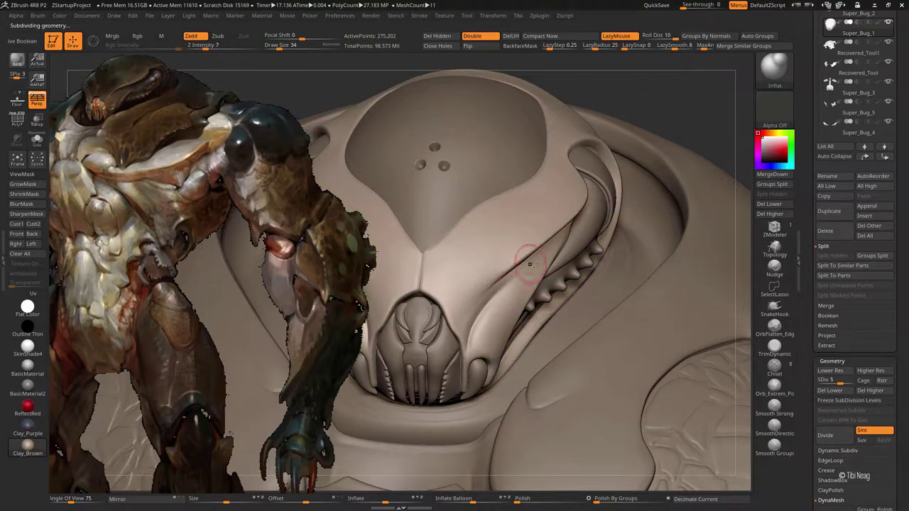
{"action": "left_click", "coordinate": [774, 307]}
Step: Isolate the head piece at SDiv 1 with its PolyFrame wireframe and polygroup colours showing
{"action": "mouse_move", "coordinate": [506, 275]}
{"action": "right_mouse_down"}
{"action": "mouse_move", "coordinate": [609, 106]}
{"action": "mouse_move", "coordinate": [540, 203]}
{"action": "right_mouse_up"}
{"action": "key", "text": "ctrl+shift+s"}
{"action": "key", "text": "shift+d"}
{"action": "key", "text": "shift+f"}
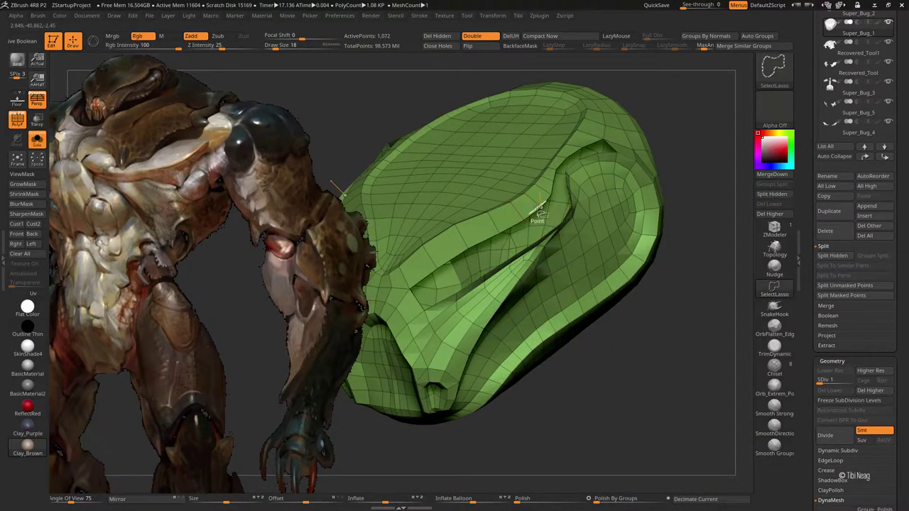
Step: Show only the head's strip polygroup and hide the small stray patches of polygons
{"action": "left_click", "coordinate": [540, 211], "text": "ctrl+shift"}
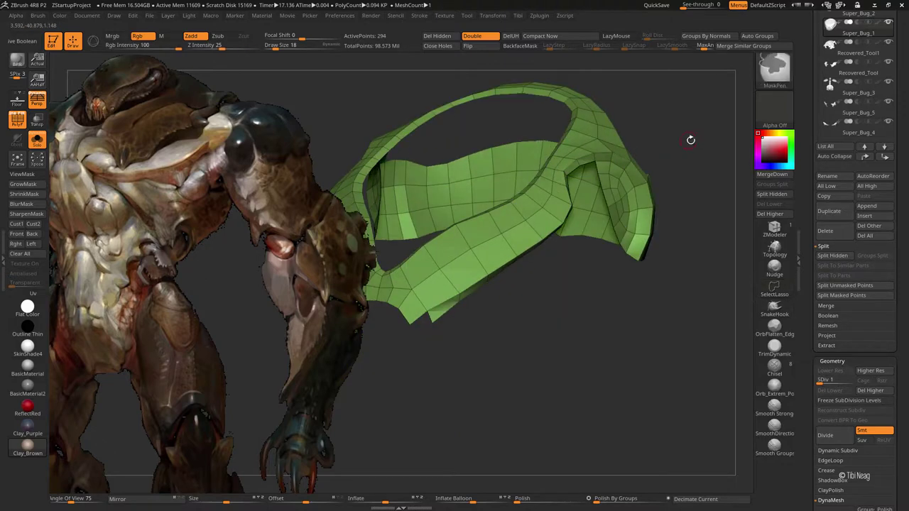
{"action": "left_click_drag", "start_coordinate": [690, 140], "coordinate": [615, 217]}
{"action": "left_click", "coordinate": [638, 188], "text": "ctrl+alt+shift"}
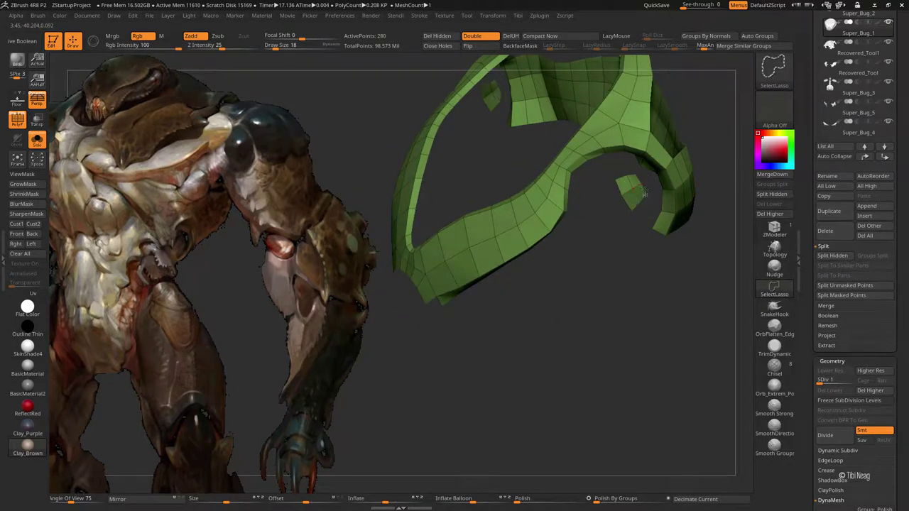
{"action": "left_click", "coordinate": [644, 190], "text": "ctrl+alt+shift"}
{"action": "left_click_drag", "start_coordinate": [644, 190], "coordinate": [613, 208]}
Step: Orbit around the strip to check its shape and lasso-hide a leftover section of mesh
{"action": "left_click_drag", "start_coordinate": [575, 264], "coordinate": [531, 315]}
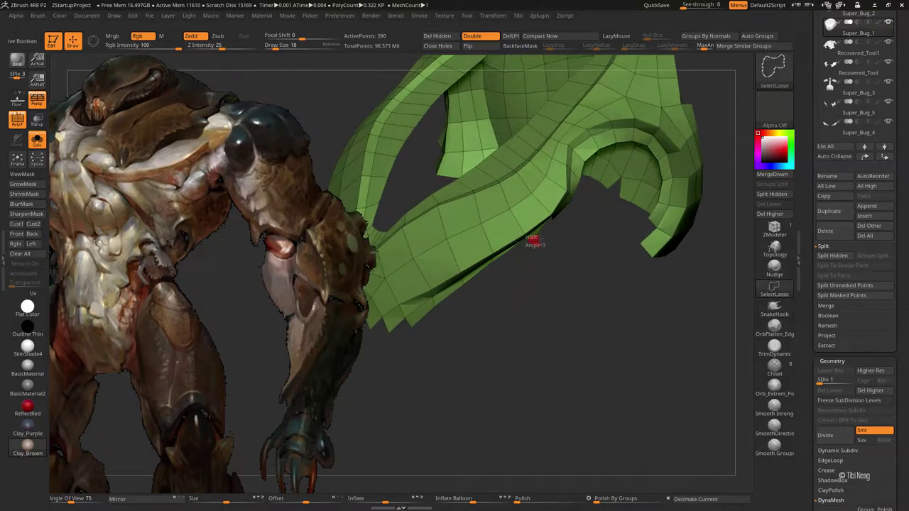
{"action": "mouse_move", "coordinate": [416, 320]}
{"action": "left_mouse_down"}
{"action": "mouse_move", "coordinate": [509, 349]}
{"action": "mouse_move", "coordinate": [531, 278]}
{"action": "left_mouse_up"}
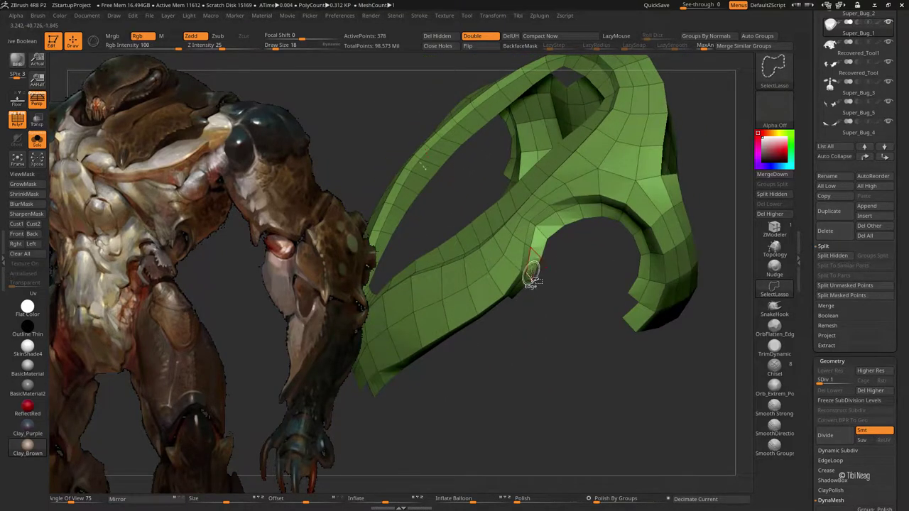
{"action": "mouse_move", "coordinate": [606, 310]}
{"action": "left_mouse_down"}
{"action": "mouse_move", "coordinate": [698, 339]}
{"action": "mouse_move", "coordinate": [519, 349]}
{"action": "left_mouse_up"}
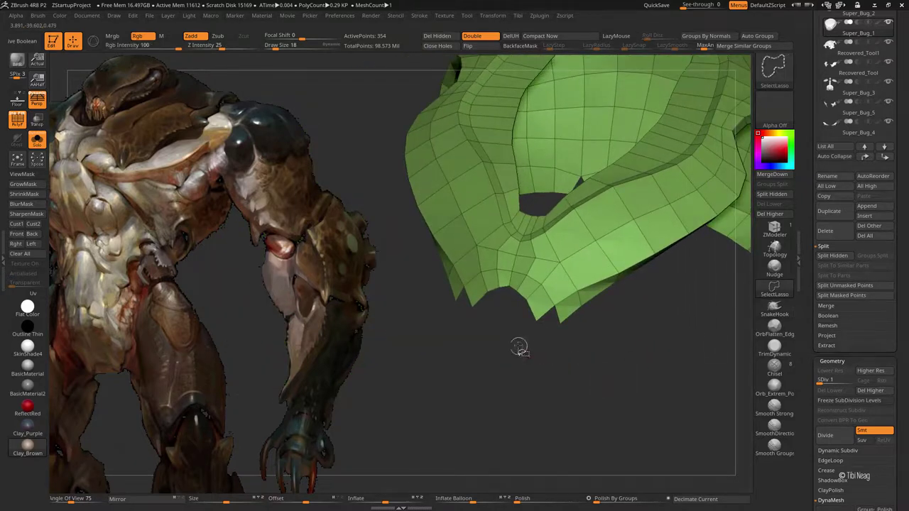
{"action": "mouse_move", "coordinate": [491, 301]}
{"action": "left_mouse_down"}
{"action": "mouse_move", "coordinate": [515, 354]}
{"action": "mouse_move", "coordinate": [503, 362]}
{"action": "left_mouse_up"}
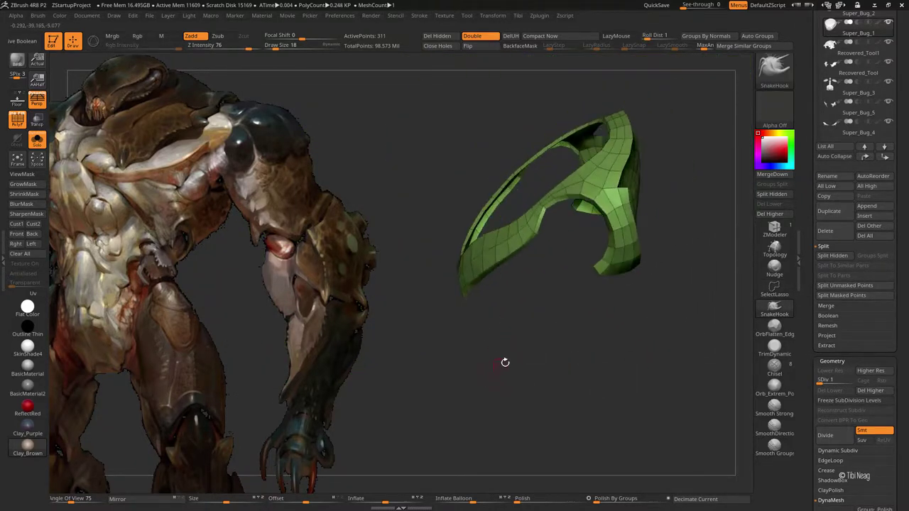
{"action": "mouse_move", "coordinate": [664, 227]}
{"action": "left_mouse_down", "text": "ctrl+alt+shift"}
{"action": "mouse_move", "coordinate": [619, 303]}
{"action": "mouse_move", "coordinate": [569, 213]}
{"action": "mouse_move", "coordinate": [660, 196]}
{"action": "left_mouse_up", "text": "ctrl+alt+shift"}
Step: Subdivide the head shell several levels with wireframe off, shrinking the mask along the way
{"action": "left_click_drag", "start_coordinate": [674, 116], "coordinate": [633, 106]}
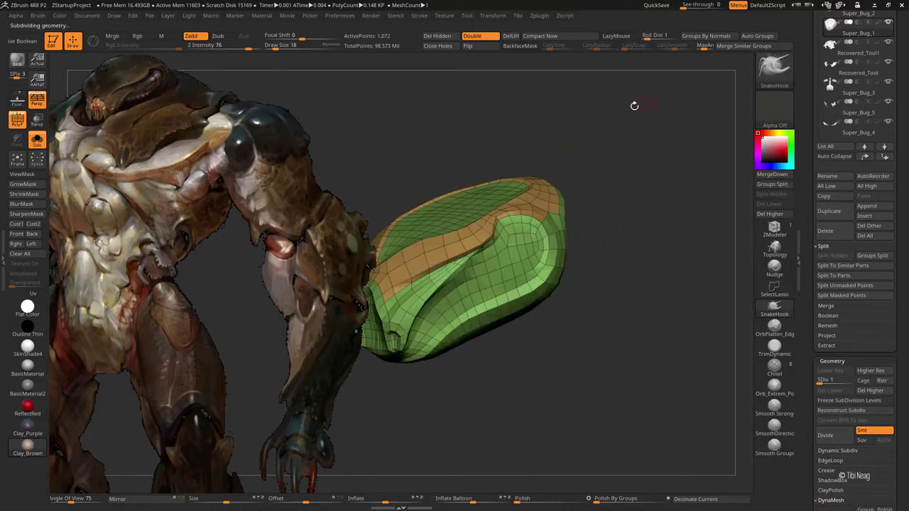
{"action": "key", "text": "ctrl+d"}
{"action": "key", "text": "shift+f"}
{"action": "key", "text": "ctrl+d"}
{"action": "left_click", "coordinate": [43, 194]}
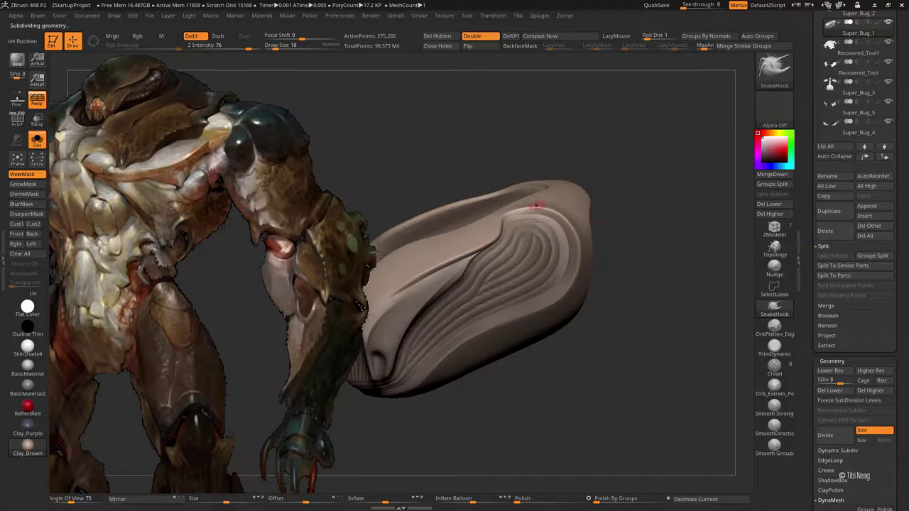
{"action": "key", "text": "ctrl+d"}
{"action": "key", "text": "ctrl+d"}
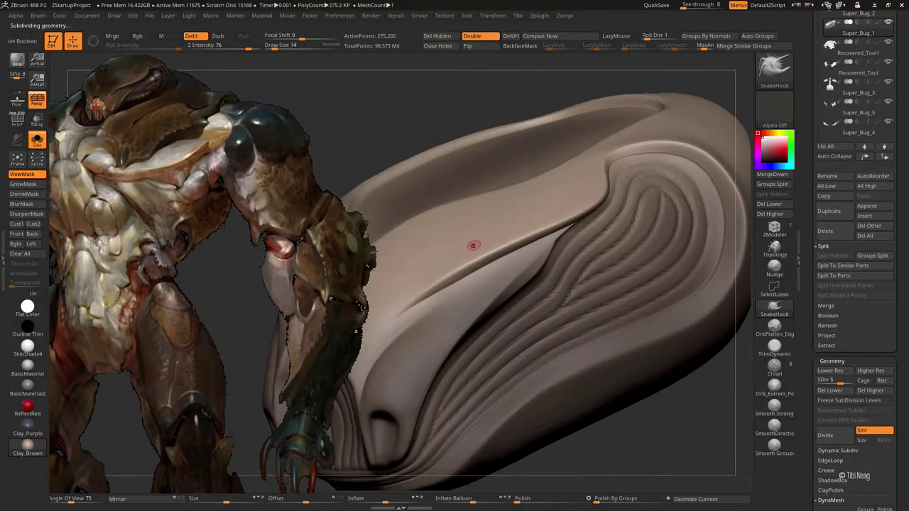
{"action": "right_click_drag", "start_coordinate": [442, 270], "coordinate": [478, 280], "text": "ctrl"}
{"action": "mouse_move", "coordinate": [501, 243]}
{"action": "right_mouse_down"}
{"action": "mouse_move", "coordinate": [599, 187]}
{"action": "mouse_move", "coordinate": [456, 267]}
{"action": "mouse_move", "coordinate": [439, 298]}
{"action": "right_mouse_up"}
{"action": "key", "text": "ctrl+d"}
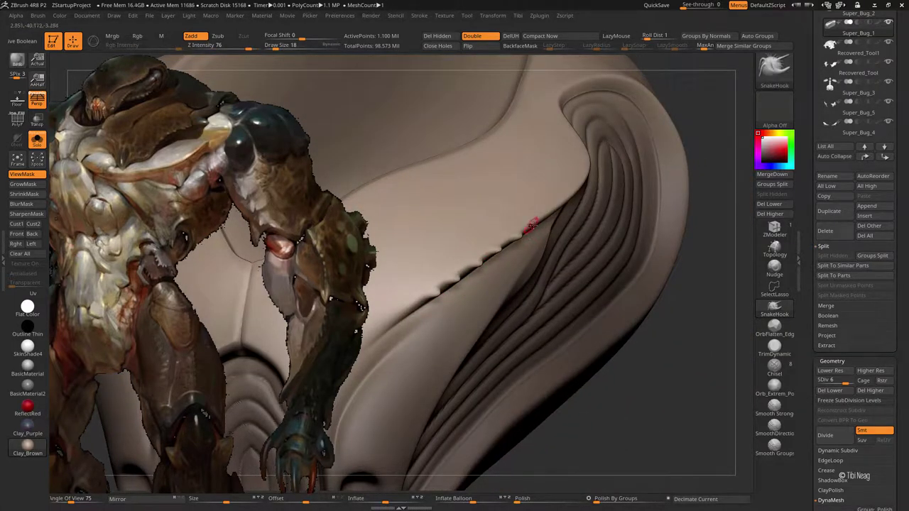
Step: Step through undo history and redo back to the spiky serrated ridge edge, then solo the shell
{"action": "key", "text": "ctrl+z"}
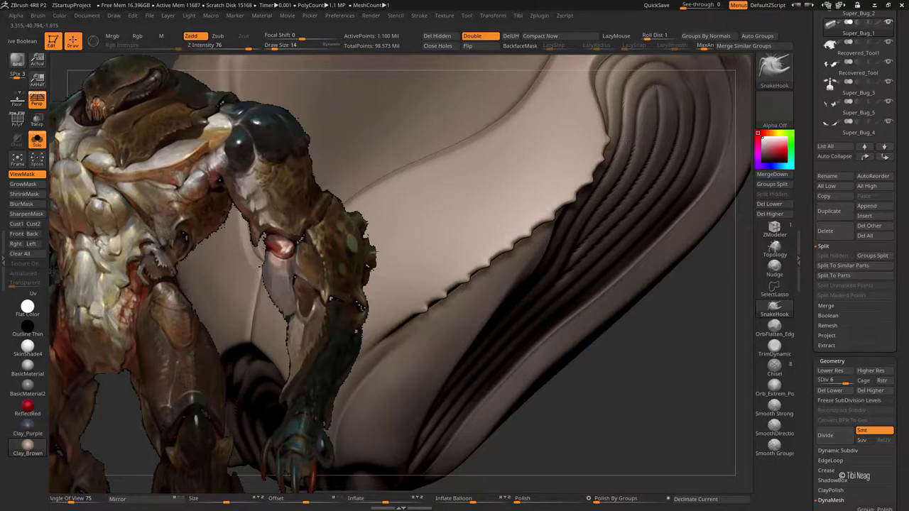
{"action": "key", "text": "ctrl+z"}
{"action": "key", "text": "ctrl+z"}
{"action": "key", "text": "ctrl+z"}
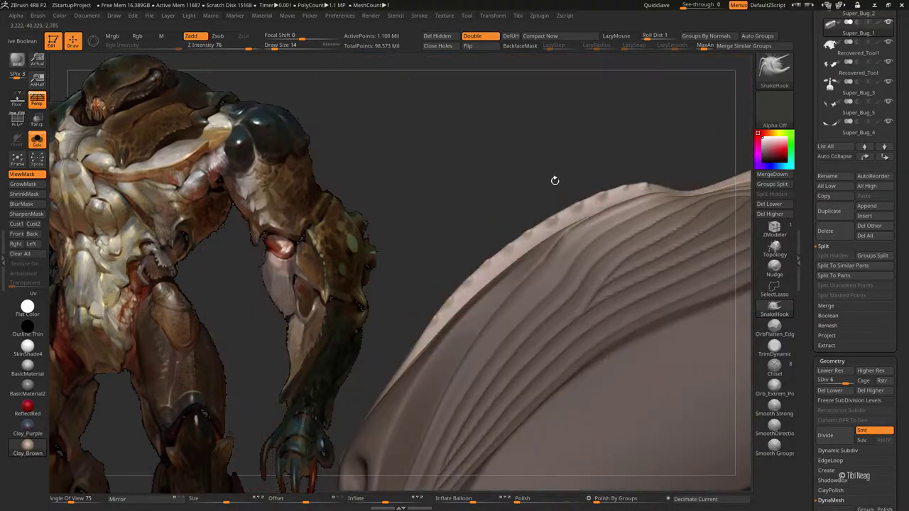
{"action": "key", "text": "ctrl+z"}
{"action": "key", "text": "ctrl+shift+z"}
{"action": "key", "text": "ctrl+shift+z"}
{"action": "key", "text": "ctrl+shift+z"}
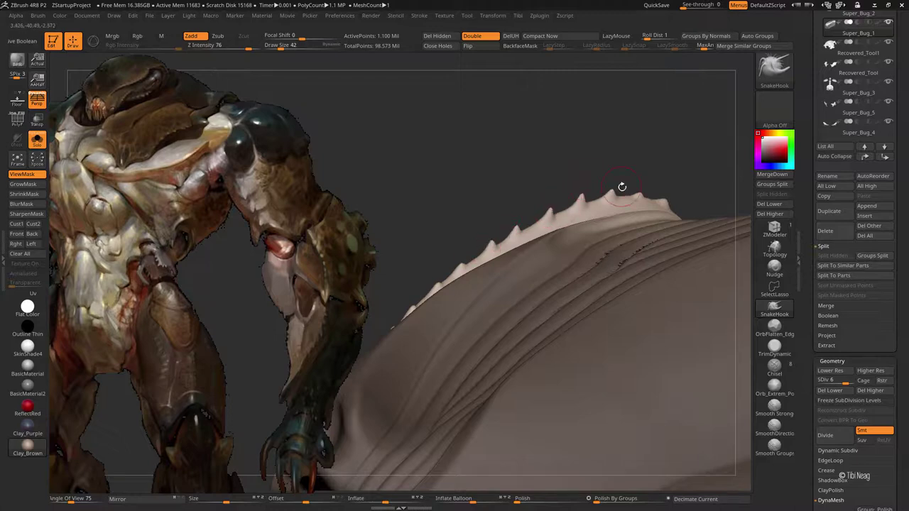
{"action": "mouse_move", "coordinate": [602, 150]}
{"action": "left_mouse_down"}
{"action": "mouse_move", "coordinate": [686, 156]}
{"action": "mouse_move", "coordinate": [682, 142]}
{"action": "mouse_move", "coordinate": [656, 119]}
{"action": "mouse_move", "coordinate": [667, 211]}
{"action": "mouse_move", "coordinate": [659, 198]}
{"action": "mouse_move", "coordinate": [507, 294]}
{"action": "left_mouse_up"}
{"action": "key", "text": "ctrl+shift+s"}
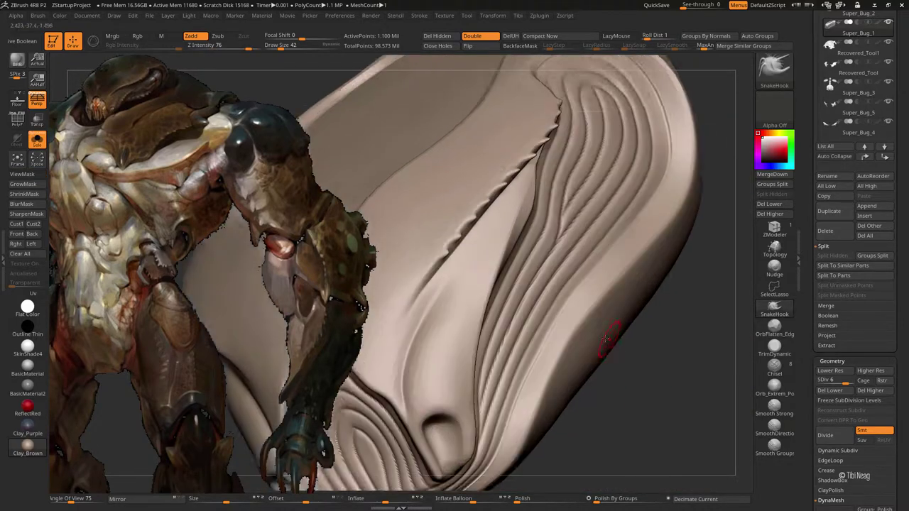
Step: At SDiv 3–4 smooth and clay-build the surface beside the fold, then return to SDiv 5
{"action": "key", "text": "shift+d"}
{"action": "key", "text": "shift+d"}
{"action": "key", "text": "shift+d"}
{"action": "key", "text": "d"}
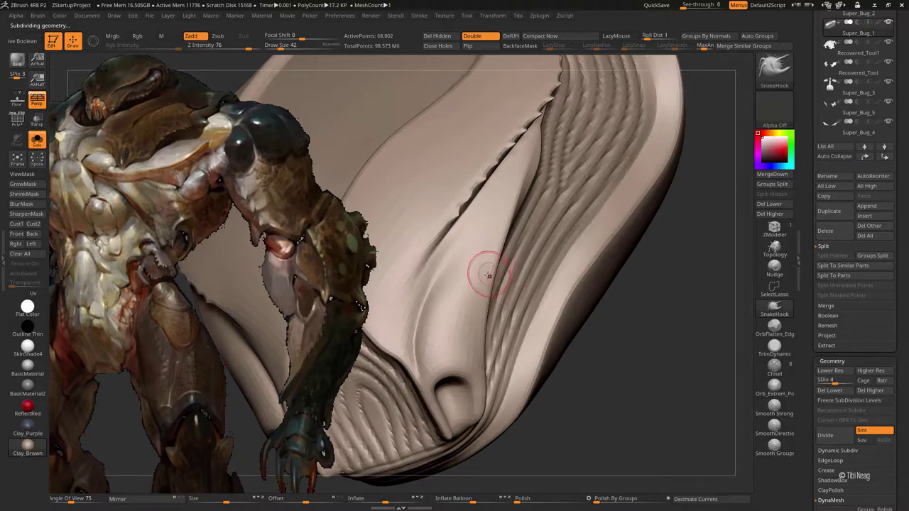
{"action": "key", "text": "shift+d"}
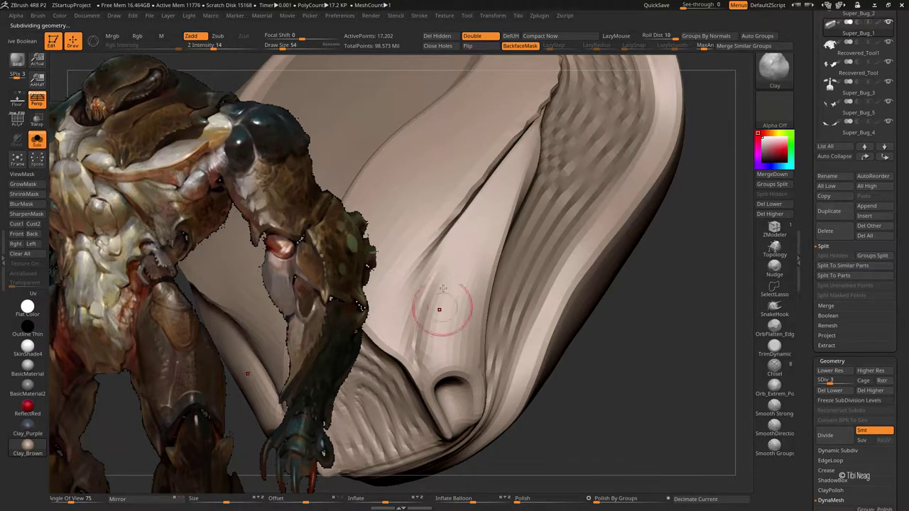
{"action": "key", "text": "d"}
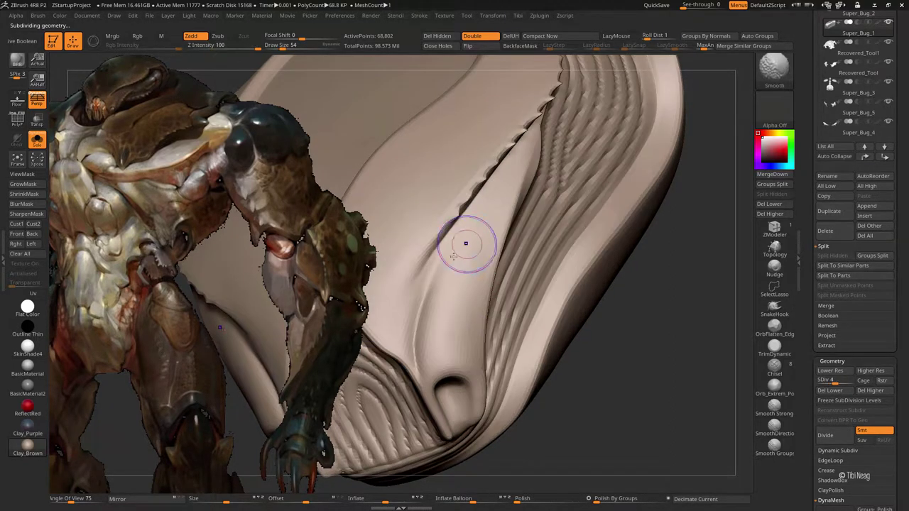
{"action": "left_click_drag", "start_coordinate": [436, 326], "coordinate": [443, 302]}
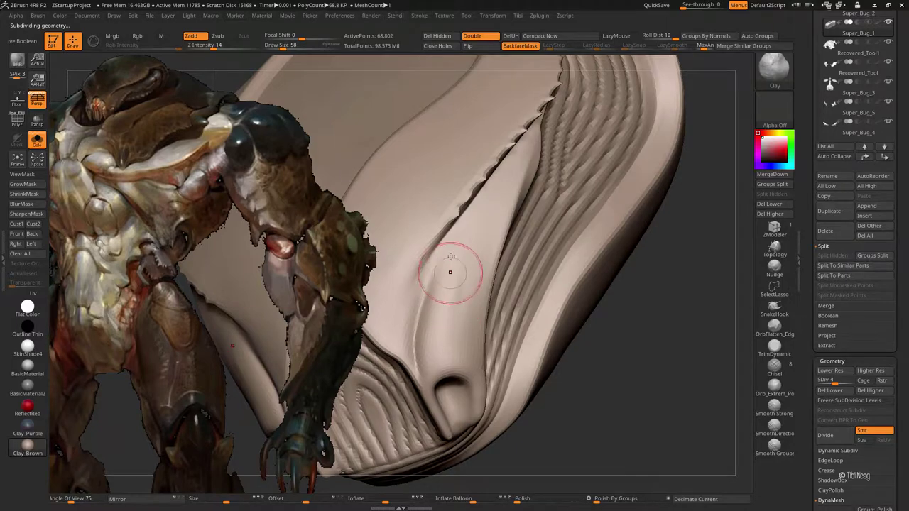
{"action": "mouse_move", "coordinate": [472, 287]}
{"action": "left_mouse_down"}
{"action": "mouse_move", "coordinate": [638, 357]}
{"action": "mouse_move", "coordinate": [652, 121]}
{"action": "left_mouse_up"}
{"action": "key", "text": "d"}
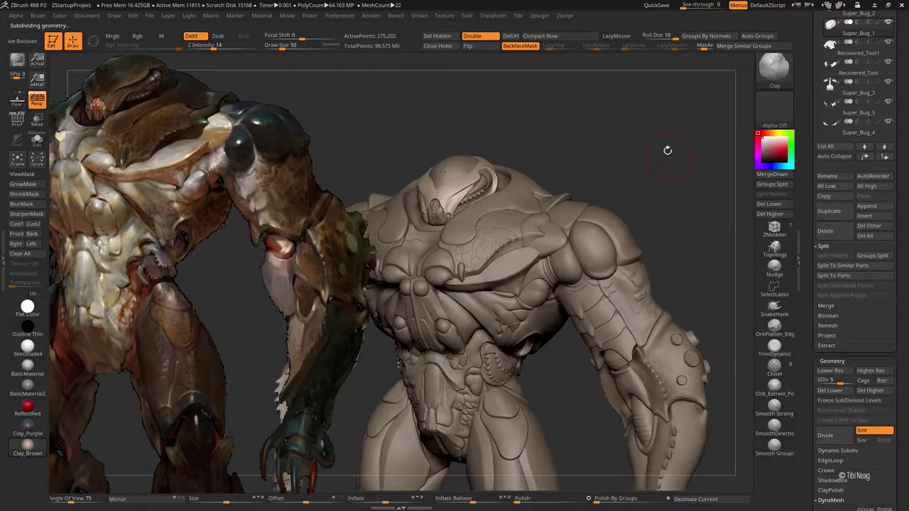
Step: Show the fold piece on its own at subdivision level 4, angled onto its underside
{"action": "left_click_drag", "start_coordinate": [688, 109], "coordinate": [608, 236]}
{"action": "left_click", "coordinate": [37, 139]}
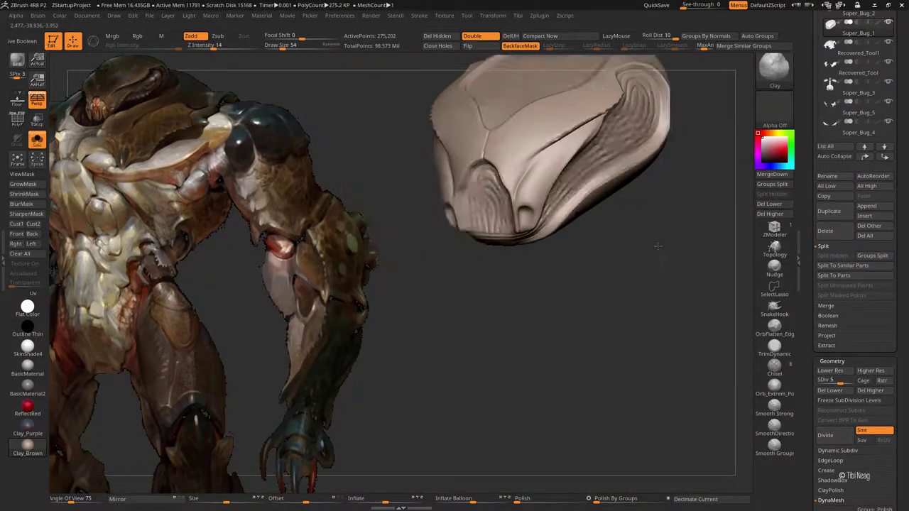
{"action": "left_click_drag", "start_coordinate": [497, 391], "coordinate": [548, 208]}
{"action": "key", "text": "shift+d"}
{"action": "key", "text": "shift+d"}
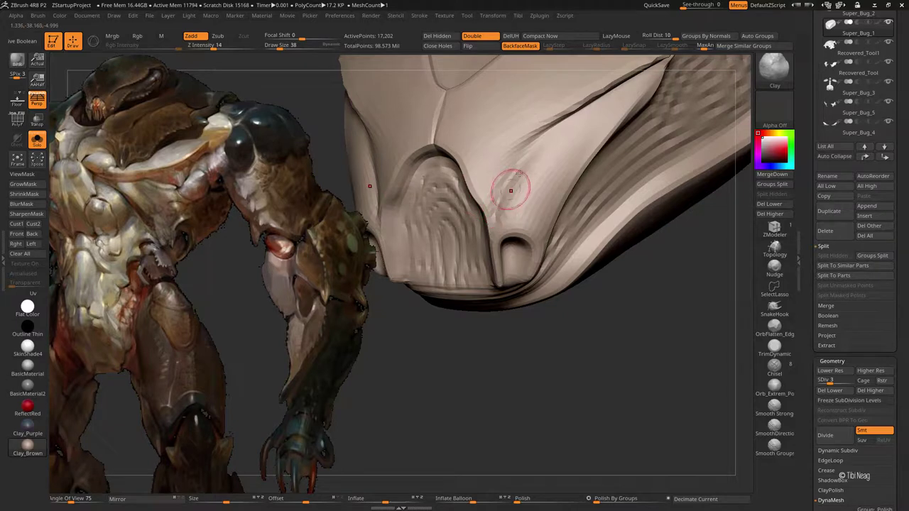
{"action": "key", "text": "d"}
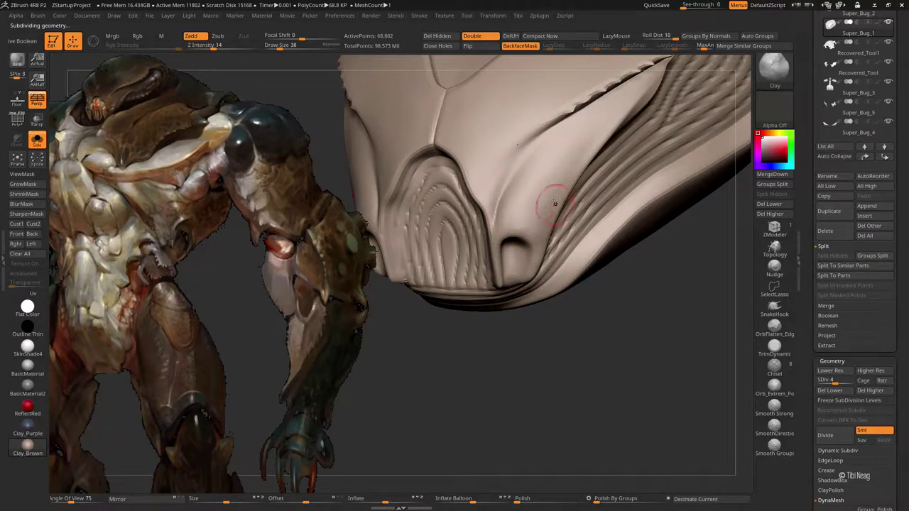
{"action": "mouse_move", "coordinate": [537, 334]}
{"action": "left_mouse_down"}
{"action": "mouse_move", "coordinate": [449, 86]}
{"action": "mouse_move", "coordinate": [487, 175]}
{"action": "left_mouse_up"}
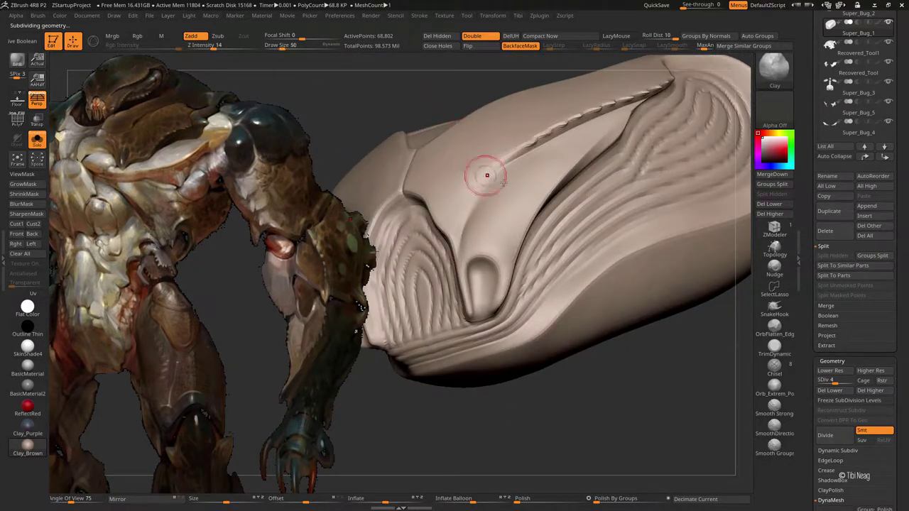
{"action": "mouse_move", "coordinate": [299, 107]}
{"action": "left_mouse_down"}
{"action": "mouse_move", "coordinate": [294, 89]}
{"action": "mouse_move", "coordinate": [682, 300]}
{"action": "left_mouse_up"}
Step: Carve a groove line across the fold with the Standard brush using Zsub and LazyMouse
{"action": "key", "text": "b"}
{"action": "key", "text": "s"}
{"action": "key", "text": "t"}
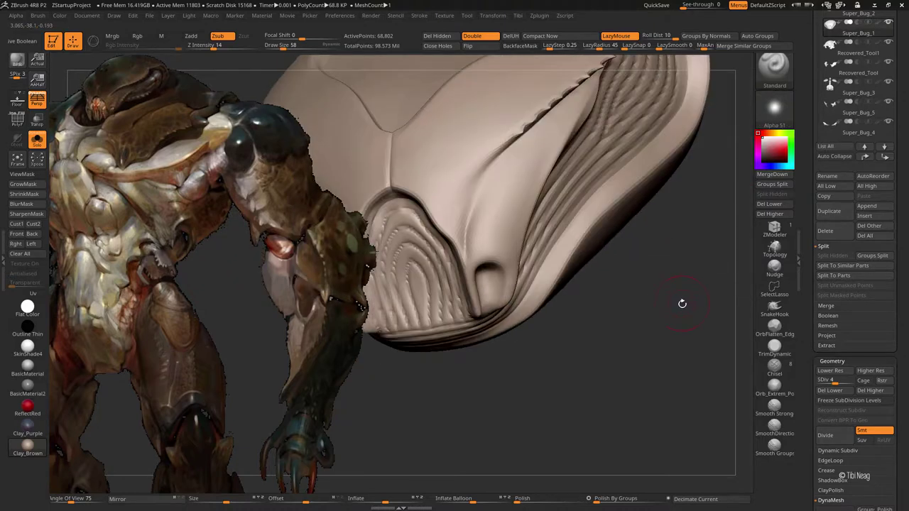
{"action": "left_click_drag", "start_coordinate": [483, 243], "coordinate": [479, 211]}
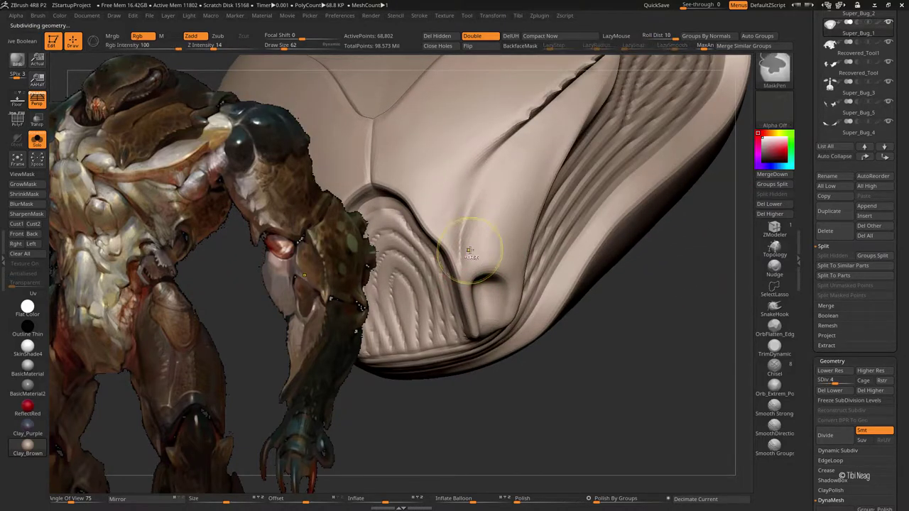
{"action": "mouse_move", "coordinate": [469, 263]}
{"action": "left_mouse_down"}
{"action": "mouse_move", "coordinate": [481, 196]}
{"action": "mouse_move", "coordinate": [558, 117]}
{"action": "left_mouse_up"}
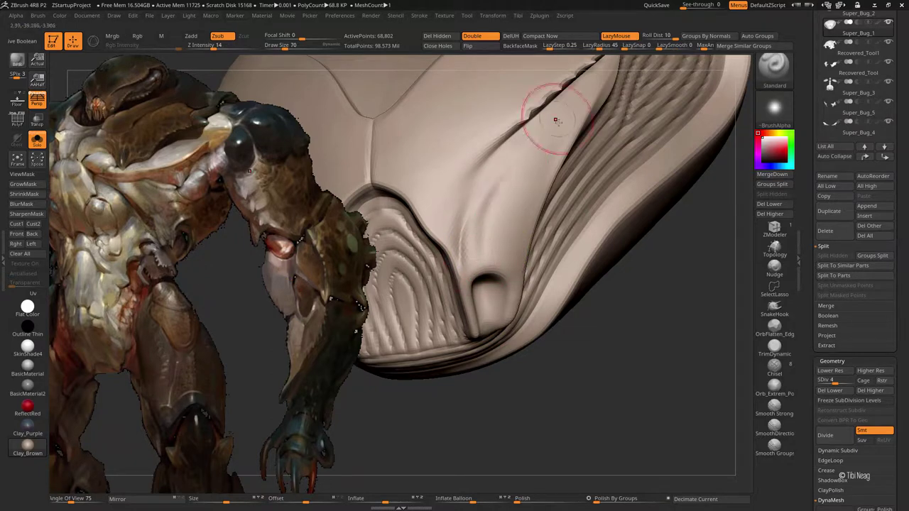
Step: At SDiv 5, carve another groove up the fold with a larger brush and smooth it
{"action": "key", "text": "d"}
{"action": "key", "text": "shift"}
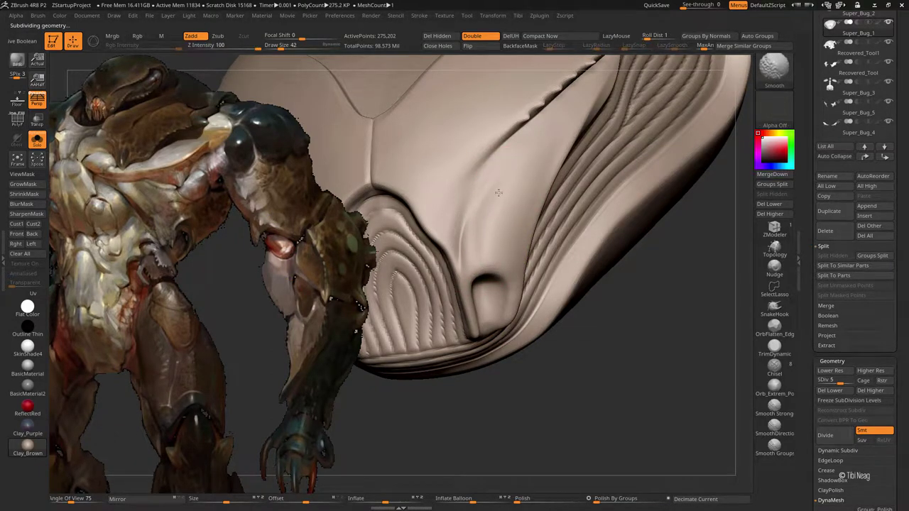
{"action": "left_click_drag", "start_coordinate": [489, 229], "coordinate": [501, 272]}
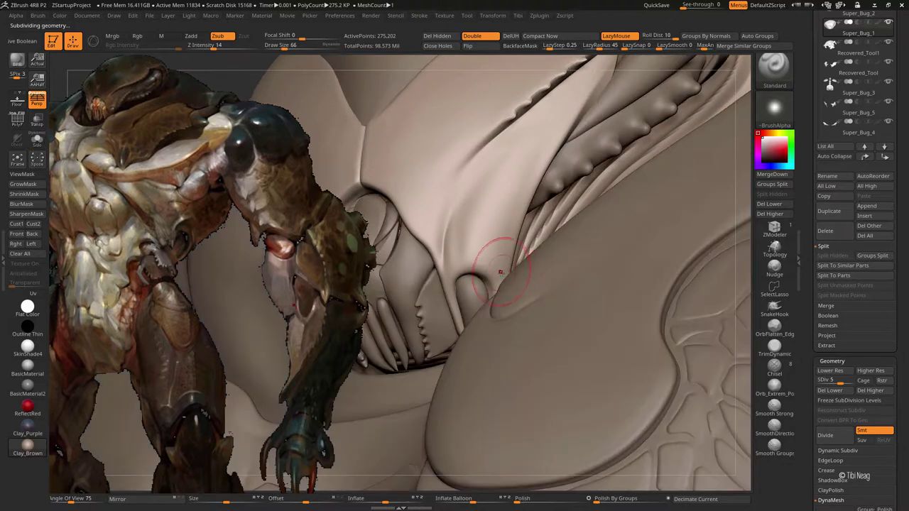
{"action": "key", "text": "alt+s"}
{"action": "key", "text": "alt+s"}
{"action": "key", "text": "alt+s"}
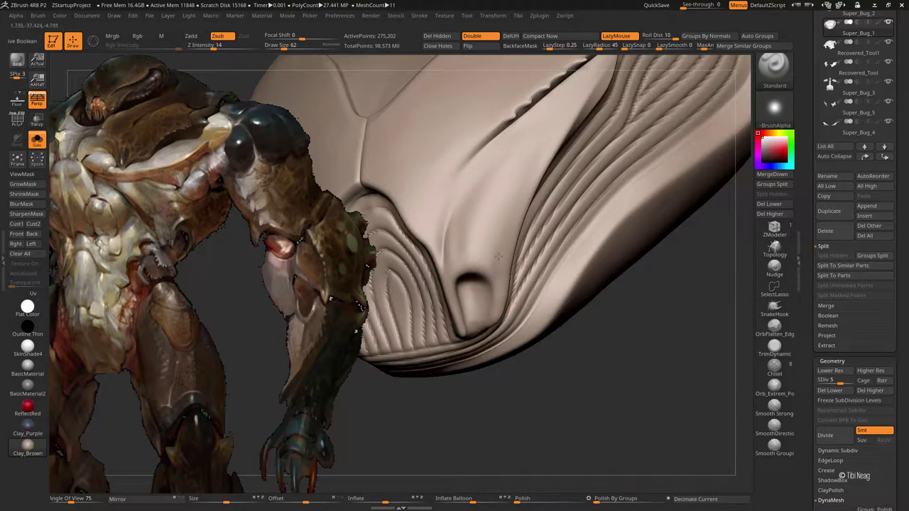
{"action": "key", "text": "]"}
{"action": "mouse_move", "coordinate": [497, 235]}
{"action": "left_mouse_down"}
{"action": "mouse_move", "coordinate": [538, 147]}
{"action": "mouse_move", "coordinate": [518, 168]}
{"action": "left_mouse_up"}
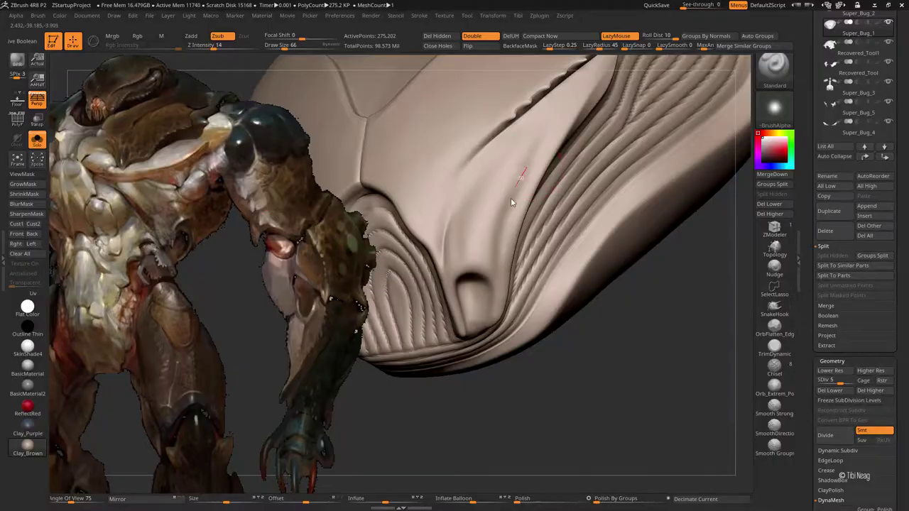
{"action": "left_click_drag", "start_coordinate": [490, 265], "coordinate": [497, 213], "text": "shift"}
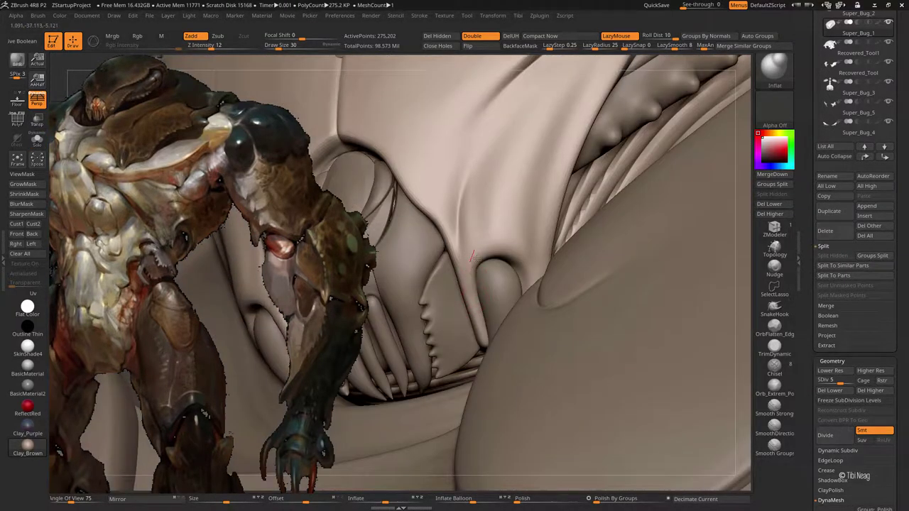
Step: Inflate the ridge rim beside the teeth at a higher subdivision level with the Inflate brush
{"action": "left_click_drag", "start_coordinate": [471, 255], "coordinate": [502, 259]}
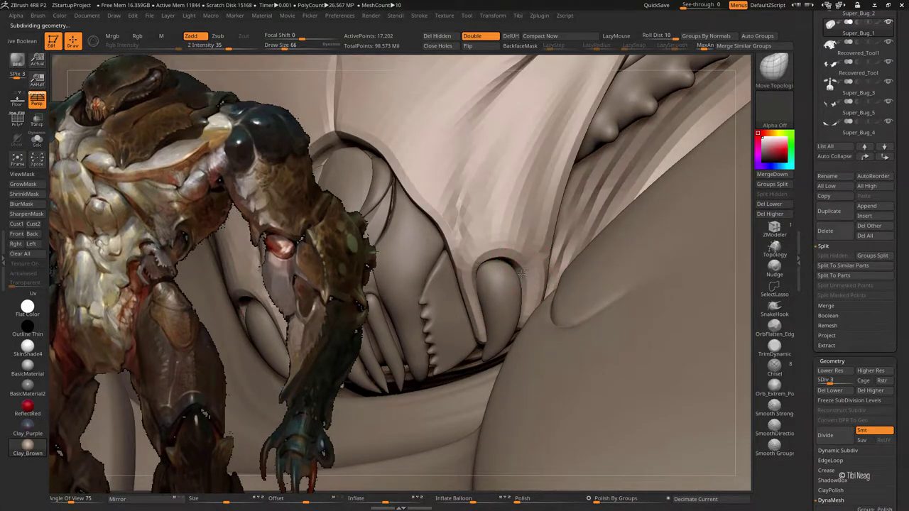
{"action": "key", "text": "d"}
{"action": "key", "text": "d"}
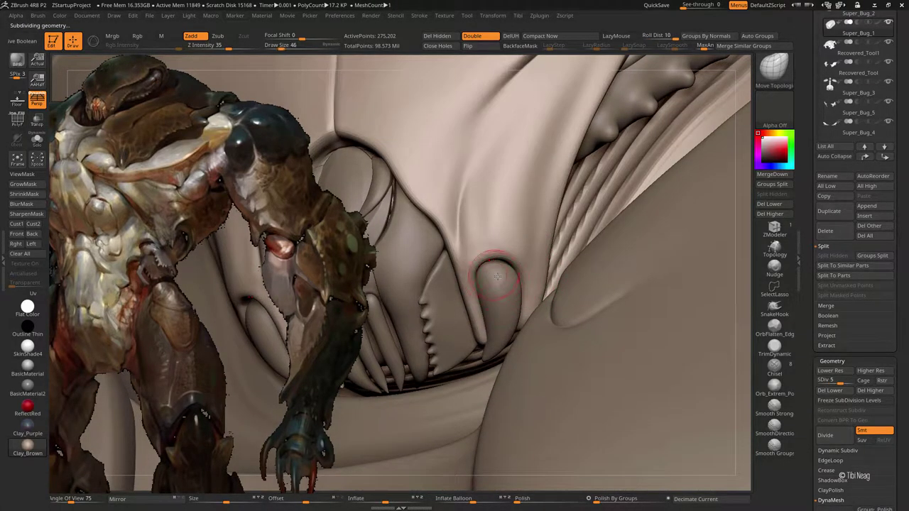
{"action": "key", "text": "b"}
{"action": "key", "text": "i"}
{"action": "key", "text": "n"}
{"action": "right_click_drag", "start_coordinate": [478, 306], "coordinate": [478, 321]}
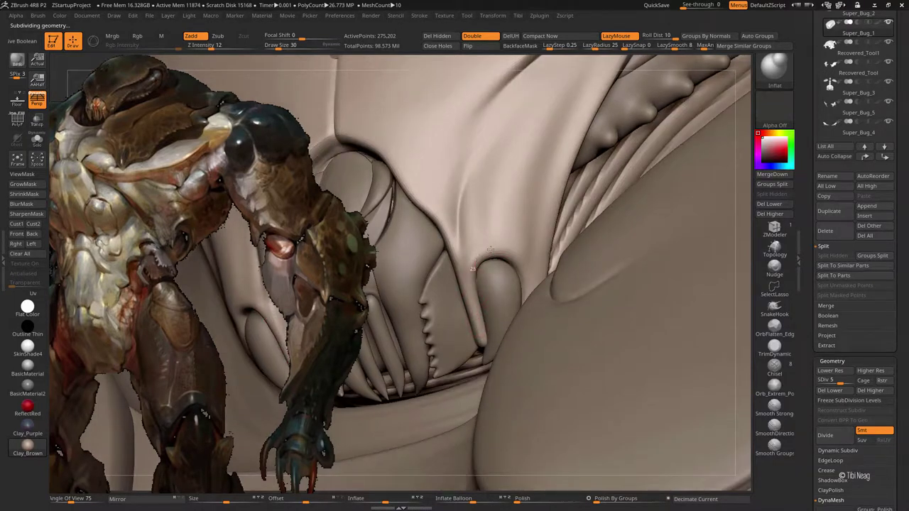
{"action": "mouse_move", "coordinate": [507, 255]}
{"action": "right_mouse_down"}
{"action": "mouse_move", "coordinate": [565, 341]}
{"action": "mouse_move", "coordinate": [542, 267]}
{"action": "right_mouse_up"}
Step: Switch to the Standard brush and step the mesh up to subdivision level 6
{"action": "key", "text": "b"}
{"action": "key", "text": "s"}
{"action": "key", "text": "t"}
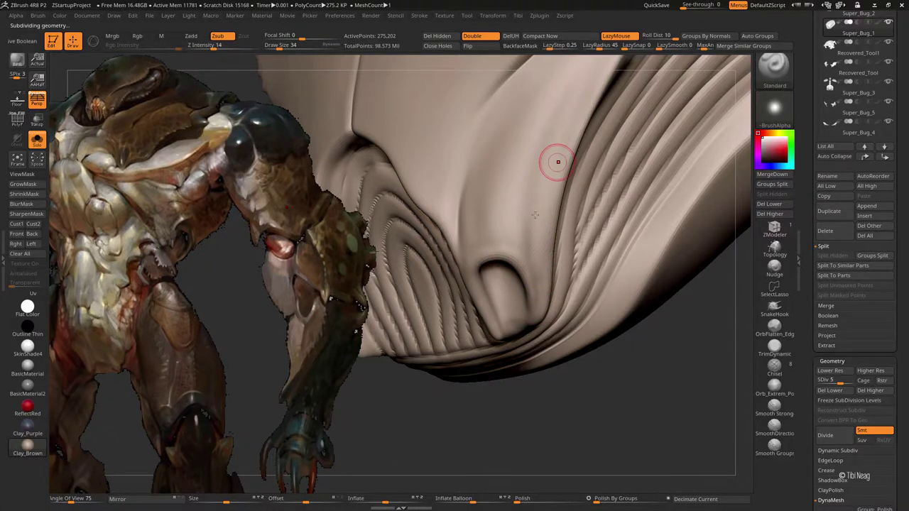
{"action": "key", "text": "ctrl+d"}
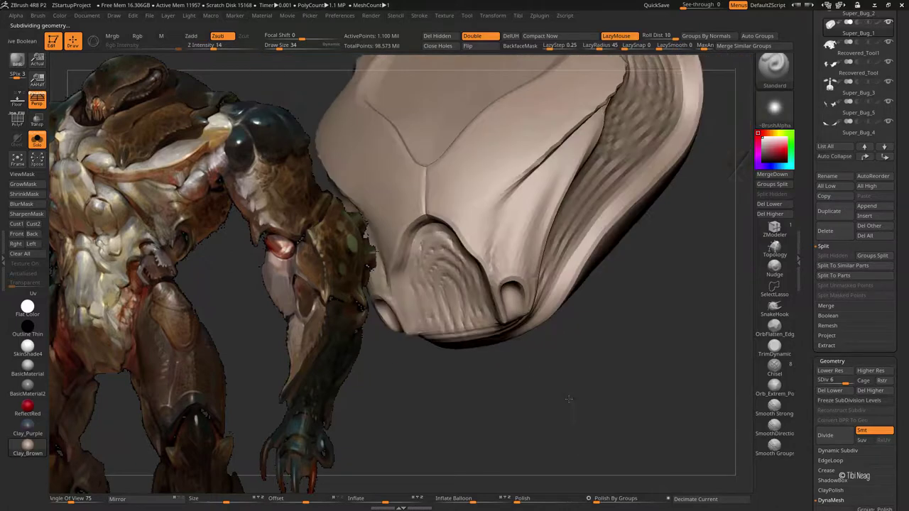
{"action": "left_click_drag", "start_coordinate": [513, 326], "coordinate": [477, 226]}
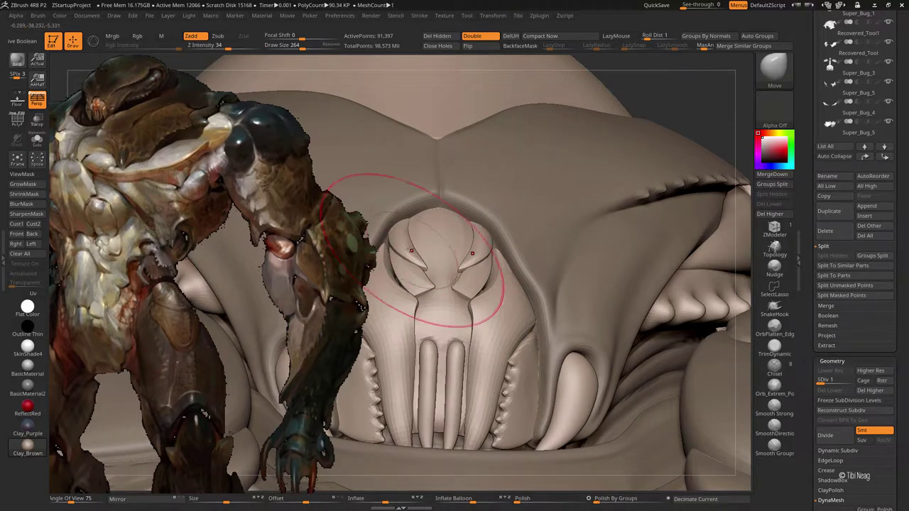
Step: Solo the piece with PolyFrame, raise it to SDiv 4 (about 5.79 million points), then hide PolyFrame
{"action": "right_click_drag", "start_coordinate": [410, 250], "coordinate": [402, 240]}
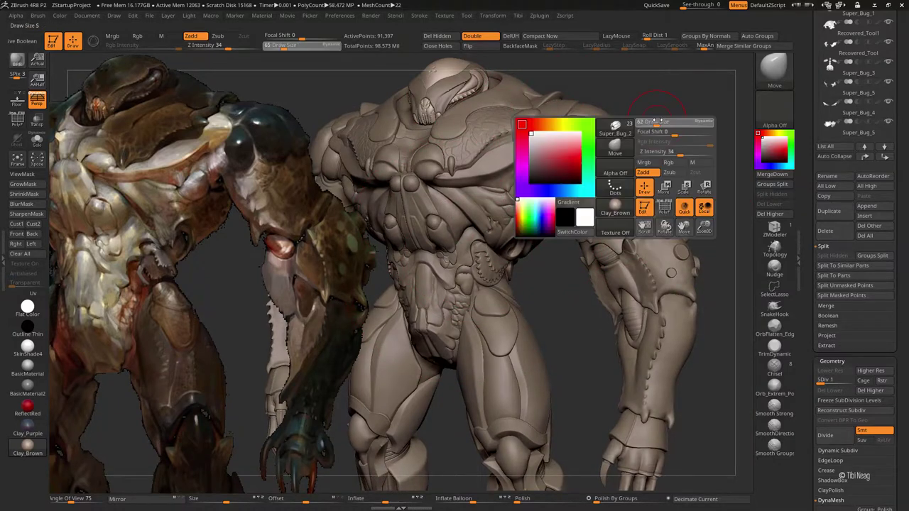
{"action": "mouse_move", "coordinate": [667, 124]}
{"action": "right_mouse_down", "text": "alt"}
{"action": "mouse_move", "coordinate": [489, 203]}
{"action": "mouse_move", "coordinate": [452, 206]}
{"action": "mouse_move", "coordinate": [469, 207]}
{"action": "right_mouse_up", "text": "alt"}
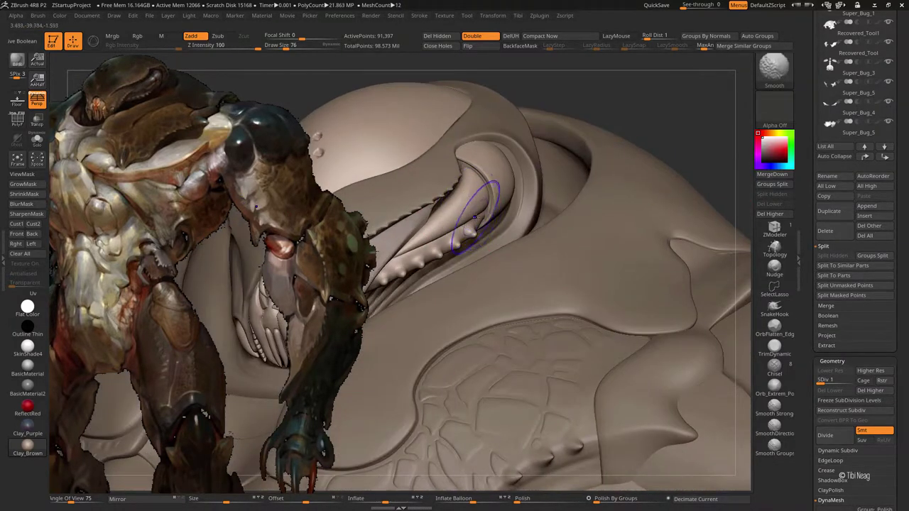
{"action": "key", "text": "f"}
{"action": "key", "text": "shift+f"}
{"action": "mouse_move", "coordinate": [621, 284]}
{"action": "right_mouse_down"}
{"action": "mouse_move", "coordinate": [587, 314]}
{"action": "mouse_move", "coordinate": [679, 149]}
{"action": "right_mouse_up"}
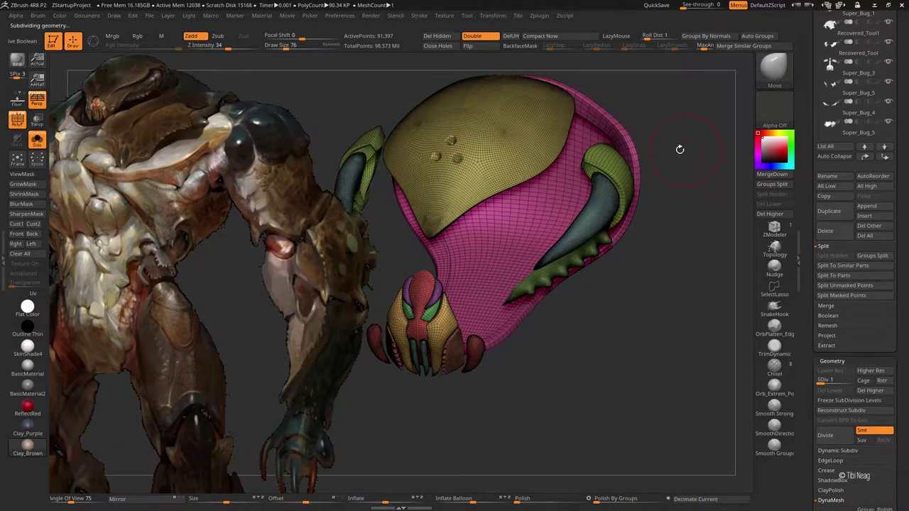
{"action": "key", "text": "d"}
{"action": "key", "text": "d"}
{"action": "key", "text": "d"}
{"action": "key", "text": "shift+f"}
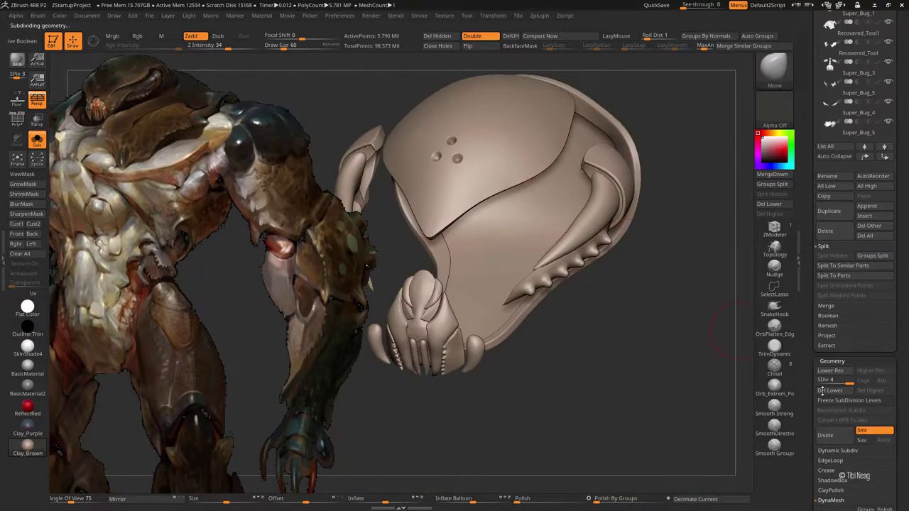
Step: Split the helmet into similar parts and step it up one subdivision level
{"action": "left_click", "coordinate": [879, 265]}
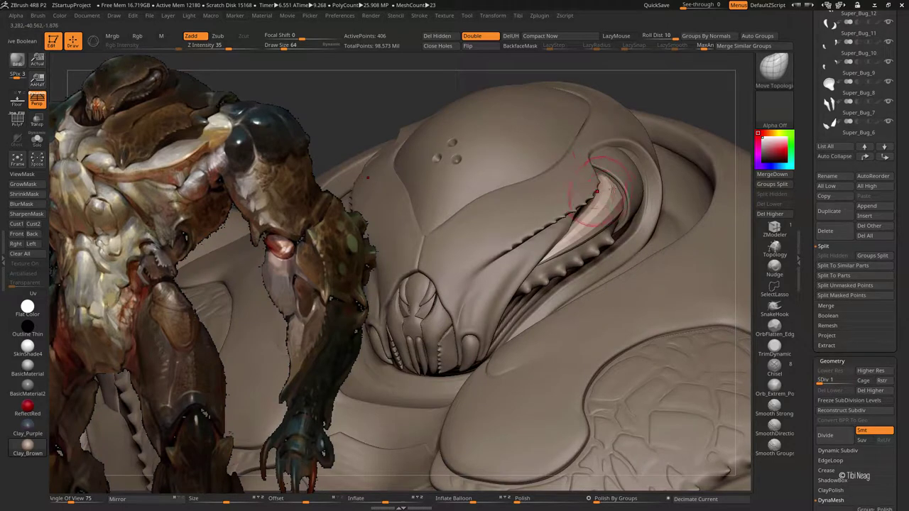
{"action": "key", "text": "d"}
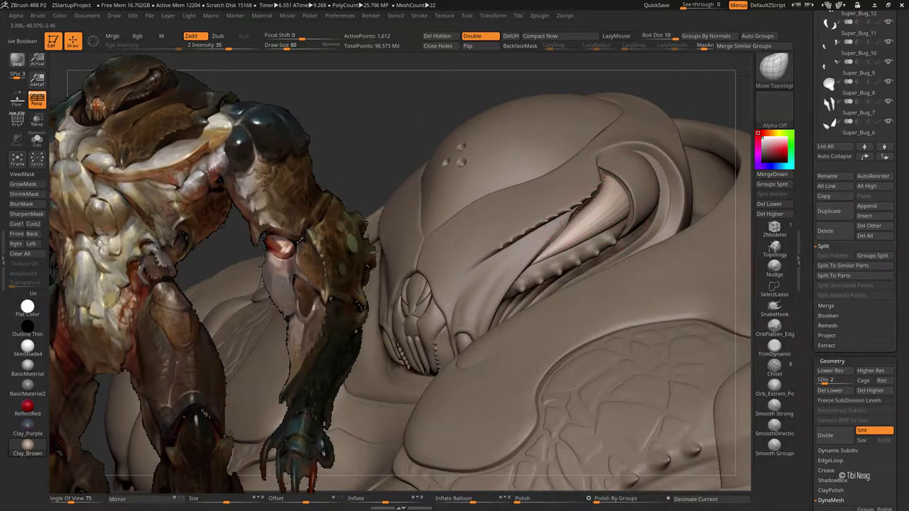
{"action": "mouse_move", "coordinate": [588, 201]}
{"action": "right_mouse_down"}
{"action": "mouse_move", "coordinate": [620, 166]}
{"action": "mouse_move", "coordinate": [610, 163]}
{"action": "mouse_move", "coordinate": [597, 225]}
{"action": "mouse_move", "coordinate": [589, 203]}
{"action": "mouse_move", "coordinate": [554, 241]}
{"action": "right_mouse_up"}
Step: Gently puff out the visor with the Inflate brush at low intensity, then frame the whole creature
{"action": "key", "text": "b"}
{"action": "key", "text": "i"}
{"action": "key", "text": "n"}
{"action": "key", "text": "l"}
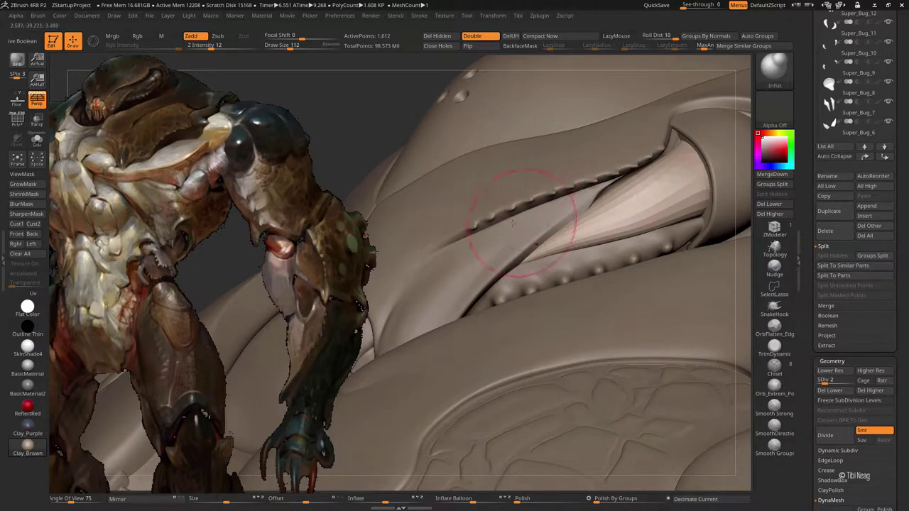
{"action": "left_click_drag", "start_coordinate": [196, 45], "coordinate": [190, 45]}
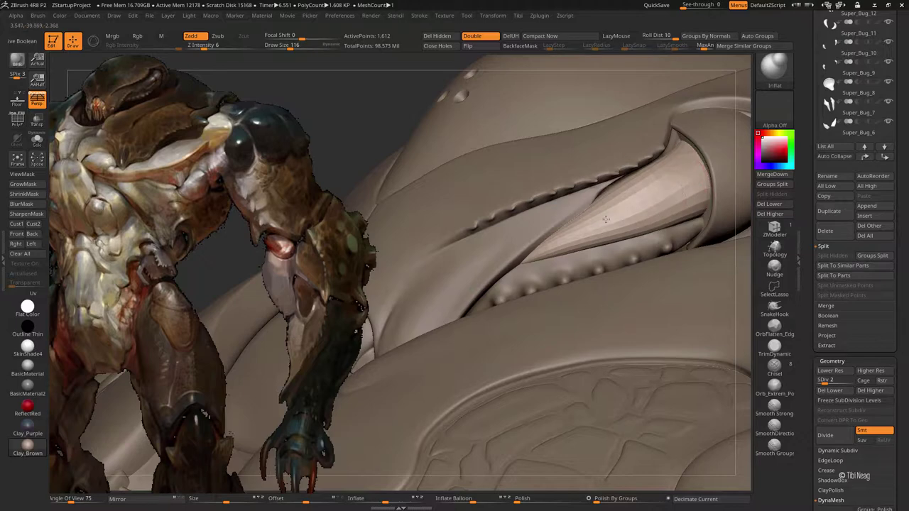
{"action": "key", "text": "f"}
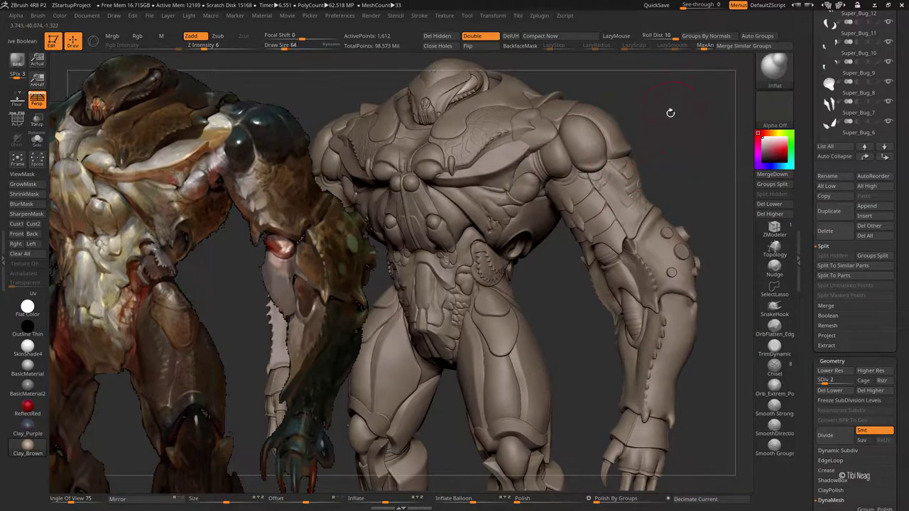
{"action": "left_click_drag", "start_coordinate": [696, 148], "coordinate": [686, 125]}
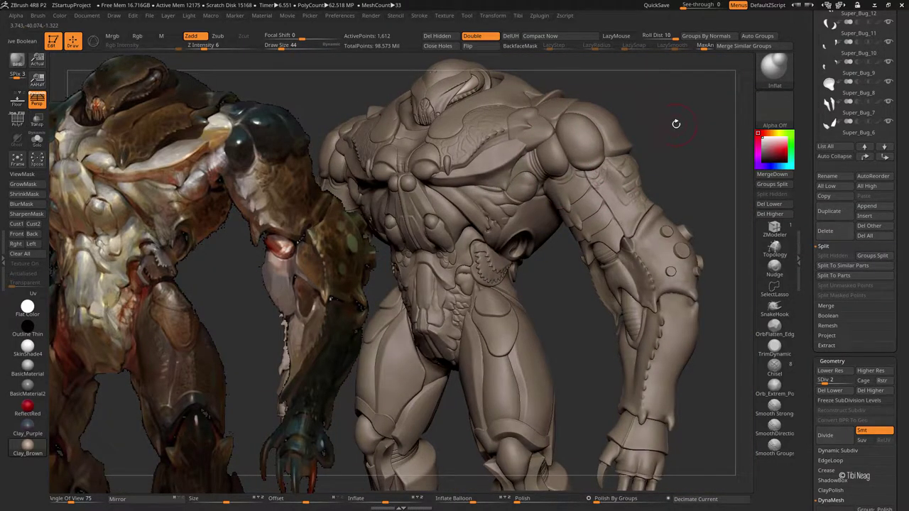
Step: Solo the head part and pull small serrated spikes along its underside ridge with SnakeHook, then smooth
{"action": "left_click", "coordinate": [444, 114], "text": "alt"}
{"action": "right_click_drag", "start_coordinate": [440, 121], "coordinate": [476, 177], "text": "ctrl"}
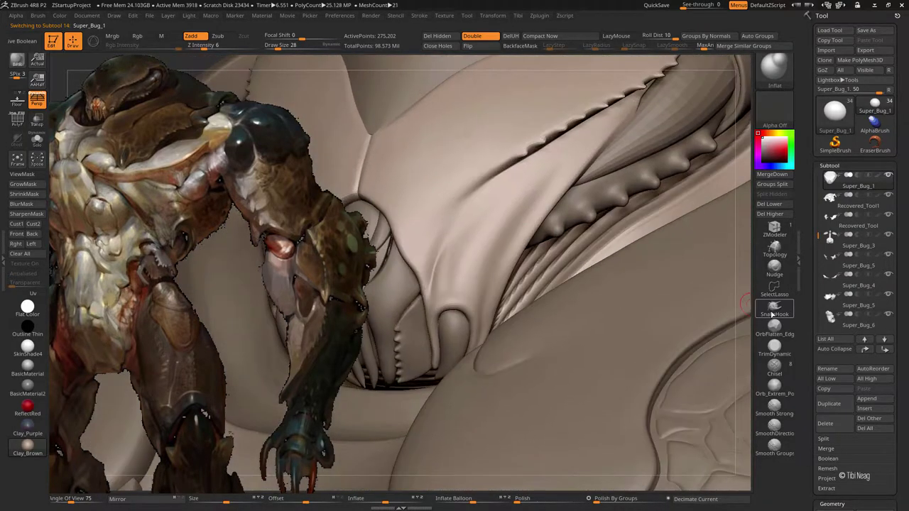
{"action": "left_click", "coordinate": [774, 307]}
{"action": "left_click", "coordinate": [37, 140]}
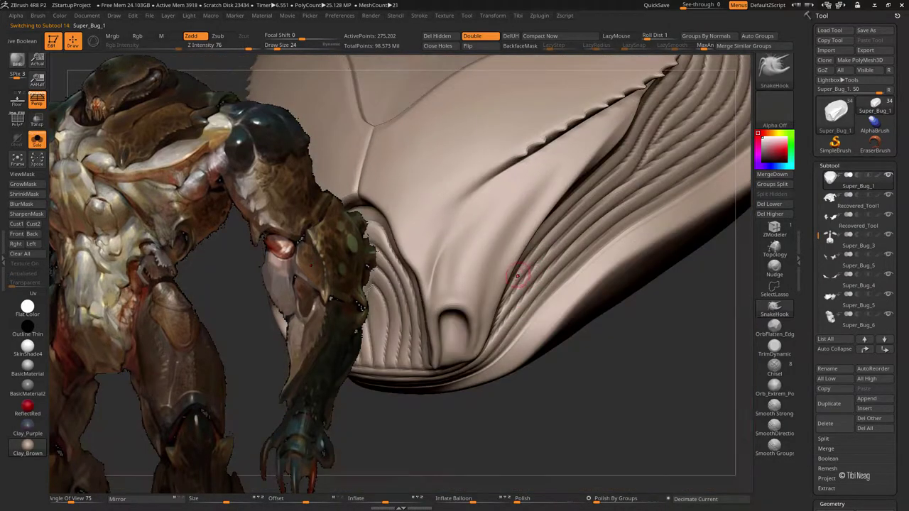
{"action": "right_click_drag", "start_coordinate": [531, 197], "coordinate": [499, 296]}
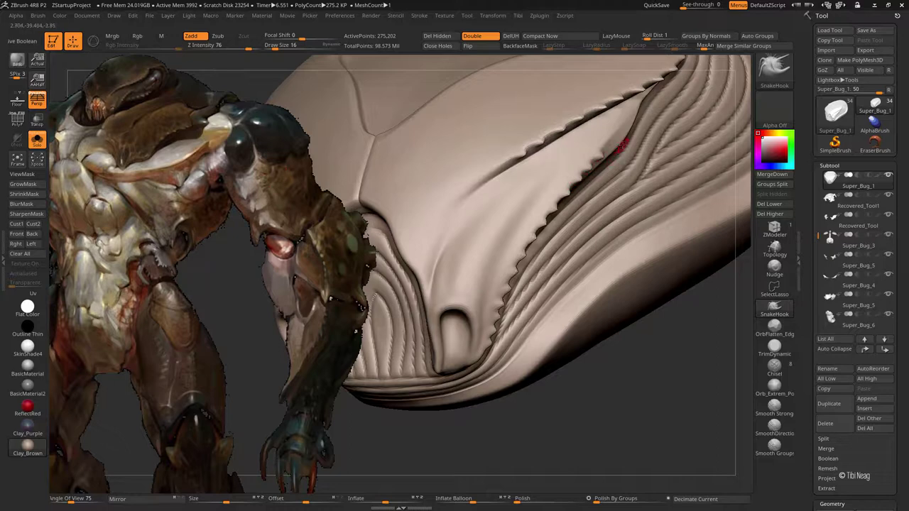
{"action": "key", "text": "shift"}
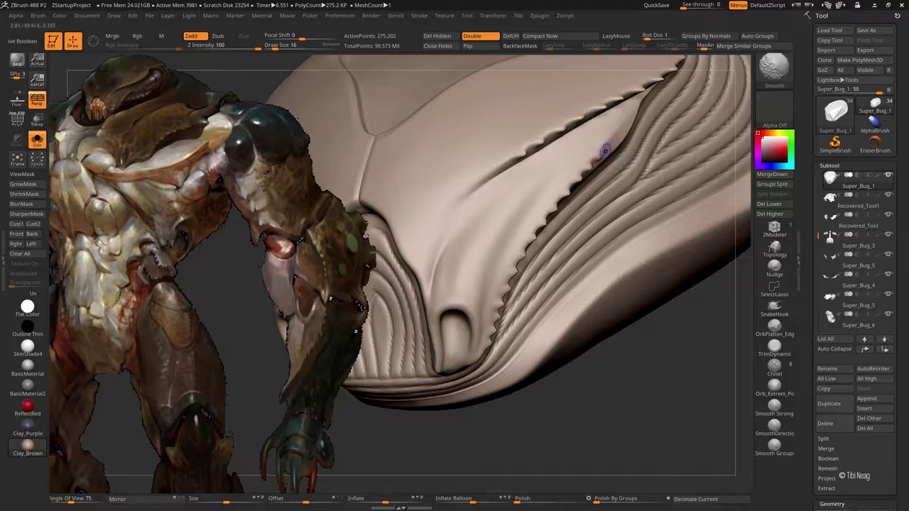
Step: Subdivide the head one level and rotate around it to review the spiked ridge from below
{"action": "key", "text": "ctrl+d"}
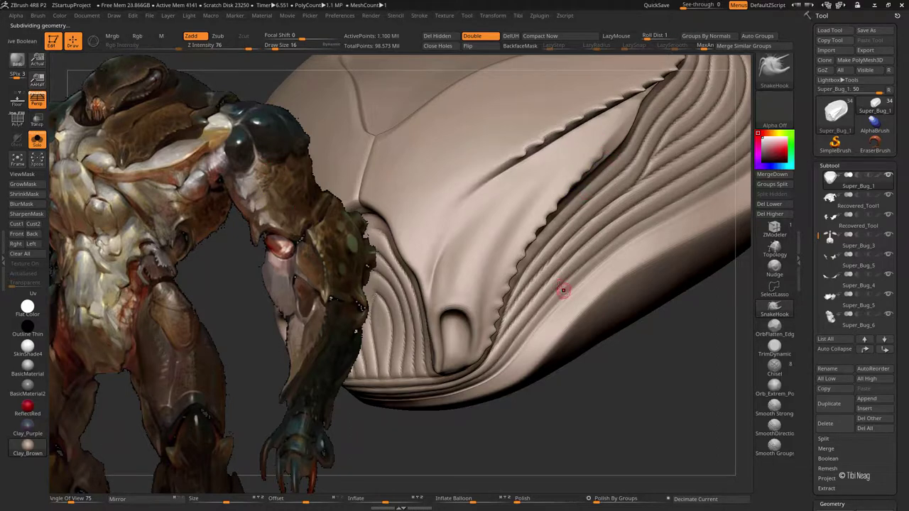
{"action": "mouse_move", "coordinate": [561, 287]}
{"action": "right_mouse_down"}
{"action": "mouse_move", "coordinate": [514, 197]}
{"action": "mouse_move", "coordinate": [451, 286]}
{"action": "mouse_move", "coordinate": [454, 303]}
{"action": "right_mouse_up"}
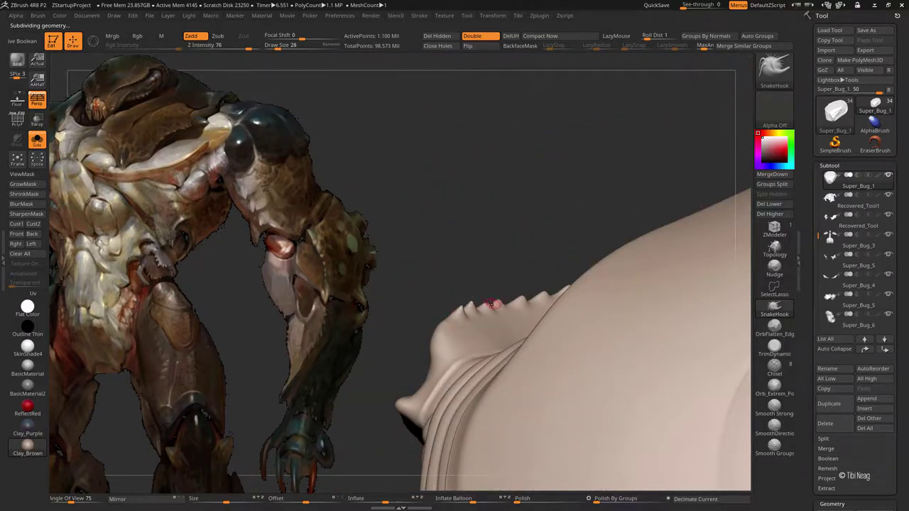
{"action": "mouse_move", "coordinate": [536, 283]}
{"action": "right_mouse_down"}
{"action": "mouse_move", "coordinate": [537, 292]}
{"action": "mouse_move", "coordinate": [617, 267]}
{"action": "right_mouse_up"}
{"action": "right_click", "coordinate": [561, 282]}
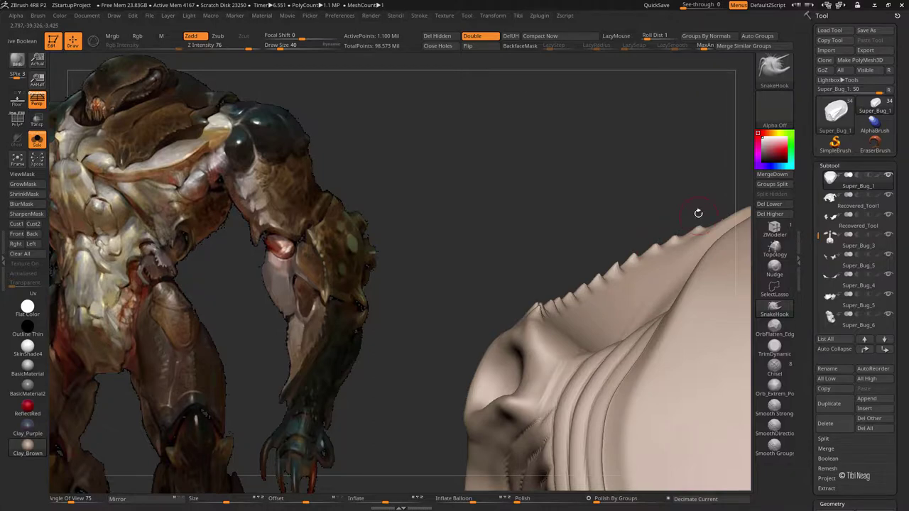
{"action": "mouse_move", "coordinate": [698, 213]}
{"action": "right_mouse_down"}
{"action": "mouse_move", "coordinate": [670, 239]}
{"action": "mouse_move", "coordinate": [572, 191]}
{"action": "right_mouse_up"}
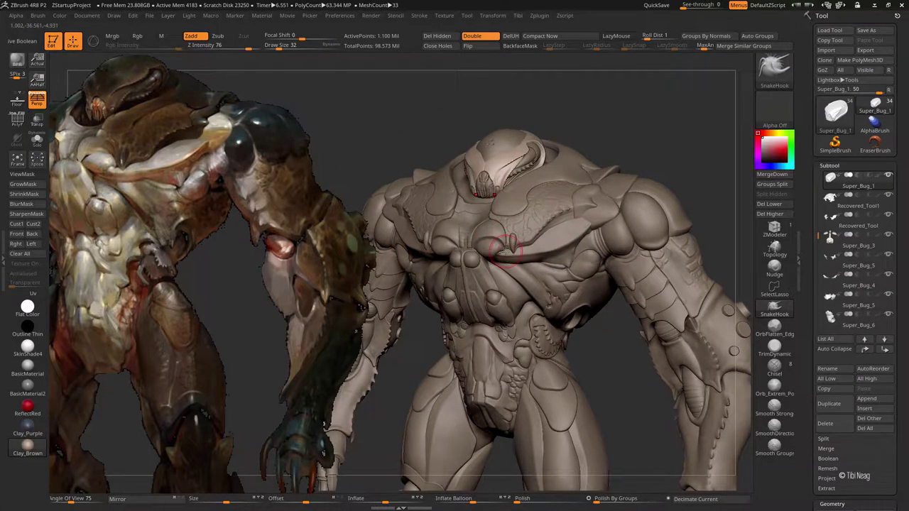
{"action": "right_click_drag", "start_coordinate": [506, 249], "coordinate": [668, 298]}
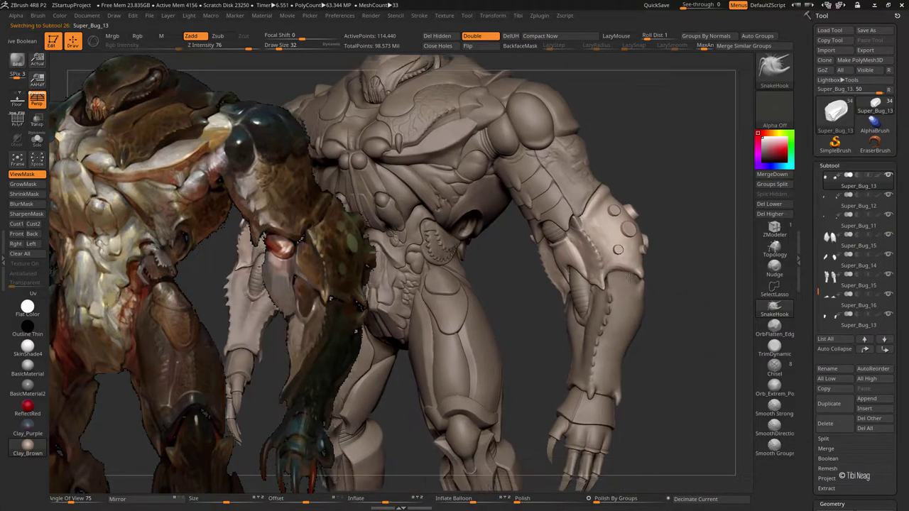
Step: Select the shoulder pad, zoom in close and raise its subdivision level
{"action": "left_click", "coordinate": [630, 277], "text": "alt"}
{"action": "right_click_drag", "start_coordinate": [630, 277], "coordinate": [562, 189], "text": "ctrl"}
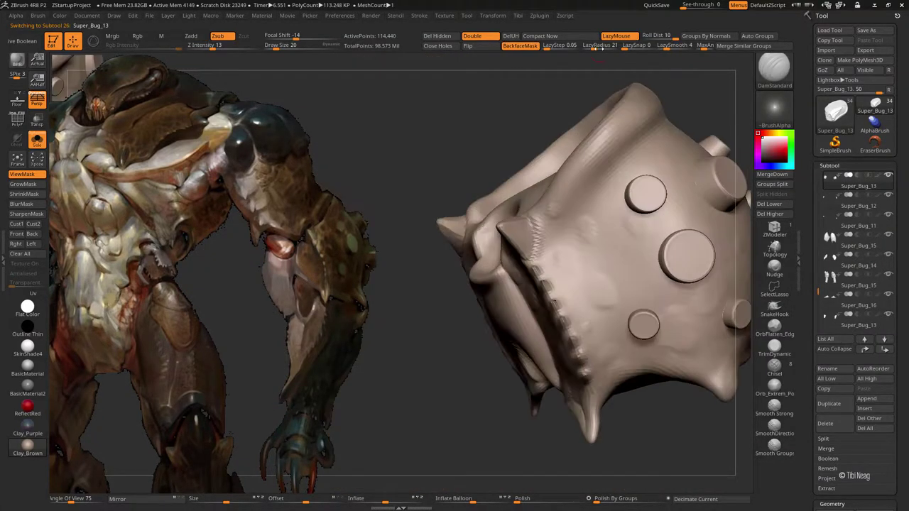
{"action": "key", "text": "ctrl+d"}
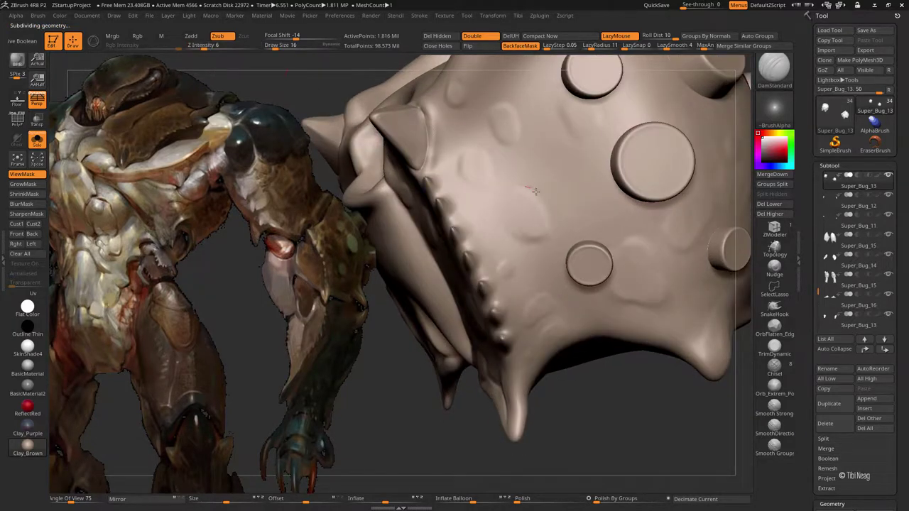
{"action": "right_click_drag", "start_coordinate": [507, 234], "coordinate": [516, 237]}
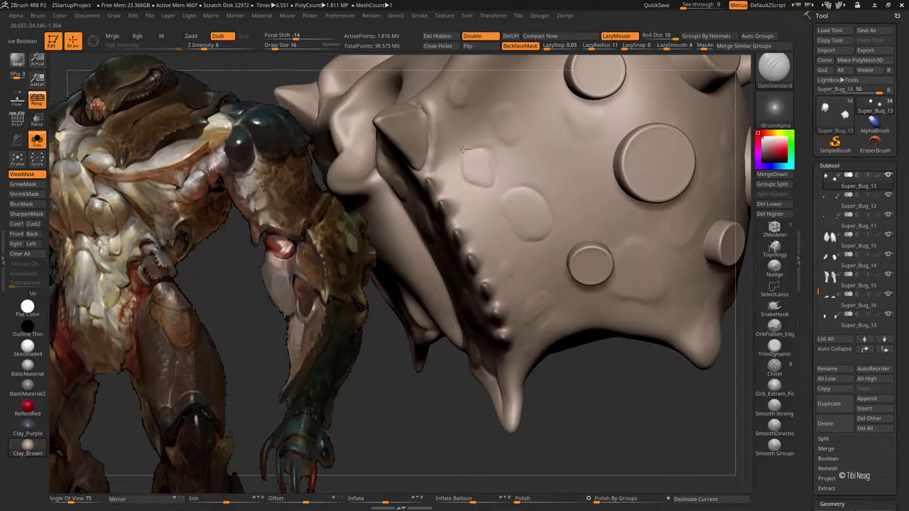
{"action": "mouse_move", "coordinate": [462, 150]}
{"action": "right_mouse_down"}
{"action": "mouse_move", "coordinate": [476, 213]}
{"action": "mouse_move", "coordinate": [472, 194]}
{"action": "right_mouse_up"}
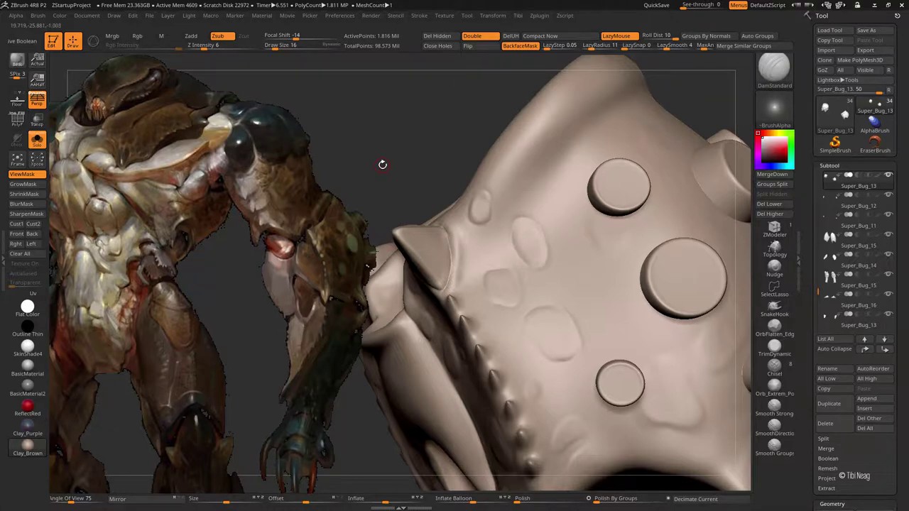
{"action": "mouse_move", "coordinate": [382, 164]}
{"action": "left_mouse_down"}
{"action": "mouse_move", "coordinate": [599, 237]}
{"action": "mouse_move", "coordinate": [536, 250]}
{"action": "left_mouse_up"}
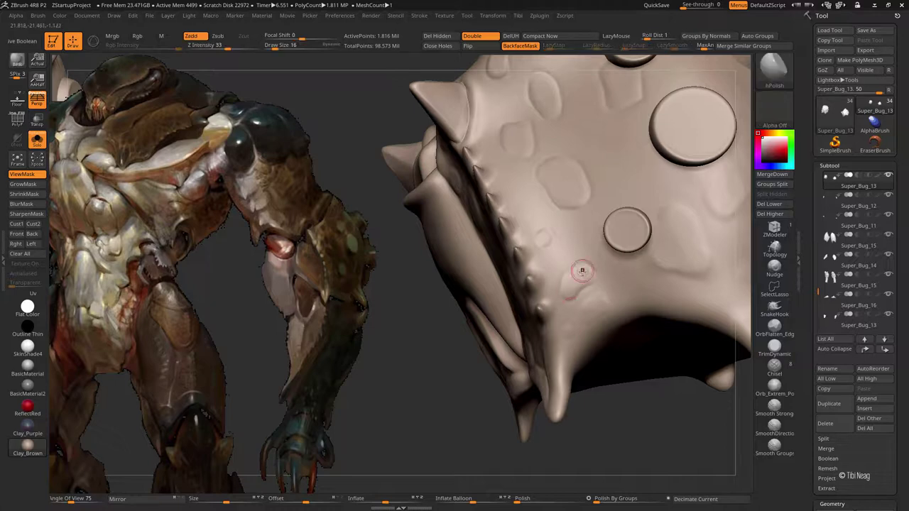
{"action": "right_click_drag", "start_coordinate": [580, 335], "coordinate": [512, 240], "text": "alt"}
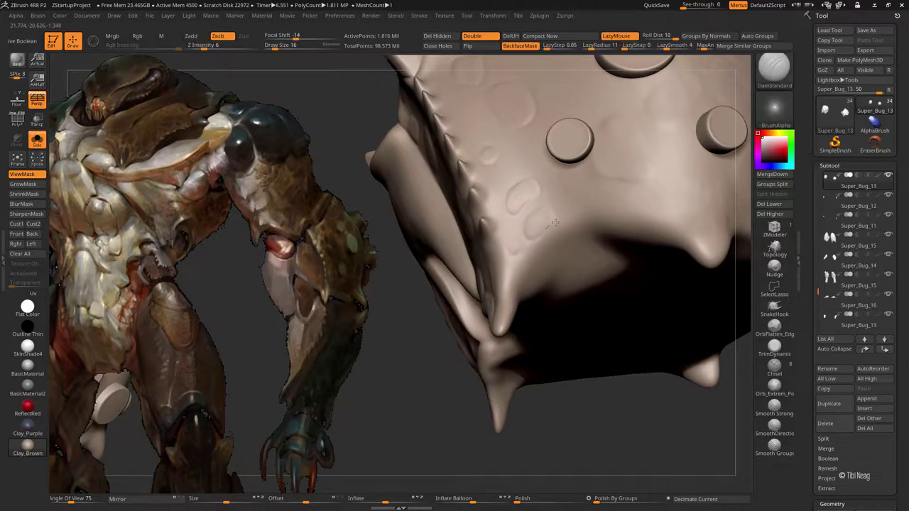
Step: Carve several DamStandard crack grooves between the round studs, orbiting to reach each side
{"action": "right_click_drag", "start_coordinate": [544, 215], "coordinate": [467, 252]}
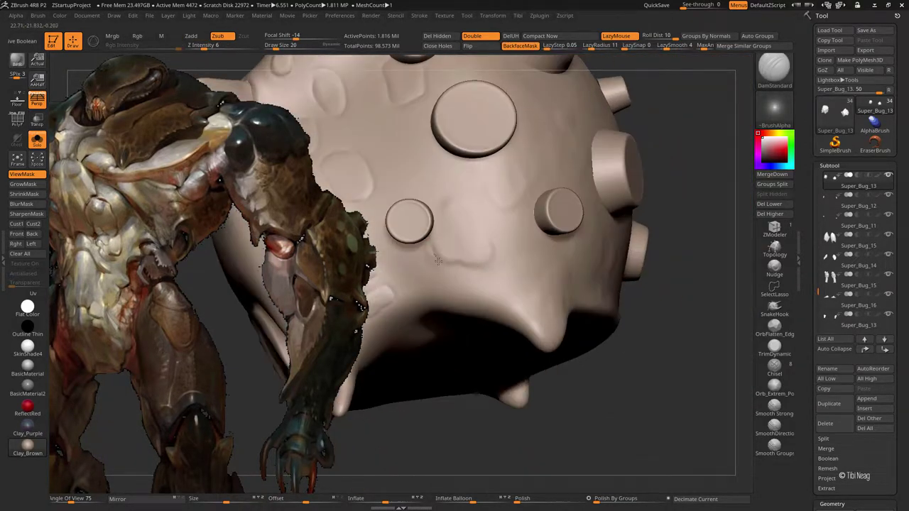
{"action": "left_click_drag", "start_coordinate": [478, 265], "coordinate": [481, 229]}
{"action": "right_click_drag", "start_coordinate": [440, 206], "coordinate": [489, 194]}
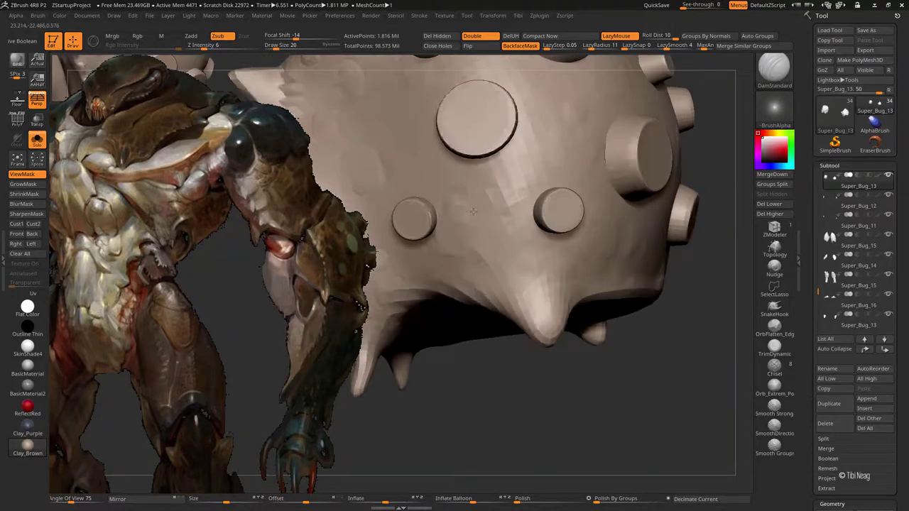
{"action": "left_click_drag", "start_coordinate": [496, 206], "coordinate": [537, 185]}
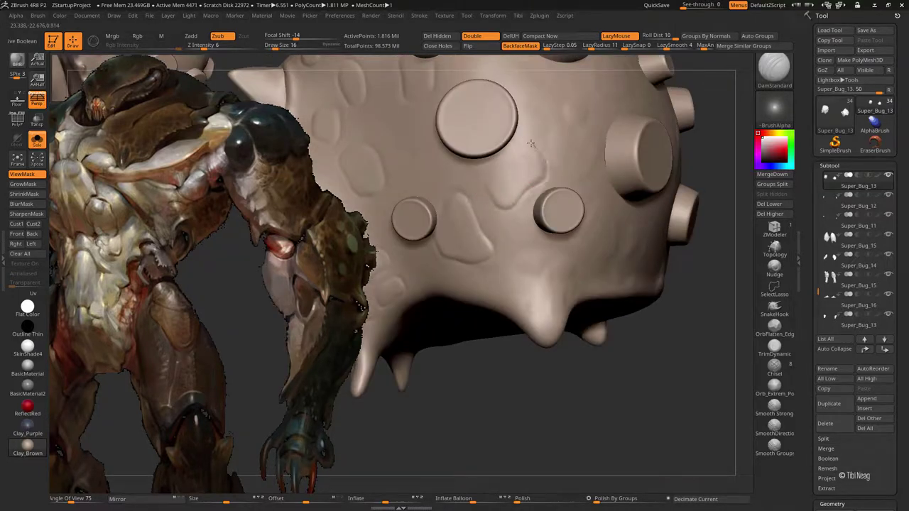
{"action": "right_click_drag", "start_coordinate": [484, 177], "coordinate": [495, 235]}
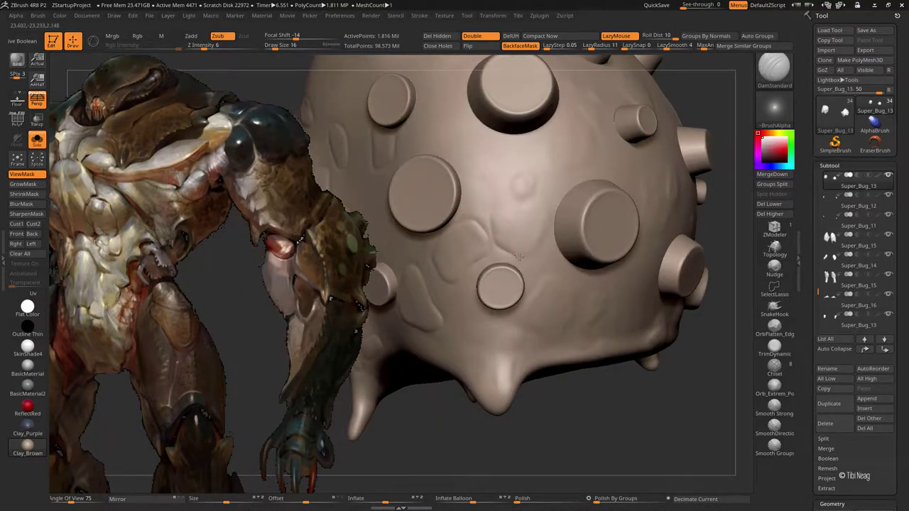
{"action": "left_click_drag", "start_coordinate": [550, 220], "coordinate": [509, 181]}
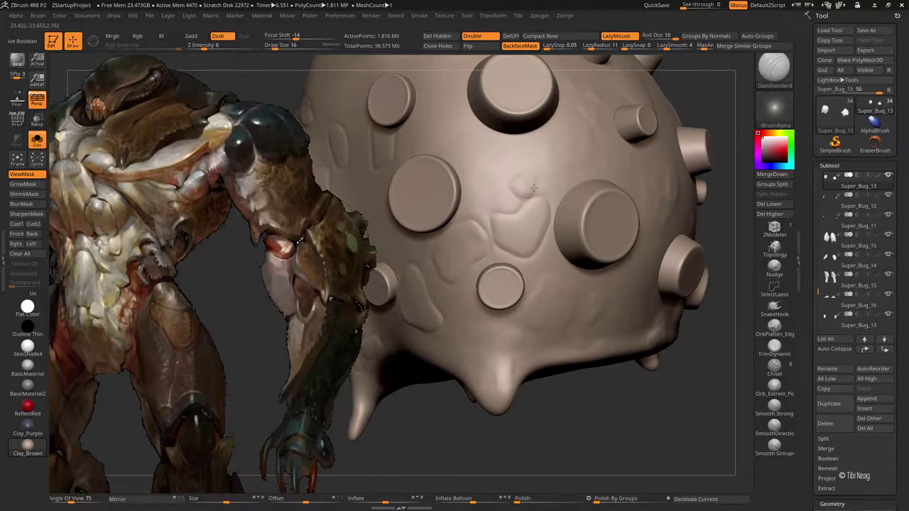
{"action": "right_click_drag", "start_coordinate": [509, 180], "coordinate": [505, 246]}
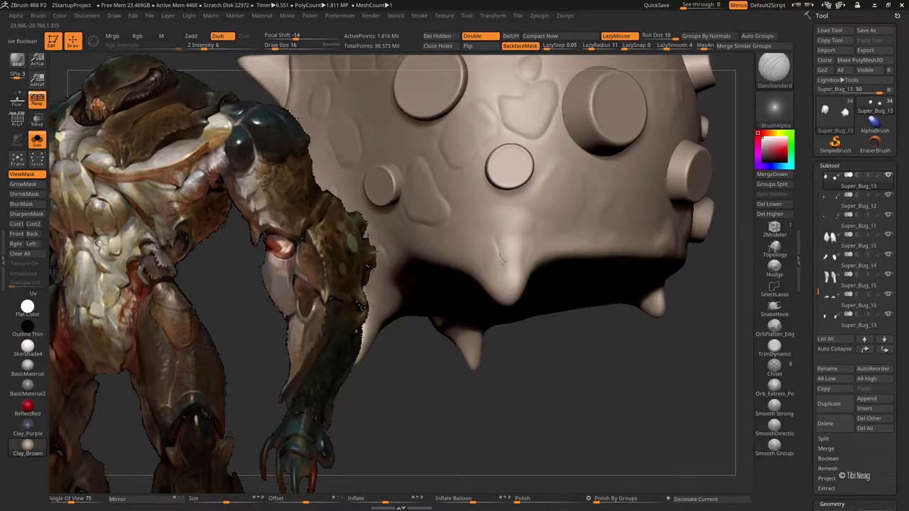
{"action": "mouse_move", "coordinate": [514, 234]}
{"action": "left_mouse_down"}
{"action": "mouse_move", "coordinate": [522, 239]}
{"action": "mouse_move", "coordinate": [507, 263]}
{"action": "mouse_move", "coordinate": [497, 263]}
{"action": "left_mouse_up"}
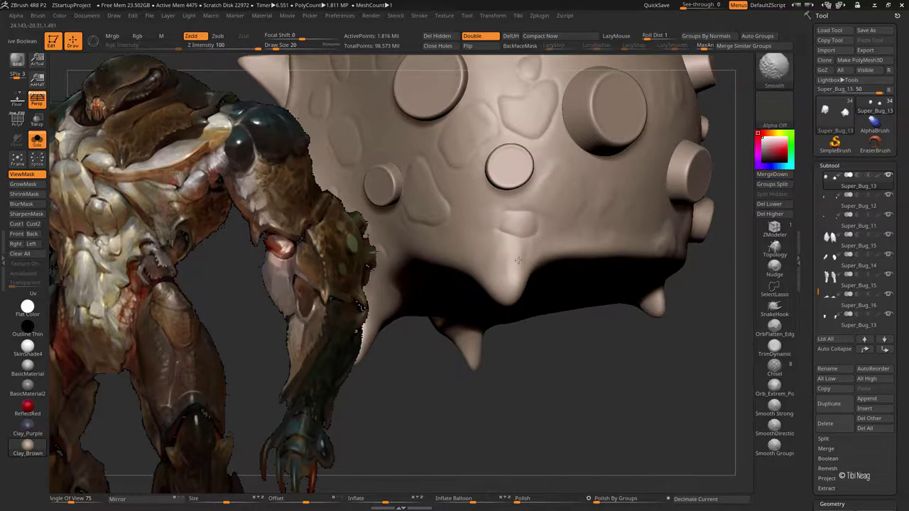
{"action": "mouse_move", "coordinate": [507, 220]}
{"action": "right_mouse_down"}
{"action": "mouse_move", "coordinate": [489, 228]}
{"action": "mouse_move", "coordinate": [573, 235]}
{"action": "right_mouse_up"}
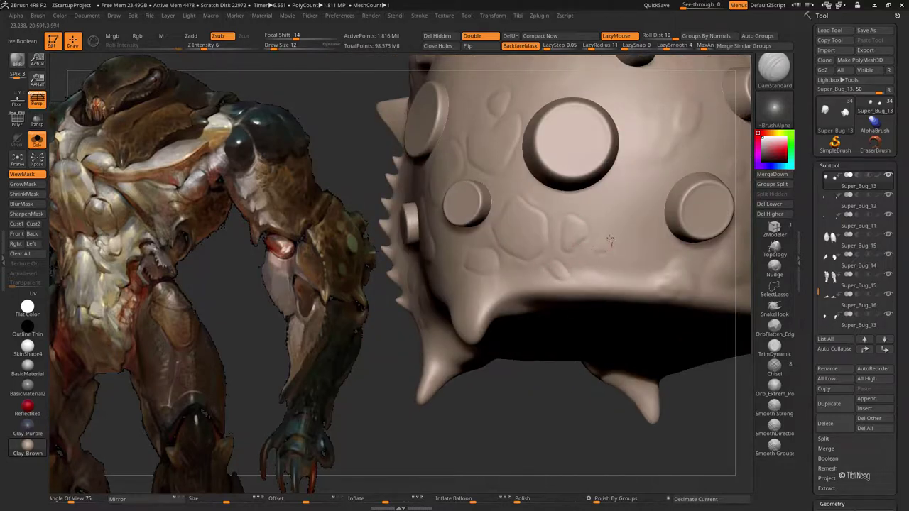
{"action": "right_click_drag", "start_coordinate": [609, 240], "coordinate": [592, 293]}
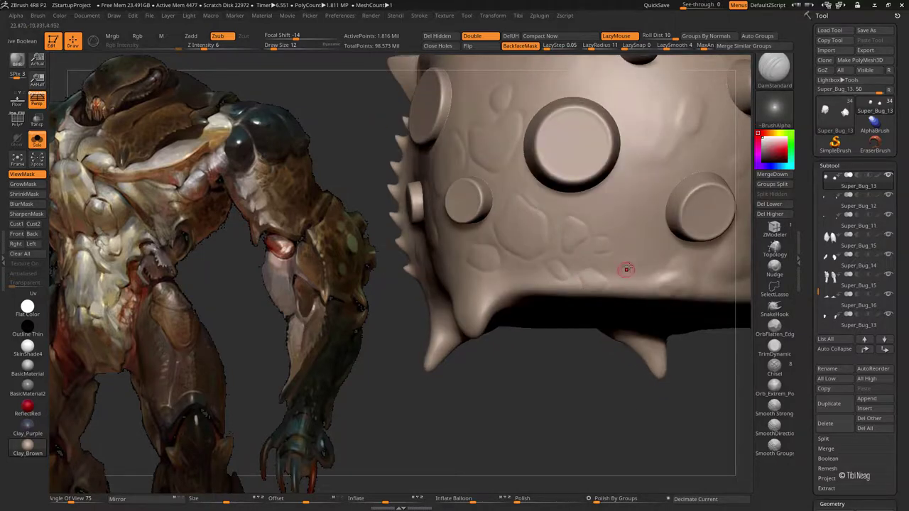
{"action": "right_click_drag", "start_coordinate": [627, 268], "coordinate": [550, 274]}
Step: Flatten a plate near the lower studs with hPolish, then return to DamStandard
{"action": "key", "text": "b"}
{"action": "key", "text": "h"}
{"action": "key", "text": "p"}
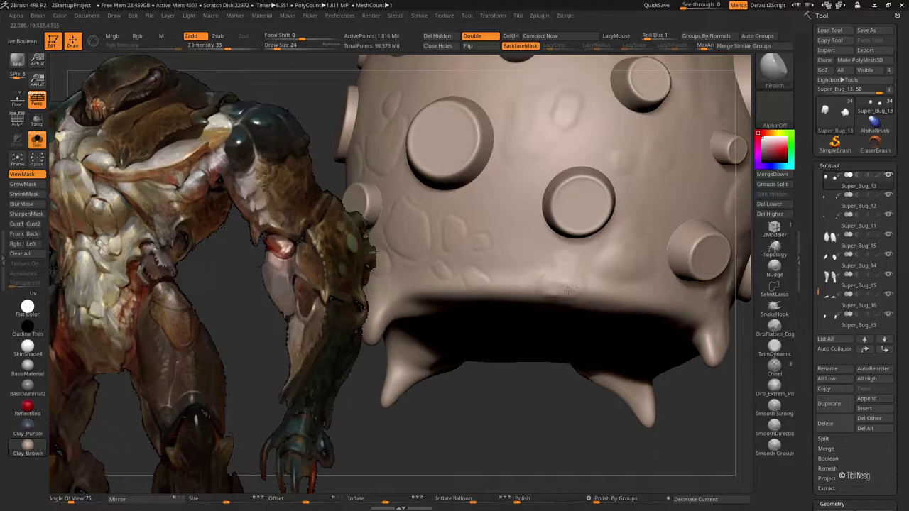
{"action": "key", "text": "b"}
{"action": "key", "text": "d"}
{"action": "key", "text": "s"}
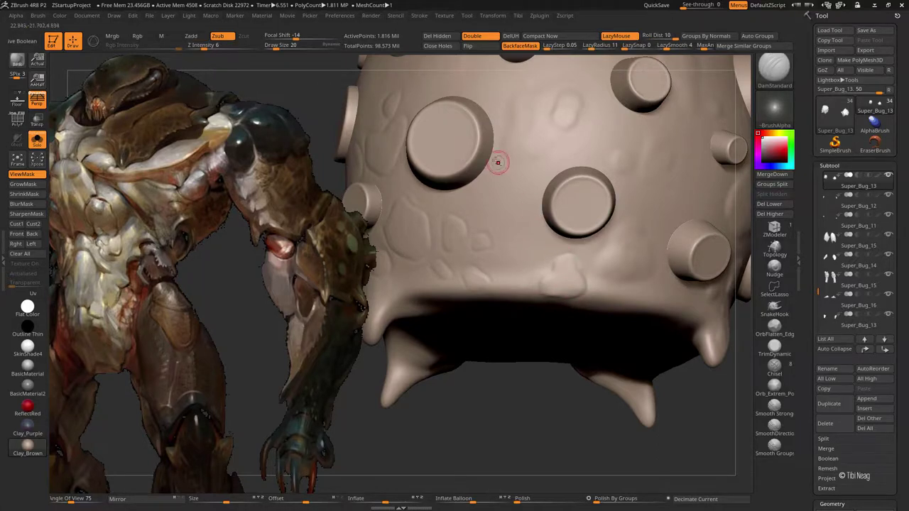
{"action": "mouse_move", "coordinate": [495, 163]}
{"action": "right_mouse_down"}
{"action": "mouse_move", "coordinate": [558, 252]}
{"action": "mouse_move", "coordinate": [556, 272]}
{"action": "mouse_move", "coordinate": [534, 239]}
{"action": "right_mouse_up"}
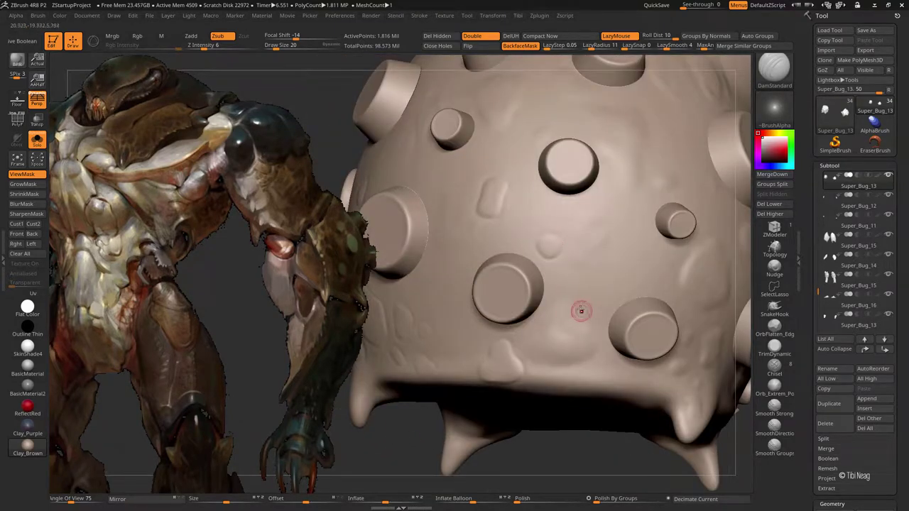
{"action": "key", "text": "b"}
{"action": "key", "text": "h"}
{"action": "key", "text": "p"}
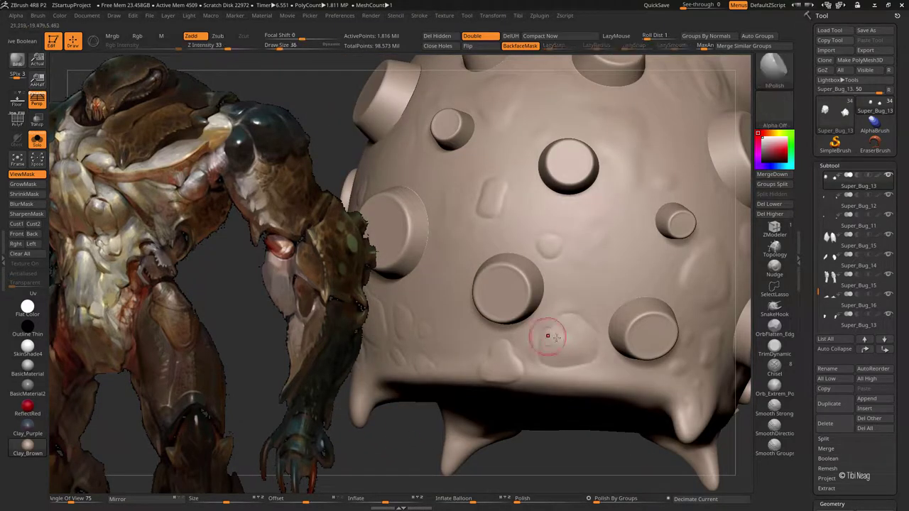
{"action": "left_click_drag", "start_coordinate": [561, 348], "coordinate": [569, 332]}
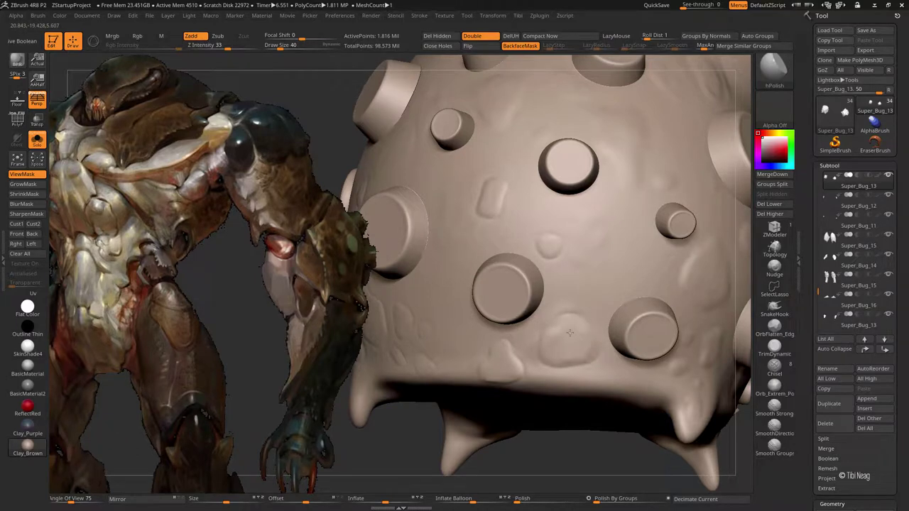
{"action": "key", "text": "b"}
{"action": "key", "text": "d"}
{"action": "key", "text": "s"}
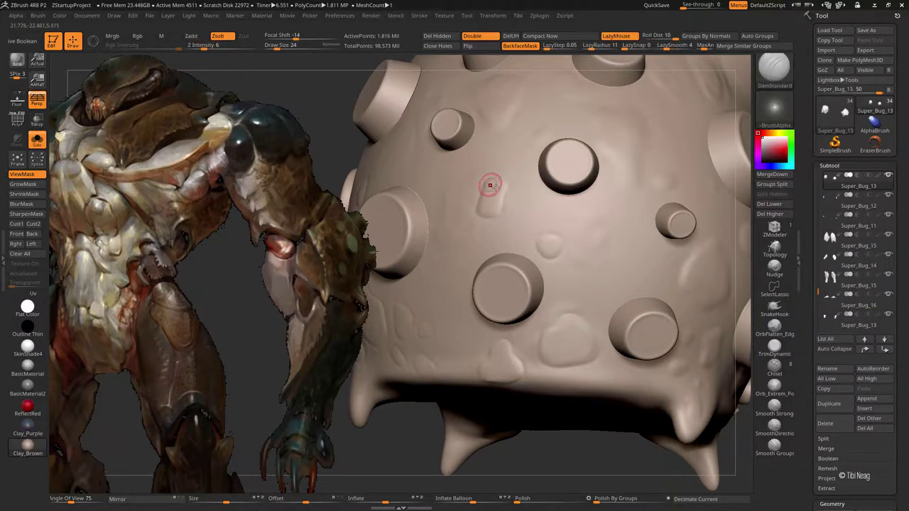
Step: Orbit the armor piece to inspect the carved surface, rim and spikes from all sides
{"action": "mouse_move", "coordinate": [487, 186]}
{"action": "right_mouse_down"}
{"action": "mouse_move", "coordinate": [490, 264]}
{"action": "mouse_move", "coordinate": [536, 230]}
{"action": "right_mouse_up"}
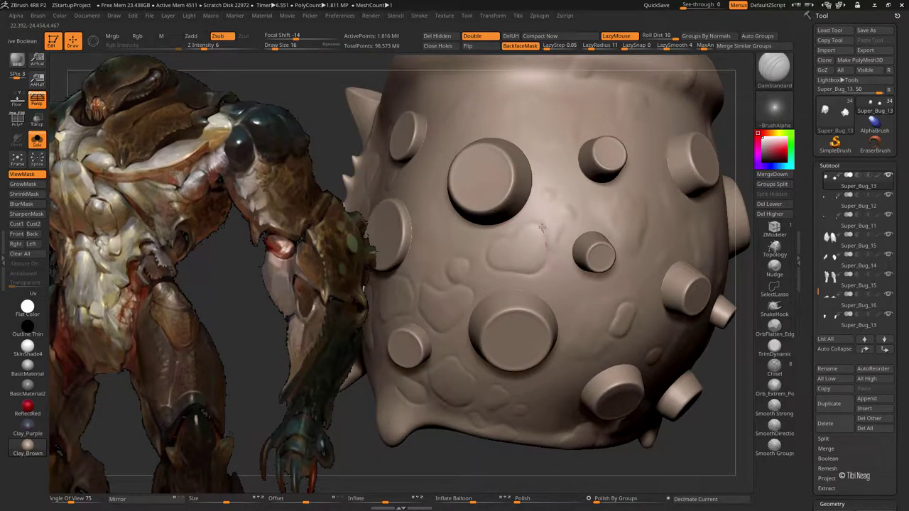
{"action": "right_click_drag", "start_coordinate": [533, 222], "coordinate": [554, 224]}
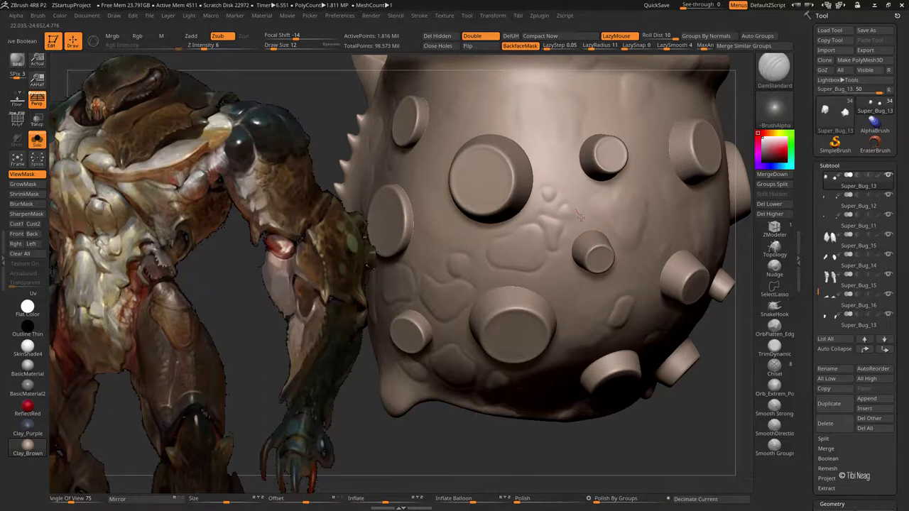
{"action": "right_click_drag", "start_coordinate": [561, 204], "coordinate": [619, 217]}
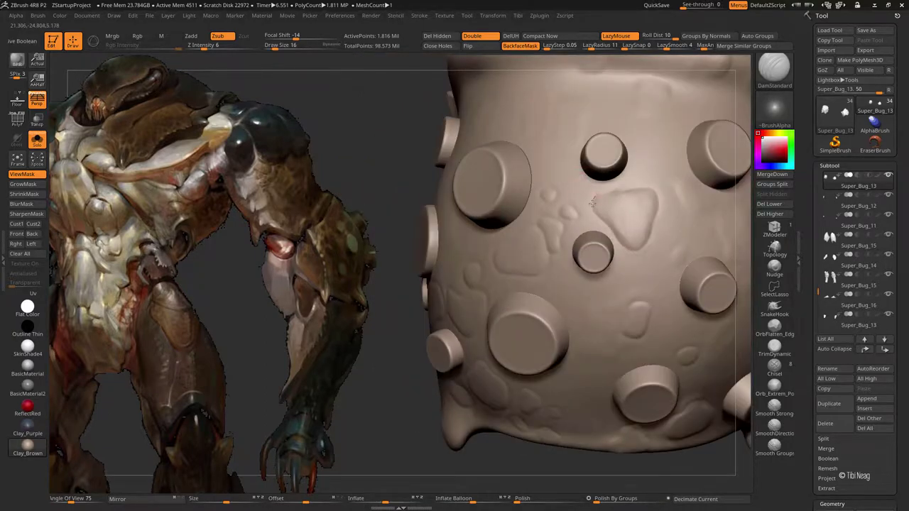
{"action": "right_click_drag", "start_coordinate": [667, 248], "coordinate": [607, 281]}
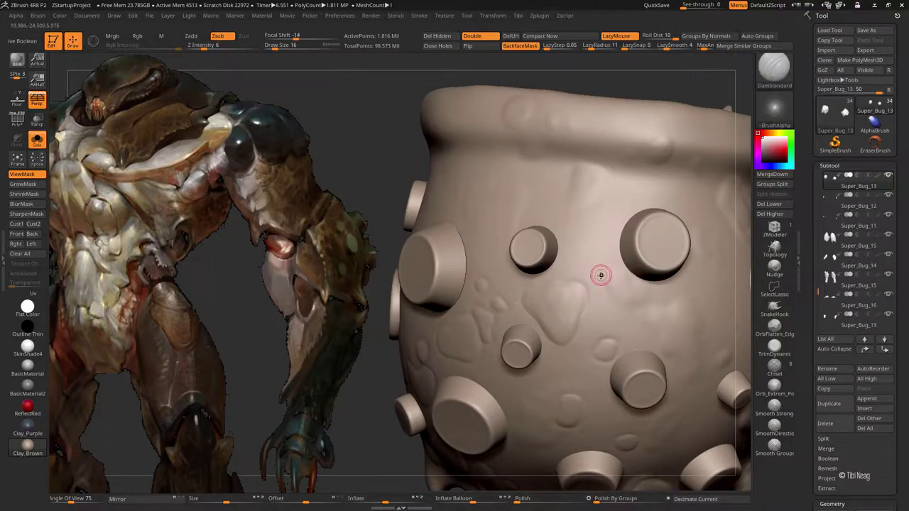
{"action": "mouse_move", "coordinate": [519, 215]}
{"action": "right_mouse_down"}
{"action": "mouse_move", "coordinate": [465, 207]}
{"action": "mouse_move", "coordinate": [522, 241]}
{"action": "mouse_move", "coordinate": [497, 194]}
{"action": "right_mouse_up"}
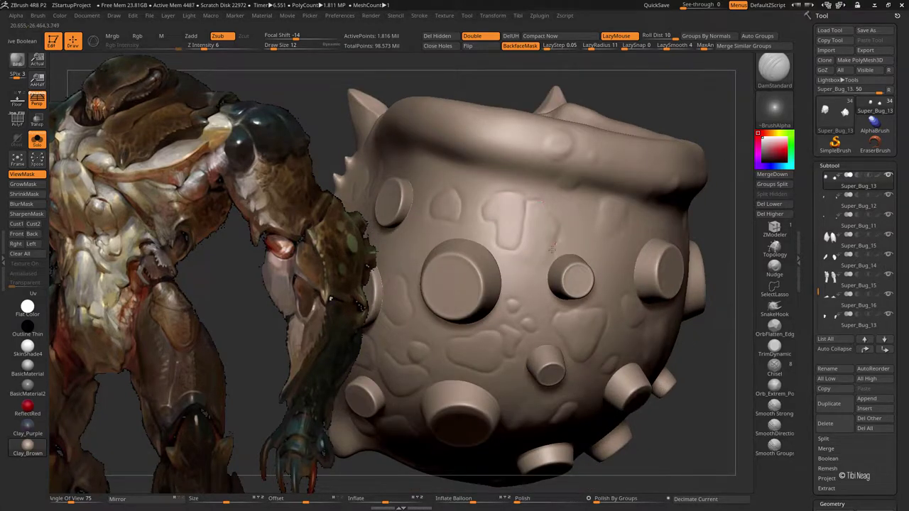
{"action": "mouse_move", "coordinate": [540, 234]}
{"action": "right_mouse_down"}
{"action": "mouse_move", "coordinate": [525, 215]}
{"action": "mouse_move", "coordinate": [487, 304]}
{"action": "right_mouse_up"}
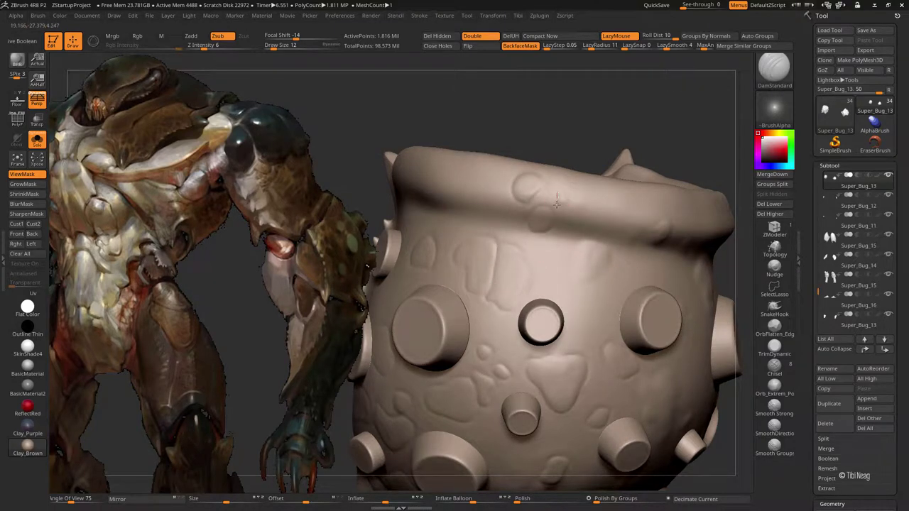
{"action": "mouse_move", "coordinate": [576, 195]}
{"action": "right_mouse_down"}
{"action": "mouse_move", "coordinate": [594, 244]}
{"action": "mouse_move", "coordinate": [523, 234]}
{"action": "mouse_move", "coordinate": [528, 177]}
{"action": "mouse_move", "coordinate": [554, 262]}
{"action": "mouse_move", "coordinate": [541, 245]}
{"action": "mouse_move", "coordinate": [355, 248]}
{"action": "mouse_move", "coordinate": [501, 272]}
{"action": "mouse_move", "coordinate": [512, 291]}
{"action": "mouse_move", "coordinate": [558, 253]}
{"action": "mouse_move", "coordinate": [574, 215]}
{"action": "mouse_move", "coordinate": [545, 166]}
{"action": "right_mouse_up"}
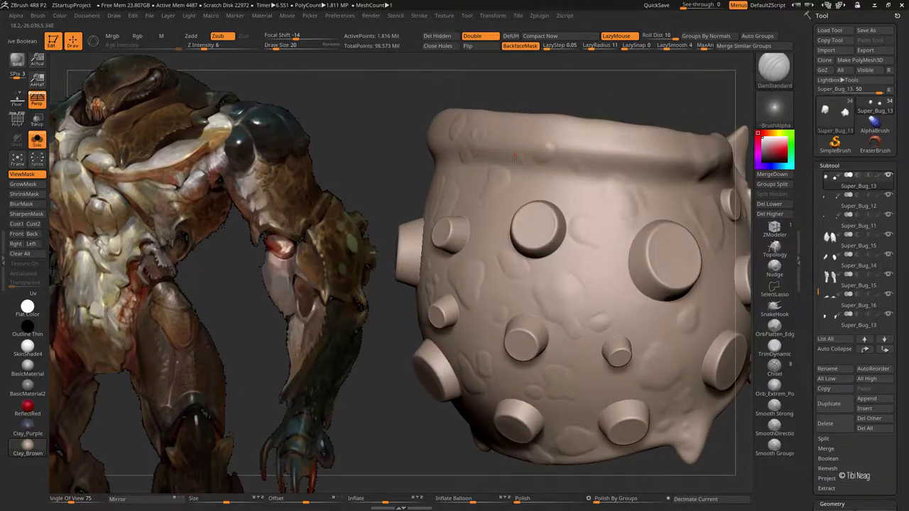
{"action": "right_click_drag", "start_coordinate": [606, 220], "coordinate": [600, 196]}
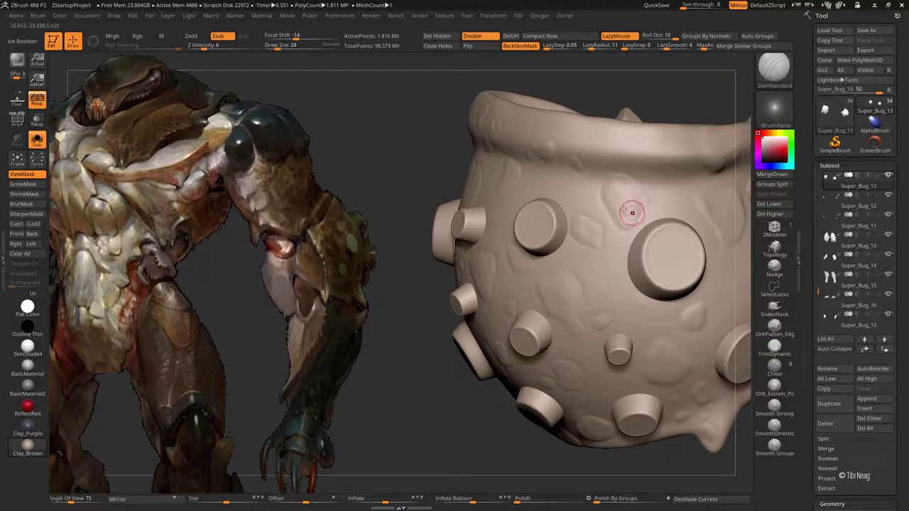
Step: Toggle between hPolish and DamStandard and fine-tune the carving brush size
{"action": "key", "text": "b"}
{"action": "key", "text": "h"}
{"action": "key", "text": "p"}
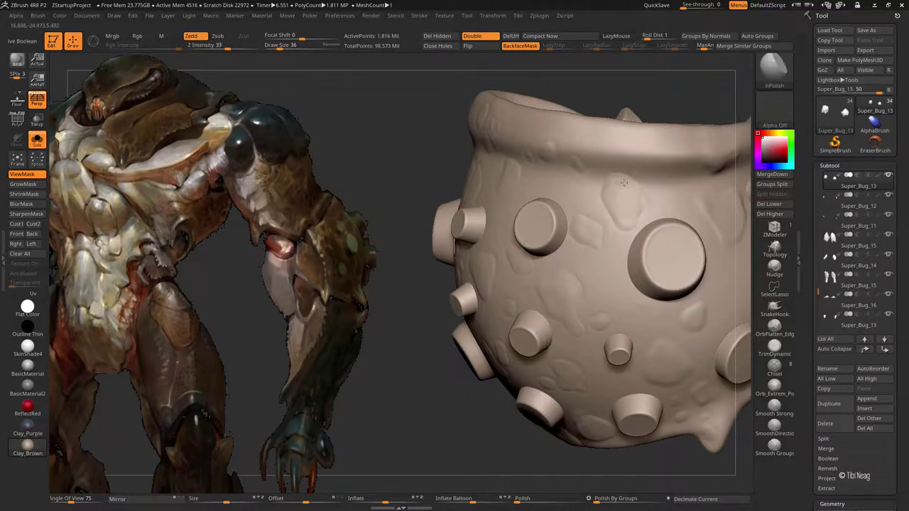
{"action": "key", "text": "b"}
{"action": "key", "text": "d"}
{"action": "key", "text": "s"}
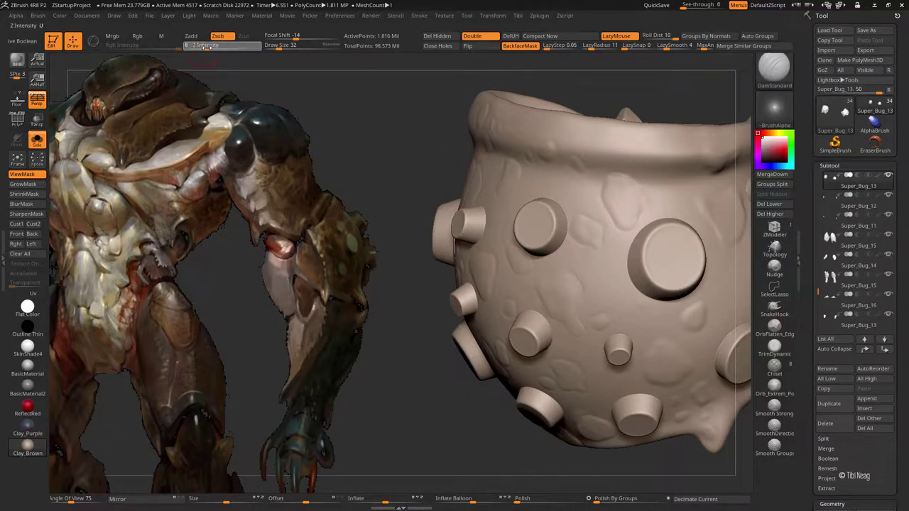
{"action": "mouse_move", "coordinate": [625, 210]}
{"action": "right_mouse_down"}
{"action": "mouse_move", "coordinate": [511, 247]}
{"action": "mouse_move", "coordinate": [542, 237]}
{"action": "right_mouse_up"}
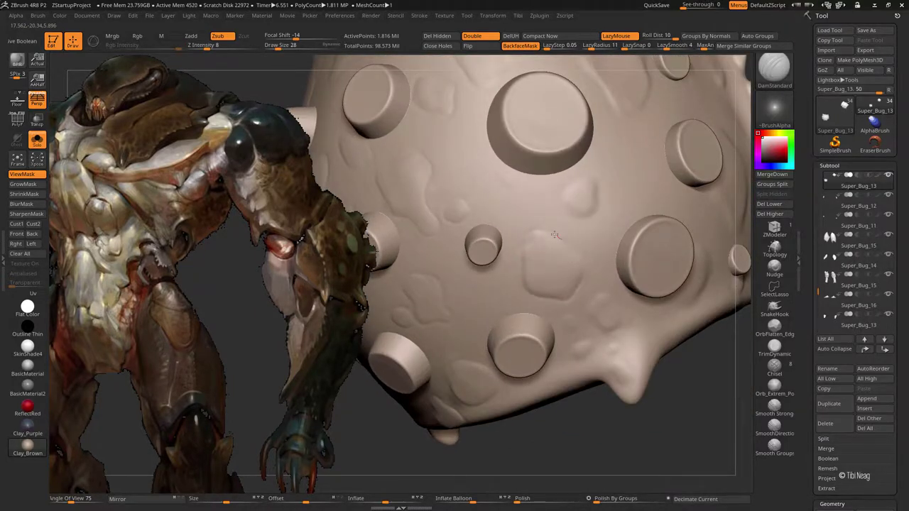
{"action": "right_click_drag", "start_coordinate": [555, 235], "coordinate": [584, 317]}
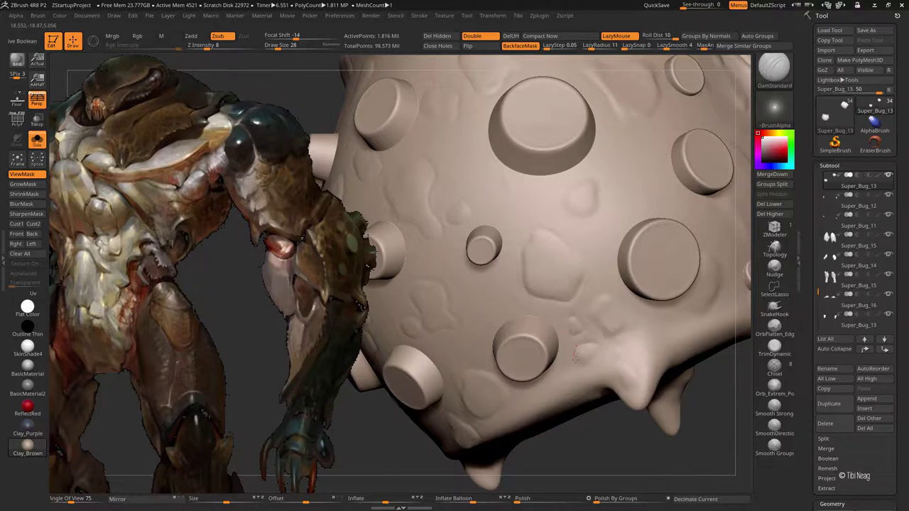
{"action": "key", "text": "bracketleft"}
{"action": "left_click_drag", "start_coordinate": [640, 377], "coordinate": [589, 284], "text": "alt"}
{"action": "left_click_drag", "start_coordinate": [487, 213], "coordinate": [576, 234], "text": "alt"}
{"action": "key", "text": "bracketright"}
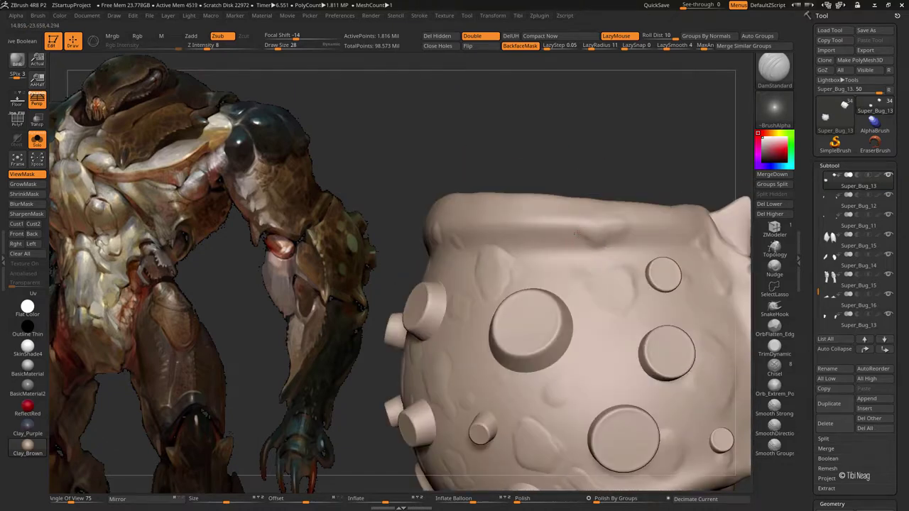
Step: Turn the pot to inspect its open rim, left side and top
{"action": "right_click_drag", "start_coordinate": [576, 226], "coordinate": [543, 239]}
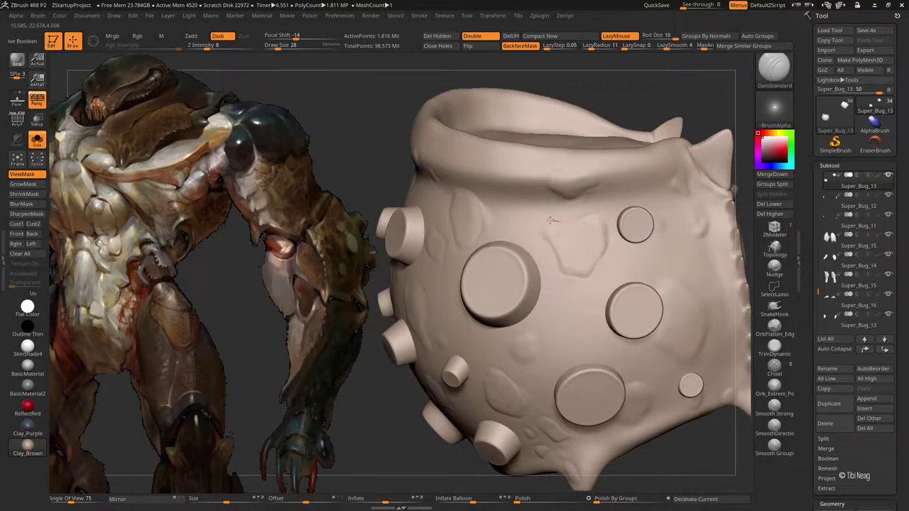
{"action": "mouse_move", "coordinate": [558, 254]}
{"action": "right_mouse_down"}
{"action": "mouse_move", "coordinate": [511, 258]}
{"action": "mouse_move", "coordinate": [609, 274]}
{"action": "mouse_move", "coordinate": [654, 309]}
{"action": "right_mouse_up"}
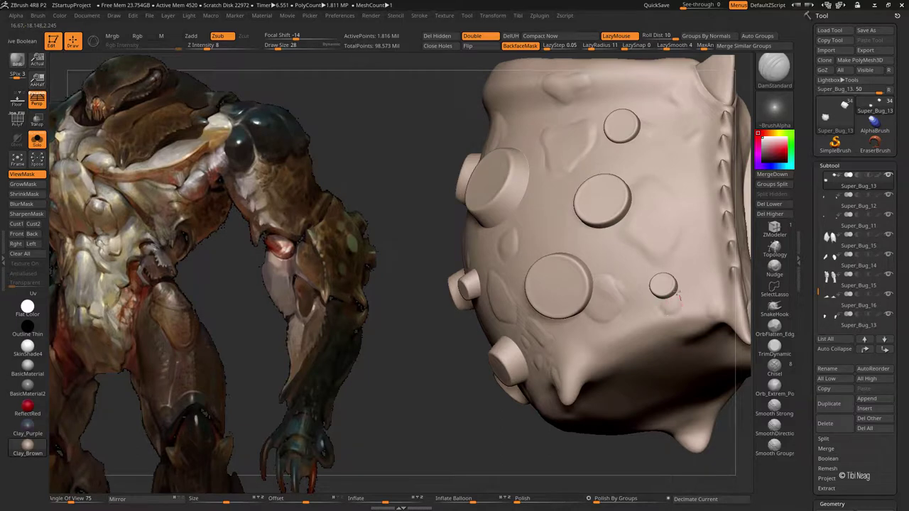
{"action": "right_click_drag", "start_coordinate": [632, 258], "coordinate": [622, 243]}
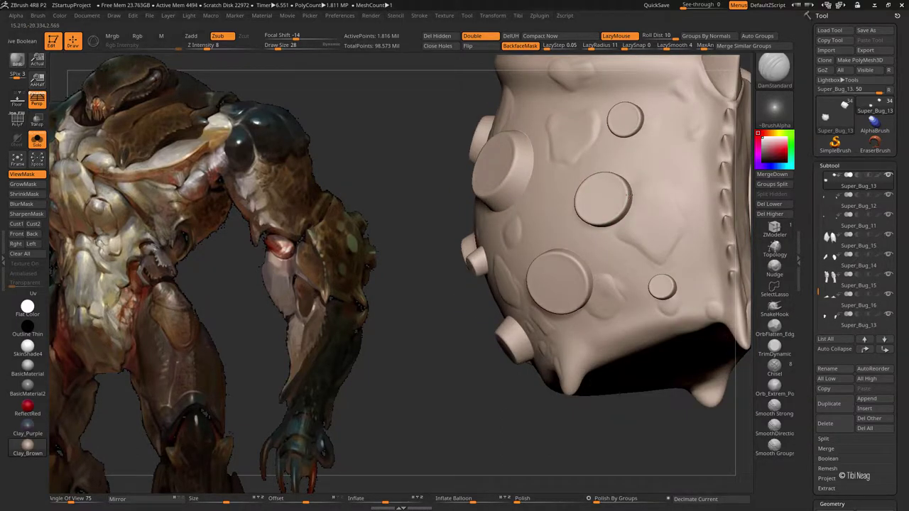
{"action": "right_click_drag", "start_coordinate": [627, 194], "coordinate": [623, 193]}
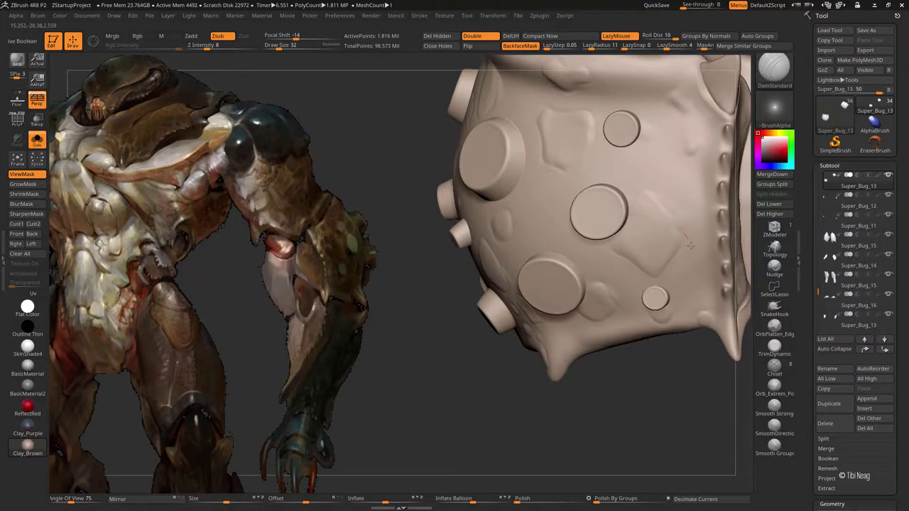
{"action": "right_click_drag", "start_coordinate": [689, 245], "coordinate": [629, 166]}
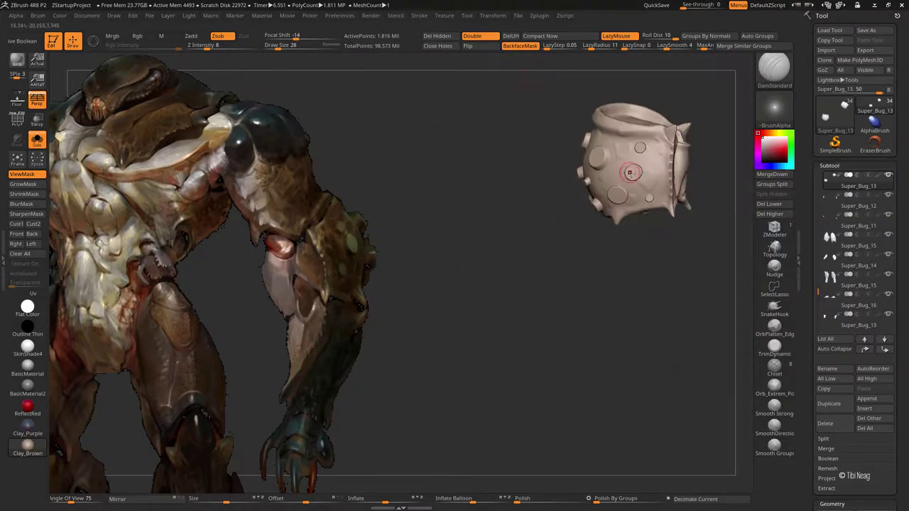
{"action": "right_click_drag", "start_coordinate": [660, 132], "coordinate": [665, 162]}
Step: Select the hPolish brush and turn Solo off so every subtool shows
{"action": "key", "text": "b"}
{"action": "key", "text": "h"}
{"action": "key", "text": "p"}
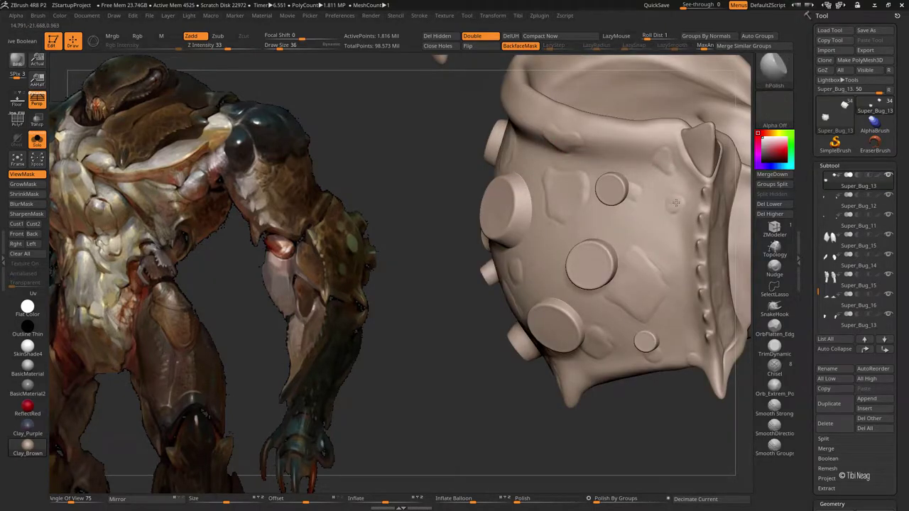
{"action": "key", "text": "alt+s"}
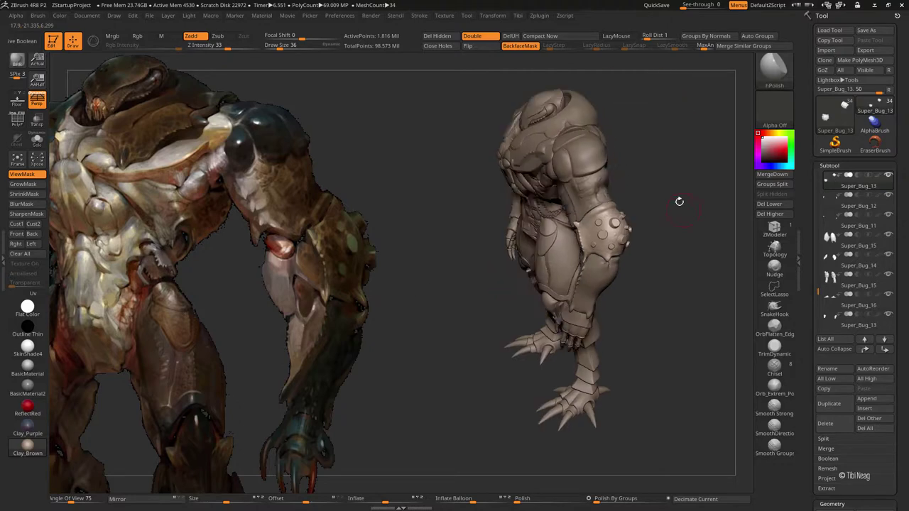
Step: Zoom onto the studded armor plate, switch to Inflat with a slightly larger draw size, and frame the whole figure
{"action": "mouse_move", "coordinate": [508, 282]}
{"action": "right_mouse_down"}
{"action": "mouse_move", "coordinate": [684, 155]}
{"action": "mouse_move", "coordinate": [616, 294]}
{"action": "right_mouse_up"}
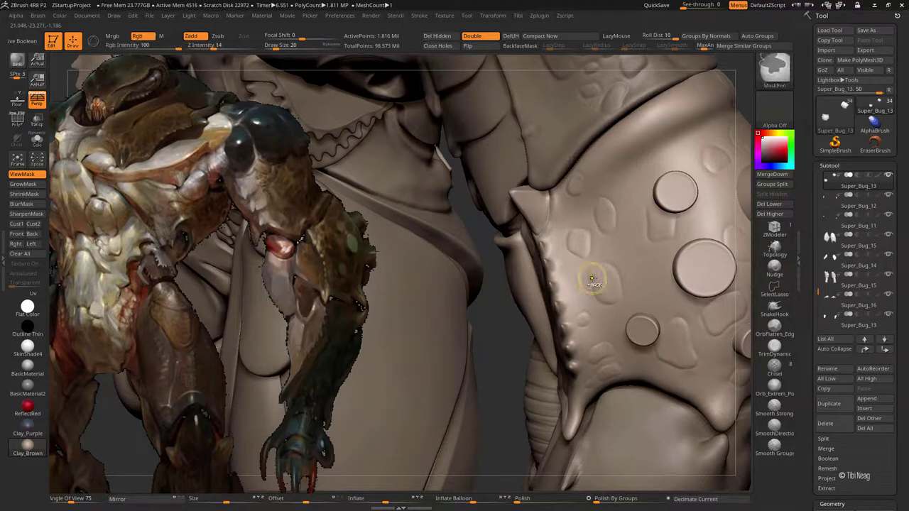
{"action": "key", "text": "b"}
{"action": "key", "text": "i"}
{"action": "key", "text": "n"}
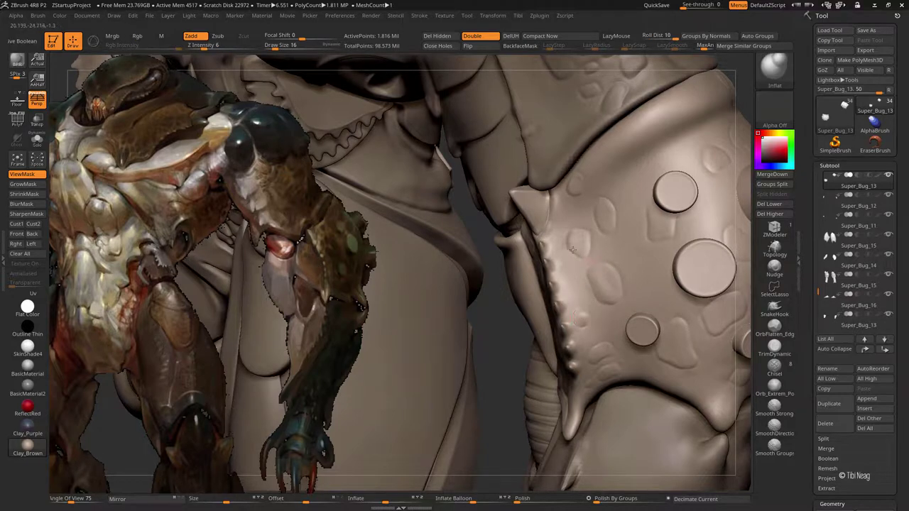
{"action": "key", "text": "bracketright"}
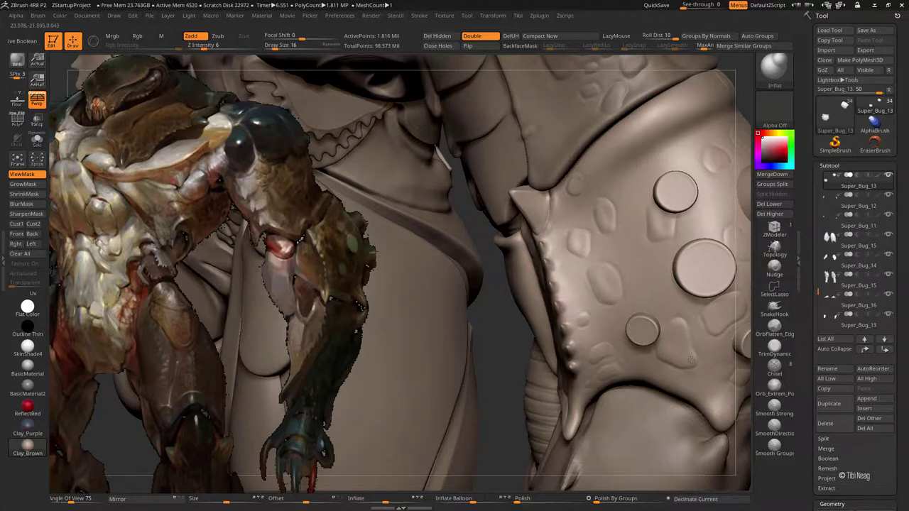
{"action": "key", "text": "f"}
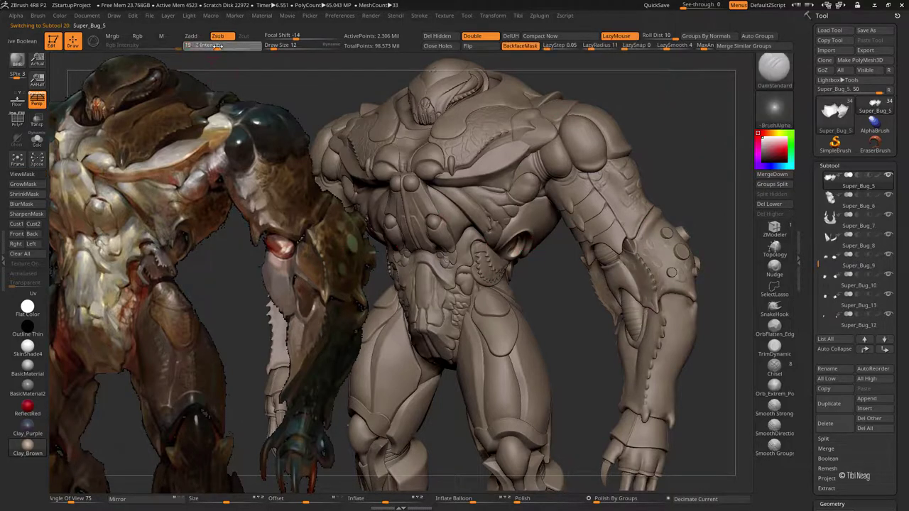
Step: Zoom in on the torso's gear detail and QuickSave the project
{"action": "right_click_drag", "start_coordinate": [430, 218], "coordinate": [517, 154], "text": "ctrl"}
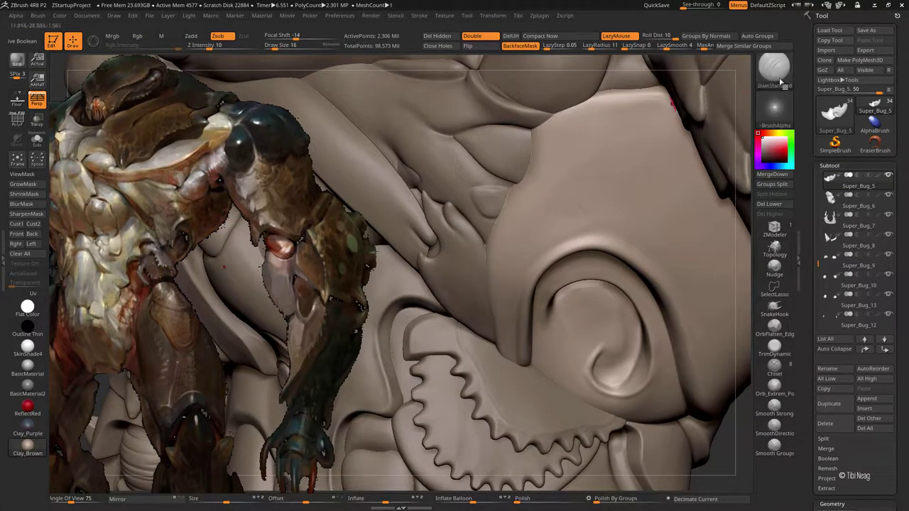
{"action": "left_click", "coordinate": [656, 5]}
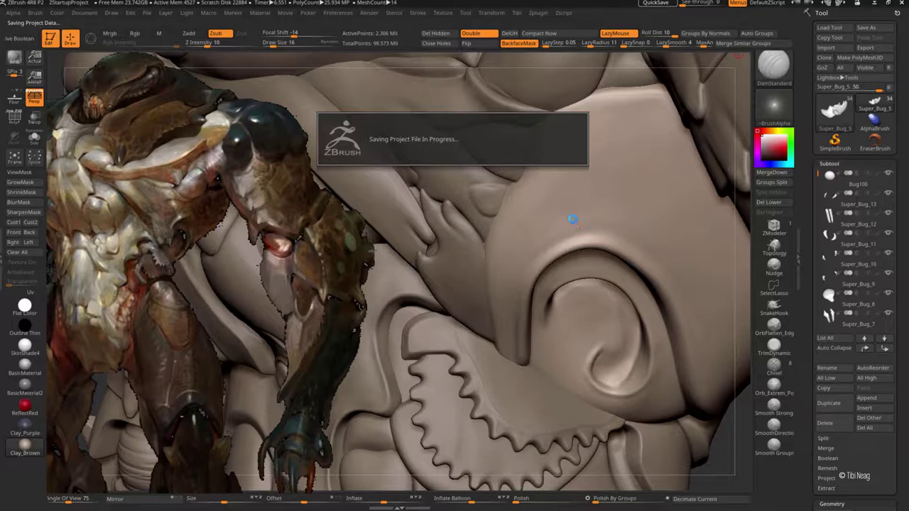
{"action": "mouse_move", "coordinate": [547, 229]}
{"action": "right_mouse_down"}
{"action": "mouse_move", "coordinate": [532, 250]}
{"action": "mouse_move", "coordinate": [474, 233]}
{"action": "mouse_move", "coordinate": [566, 211]}
{"action": "right_mouse_up"}
Step: Paint several small MaskPen mask spots across the chest plate
{"action": "key", "text": "ctrl"}
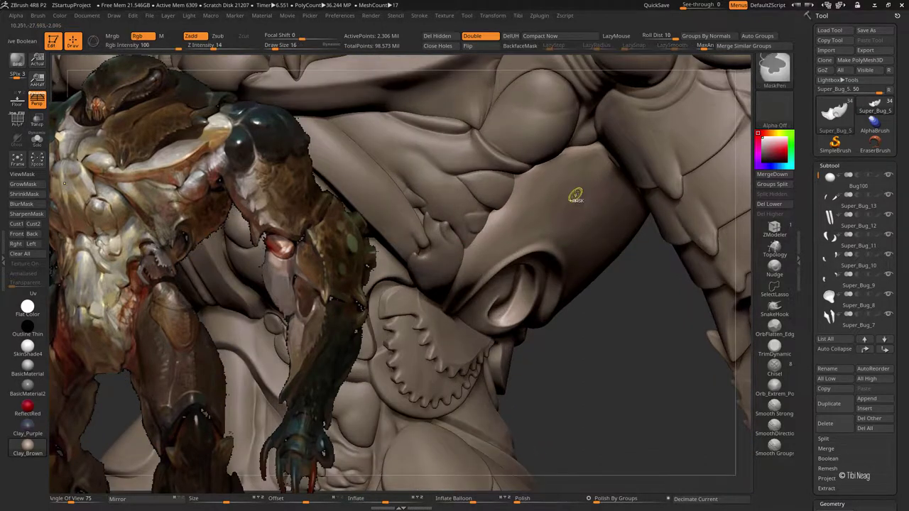
{"action": "mouse_move", "coordinate": [573, 178]}
{"action": "left_mouse_down", "text": "ctrl"}
{"action": "mouse_move", "coordinate": [574, 191]}
{"action": "mouse_move", "coordinate": [574, 175]}
{"action": "left_mouse_up", "text": "ctrl"}
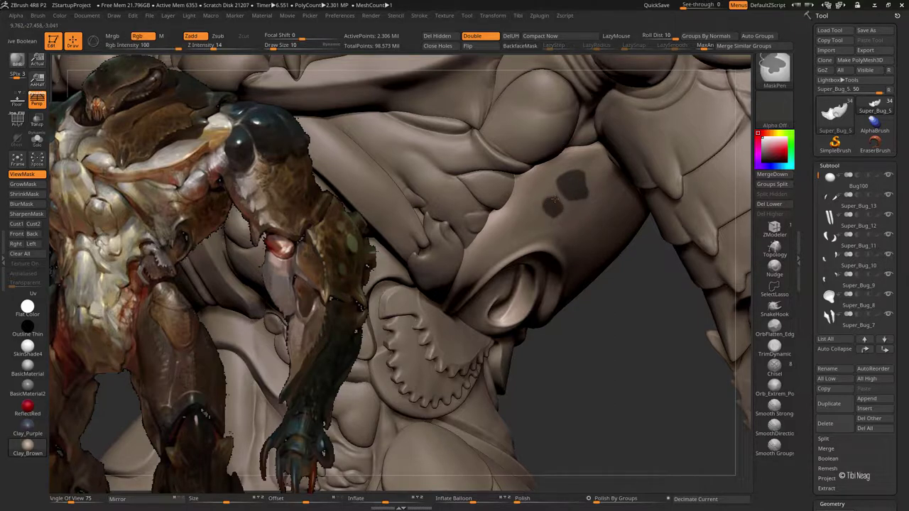
{"action": "left_click", "coordinate": [549, 204], "text": "ctrl"}
{"action": "key", "text": "ctrl"}
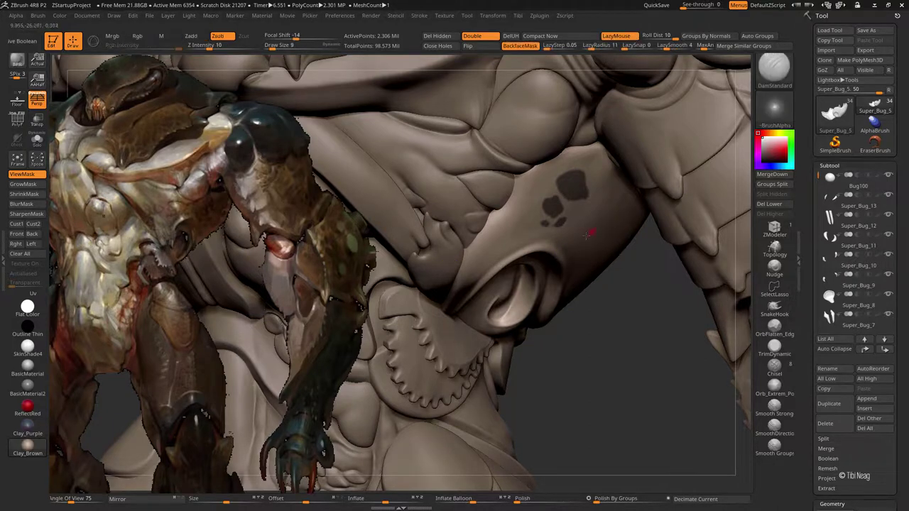
{"action": "key", "text": "ctrl"}
{"action": "left_click", "coordinate": [574, 260], "text": "ctrl"}
{"action": "right_click_drag", "start_coordinate": [581, 261], "coordinate": [586, 256]}
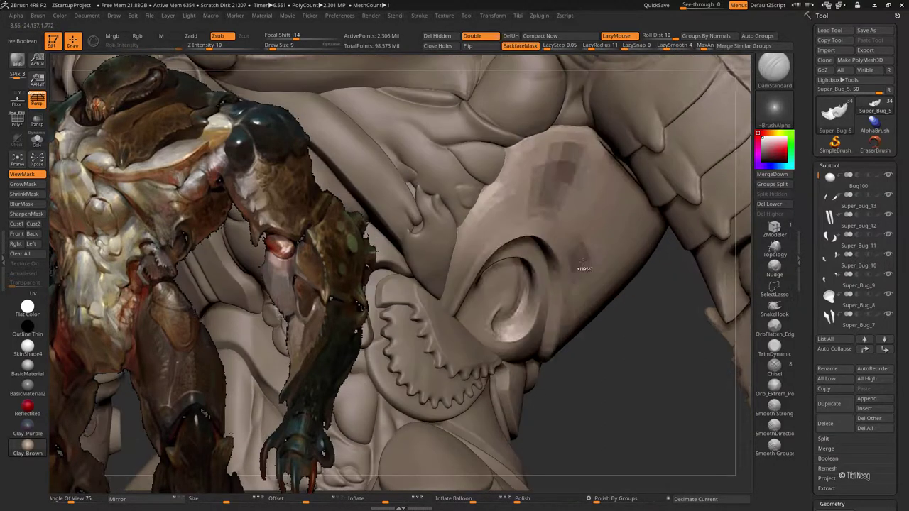
{"action": "left_click", "coordinate": [586, 255], "text": "ctrl"}
{"action": "left_click_drag", "start_coordinate": [605, 217], "coordinate": [607, 225], "text": "ctrl"}
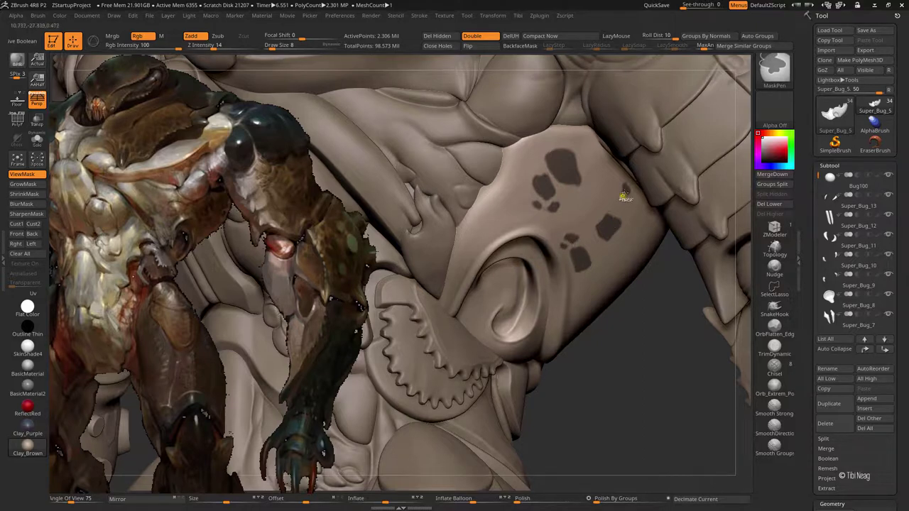
{"action": "right_click_drag", "start_coordinate": [626, 190], "coordinate": [627, 187]}
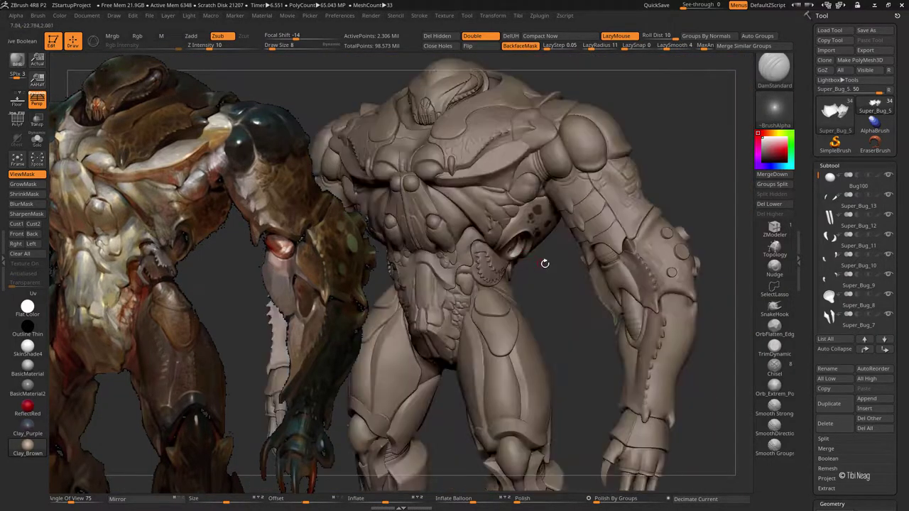
Step: Outline a cluster of small pentagonal and polygonal tiles in mask on the shoulder plate
{"action": "right_click_drag", "start_coordinate": [545, 264], "coordinate": [469, 211], "text": "ctrl"}
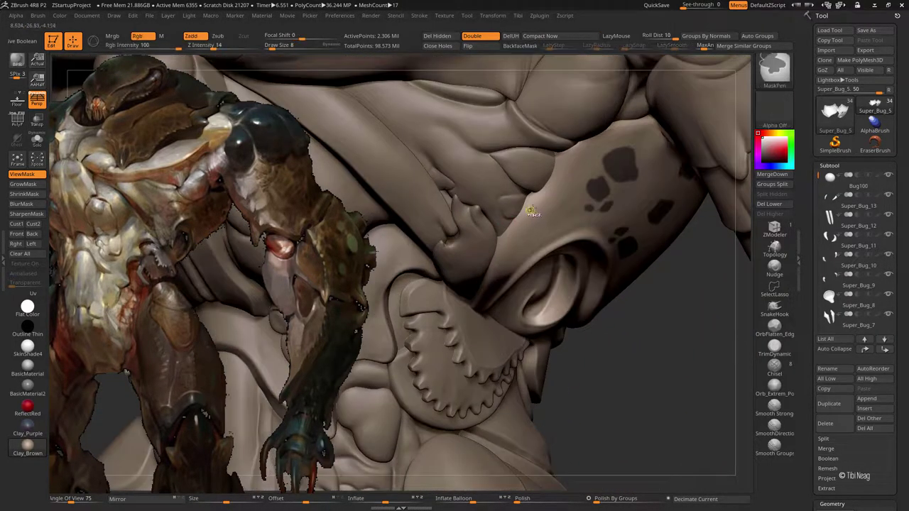
{"action": "key", "text": "ctrl"}
{"action": "left_click_drag", "start_coordinate": [510, 250], "coordinate": [552, 240], "text": "ctrl"}
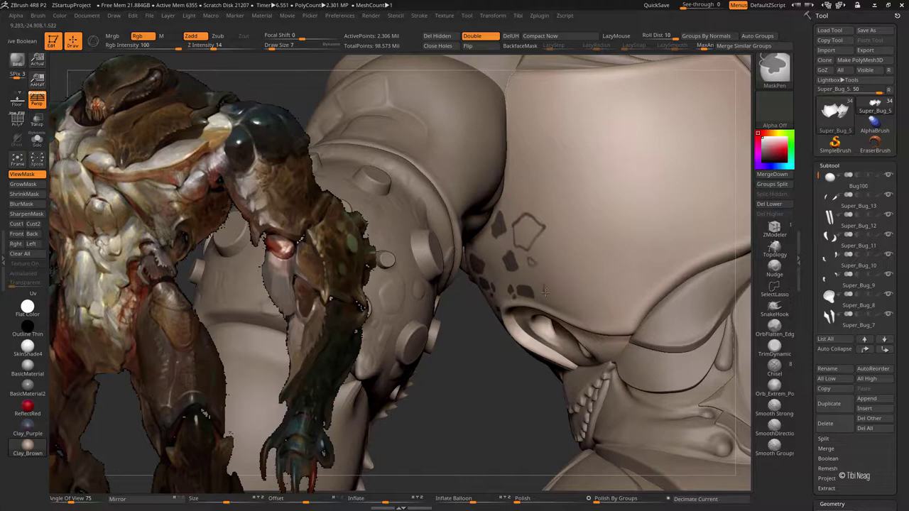
{"action": "mouse_move", "coordinate": [558, 293]}
{"action": "left_mouse_down"}
{"action": "mouse_move", "coordinate": [547, 290]}
{"action": "mouse_move", "coordinate": [546, 241]}
{"action": "left_mouse_up"}
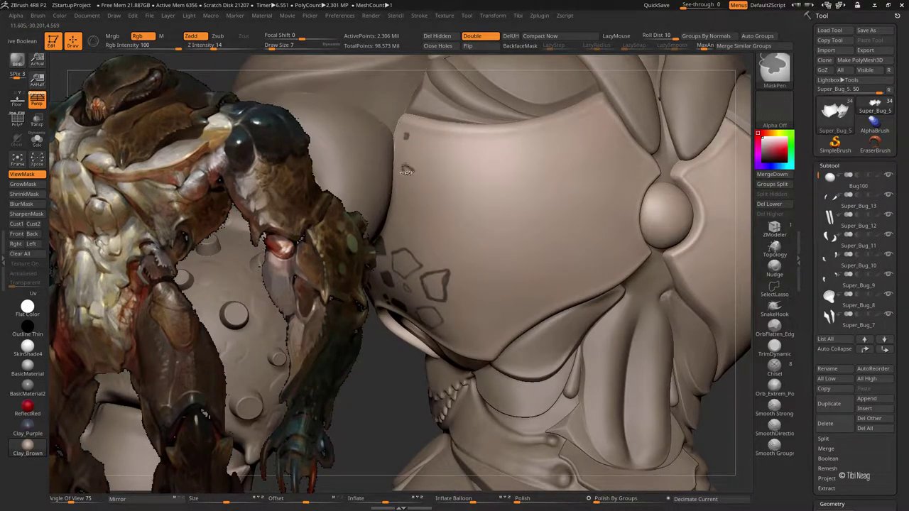
{"action": "left_click_drag", "start_coordinate": [423, 174], "coordinate": [426, 172]}
{"action": "left_click_drag", "start_coordinate": [435, 211], "coordinate": [432, 214]}
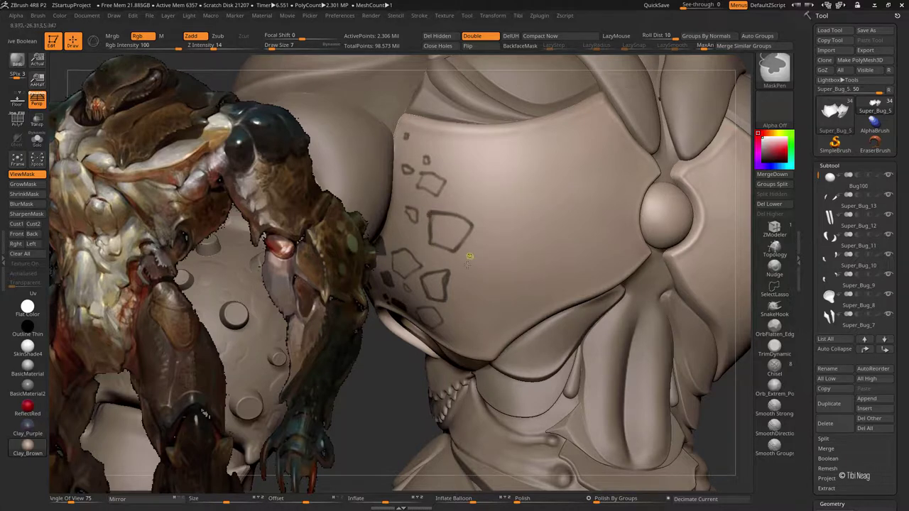
{"action": "left_click_drag", "start_coordinate": [470, 257], "coordinate": [469, 259]}
{"action": "left_click_drag", "start_coordinate": [483, 213], "coordinate": [484, 215]}
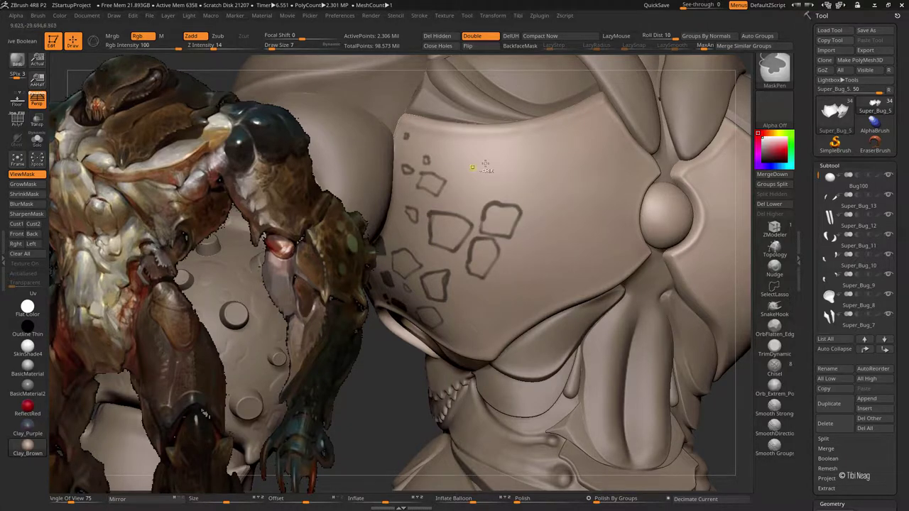
Step: Trace mirrored quadrilateral and polygonal tile outlines on the upper shoulder plates
{"action": "right_click_drag", "start_coordinate": [485, 165], "coordinate": [561, 142]}
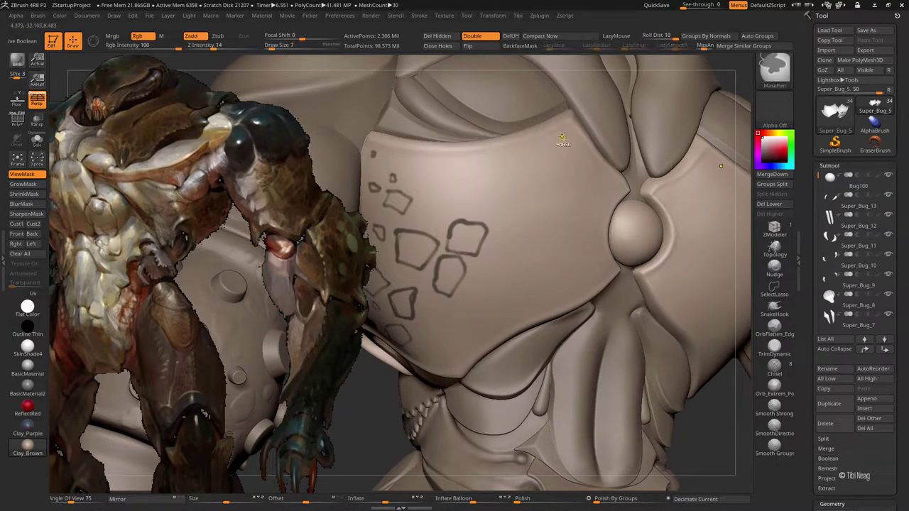
{"action": "left_click_drag", "start_coordinate": [562, 138], "coordinate": [566, 135]}
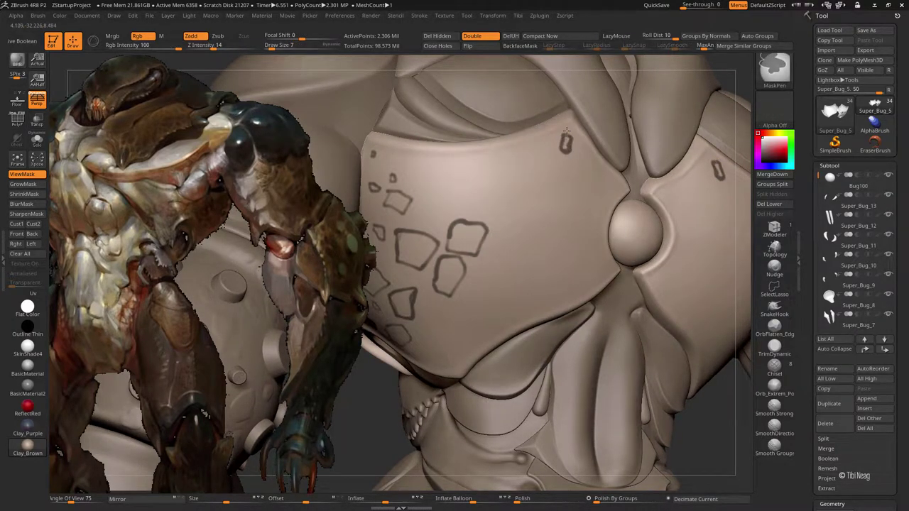
{"action": "left_click_drag", "start_coordinate": [574, 156], "coordinate": [574, 158]}
{"action": "right_click_drag", "start_coordinate": [583, 165], "coordinate": [560, 171]}
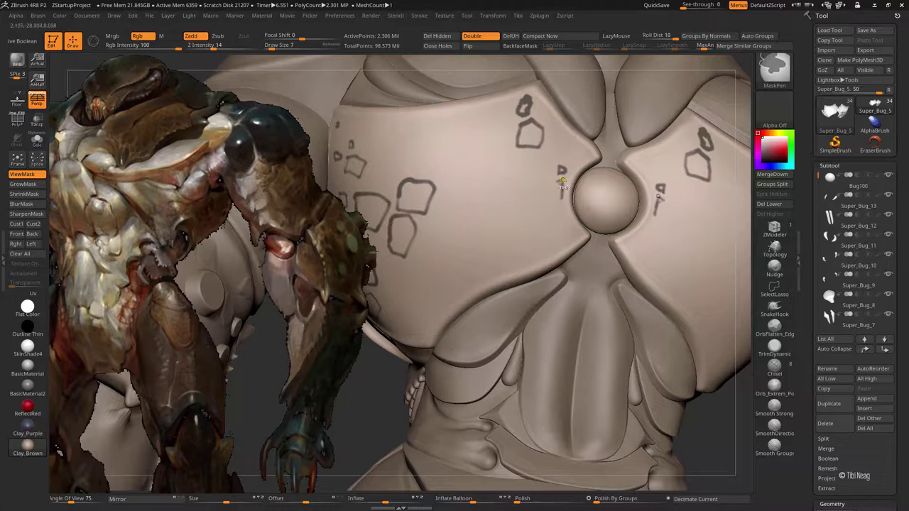
{"action": "mouse_move", "coordinate": [561, 174]}
{"action": "left_mouse_down"}
{"action": "mouse_move", "coordinate": [547, 186]}
{"action": "mouse_move", "coordinate": [534, 175]}
{"action": "left_mouse_up"}
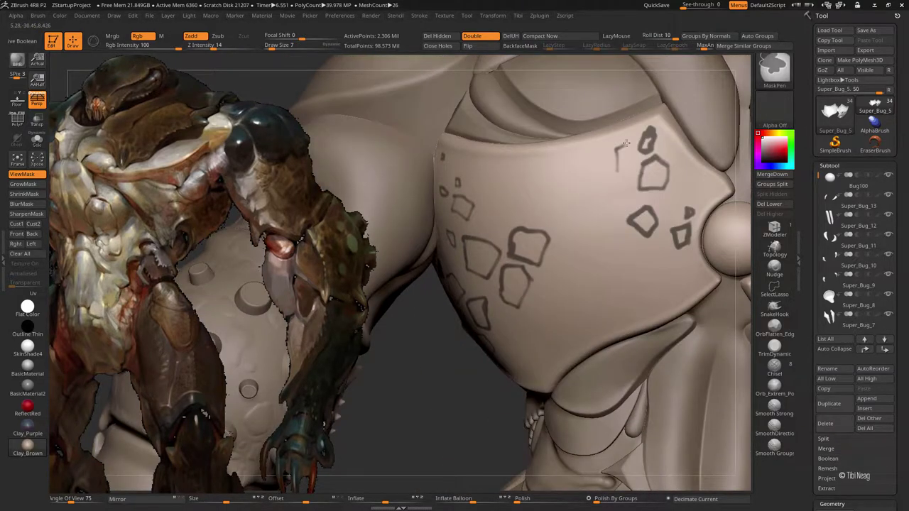
{"action": "mouse_move", "coordinate": [626, 143]}
{"action": "left_mouse_down", "text": "ctrl"}
{"action": "mouse_move", "coordinate": [609, 179]}
{"action": "mouse_move", "coordinate": [615, 190]}
{"action": "mouse_move", "coordinate": [617, 148]}
{"action": "mouse_move", "coordinate": [627, 146]}
{"action": "mouse_move", "coordinate": [610, 183]}
{"action": "left_mouse_up", "text": "ctrl"}
{"action": "mouse_move", "coordinate": [492, 189]}
{"action": "left_mouse_down", "text": "ctrl"}
{"action": "mouse_move", "coordinate": [497, 182]}
{"action": "mouse_move", "coordinate": [515, 211]}
{"action": "mouse_move", "coordinate": [486, 183]}
{"action": "mouse_move", "coordinate": [498, 186]}
{"action": "left_mouse_up", "text": "ctrl"}
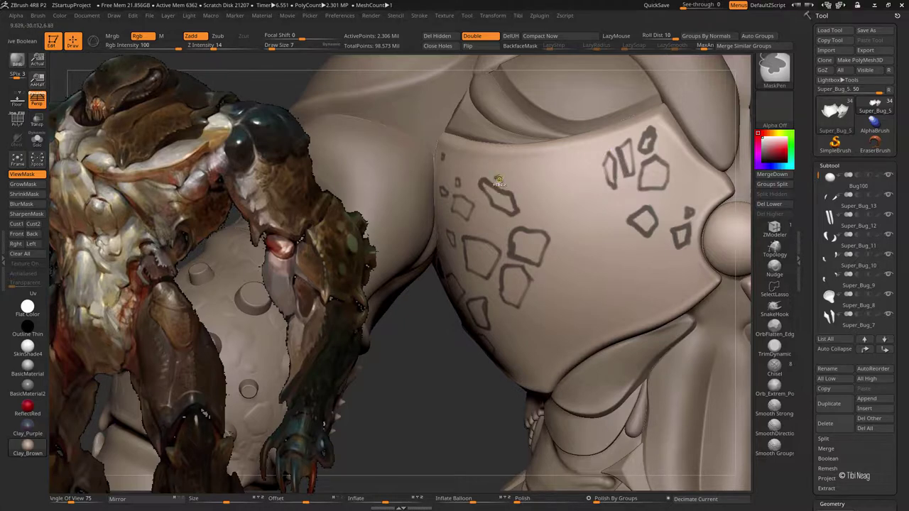
{"action": "right_click_drag", "start_coordinate": [502, 180], "coordinate": [483, 227]}
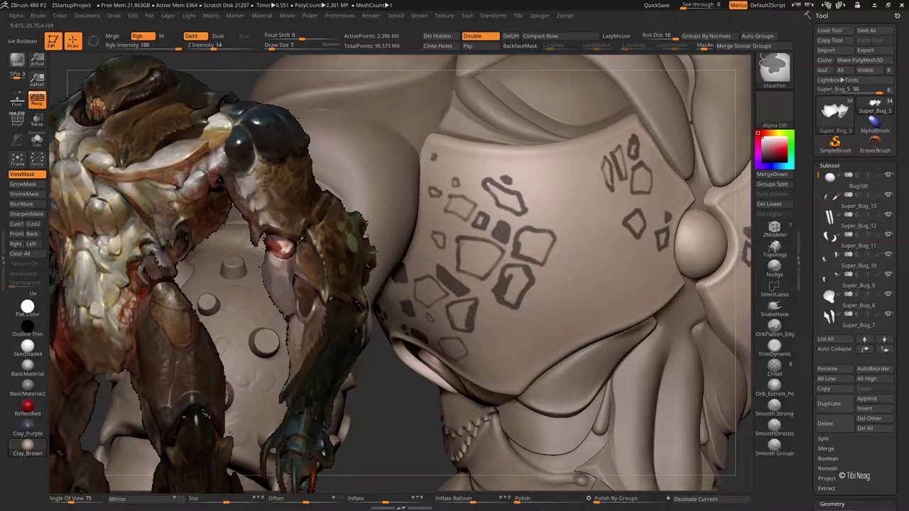
{"action": "right_click_drag", "start_coordinate": [471, 314], "coordinate": [598, 262]}
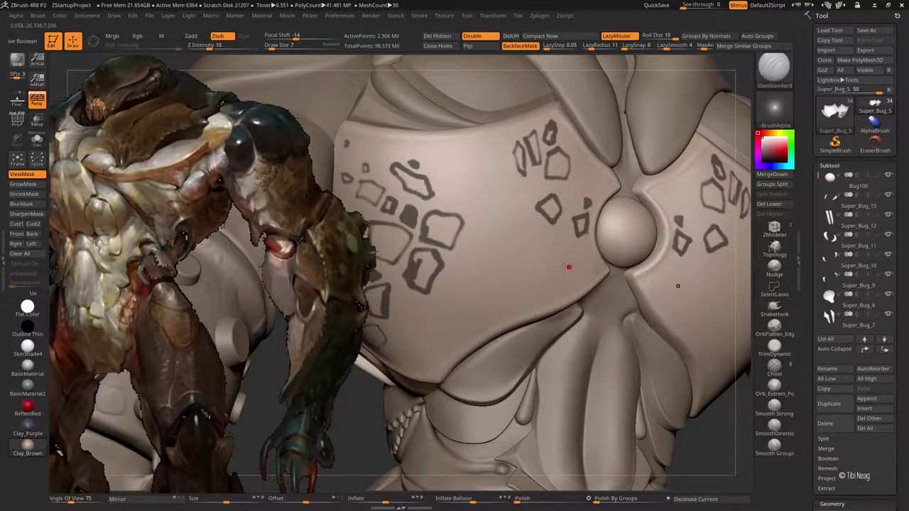
Step: Outline several small mask tiles across the carapace's lower left
{"action": "key", "text": "space"}
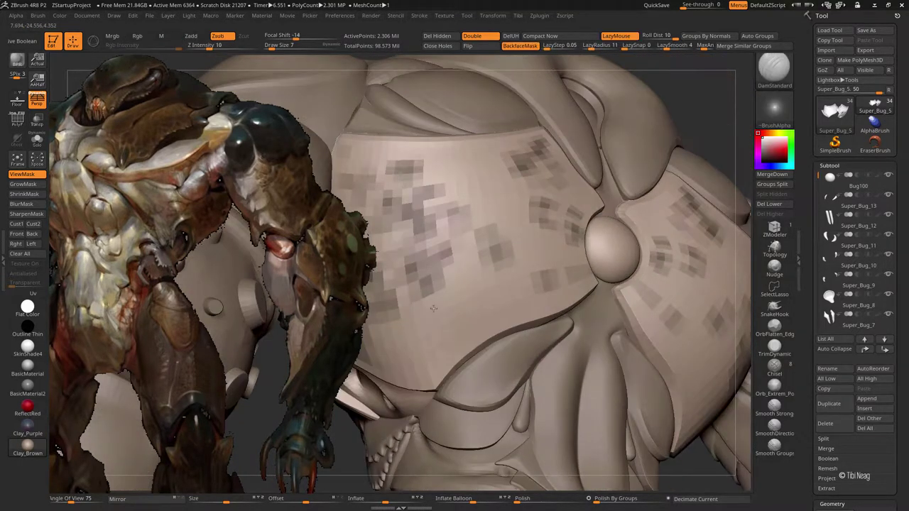
{"action": "left_click_drag", "start_coordinate": [423, 298], "coordinate": [445, 365]}
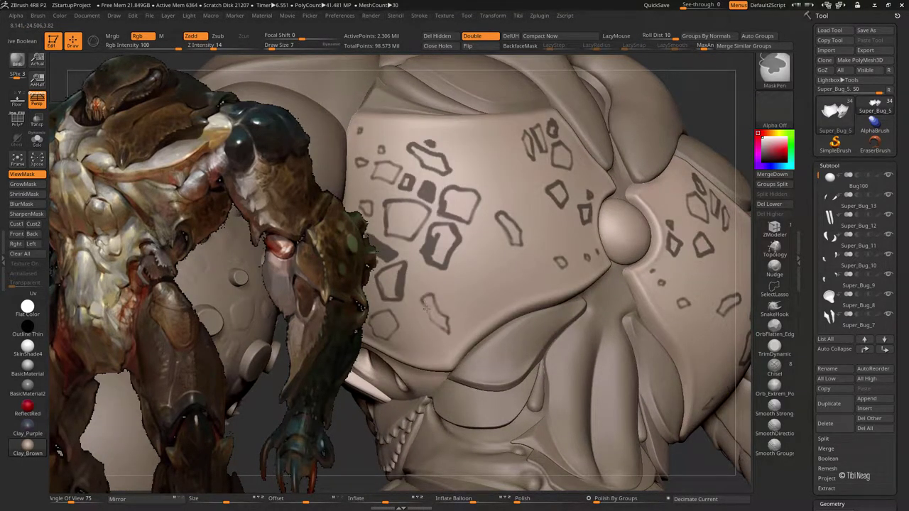
{"action": "mouse_move", "coordinate": [429, 319]}
{"action": "left_mouse_down"}
{"action": "mouse_move", "coordinate": [400, 343]}
{"action": "mouse_move", "coordinate": [422, 349]}
{"action": "left_mouse_up"}
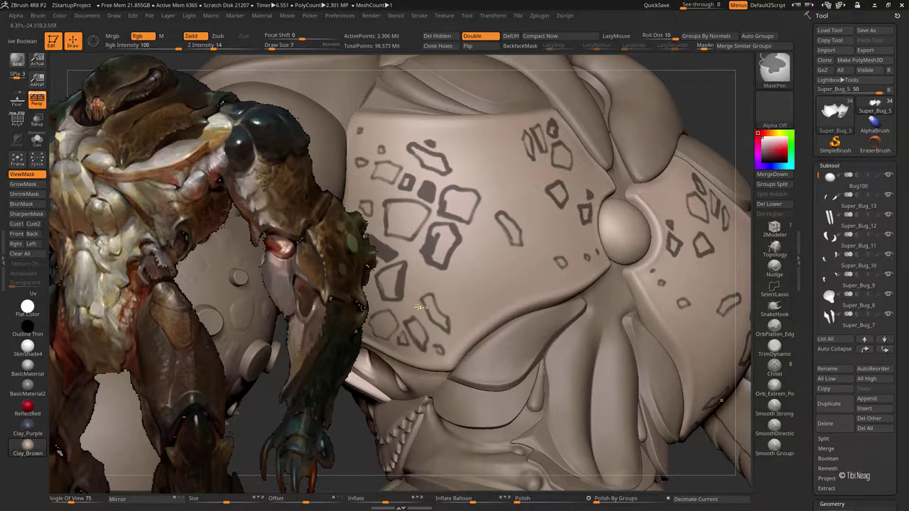
{"action": "mouse_move", "coordinate": [415, 300]}
{"action": "left_mouse_down"}
{"action": "mouse_move", "coordinate": [425, 271]}
{"action": "mouse_move", "coordinate": [447, 295]}
{"action": "mouse_move", "coordinate": [448, 283]}
{"action": "left_mouse_up"}
{"action": "mouse_move", "coordinate": [436, 303]}
{"action": "left_mouse_down"}
{"action": "mouse_move", "coordinate": [459, 320]}
{"action": "mouse_move", "coordinate": [461, 299]}
{"action": "left_mouse_up"}
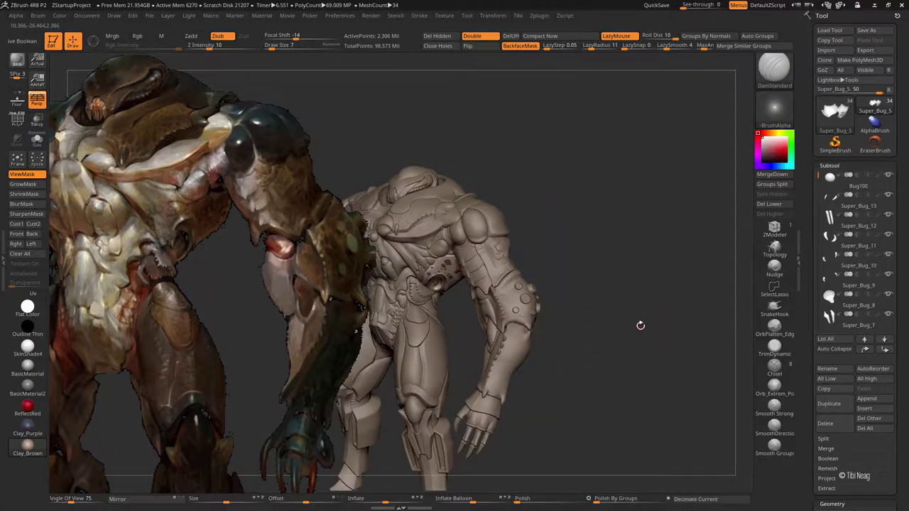
{"action": "left_click_drag", "start_coordinate": [639, 326], "coordinate": [439, 216], "text": "alt"}
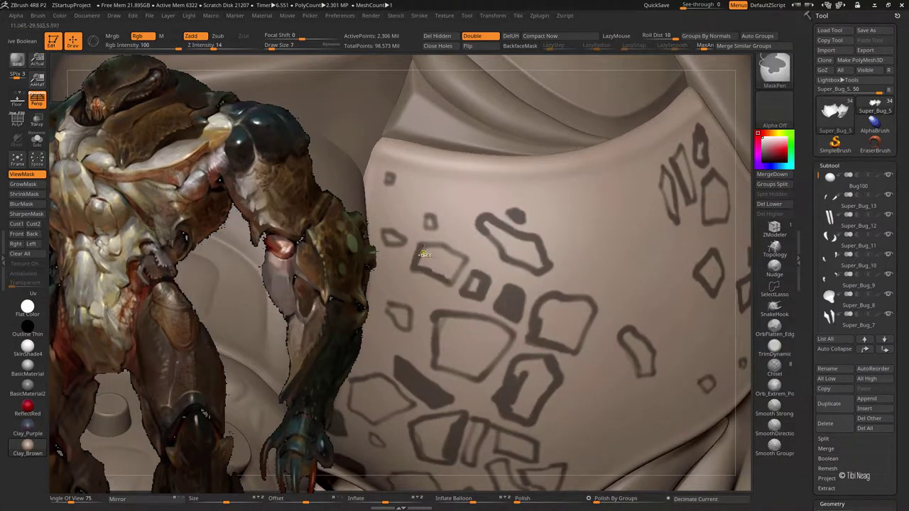
{"action": "mouse_move", "coordinate": [424, 253]}
{"action": "left_mouse_down"}
{"action": "mouse_move", "coordinate": [455, 249]}
{"action": "mouse_move", "coordinate": [449, 282]}
{"action": "mouse_move", "coordinate": [476, 279]}
{"action": "left_mouse_up"}
{"action": "mouse_move", "coordinate": [393, 316]}
{"action": "left_mouse_down"}
{"action": "mouse_move", "coordinate": [409, 328]}
{"action": "mouse_move", "coordinate": [424, 288]}
{"action": "left_mouse_up"}
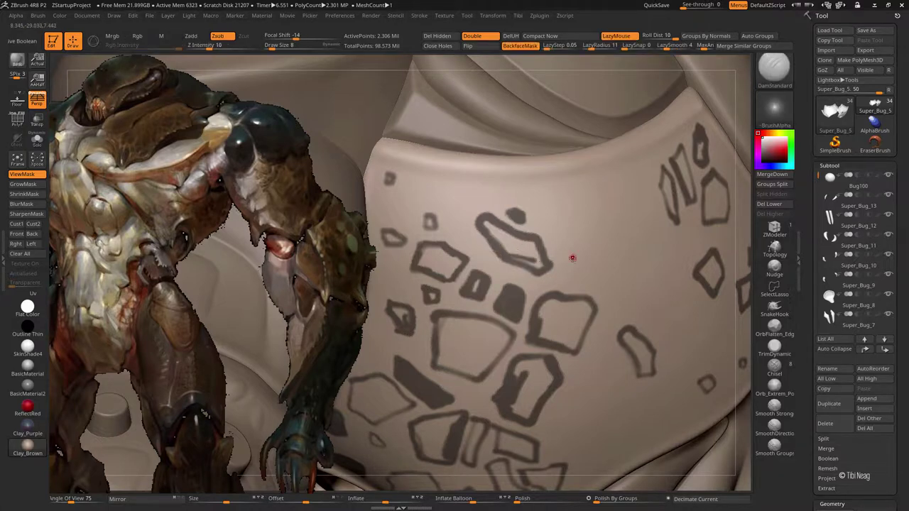
Step: Trace more polygonal plate outlines and short crack strokes toward the plate's right edge
{"action": "mouse_move", "coordinate": [629, 260]}
{"action": "right_mouse_down"}
{"action": "mouse_move", "coordinate": [461, 244]}
{"action": "mouse_move", "coordinate": [512, 302]}
{"action": "right_mouse_up"}
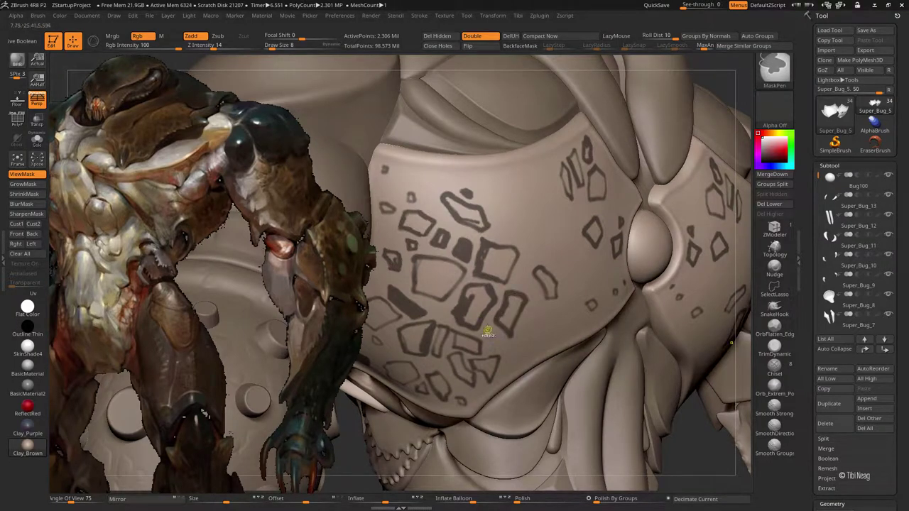
{"action": "left_click_drag", "start_coordinate": [488, 330], "coordinate": [500, 351]}
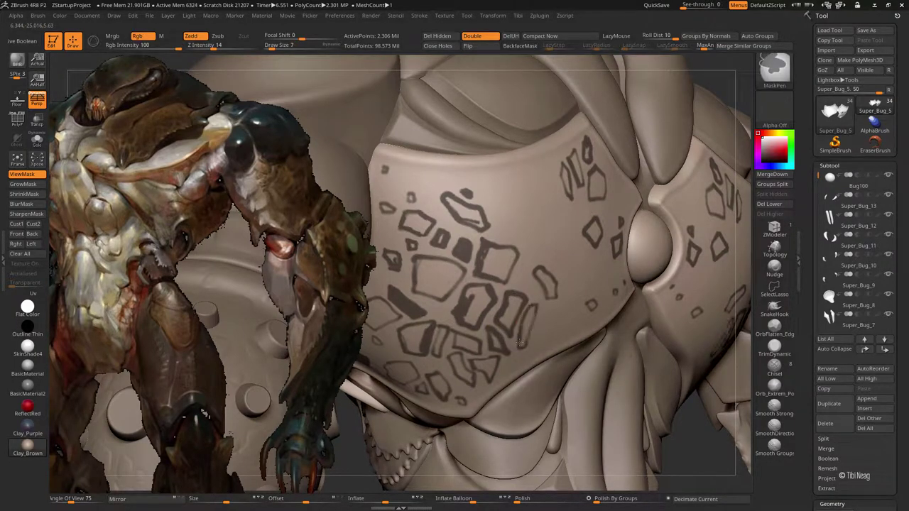
{"action": "left_click_drag", "start_coordinate": [522, 228], "coordinate": [523, 264], "text": "ctrl"}
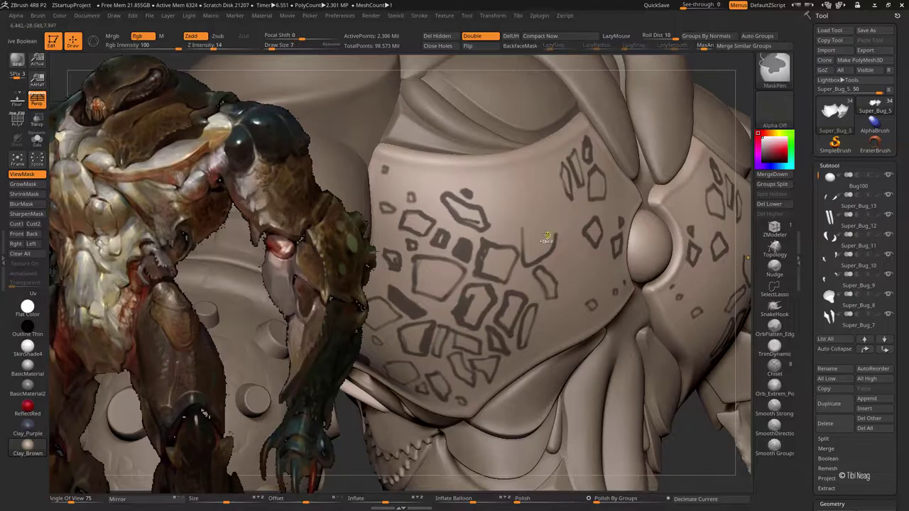
{"action": "left_click_drag", "start_coordinate": [523, 226], "coordinate": [527, 260], "text": "ctrl"}
{"action": "mouse_move", "coordinate": [501, 214]}
{"action": "left_mouse_down", "text": "ctrl"}
{"action": "mouse_move", "coordinate": [492, 233]}
{"action": "mouse_move", "coordinate": [486, 192]}
{"action": "mouse_move", "coordinate": [514, 192]}
{"action": "left_mouse_up", "text": "ctrl"}
{"action": "right_click_drag", "start_coordinate": [519, 203], "coordinate": [531, 205]}
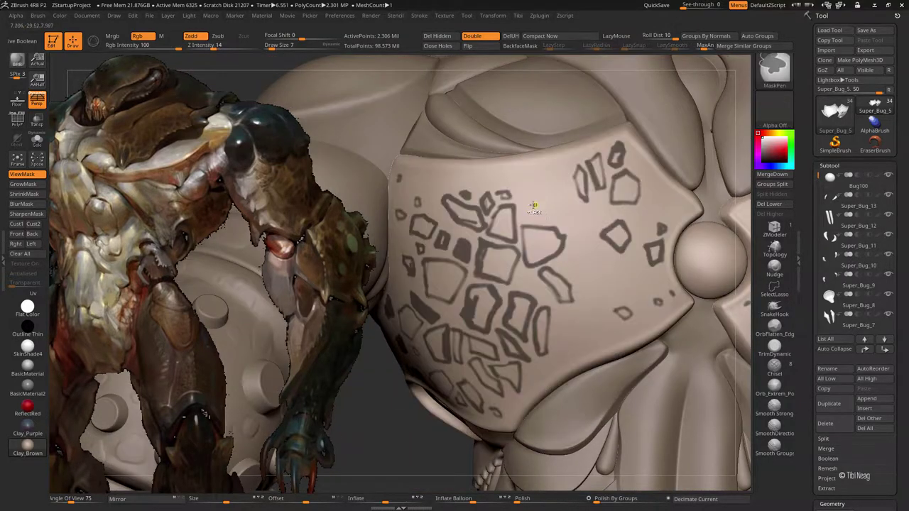
{"action": "mouse_move", "coordinate": [531, 205]}
{"action": "left_mouse_down", "text": "ctrl"}
{"action": "mouse_move", "coordinate": [547, 202]}
{"action": "mouse_move", "coordinate": [568, 245]}
{"action": "left_mouse_up", "text": "ctrl"}
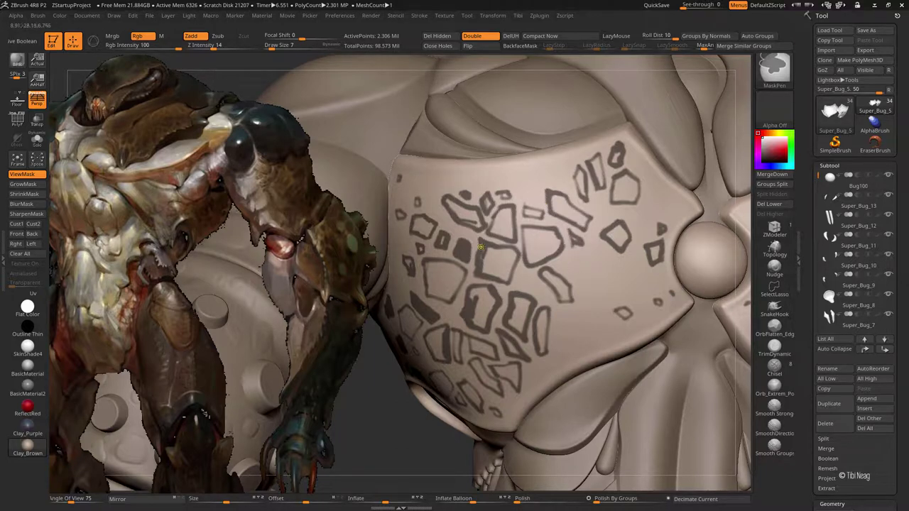
{"action": "left_click_drag", "start_coordinate": [576, 276], "coordinate": [583, 264], "text": "ctrl"}
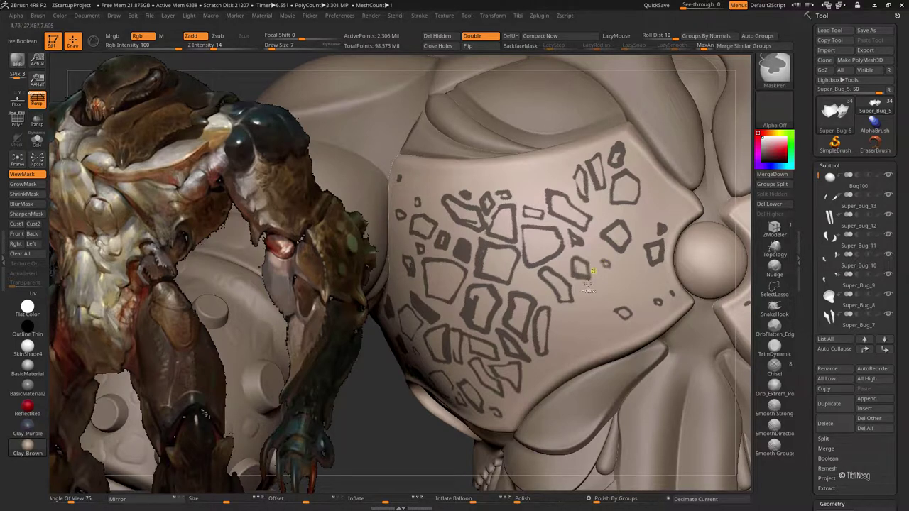
{"action": "left_click_drag", "start_coordinate": [526, 276], "coordinate": [561, 311], "text": "ctrl"}
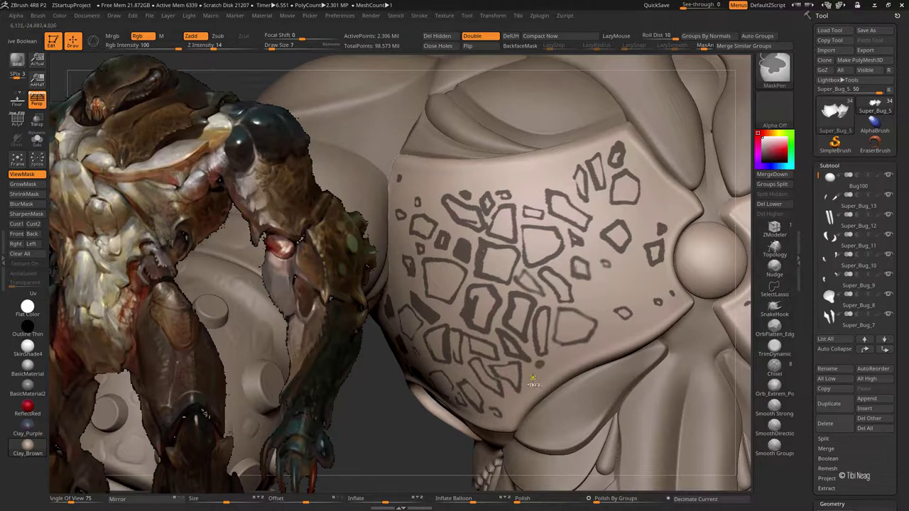
{"action": "left_click_drag", "start_coordinate": [580, 294], "coordinate": [589, 301], "text": "ctrl"}
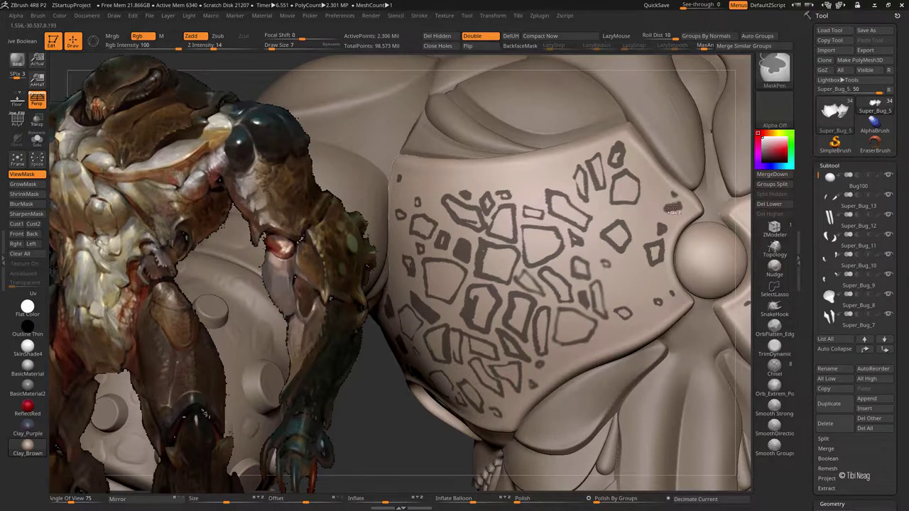
Step: Show polygroup colours and turn the masked tile shapes into a polygroup with Ctrl+W
{"action": "left_click_drag", "start_coordinate": [660, 199], "coordinate": [568, 277]}
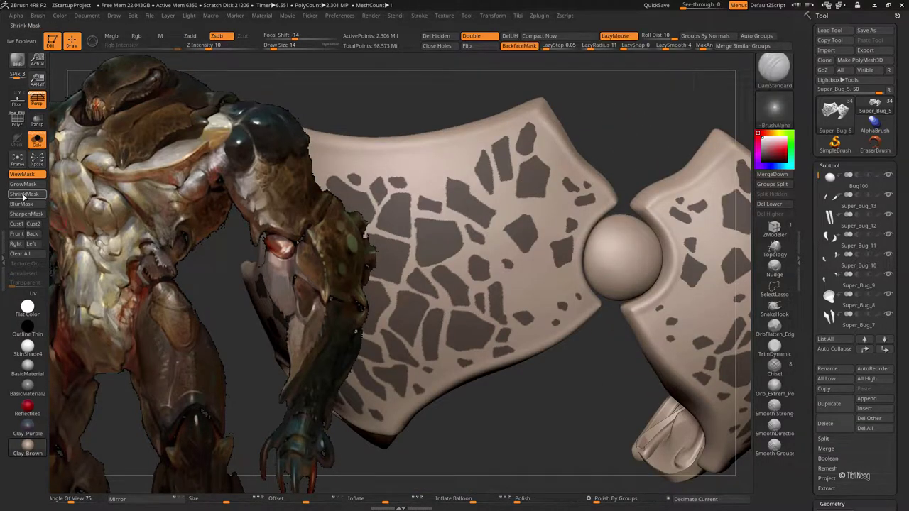
{"action": "key", "text": "ctrl+shift+a"}
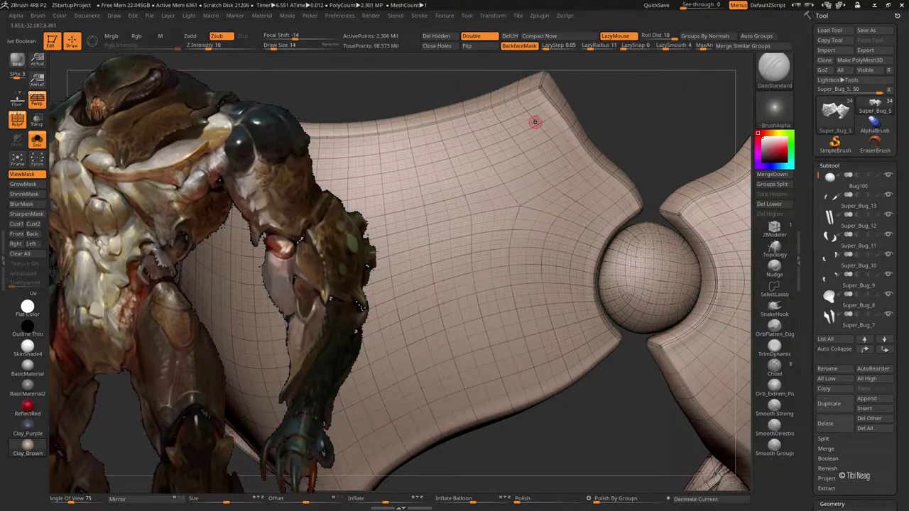
{"action": "key", "text": "shift+f"}
{"action": "key", "text": "ctrl+shift+a"}
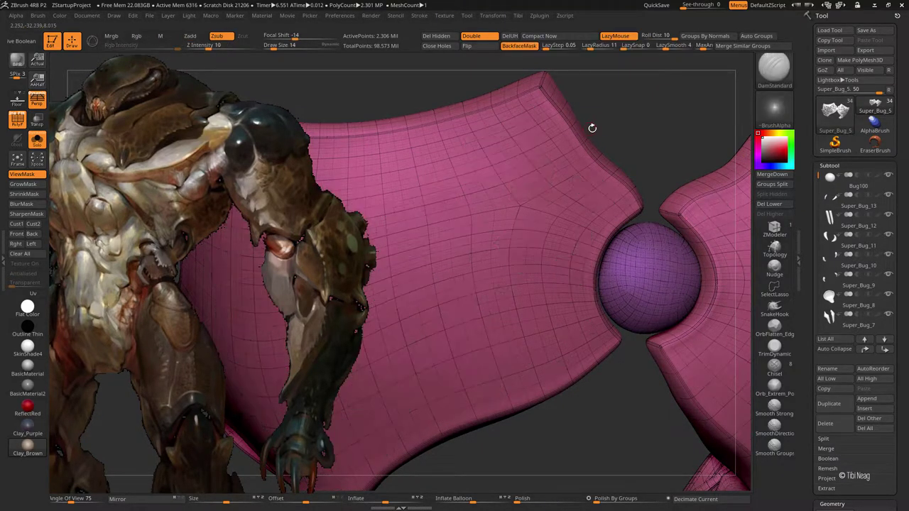
{"action": "key", "text": "ctrl+z"}
{"action": "key", "text": "ctrl+w"}
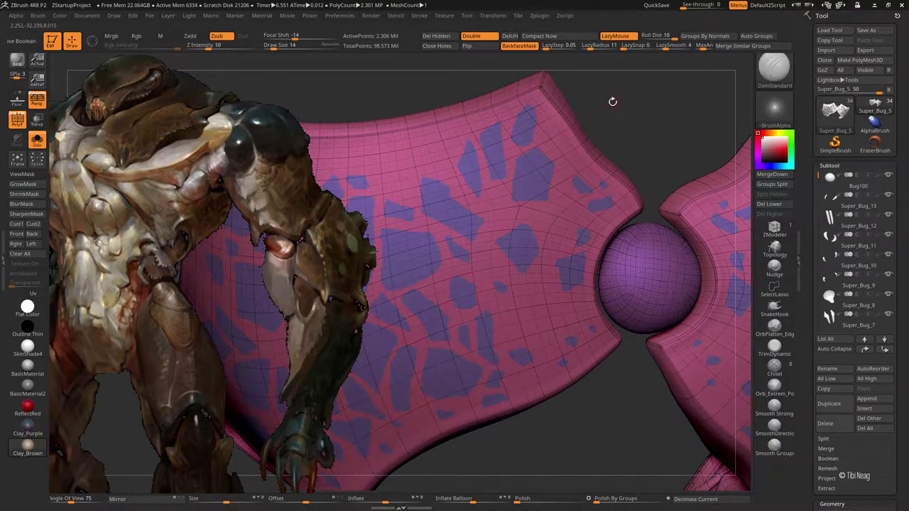
Step: Subdivide the plate to about 9.2 million points and mask everything except the blue tile polygroup
{"action": "key", "text": "ctrl+d"}
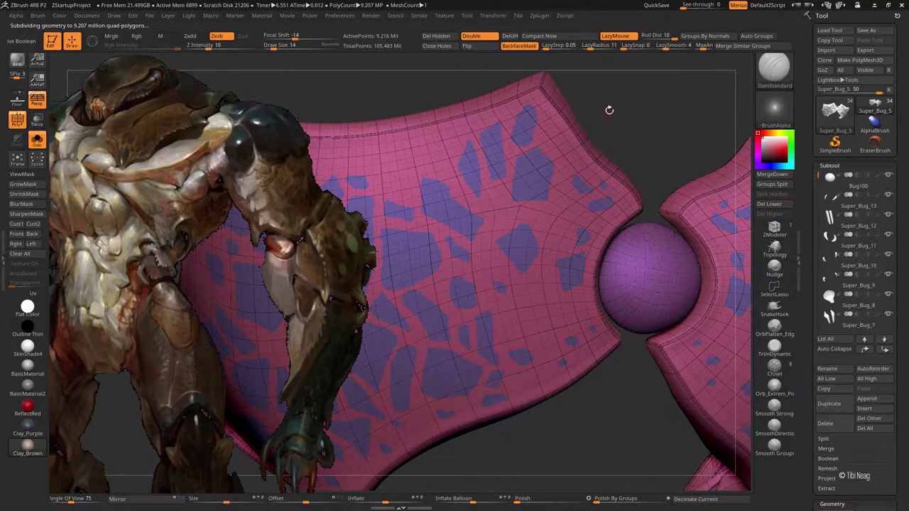
{"action": "key", "text": "w"}
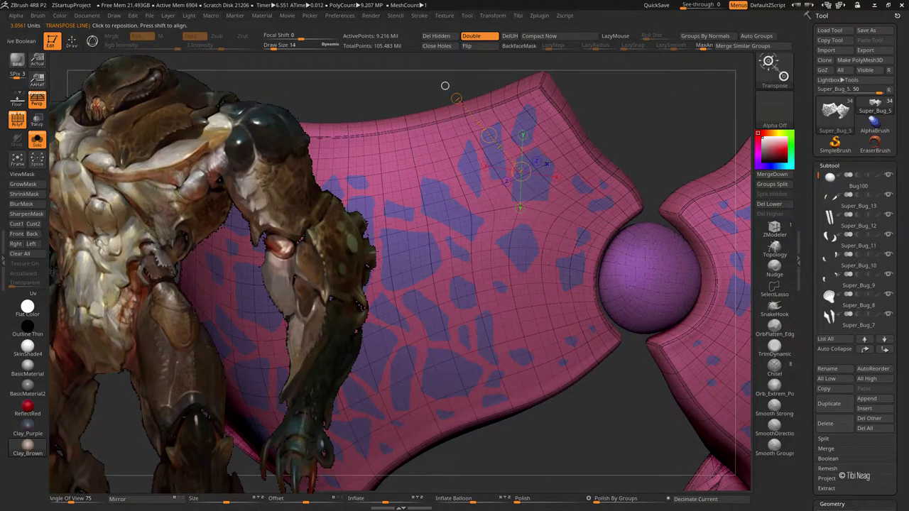
{"action": "key", "text": "shift+f"}
{"action": "left_click", "coordinate": [541, 182], "text": "ctrl"}
Step: Return to sculpt mode, turn the plate to three-quarter view and hide the mask display
{"action": "key", "text": "q"}
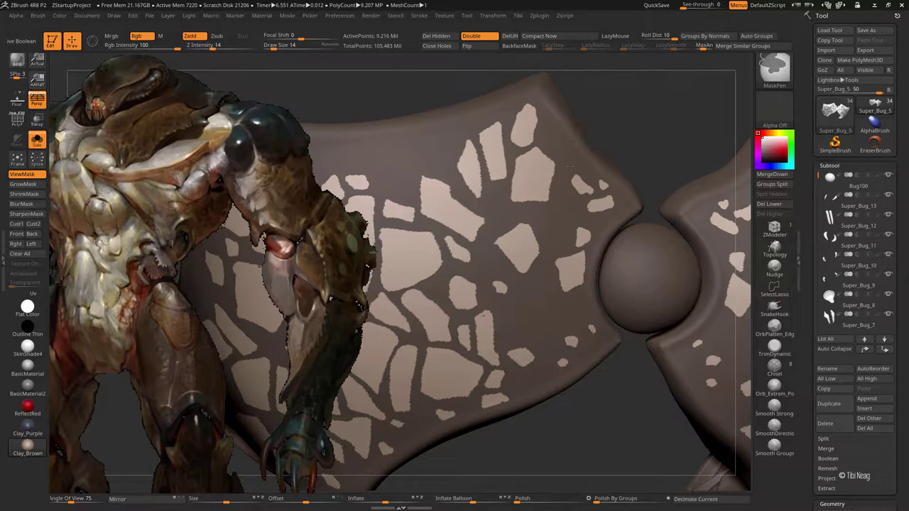
{"action": "mouse_move", "coordinate": [599, 132]}
{"action": "left_mouse_down", "text": "alt"}
{"action": "mouse_move", "coordinate": [554, 85]}
{"action": "mouse_move", "coordinate": [203, 125]}
{"action": "left_mouse_up", "text": "alt"}
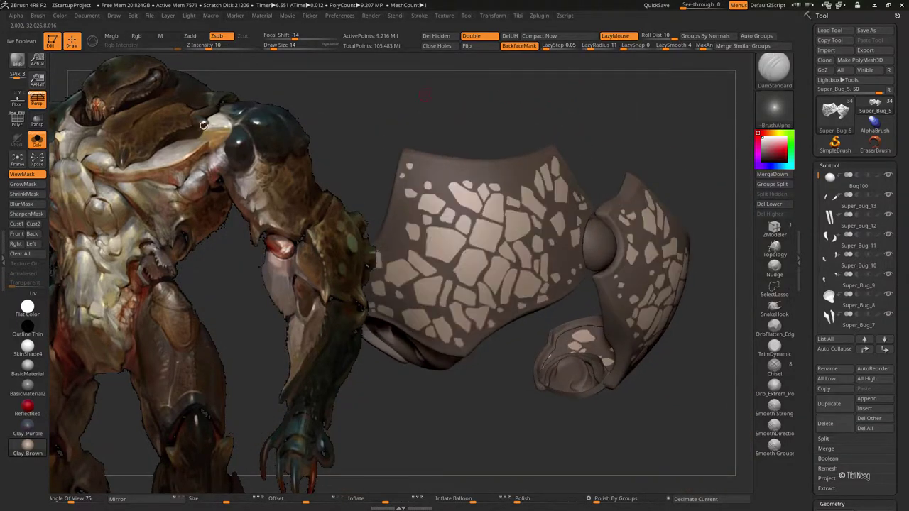
{"action": "key", "text": "ctrl+h"}
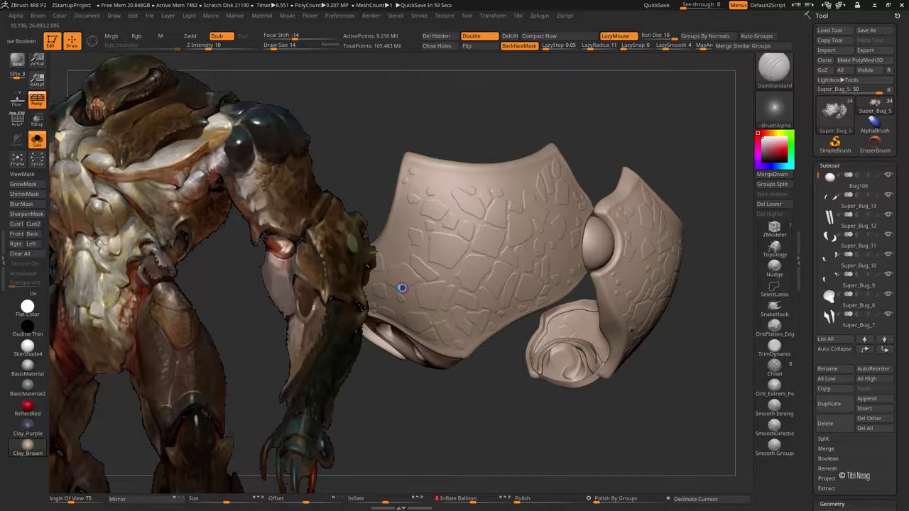
Step: Turn ViewMask back on and polish the shoulder-plate mask to round off its corners
{"action": "mouse_move", "coordinate": [432, 134]}
{"action": "left_mouse_down"}
{"action": "mouse_move", "coordinate": [426, 103]}
{"action": "mouse_move", "coordinate": [592, 128]}
{"action": "left_mouse_up"}
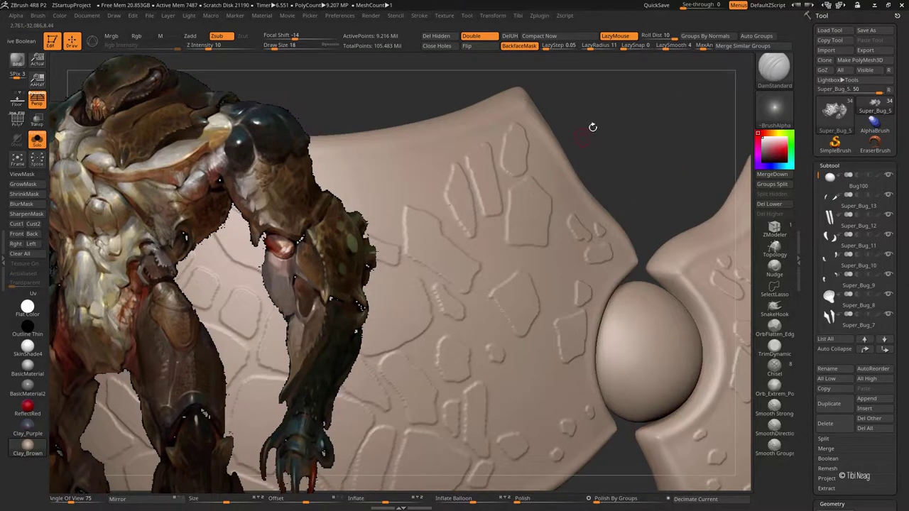
{"action": "left_click", "coordinate": [21, 174]}
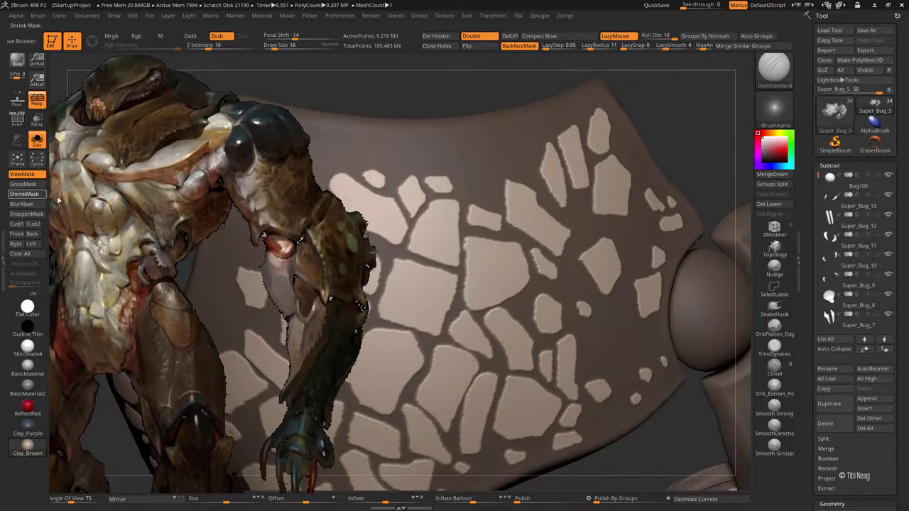
{"action": "left_click_drag", "start_coordinate": [524, 498], "coordinate": [383, 285]}
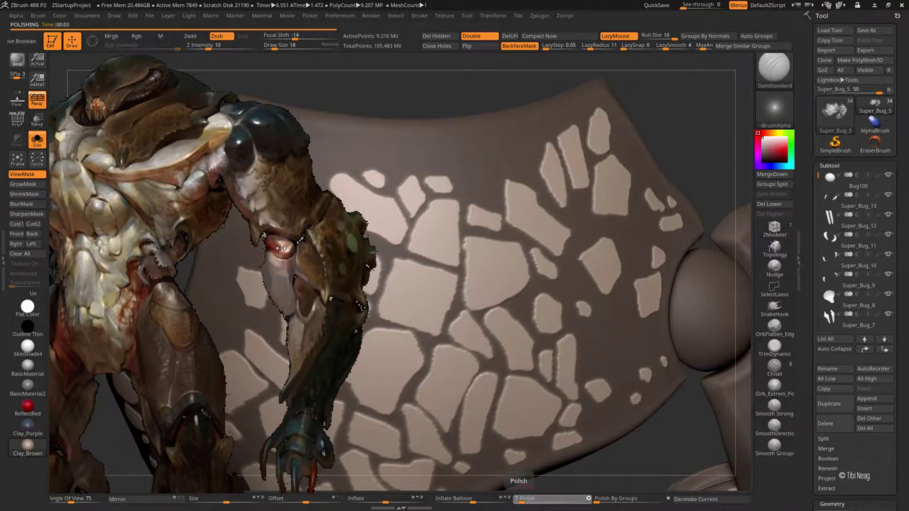
{"action": "mouse_move", "coordinate": [281, 248]}
{"action": "right_mouse_down"}
{"action": "mouse_move", "coordinate": [399, 311]}
{"action": "mouse_move", "coordinate": [496, 83]}
{"action": "mouse_move", "coordinate": [436, 71]}
{"action": "right_mouse_up"}
{"action": "key", "text": "w"}
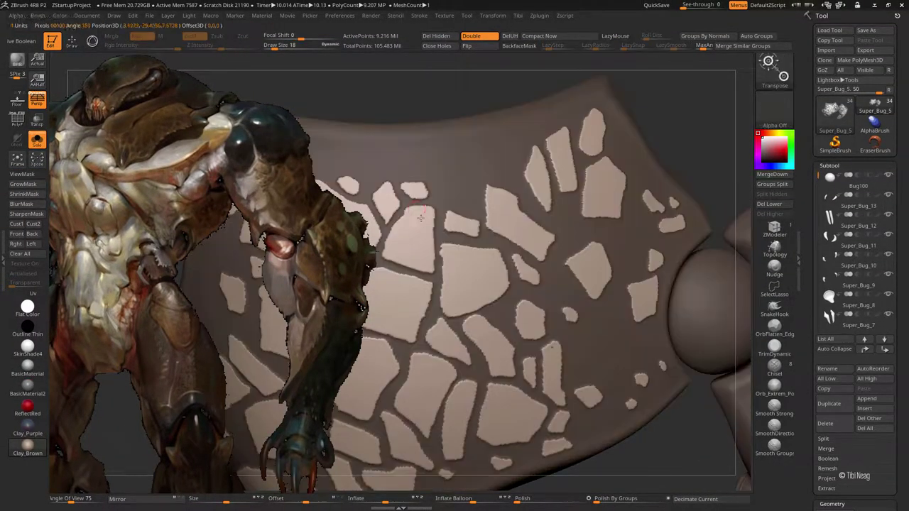
{"action": "key", "text": "q"}
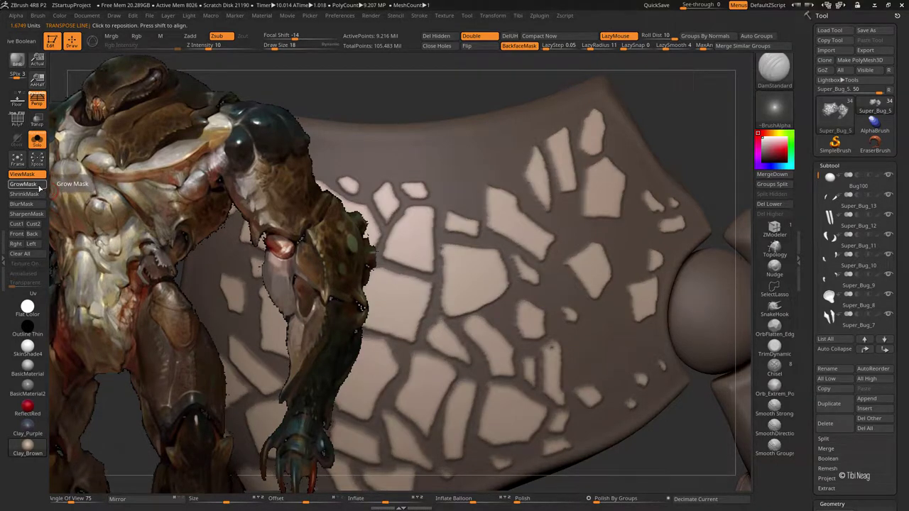
Step: Blur the tile mask edges, enlarge MaskPen, sharpen the mask twice, and recheck via ViewMask
{"action": "left_click", "coordinate": [565, 360], "text": "ctrl"}
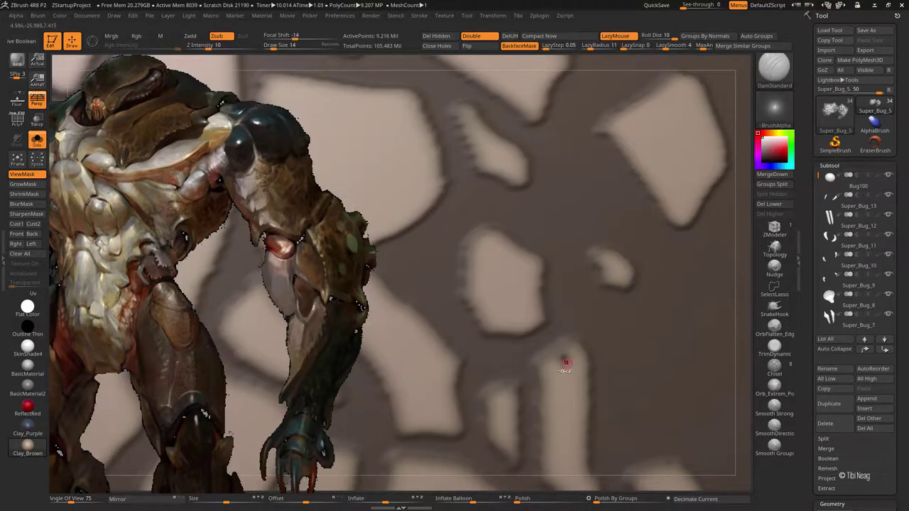
{"action": "key", "text": "ctrl"}
{"action": "key", "text": "bracketright"}
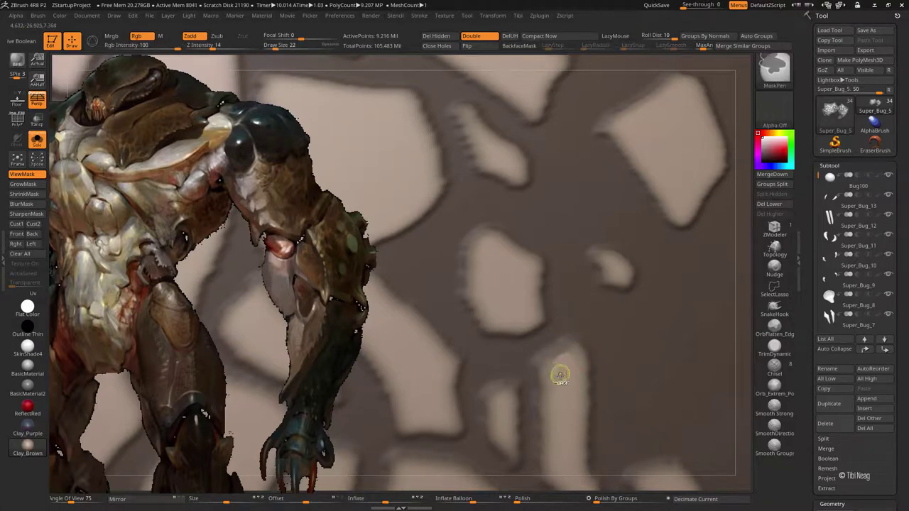
{"action": "key", "text": "bracketright"}
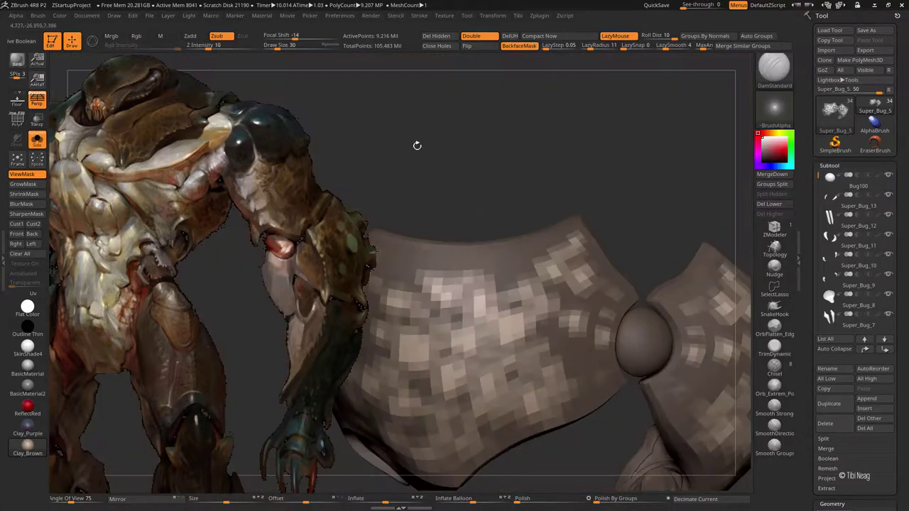
{"action": "left_click", "coordinate": [416, 144], "text": "ctrl+alt"}
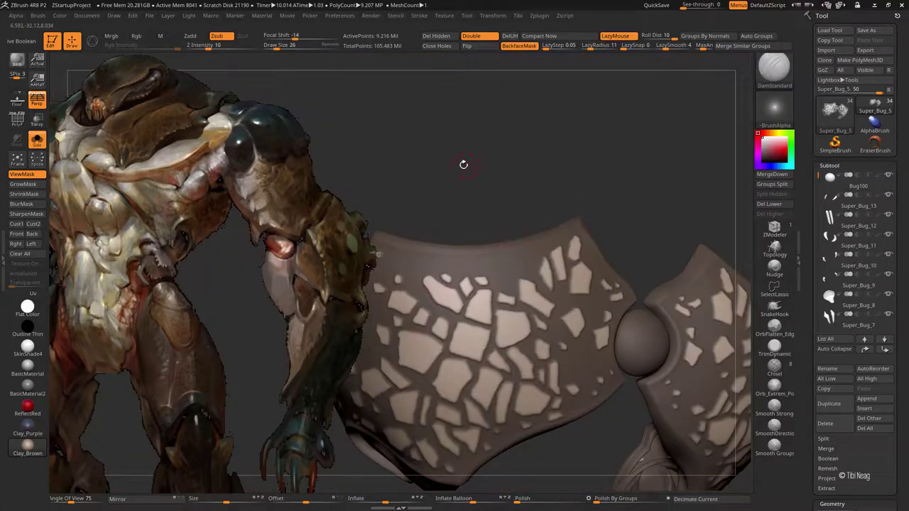
{"action": "left_click", "coordinate": [396, 152], "text": "ctrl+alt"}
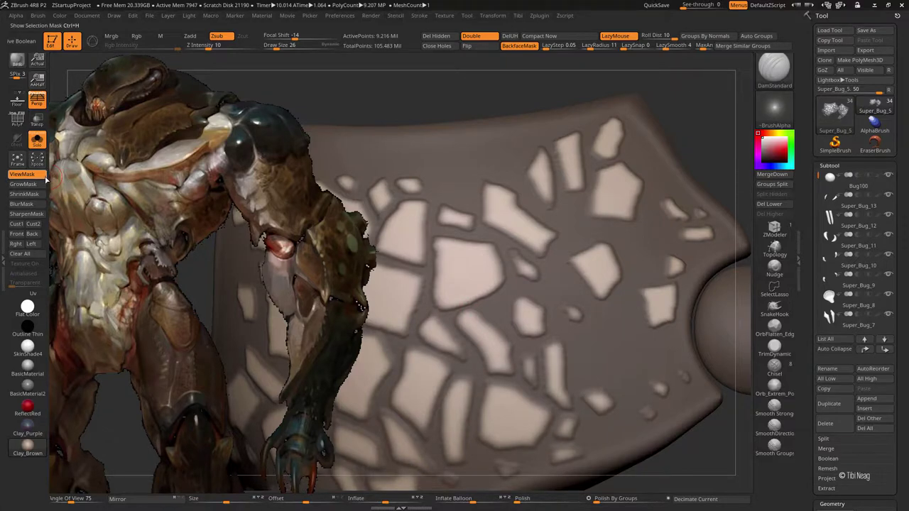
{"action": "left_click", "coordinate": [21, 174]}
{"action": "left_click", "coordinate": [30, 187]}
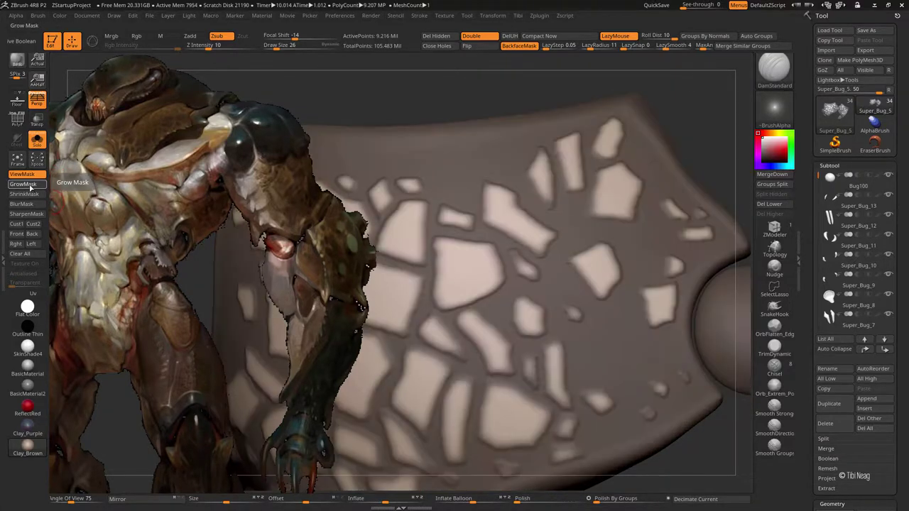
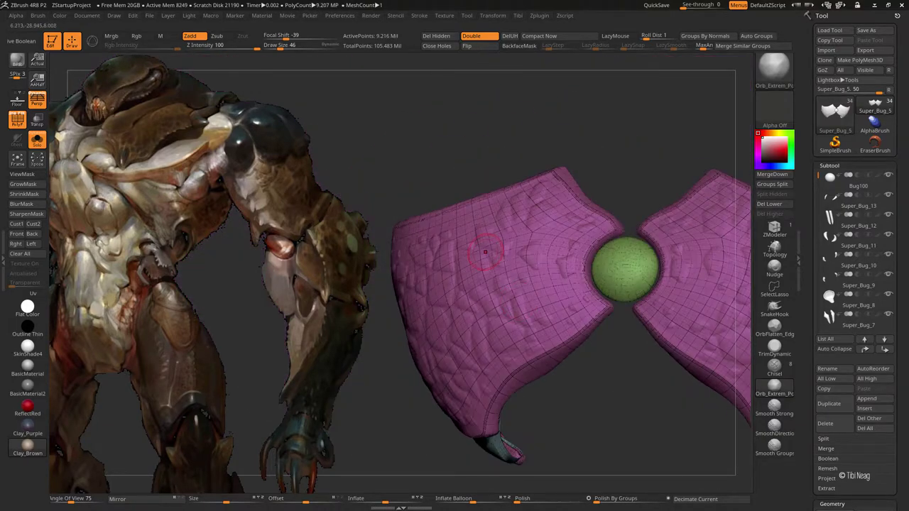
Step: Check the green ball inside the joint by hiding and isolating it, then show all parts again
{"action": "left_click_drag", "start_coordinate": [485, 252], "coordinate": [580, 119]}
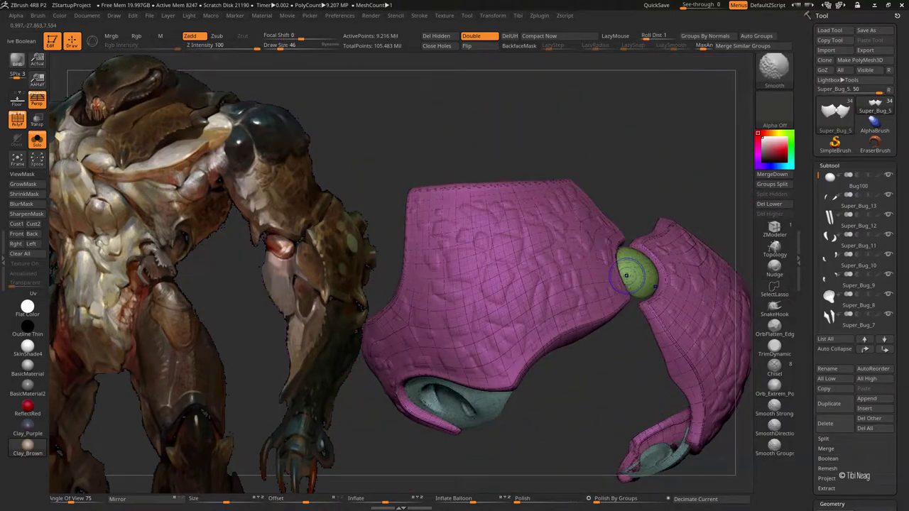
{"action": "left_click", "coordinate": [631, 263], "text": "ctrl+alt+shift"}
{"action": "left_click", "coordinate": [604, 132], "text": "ctrl+shift"}
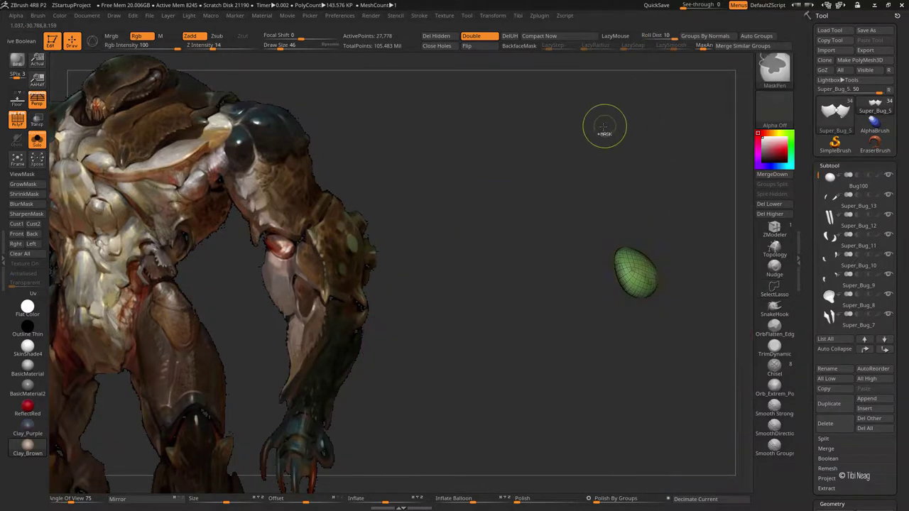
{"action": "left_click", "coordinate": [590, 115], "text": "ctrl+shift"}
{"action": "left_click_drag", "start_coordinate": [590, 116], "coordinate": [600, 126], "text": "ctrl+shift"}
Step: Step to the highest subdivision level, Groups Split the plate into two SubTools, and turn off PolyF
{"action": "key", "text": "d"}
{"action": "key", "text": "d"}
{"action": "key", "text": "d"}
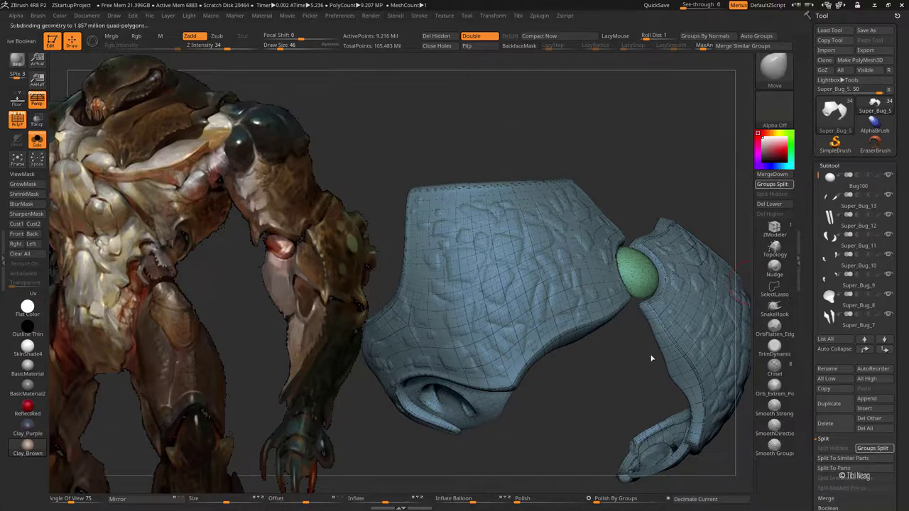
{"action": "key", "text": "d"}
{"action": "key", "text": "d"}
{"action": "key", "text": "d"}
{"action": "key", "text": "d"}
{"action": "key", "text": "d"}
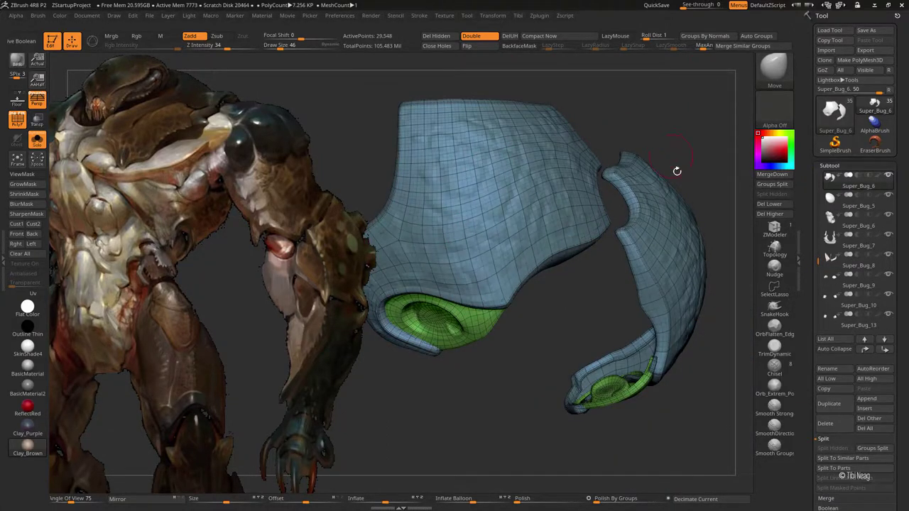
{"action": "key", "text": "d"}
{"action": "left_click", "coordinate": [772, 184]}
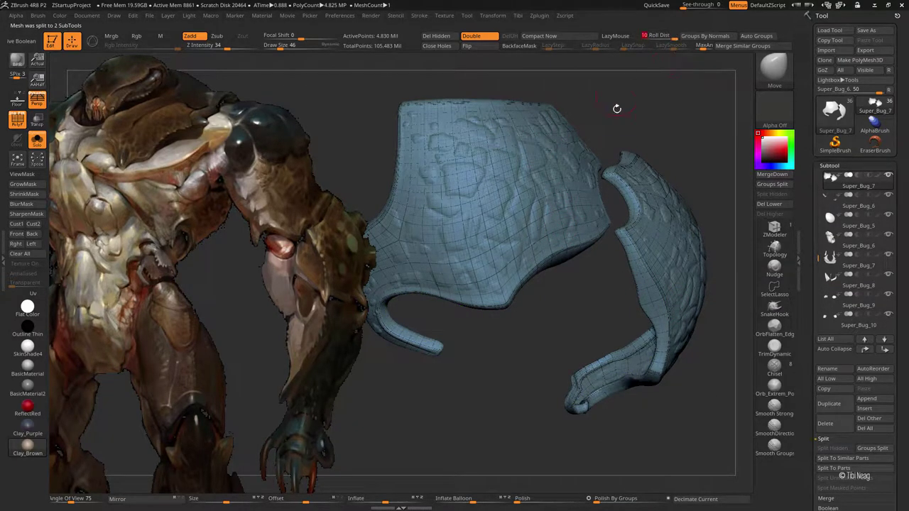
{"action": "key", "text": "shift+f"}
Step: Select the DamStandard brush with Zsub and LazyMouse enabled
{"action": "mouse_move", "coordinate": [615, 106]}
{"action": "left_mouse_down"}
{"action": "mouse_move", "coordinate": [533, 348]}
{"action": "mouse_move", "coordinate": [504, 327]}
{"action": "mouse_move", "coordinate": [488, 373]}
{"action": "mouse_move", "coordinate": [449, 329]}
{"action": "left_mouse_up"}
{"action": "key", "text": "b"}
{"action": "key", "text": "d"}
{"action": "key", "text": "s"}
Step: Zoom in on the plate's upper-left corner and carve a sharp crease along a stone bump's edge
{"action": "mouse_move", "coordinate": [406, 163]}
{"action": "left_mouse_down", "text": "alt"}
{"action": "mouse_move", "coordinate": [576, 60]}
{"action": "mouse_move", "coordinate": [436, 211]}
{"action": "mouse_move", "coordinate": [420, 215]}
{"action": "left_mouse_up", "text": "alt"}
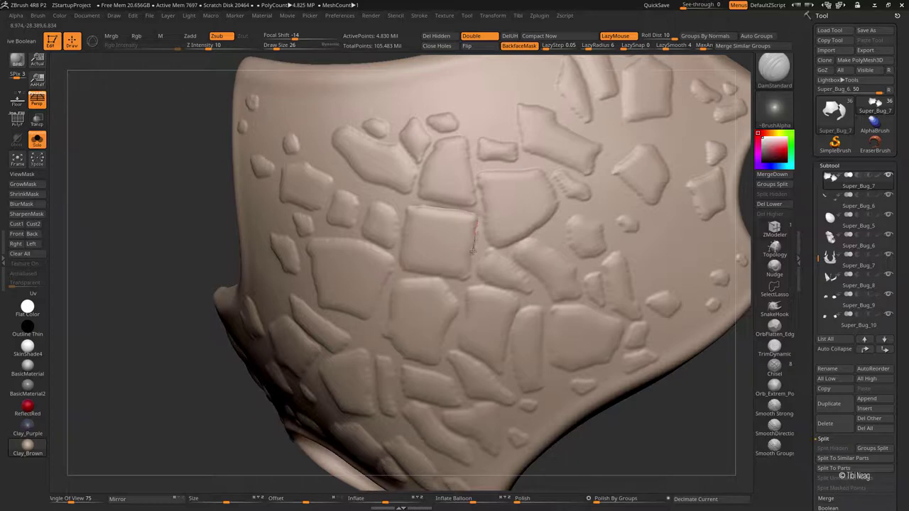
{"action": "left_click_drag", "start_coordinate": [472, 249], "coordinate": [404, 218]}
{"action": "left_click_drag", "start_coordinate": [397, 254], "coordinate": [353, 228]}
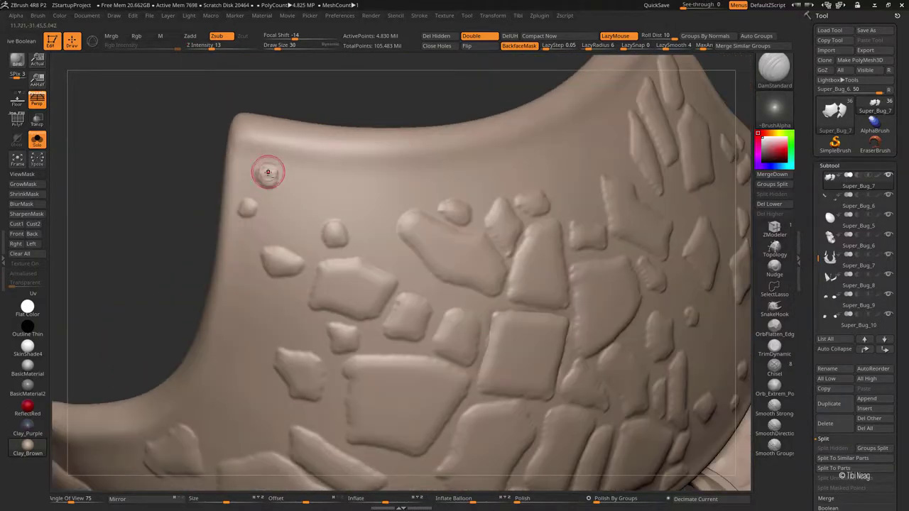
{"action": "left_click_drag", "start_coordinate": [260, 171], "coordinate": [284, 173]}
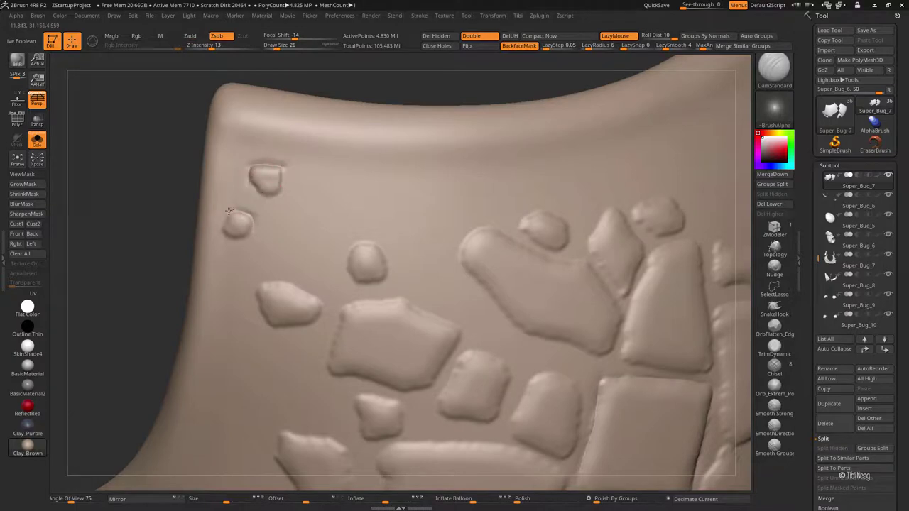
{"action": "left_click_drag", "start_coordinate": [221, 232], "coordinate": [333, 227]}
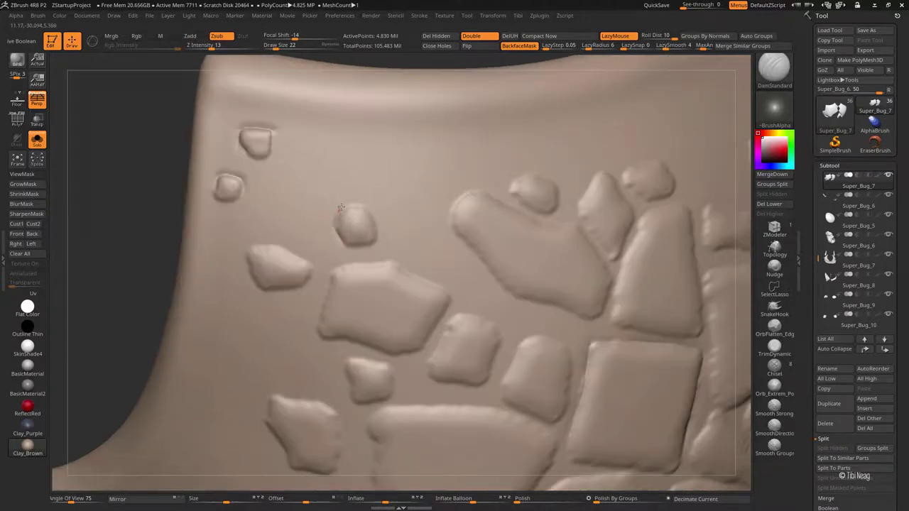
{"action": "left_click_drag", "start_coordinate": [265, 247], "coordinate": [308, 268]}
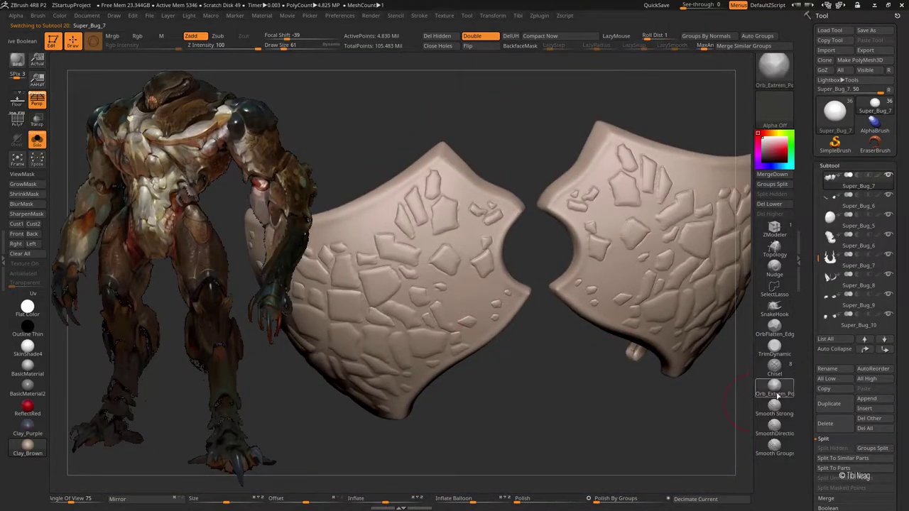
Step: Turn on LazyMouse and BackfaceMask, enlarge the brush, and drop to a lower subdivision level
{"action": "left_click", "coordinate": [631, 37]}
{"action": "left_click", "coordinate": [519, 45]}
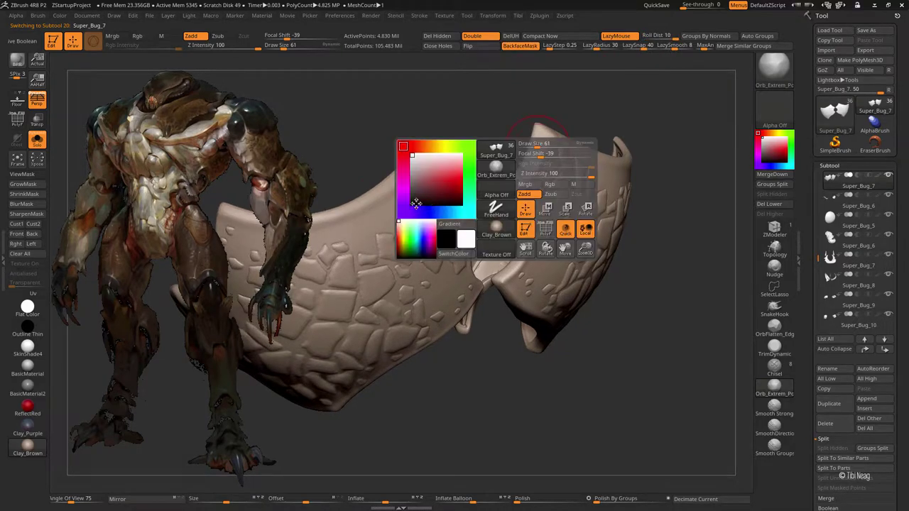
{"action": "key", "text": "bracketright"}
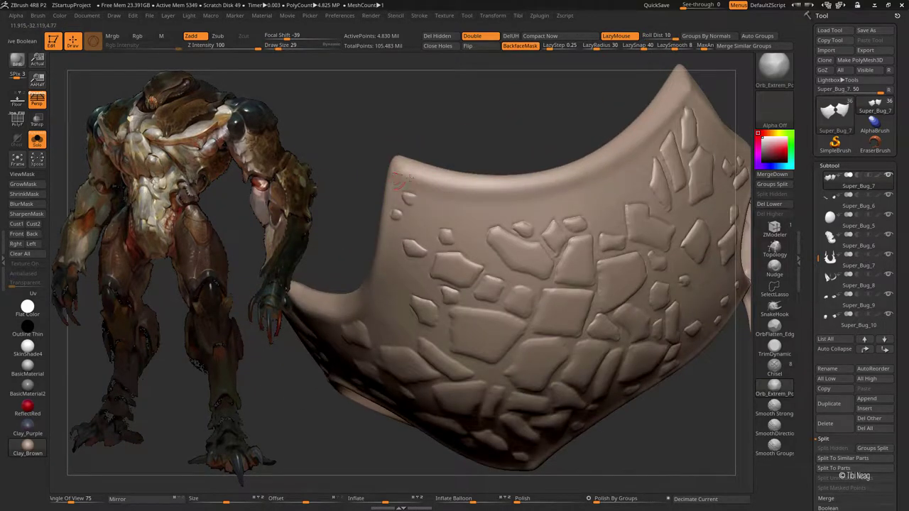
{"action": "left_click_drag", "start_coordinate": [430, 149], "coordinate": [438, 134]}
{"action": "key", "text": "shift+d"}
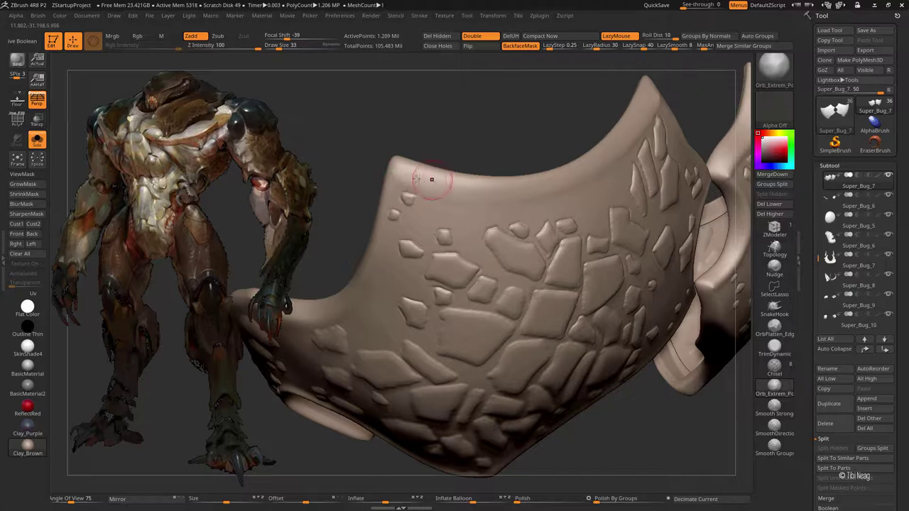
Step: Set LazySnap to 0
{"action": "right_click_drag", "start_coordinate": [400, 167], "coordinate": [404, 171]}
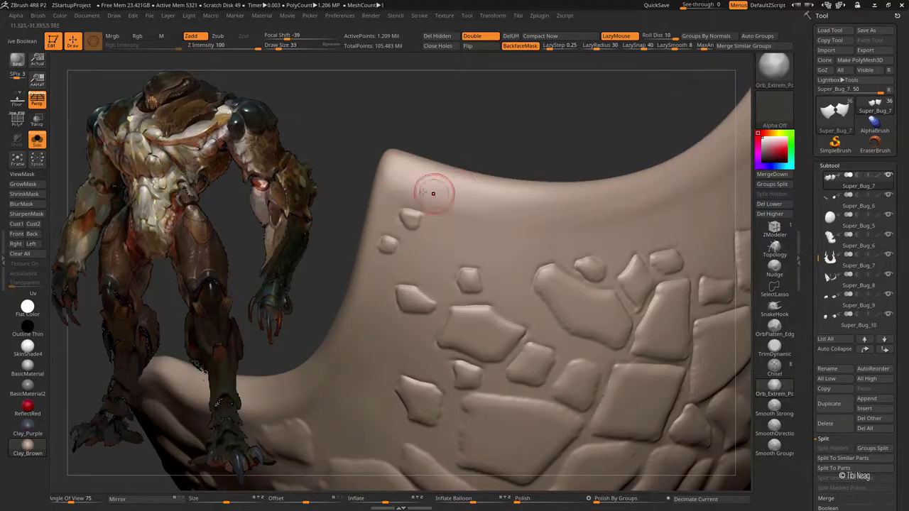
{"action": "right_click_drag", "start_coordinate": [566, 201], "coordinate": [413, 226]}
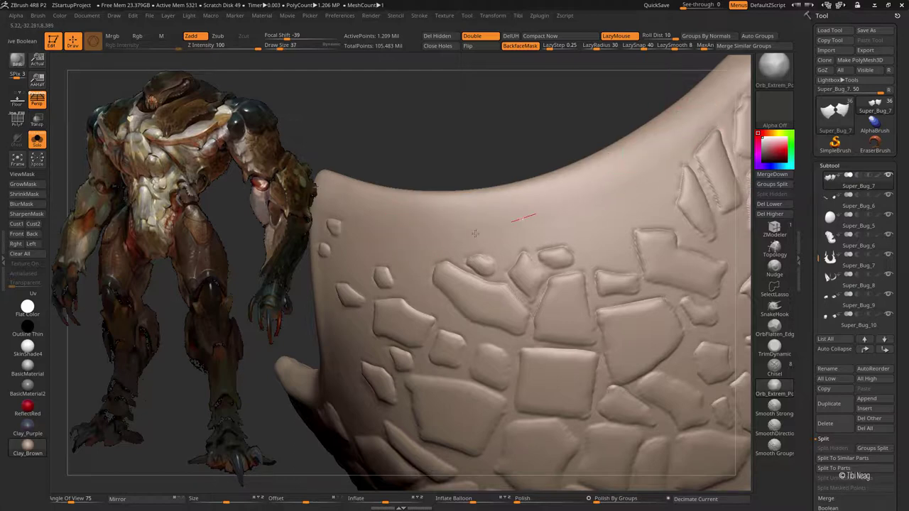
{"action": "right_click_drag", "start_coordinate": [578, 189], "coordinate": [471, 223]}
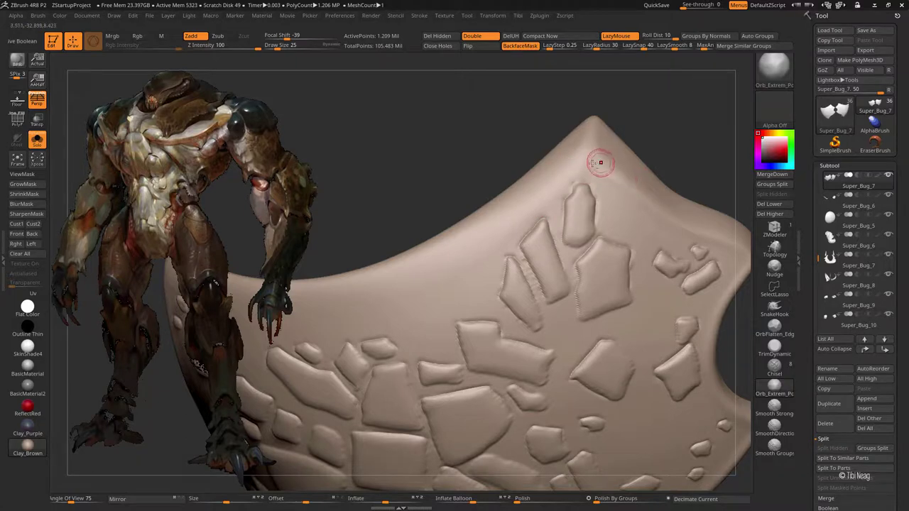
{"action": "right_click_drag", "start_coordinate": [599, 158], "coordinate": [462, 218]}
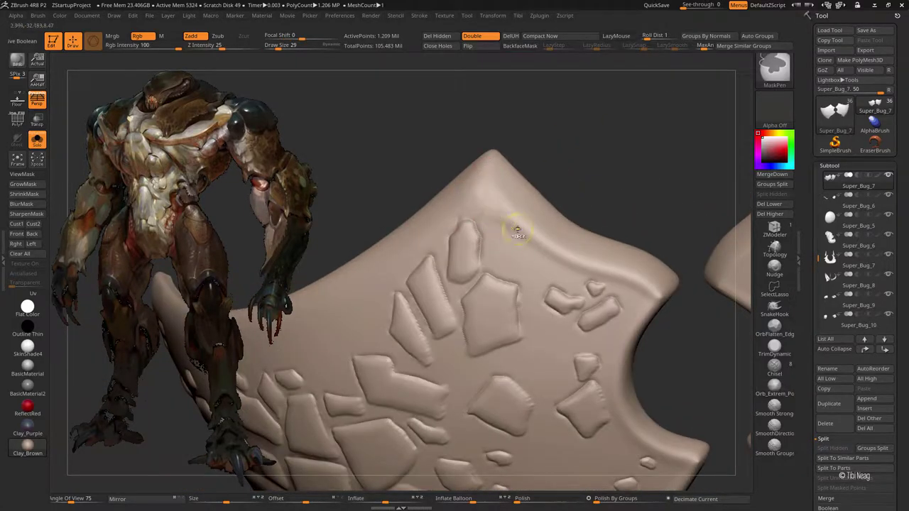
{"action": "type", "text": "0"}
{"action": "key", "text": "Return"}
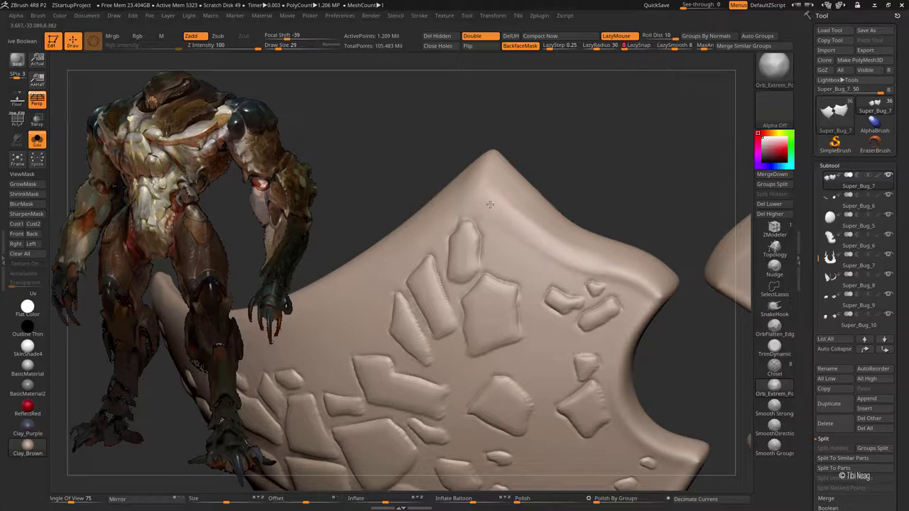
Step: Shape the plate's edges around the hole with the Orb brush, adjusting brush size as needed
{"action": "key", "text": "bracketleft"}
{"action": "key", "text": "bracketleft"}
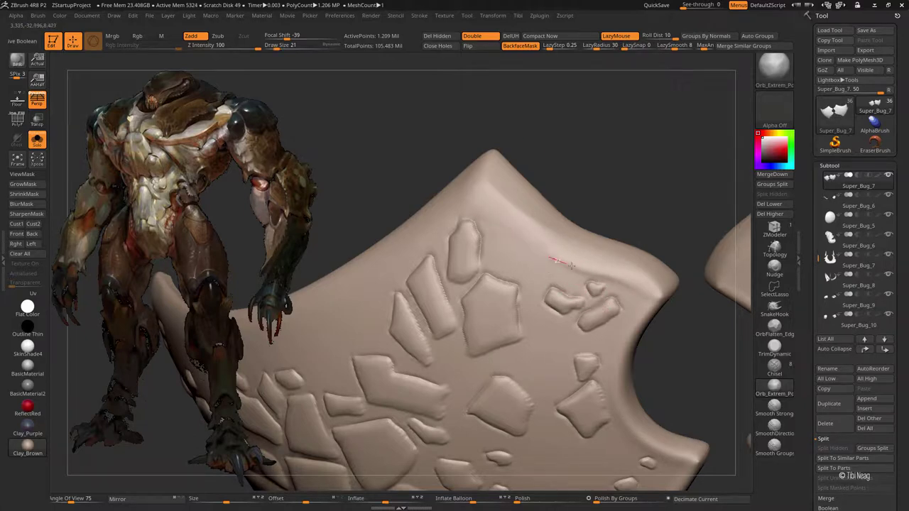
{"action": "left_click_drag", "start_coordinate": [671, 297], "coordinate": [659, 286]}
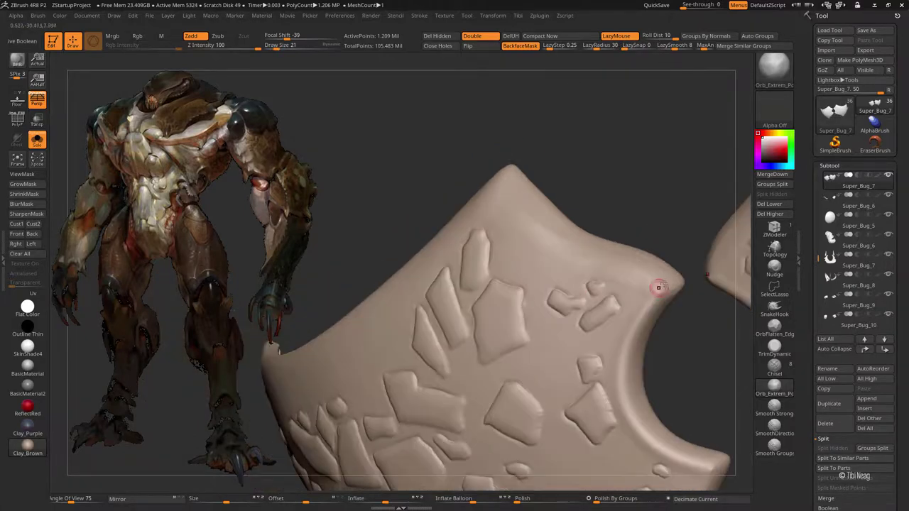
{"action": "key", "text": "bracketright"}
{"action": "key", "text": "bracketright"}
{"action": "key", "text": "bracketright"}
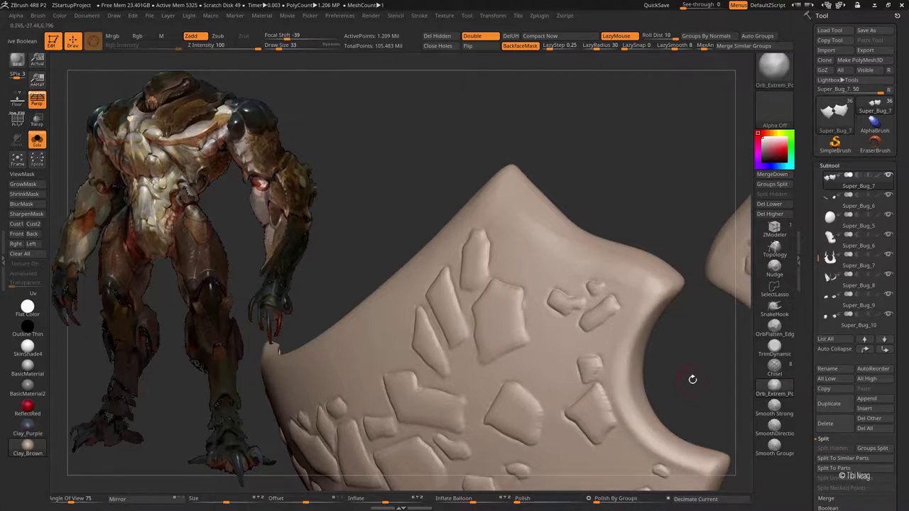
{"action": "left_click_drag", "start_coordinate": [692, 379], "coordinate": [632, 348]}
{"action": "key", "text": "bracketright"}
{"action": "key", "text": "bracketright"}
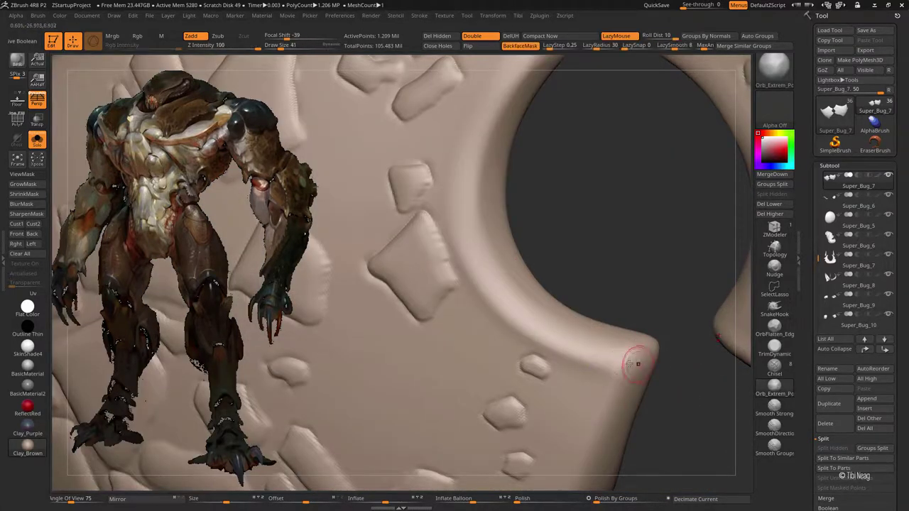
{"action": "left_click_drag", "start_coordinate": [604, 339], "coordinate": [523, 298]}
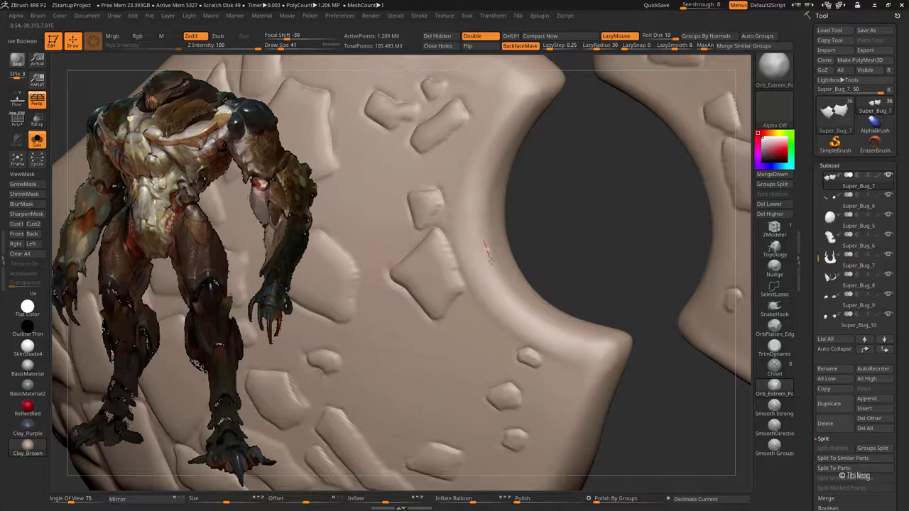
{"action": "mouse_move", "coordinate": [532, 369]}
{"action": "left_mouse_down"}
{"action": "mouse_move", "coordinate": [405, 152]}
{"action": "mouse_move", "coordinate": [403, 190]}
{"action": "mouse_move", "coordinate": [412, 174]}
{"action": "left_mouse_up"}
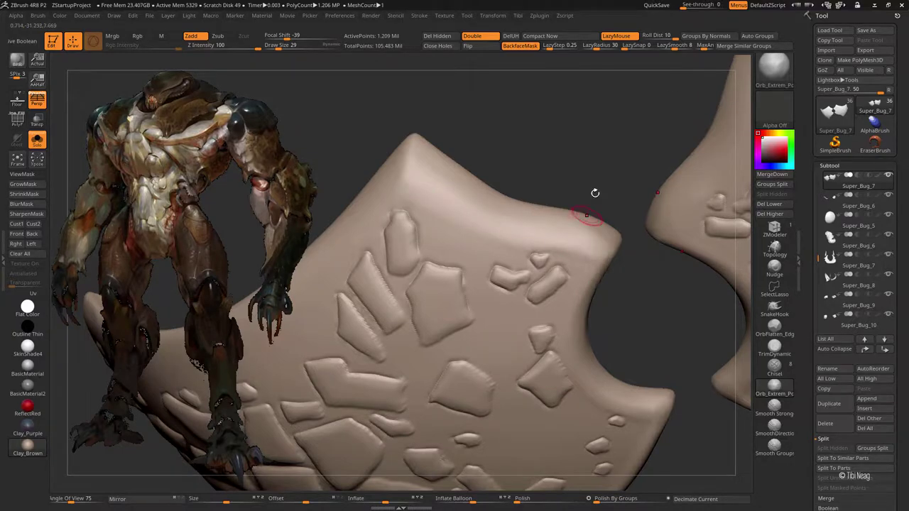
{"action": "mouse_move", "coordinate": [595, 193]}
{"action": "left_mouse_down"}
{"action": "mouse_move", "coordinate": [560, 248]}
{"action": "mouse_move", "coordinate": [475, 209]}
{"action": "mouse_move", "coordinate": [369, 72]}
{"action": "left_mouse_up"}
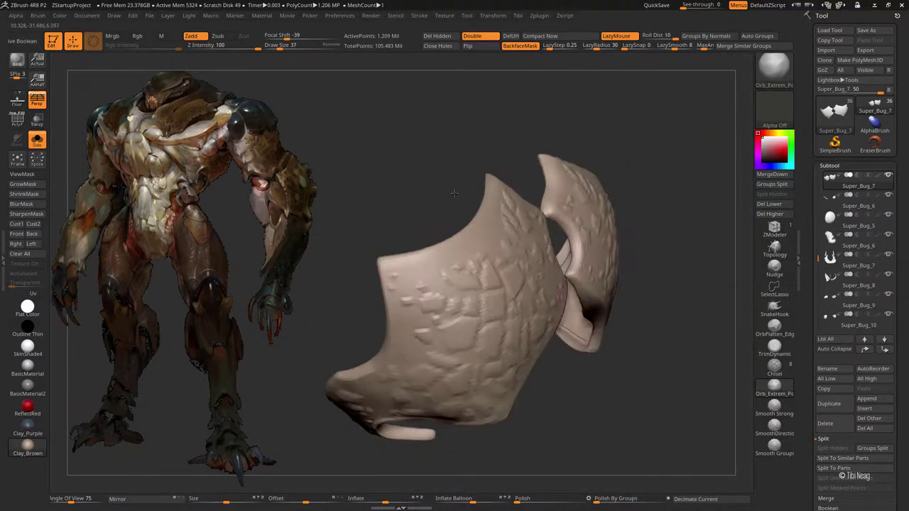
Step: Turn Solo off to check the whole creature, then select Super_Bug_7 and solo it
{"action": "key", "text": "ctrl+shift+s"}
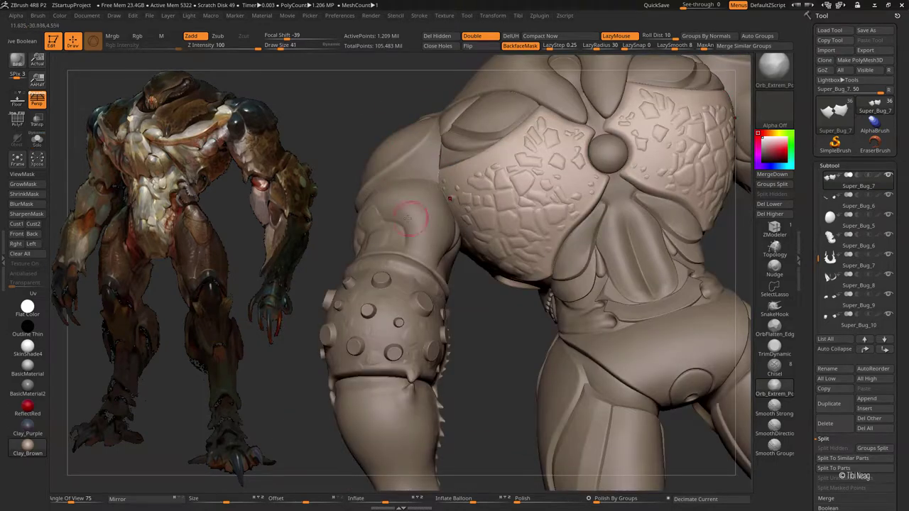
{"action": "left_click_drag", "start_coordinate": [469, 324], "coordinate": [471, 353]}
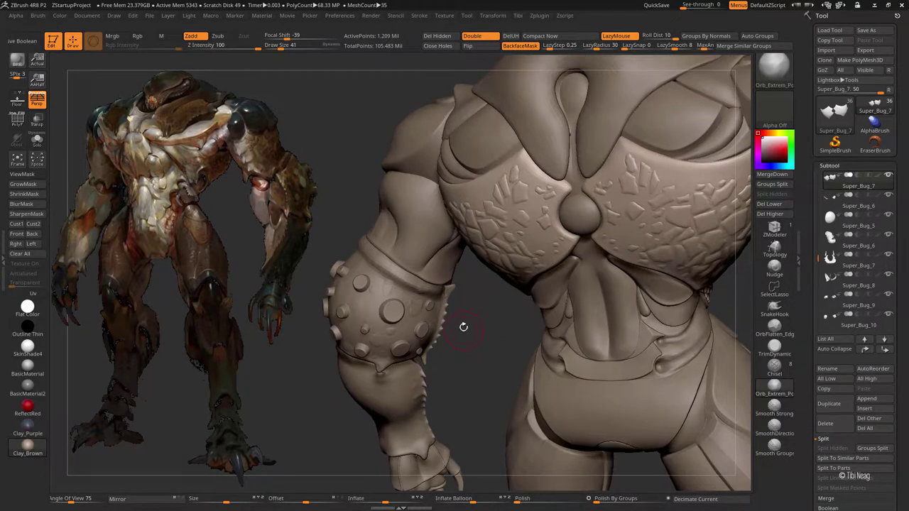
{"action": "key", "text": "f"}
{"action": "left_click", "coordinate": [502, 193], "text": "alt"}
{"action": "key", "text": "f"}
{"action": "mouse_move", "coordinate": [502, 193]}
{"action": "right_mouse_down", "text": "ctrl"}
{"action": "mouse_move", "coordinate": [467, 196]}
{"action": "mouse_move", "coordinate": [485, 216]}
{"action": "mouse_move", "coordinate": [702, 121]}
{"action": "mouse_move", "coordinate": [407, 219]}
{"action": "mouse_move", "coordinate": [431, 192]}
{"action": "right_mouse_up", "text": "ctrl"}
Step: Select the DamStandard brush with Zsub and LazyMouse enabled
{"action": "key", "text": "b"}
{"action": "key", "text": "d"}
{"action": "key", "text": "s"}
Step: Subdivide the plate up one level and crease the large stone's top and left edges
{"action": "key", "text": "ctrl+d"}
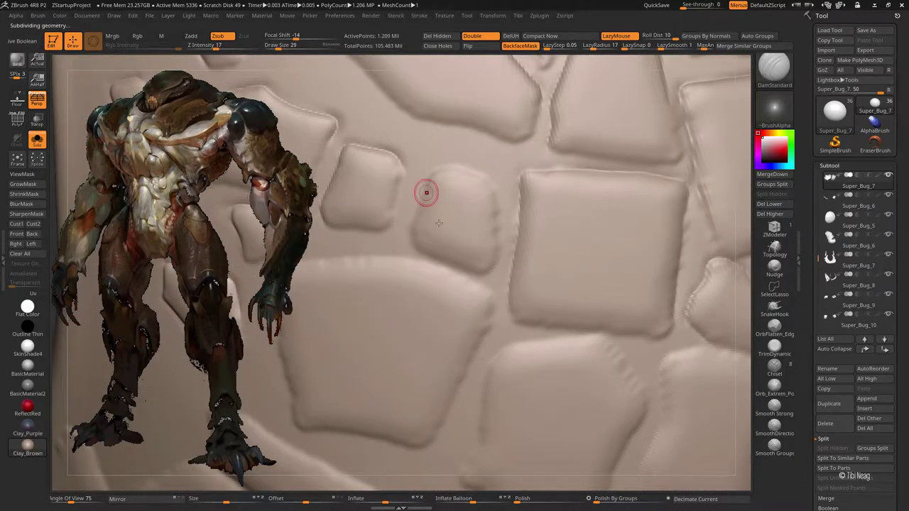
{"action": "left_click_drag", "start_coordinate": [430, 171], "coordinate": [532, 158]}
{"action": "key", "text": "b"}
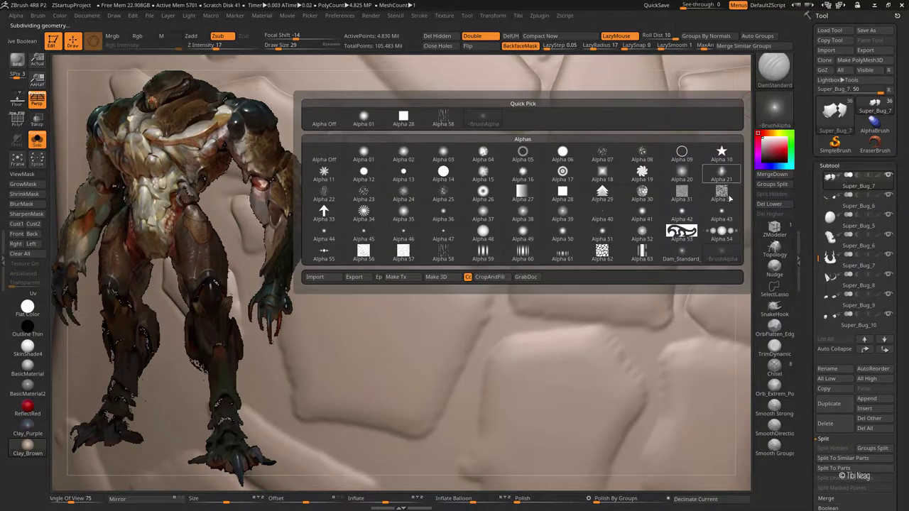
{"action": "mouse_move", "coordinate": [555, 223]}
{"action": "left_mouse_down"}
{"action": "mouse_move", "coordinate": [463, 221]}
{"action": "mouse_move", "coordinate": [426, 268]}
{"action": "mouse_move", "coordinate": [443, 228]}
{"action": "left_mouse_up"}
{"action": "left_click_drag", "start_coordinate": [414, 272], "coordinate": [412, 260]}
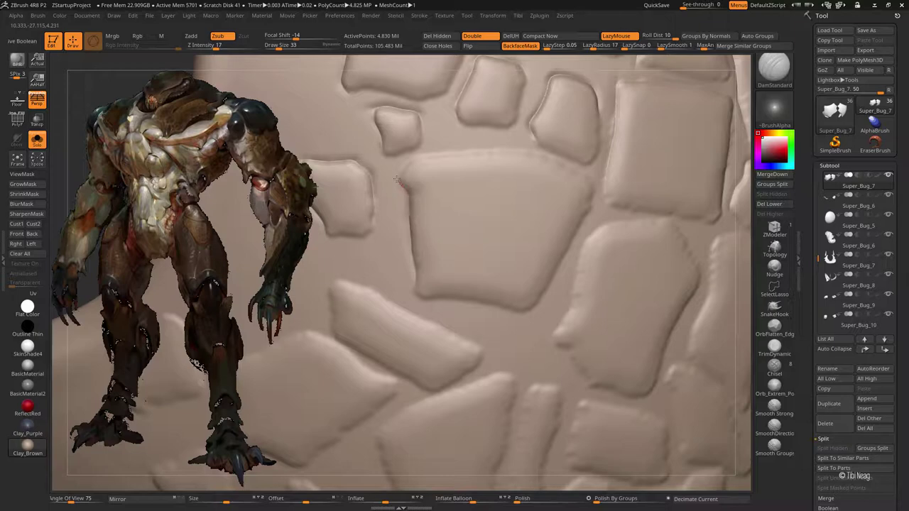
{"action": "mouse_move", "coordinate": [411, 156]}
{"action": "left_mouse_down"}
{"action": "mouse_move", "coordinate": [483, 150]}
{"action": "mouse_move", "coordinate": [561, 163]}
{"action": "left_mouse_up"}
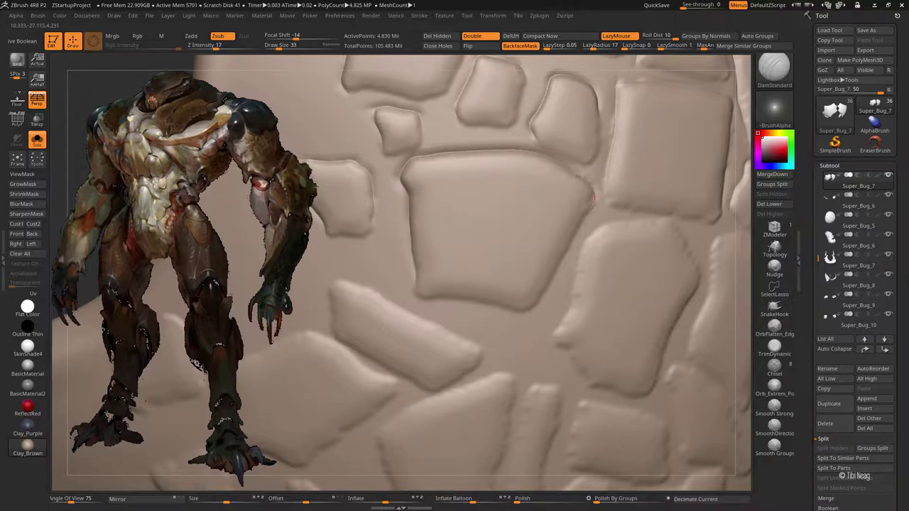
{"action": "mouse_move", "coordinate": [593, 199]}
{"action": "left_mouse_down"}
{"action": "mouse_move", "coordinate": [481, 217]}
{"action": "mouse_move", "coordinate": [436, 270]}
{"action": "mouse_move", "coordinate": [452, 222]}
{"action": "left_mouse_up"}
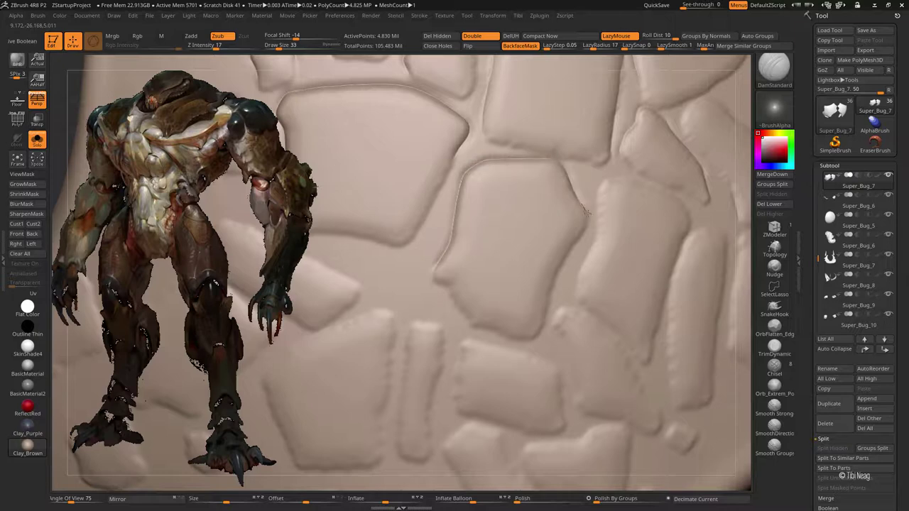
{"action": "mouse_move", "coordinate": [475, 189]}
{"action": "left_mouse_down"}
{"action": "mouse_move", "coordinate": [487, 223]}
{"action": "mouse_move", "coordinate": [418, 261]}
{"action": "mouse_move", "coordinate": [436, 205]}
{"action": "left_mouse_up"}
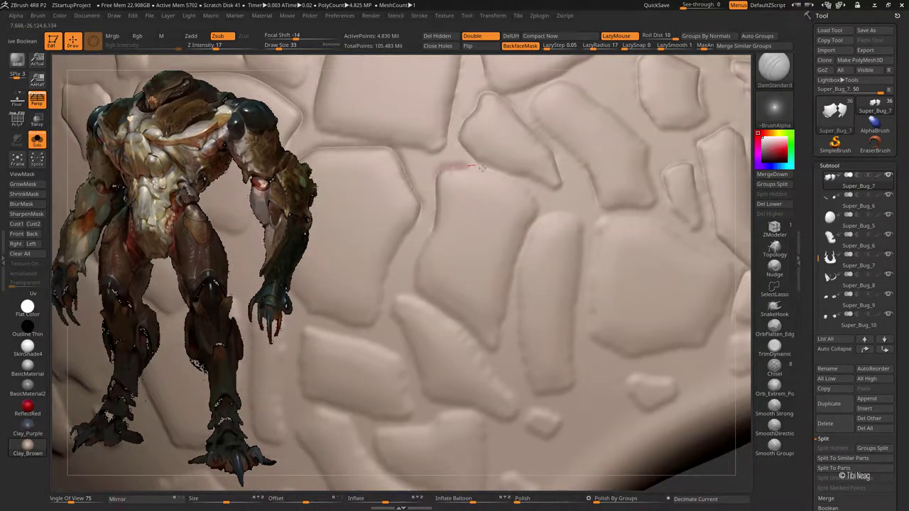
{"action": "left_click_drag", "start_coordinate": [482, 168], "coordinate": [538, 206]}
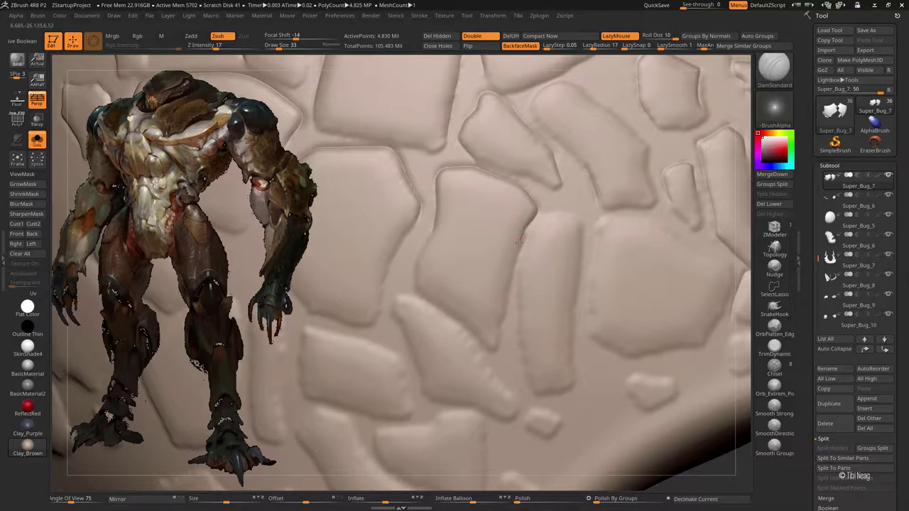
Step: Sculpt a new raised tile-like bump on the plate
{"action": "right_click_drag", "start_coordinate": [497, 266], "coordinate": [455, 266]}
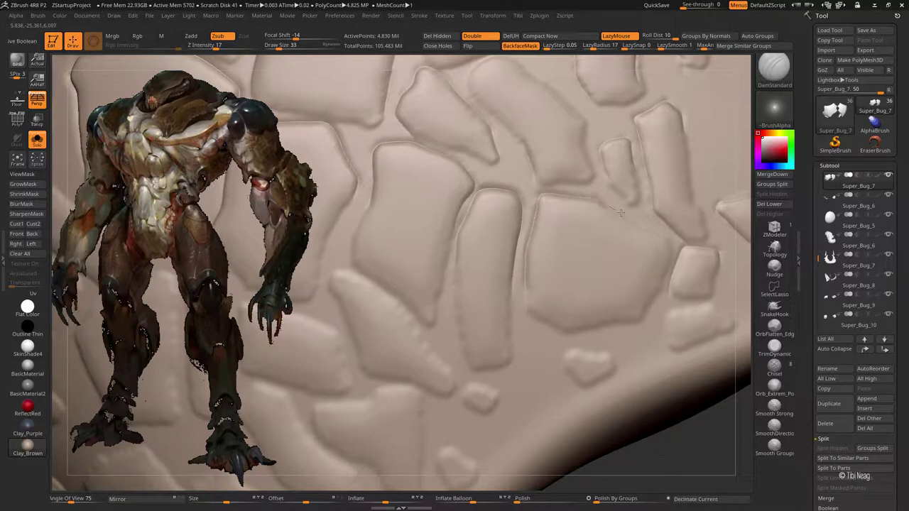
{"action": "right_click_drag", "start_coordinate": [649, 304], "coordinate": [424, 292]}
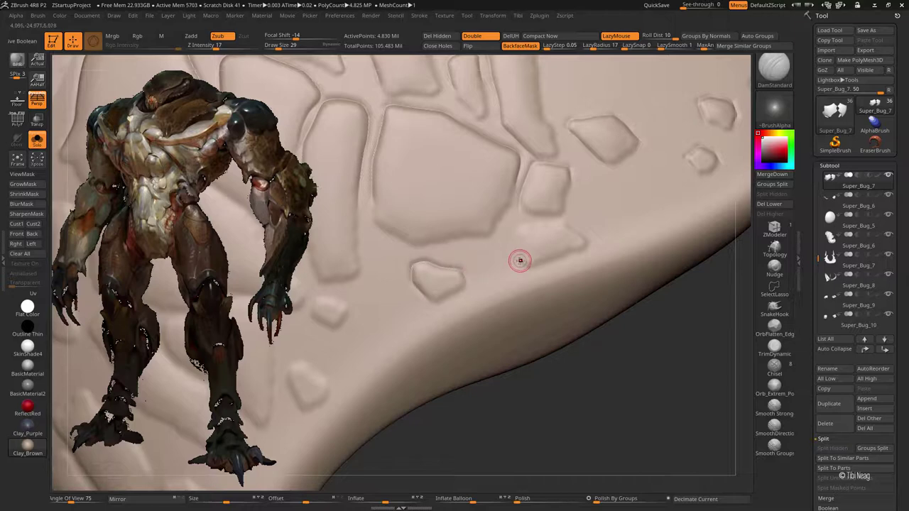
{"action": "right_click_drag", "start_coordinate": [573, 227], "coordinate": [460, 197]}
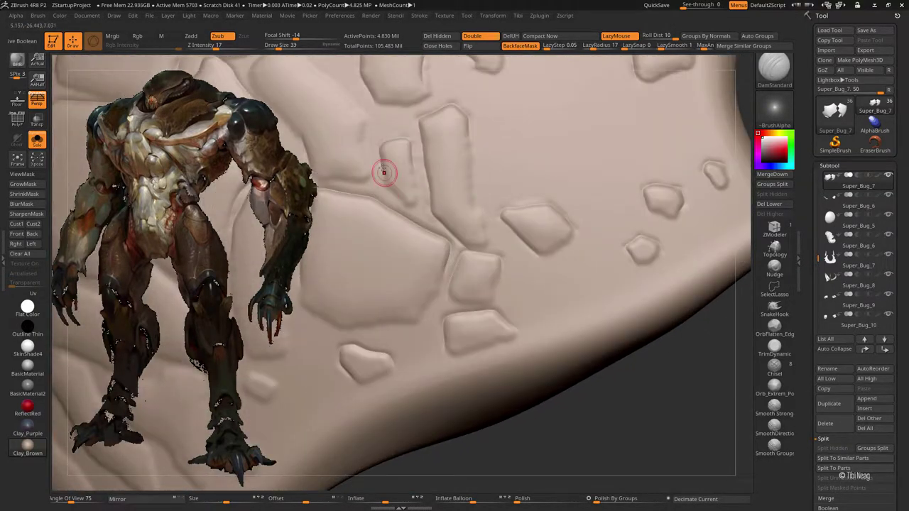
{"action": "right_click_drag", "start_coordinate": [384, 173], "coordinate": [440, 210]}
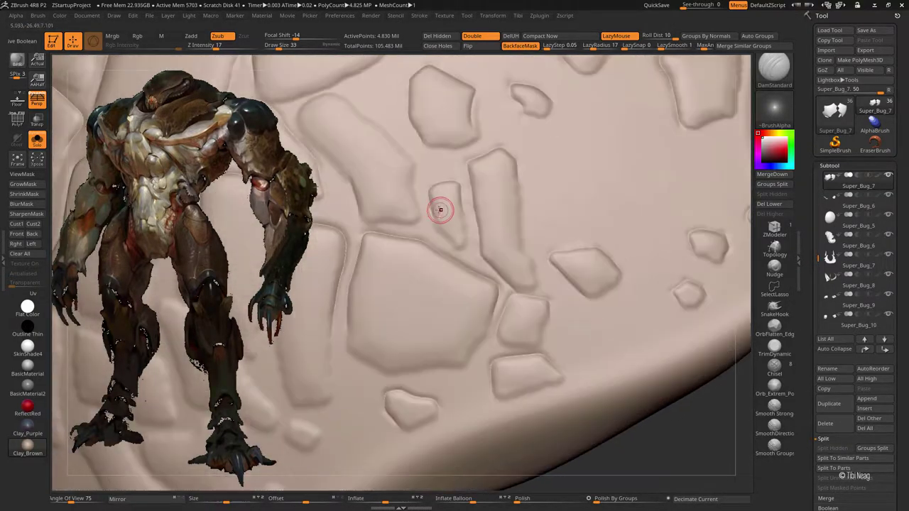
{"action": "right_click_drag", "start_coordinate": [448, 241], "coordinate": [415, 211]}
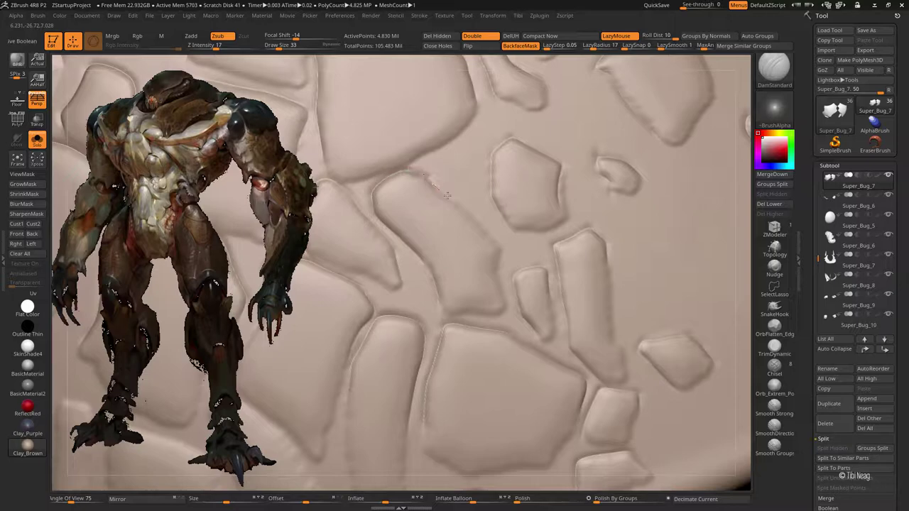
{"action": "mouse_move", "coordinate": [448, 196]}
{"action": "right_mouse_down", "text": "alt"}
{"action": "mouse_move", "coordinate": [427, 170]}
{"action": "mouse_move", "coordinate": [522, 225]}
{"action": "mouse_move", "coordinate": [444, 156]}
{"action": "mouse_move", "coordinate": [447, 232]}
{"action": "mouse_move", "coordinate": [428, 267]}
{"action": "right_mouse_up", "text": "alt"}
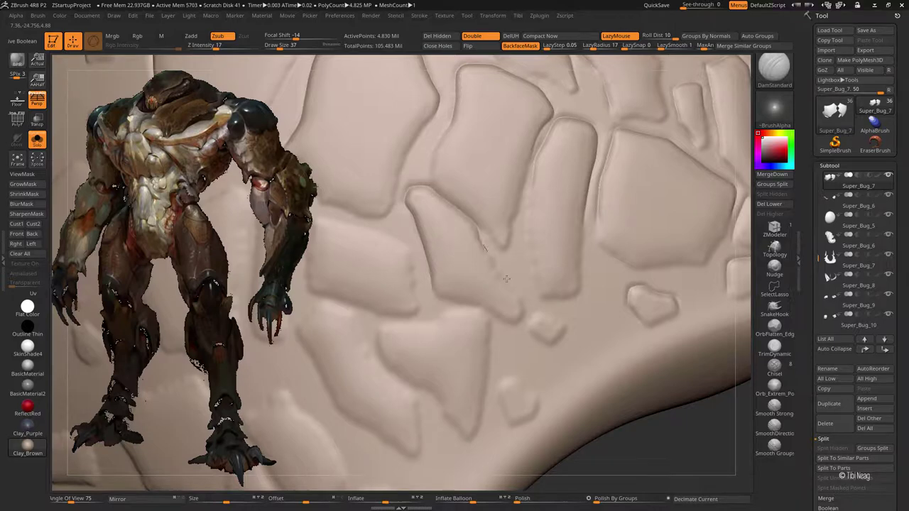
{"action": "right_click_drag", "start_coordinate": [506, 279], "coordinate": [387, 214]}
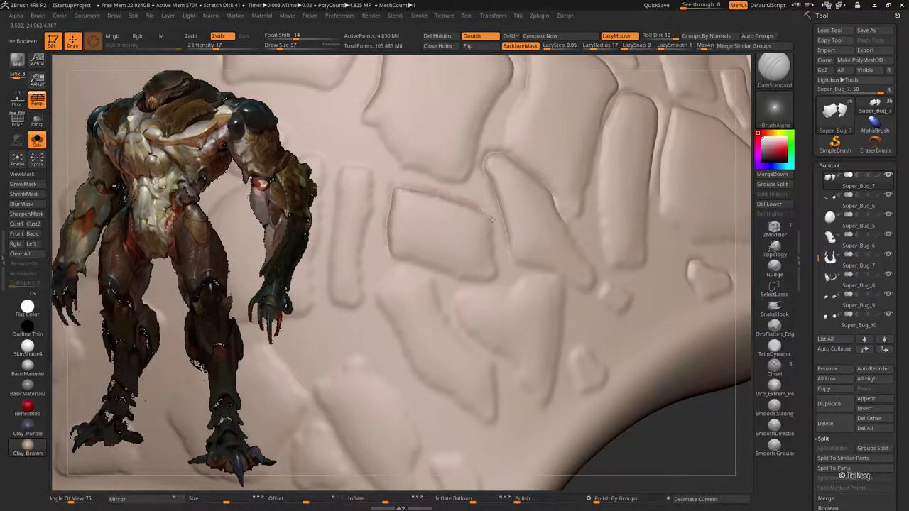
{"action": "right_click_drag", "start_coordinate": [461, 202], "coordinate": [462, 124]}
{"action": "right_click_drag", "start_coordinate": [331, 200], "coordinate": [544, 237]}
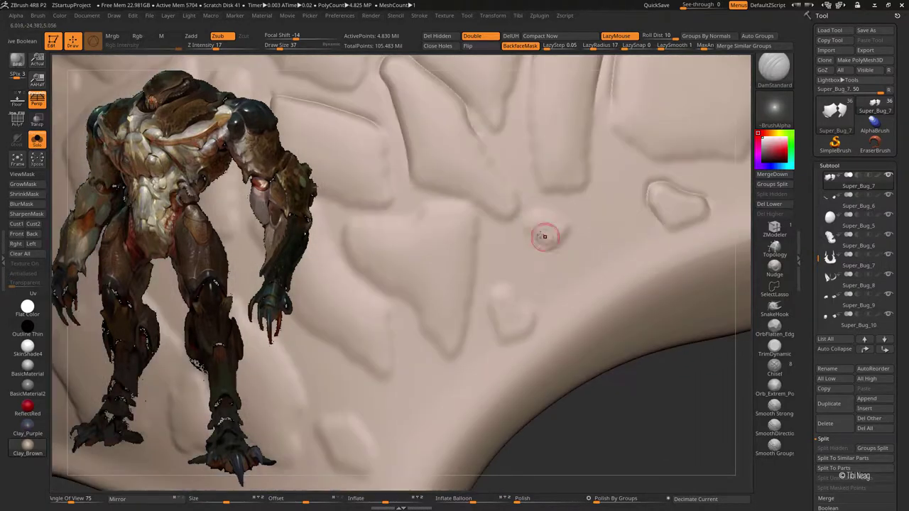
{"action": "left_click_drag", "start_coordinate": [544, 237], "coordinate": [537, 205]}
Step: Reshape the vertical ridge's lower-left edge and carve a groove along the plate edge
{"action": "right_click_drag", "start_coordinate": [565, 221], "coordinate": [474, 277]}
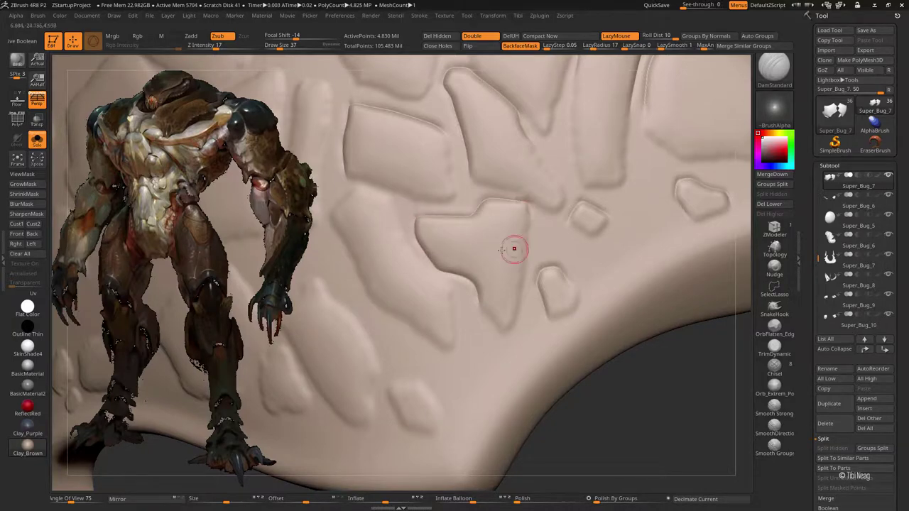
{"action": "mouse_move", "coordinate": [514, 249]}
{"action": "right_mouse_down"}
{"action": "mouse_move", "coordinate": [345, 250]}
{"action": "mouse_move", "coordinate": [381, 268]}
{"action": "right_mouse_up"}
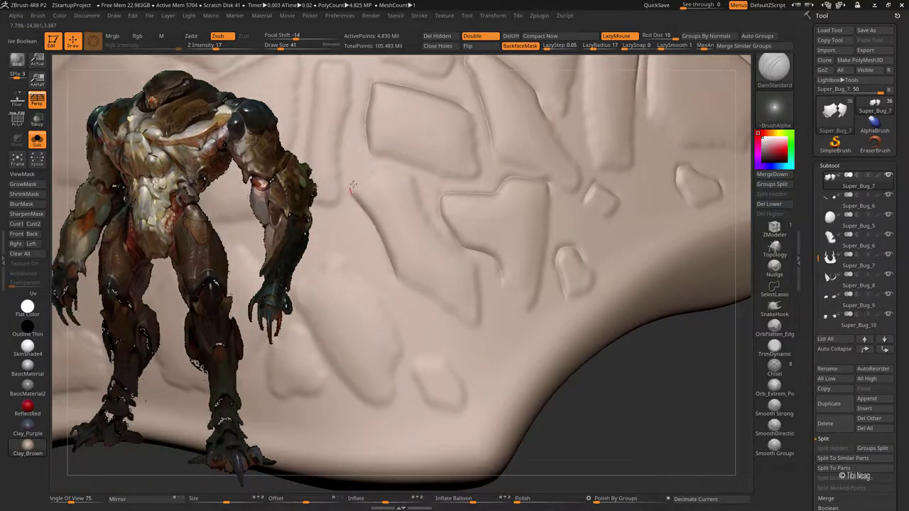
{"action": "right_click_drag", "start_coordinate": [359, 162], "coordinate": [436, 270]}
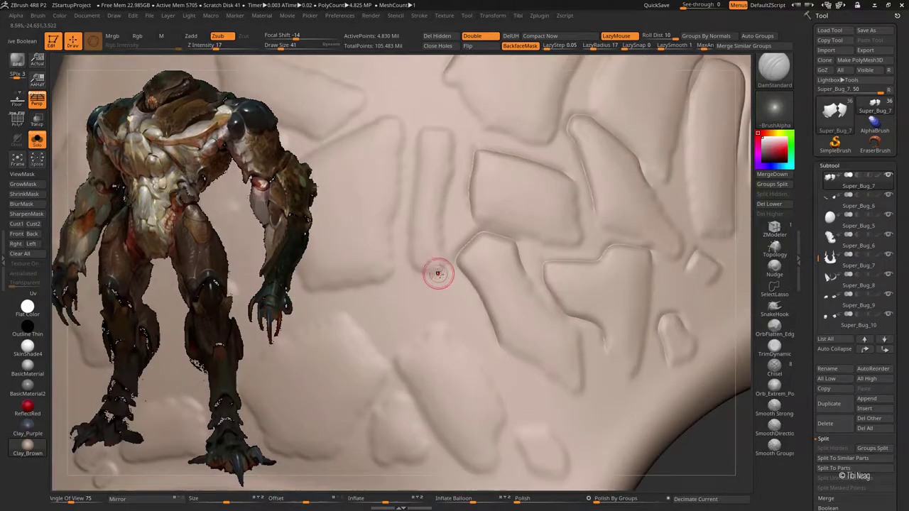
{"action": "left_click_drag", "start_coordinate": [411, 235], "coordinate": [409, 217]}
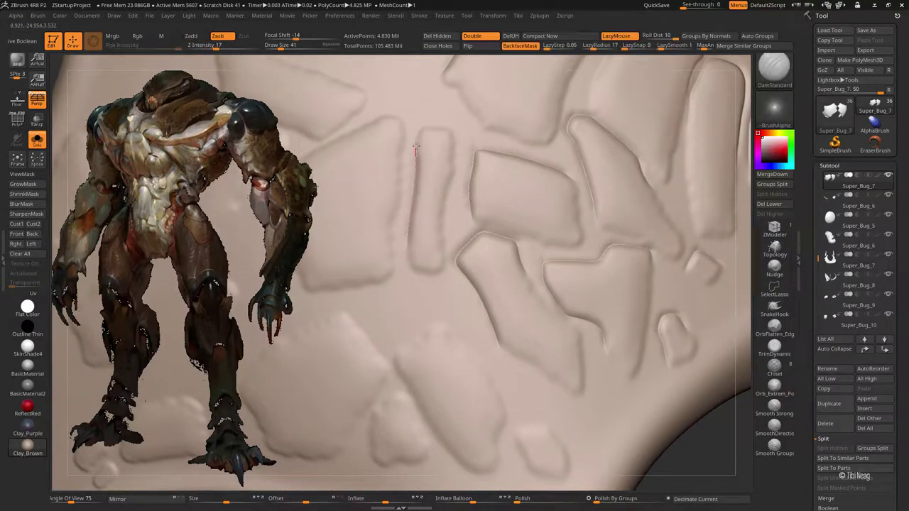
{"action": "mouse_move", "coordinate": [399, 228]}
{"action": "right_mouse_down"}
{"action": "mouse_move", "coordinate": [470, 179]}
{"action": "mouse_move", "coordinate": [370, 256]}
{"action": "right_mouse_up"}
{"action": "mouse_move", "coordinate": [348, 177]}
{"action": "left_mouse_down"}
{"action": "mouse_move", "coordinate": [387, 144]}
{"action": "mouse_move", "coordinate": [464, 104]}
{"action": "left_mouse_up"}
Step: Carve grooves along the stones' upper edges and crease the small plate's outline
{"action": "mouse_move", "coordinate": [478, 132]}
{"action": "right_mouse_down"}
{"action": "mouse_move", "coordinate": [381, 178]}
{"action": "mouse_move", "coordinate": [360, 161]}
{"action": "right_mouse_up"}
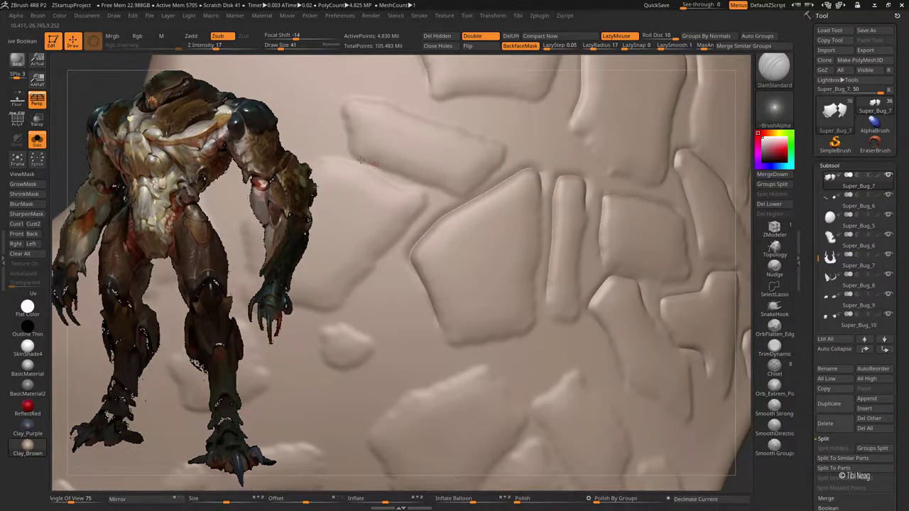
{"action": "left_click_drag", "start_coordinate": [350, 94], "coordinate": [445, 124]}
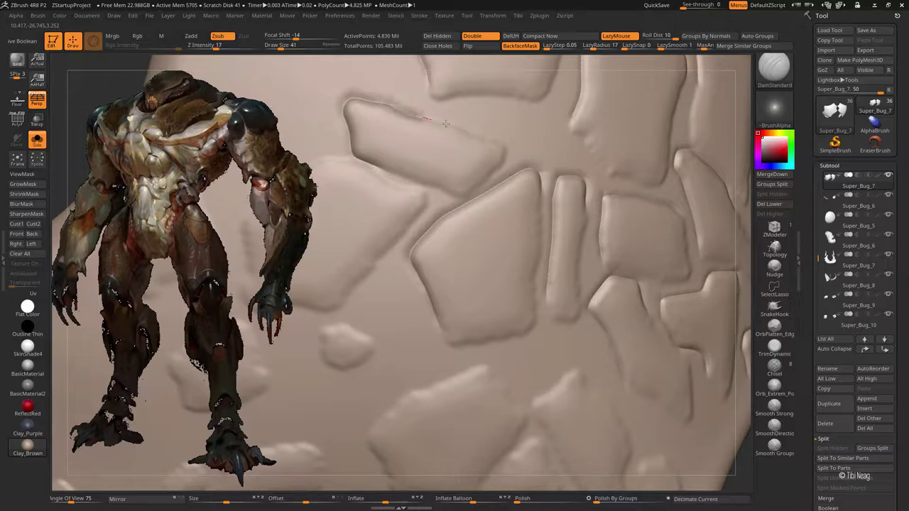
{"action": "mouse_move", "coordinate": [455, 128]}
{"action": "right_mouse_down"}
{"action": "mouse_move", "coordinate": [470, 170]}
{"action": "mouse_move", "coordinate": [364, 278]}
{"action": "mouse_move", "coordinate": [346, 273]}
{"action": "right_mouse_up"}
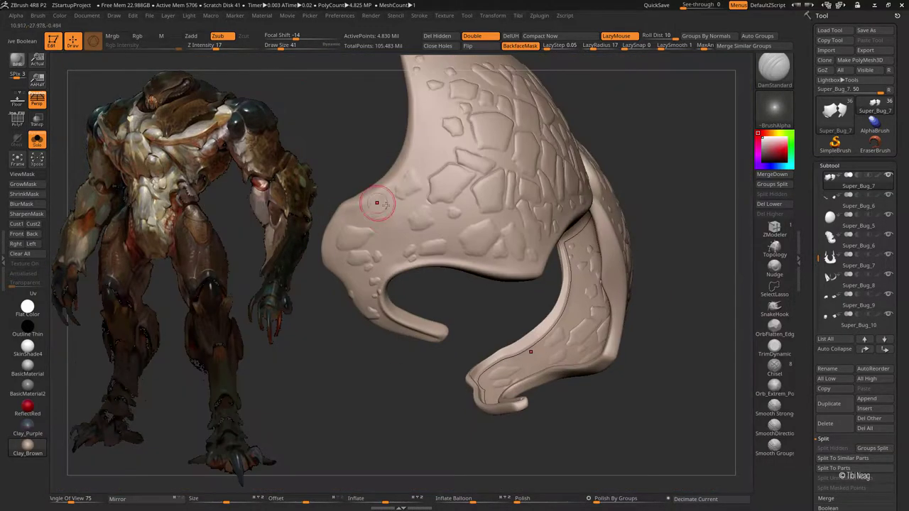
{"action": "right_click_drag", "start_coordinate": [369, 206], "coordinate": [419, 245], "text": "alt"}
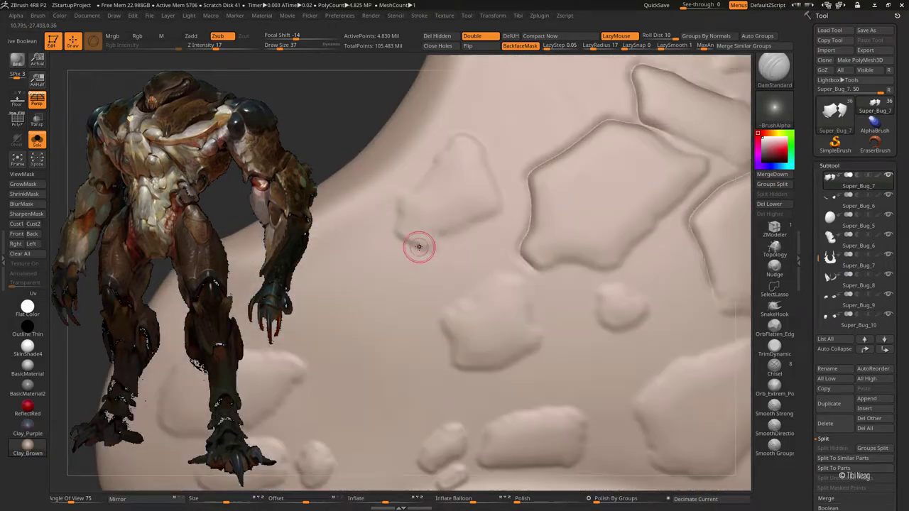
{"action": "left_click_drag", "start_coordinate": [418, 245], "coordinate": [402, 213]}
{"action": "left_click_drag", "start_coordinate": [419, 181], "coordinate": [452, 130]}
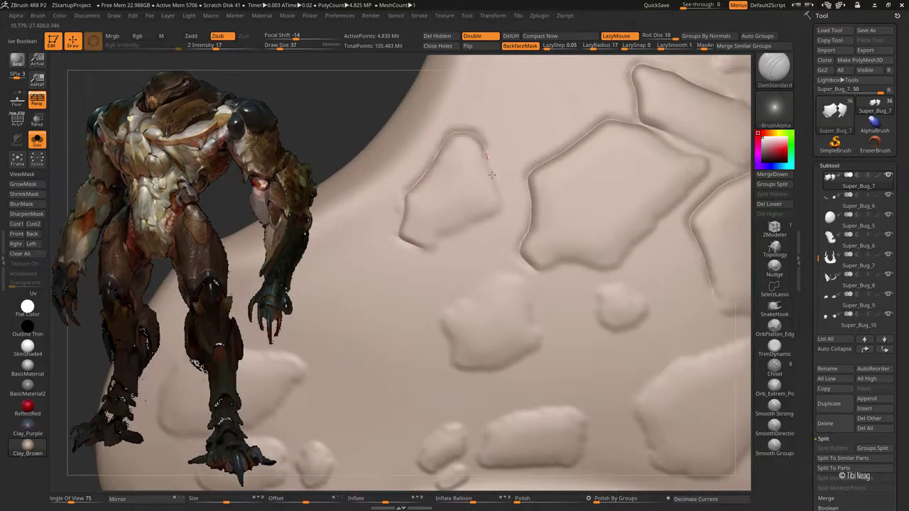
{"action": "right_click_drag", "start_coordinate": [491, 174], "coordinate": [391, 267]}
{"action": "mouse_move", "coordinate": [373, 220]}
{"action": "left_mouse_down"}
{"action": "mouse_move", "coordinate": [426, 181]}
{"action": "mouse_move", "coordinate": [461, 171]}
{"action": "left_mouse_up"}
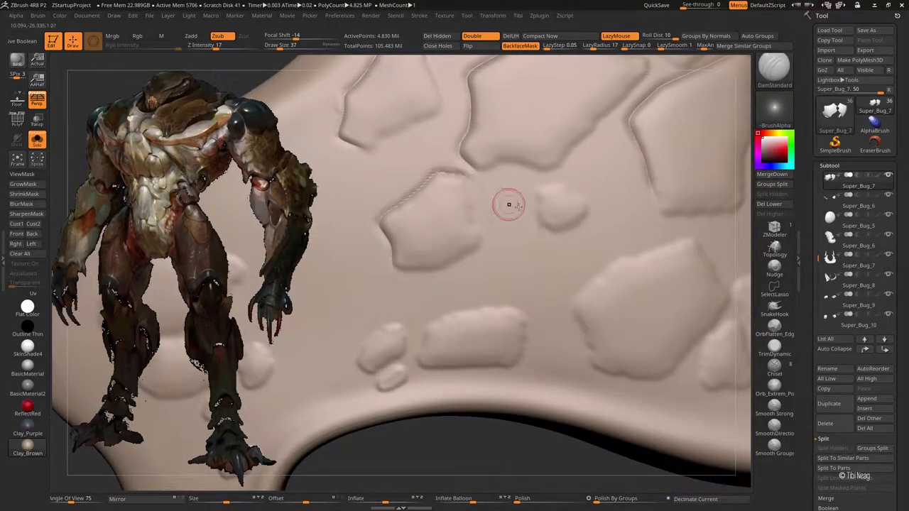
{"action": "mouse_move", "coordinate": [540, 224]}
{"action": "left_mouse_down"}
{"action": "mouse_move", "coordinate": [554, 186]}
{"action": "mouse_move", "coordinate": [589, 211]}
{"action": "left_mouse_up"}
Step: Crease the plate's upper and right edges, deepening the crease near the seam
{"action": "right_click_drag", "start_coordinate": [589, 212], "coordinate": [450, 239]}
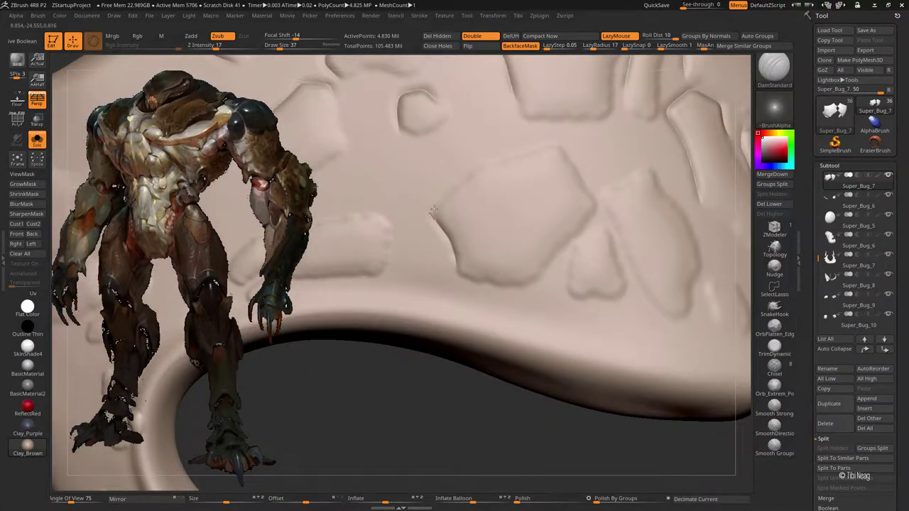
{"action": "mouse_move", "coordinate": [511, 156]}
{"action": "left_mouse_down"}
{"action": "mouse_move", "coordinate": [561, 151]}
{"action": "mouse_move", "coordinate": [608, 232]}
{"action": "left_mouse_up"}
{"action": "right_click_drag", "start_coordinate": [607, 232], "coordinate": [448, 228]}
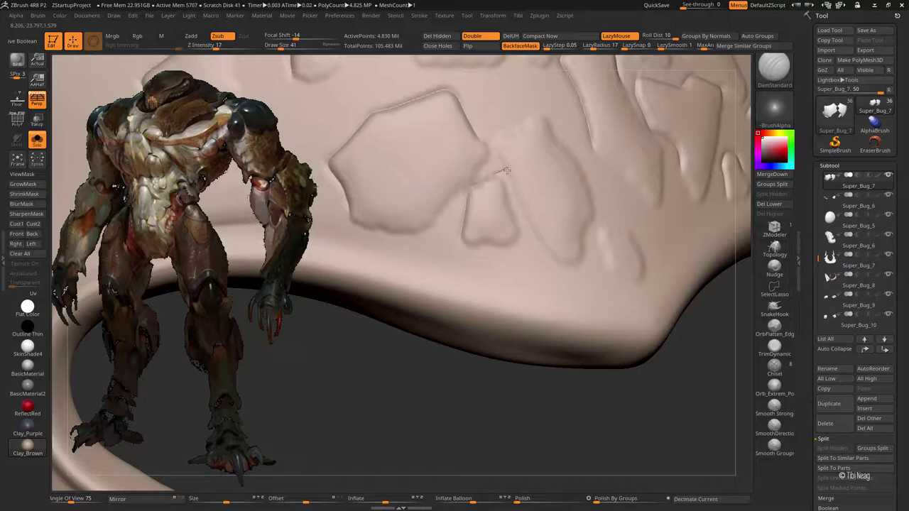
{"action": "left_click_drag", "start_coordinate": [505, 170], "coordinate": [507, 169]}
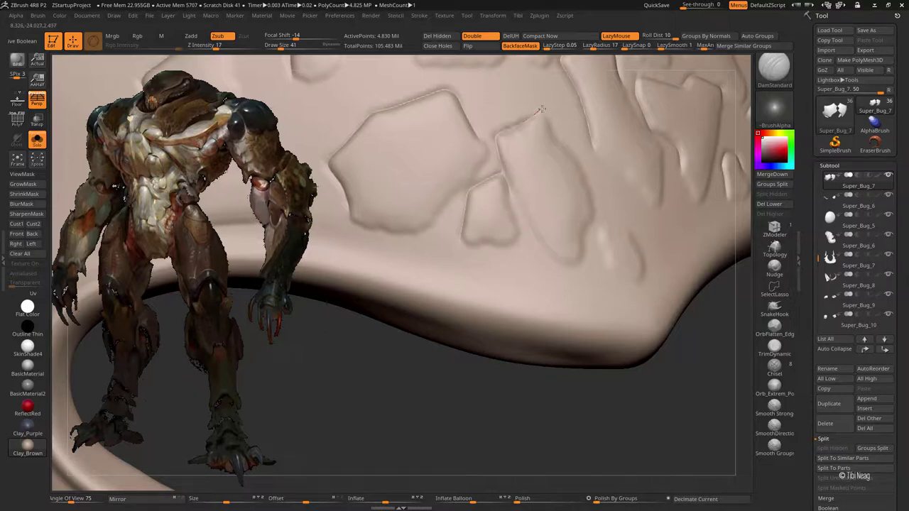
{"action": "left_click_drag", "start_coordinate": [541, 108], "coordinate": [529, 119]}
{"action": "left_click_drag", "start_coordinate": [523, 211], "coordinate": [540, 242]}
{"action": "right_click_drag", "start_coordinate": [582, 220], "coordinate": [559, 265]}
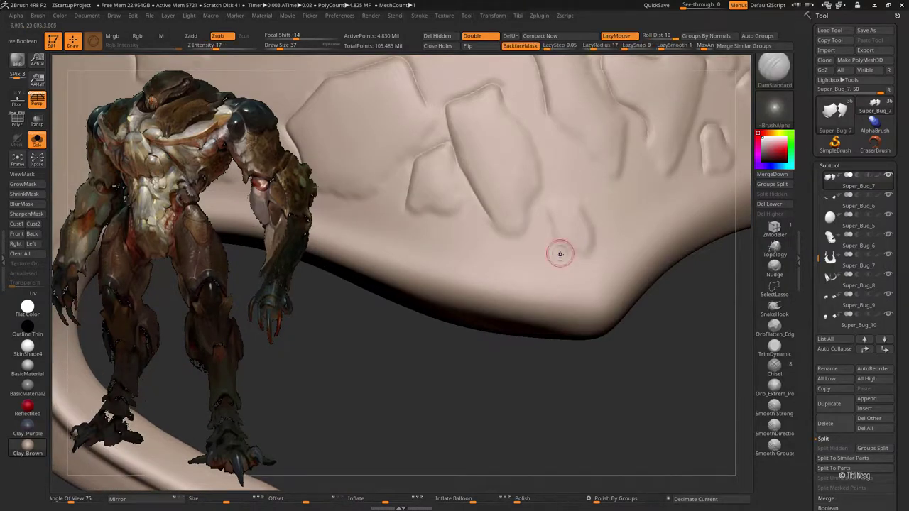
{"action": "left_click_drag", "start_coordinate": [549, 225], "coordinate": [555, 237]}
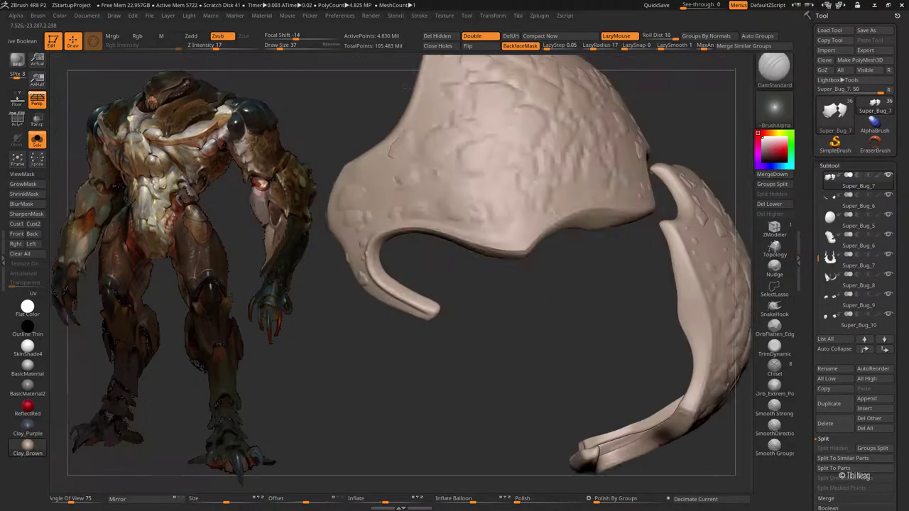
{"action": "right_click_drag", "start_coordinate": [585, 207], "coordinate": [503, 233]}
{"action": "left_click_drag", "start_coordinate": [553, 192], "coordinate": [602, 211]}
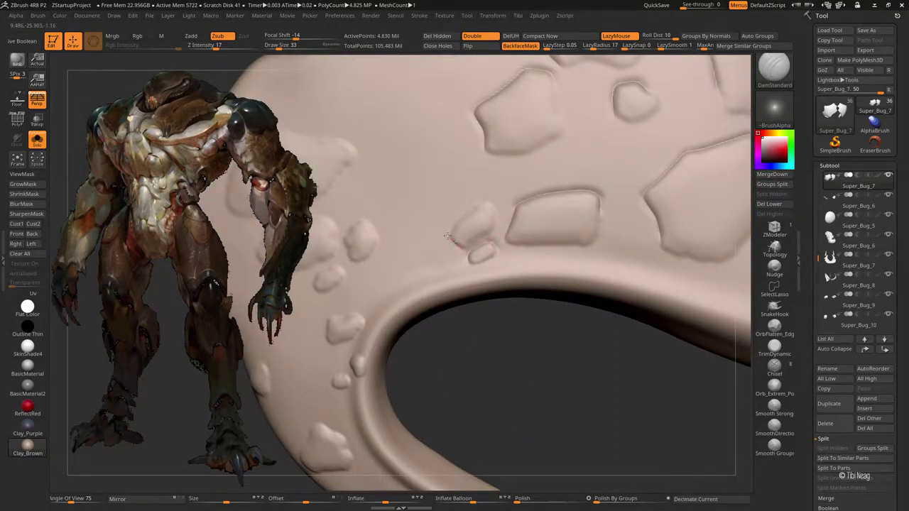
Step: Crease the outlines of the upper, lower and small bumps beside the hole
{"action": "mouse_move", "coordinate": [415, 233]}
{"action": "right_mouse_down"}
{"action": "mouse_move", "coordinate": [315, 213]}
{"action": "mouse_move", "coordinate": [391, 218]}
{"action": "right_mouse_up"}
{"action": "mouse_move", "coordinate": [393, 142]}
{"action": "left_mouse_down"}
{"action": "mouse_move", "coordinate": [462, 147]}
{"action": "mouse_move", "coordinate": [501, 163]}
{"action": "left_mouse_up"}
{"action": "left_click_drag", "start_coordinate": [387, 273], "coordinate": [462, 225]}
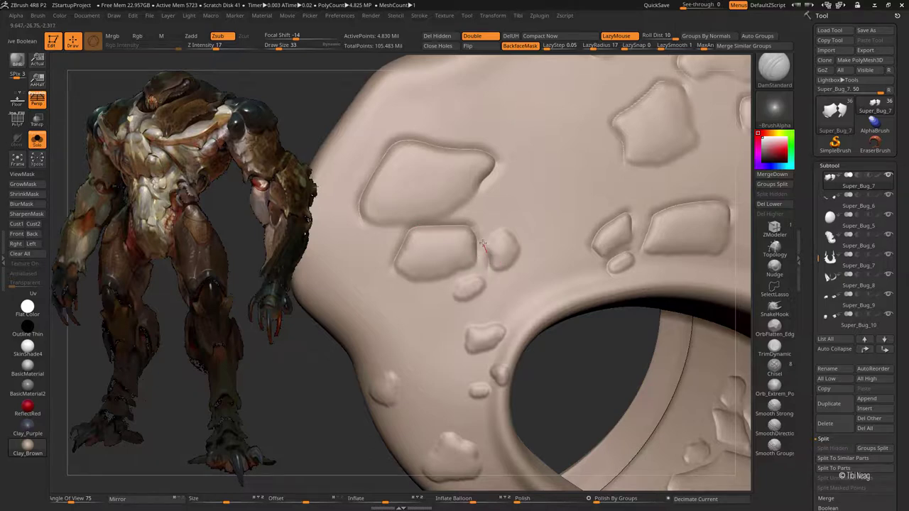
{"action": "left_click_drag", "start_coordinate": [505, 228], "coordinate": [516, 258]}
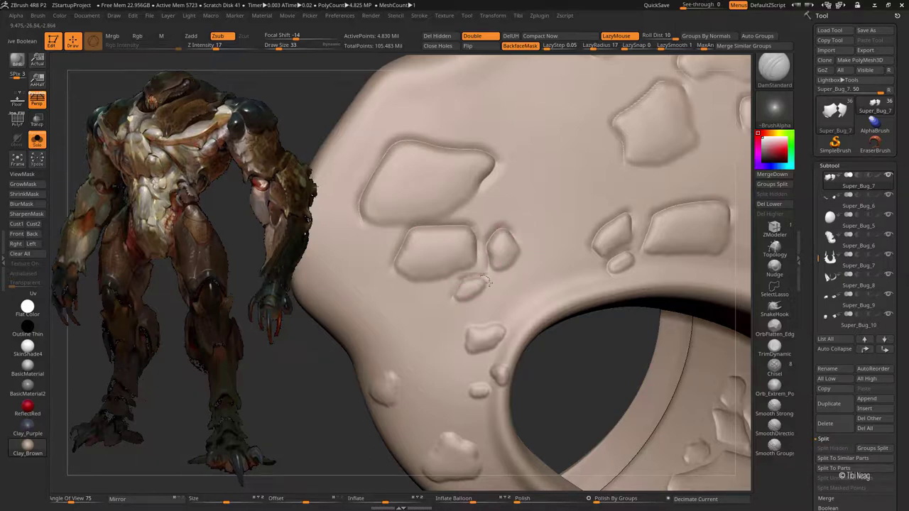
{"action": "mouse_move", "coordinate": [488, 282]}
{"action": "right_mouse_down"}
{"action": "mouse_move", "coordinate": [350, 311]}
{"action": "mouse_move", "coordinate": [447, 269]}
{"action": "right_mouse_up"}
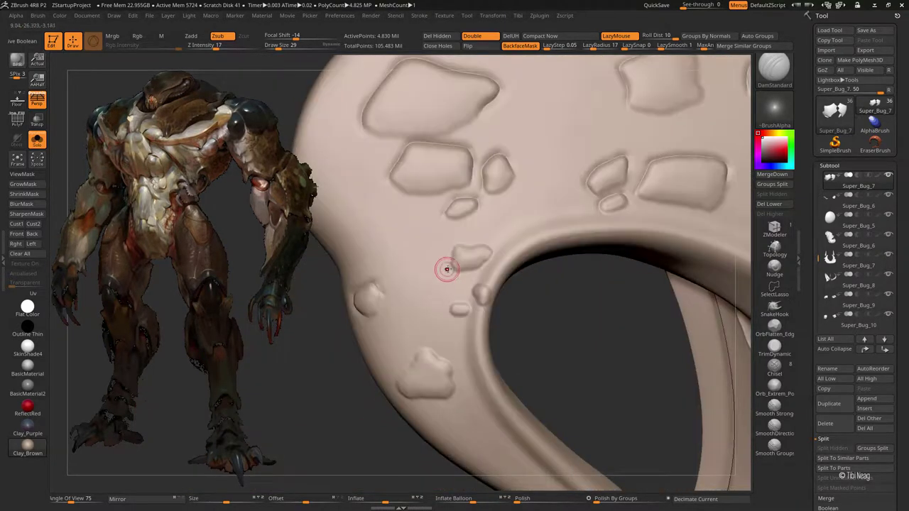
{"action": "left_click_drag", "start_coordinate": [467, 293], "coordinate": [448, 304]}
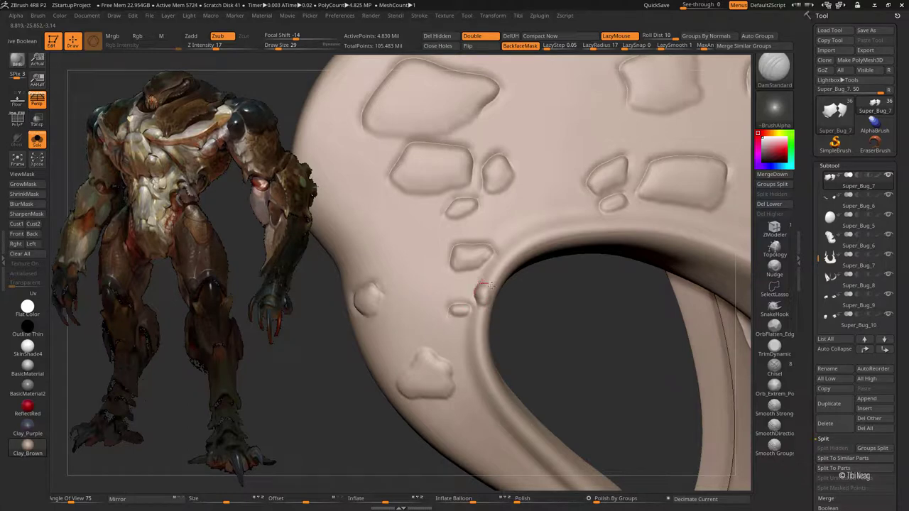
{"action": "right_click_drag", "start_coordinate": [461, 345], "coordinate": [363, 306]}
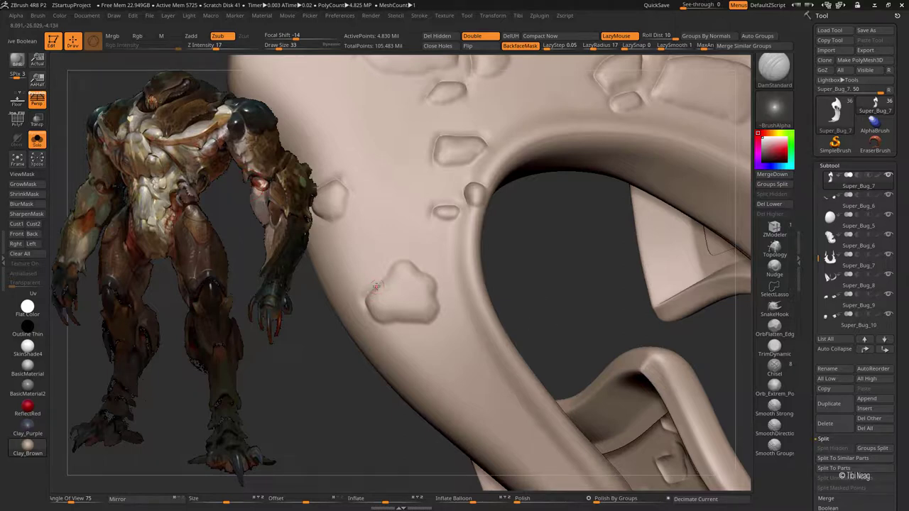
{"action": "mouse_move", "coordinate": [436, 297]}
{"action": "right_mouse_down"}
{"action": "mouse_move", "coordinate": [433, 214]}
{"action": "mouse_move", "coordinate": [508, 213]}
{"action": "mouse_move", "coordinate": [454, 241]}
{"action": "mouse_move", "coordinate": [474, 256]}
{"action": "right_mouse_up"}
Step: Drop a subdivision level and smooth the detail along the horseshoe plate's inner curve
{"action": "key", "text": "shift+d"}
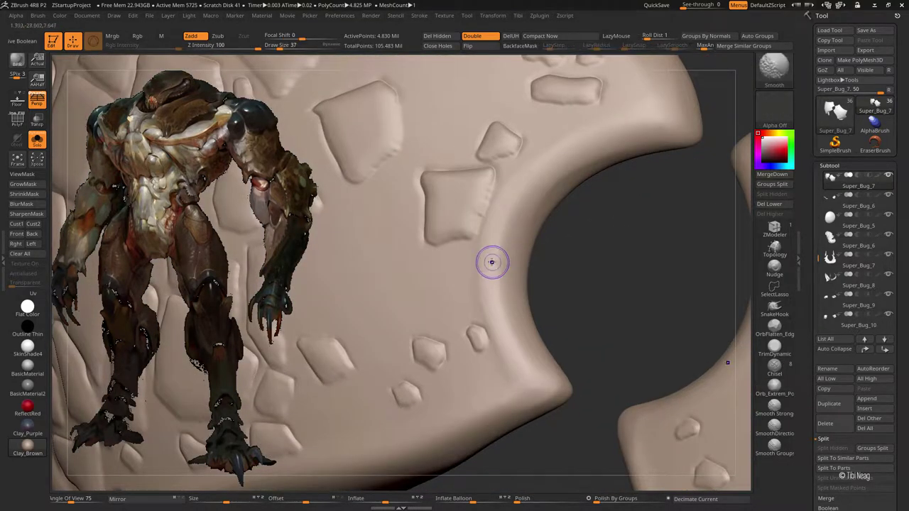
{"action": "key", "text": "bracketleft"}
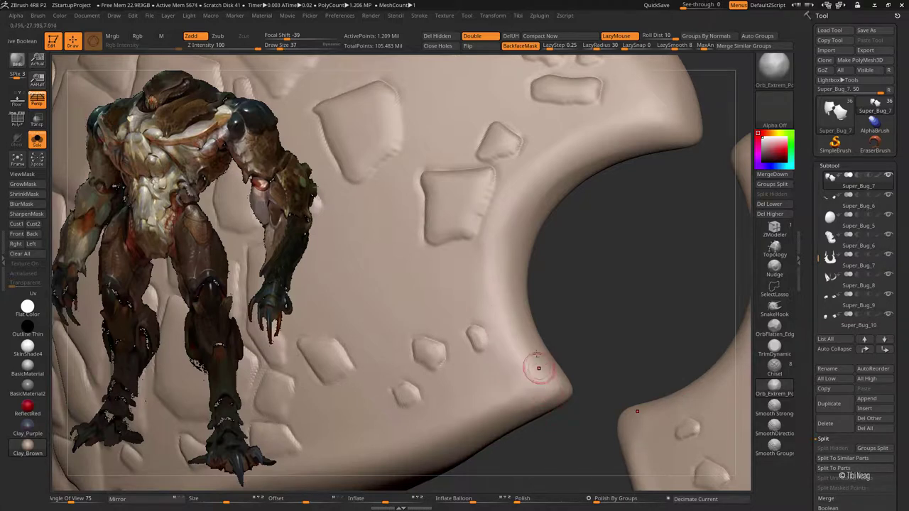
{"action": "key", "text": "shift"}
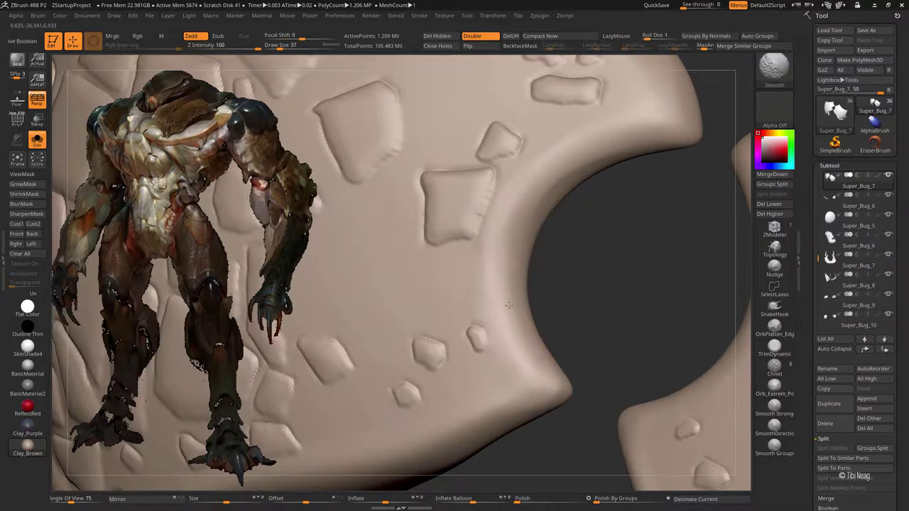
{"action": "mouse_move", "coordinate": [574, 205]}
{"action": "left_mouse_down"}
{"action": "mouse_move", "coordinate": [396, 335]}
{"action": "mouse_move", "coordinate": [355, 282]}
{"action": "left_mouse_up"}
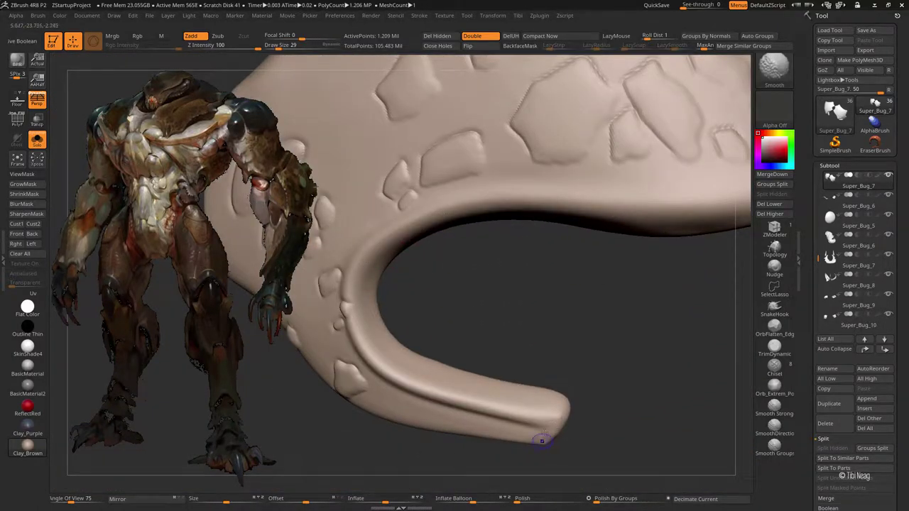
{"action": "left_click_drag", "start_coordinate": [542, 441], "coordinate": [442, 322]}
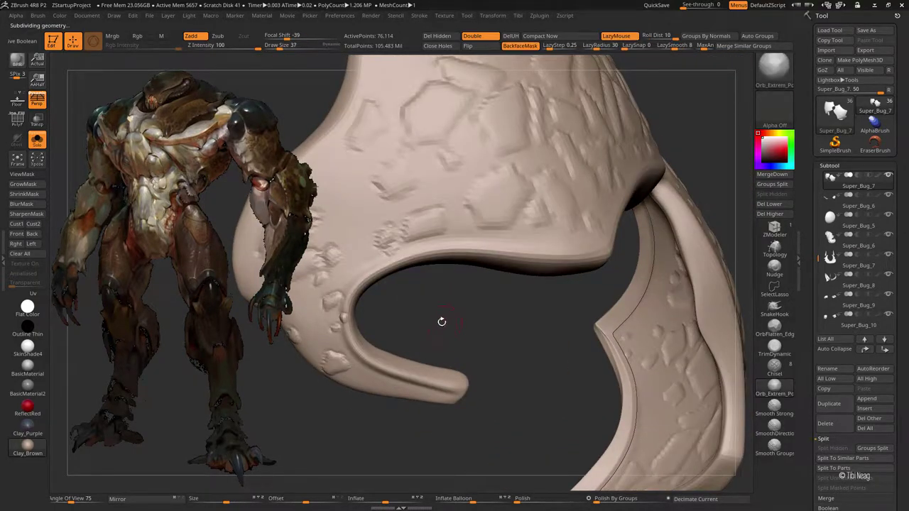
{"action": "key", "text": "b"}
{"action": "key", "text": "s"}
{"action": "key", "text": "t"}
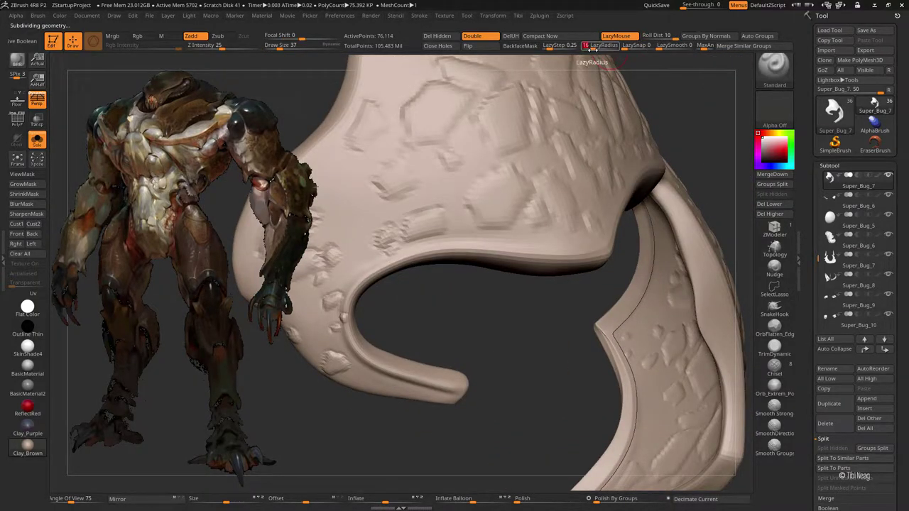
{"action": "key", "text": "b"}
{"action": "key", "text": "s"}
{"action": "key", "text": "m"}
{"action": "left_click_drag", "start_coordinate": [359, 315], "coordinate": [622, 57], "text": "shift"}
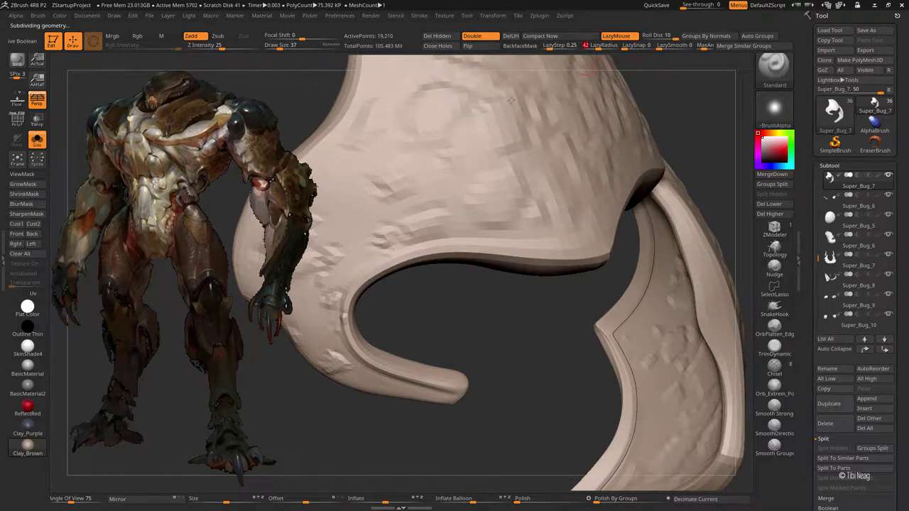
Step: Carve a crease along the inner rim out to the tip, then subdivide back up to 4.8 million points
{"action": "mouse_move", "coordinate": [339, 322]}
{"action": "left_mouse_down"}
{"action": "mouse_move", "coordinate": [455, 227]}
{"action": "mouse_move", "coordinate": [426, 320]}
{"action": "left_mouse_up"}
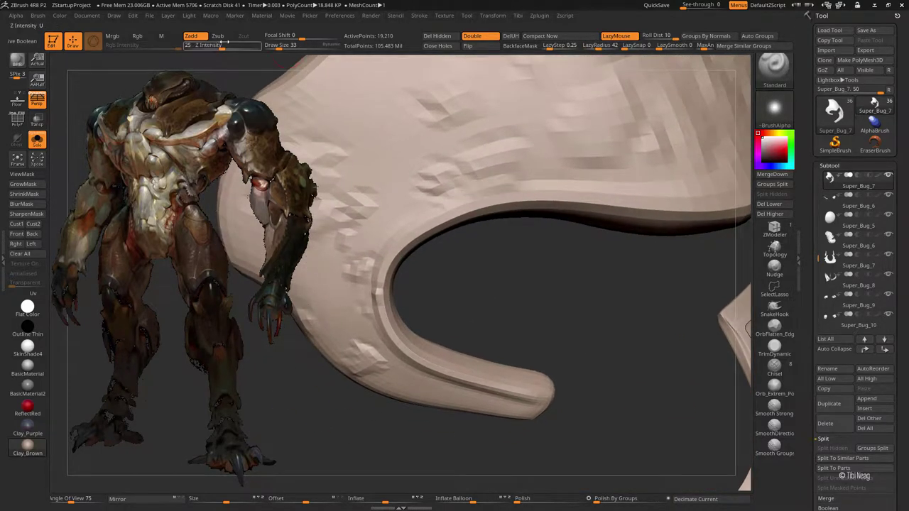
{"action": "mouse_move", "coordinate": [538, 186]}
{"action": "left_mouse_down", "text": "alt"}
{"action": "mouse_move", "coordinate": [370, 273]}
{"action": "mouse_move", "coordinate": [370, 320]}
{"action": "mouse_move", "coordinate": [391, 355]}
{"action": "mouse_move", "coordinate": [503, 398]}
{"action": "left_mouse_up", "text": "alt"}
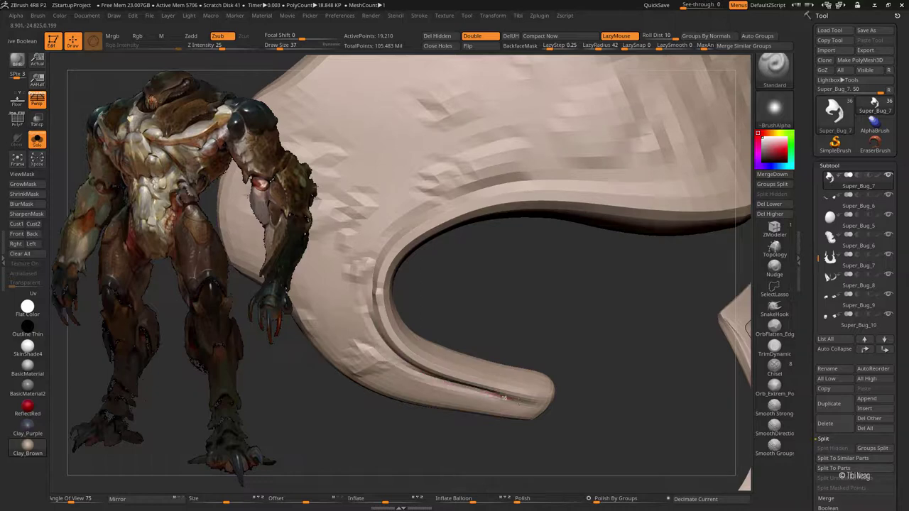
{"action": "key", "text": "ctrl+d"}
{"action": "left_click_drag", "start_coordinate": [551, 367], "coordinate": [606, 409]}
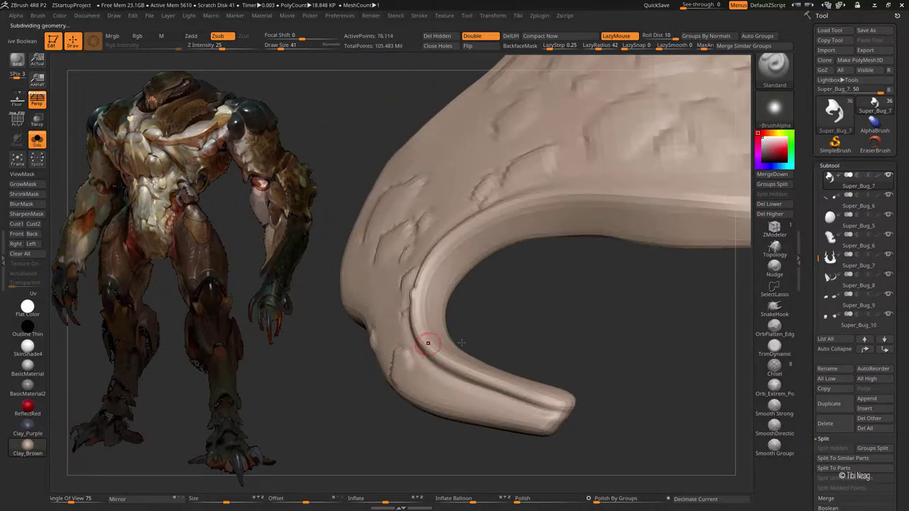
{"action": "mouse_move", "coordinate": [426, 345]}
{"action": "left_mouse_down"}
{"action": "mouse_move", "coordinate": [499, 302]}
{"action": "mouse_move", "coordinate": [470, 305]}
{"action": "mouse_move", "coordinate": [527, 412]}
{"action": "left_mouse_up"}
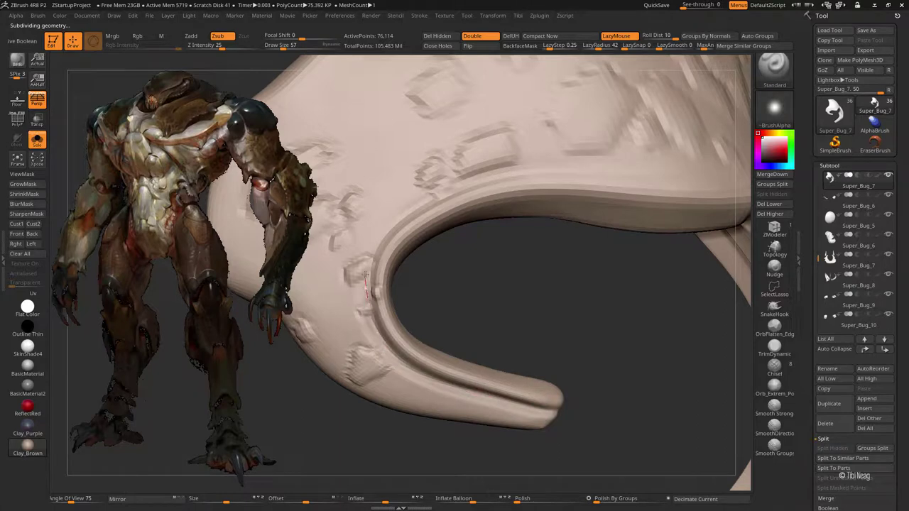
{"action": "mouse_move", "coordinate": [365, 279]}
{"action": "left_mouse_down"}
{"action": "mouse_move", "coordinate": [376, 238]}
{"action": "mouse_move", "coordinate": [419, 203]}
{"action": "mouse_move", "coordinate": [478, 182]}
{"action": "mouse_move", "coordinate": [522, 172]}
{"action": "mouse_move", "coordinate": [701, 183]}
{"action": "left_mouse_up"}
{"action": "key", "text": "ctrl+d"}
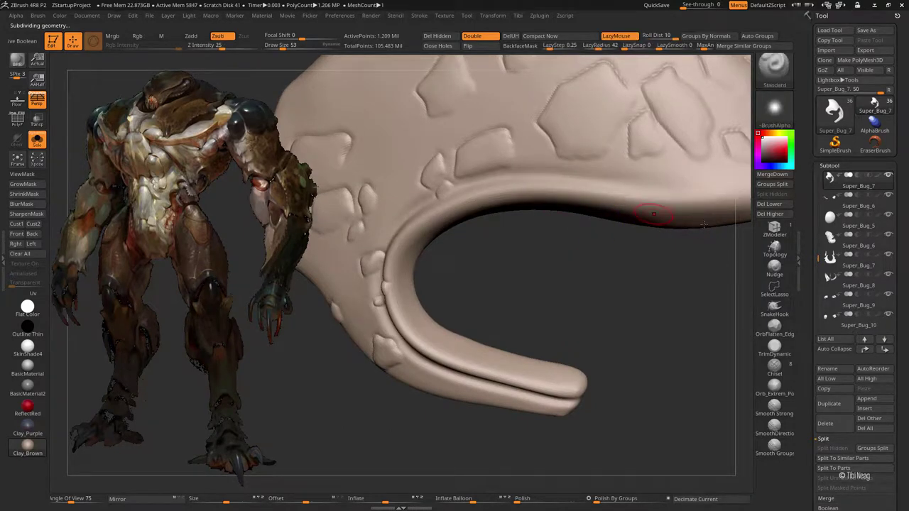
{"action": "left_click_drag", "start_coordinate": [575, 265], "coordinate": [421, 363]}
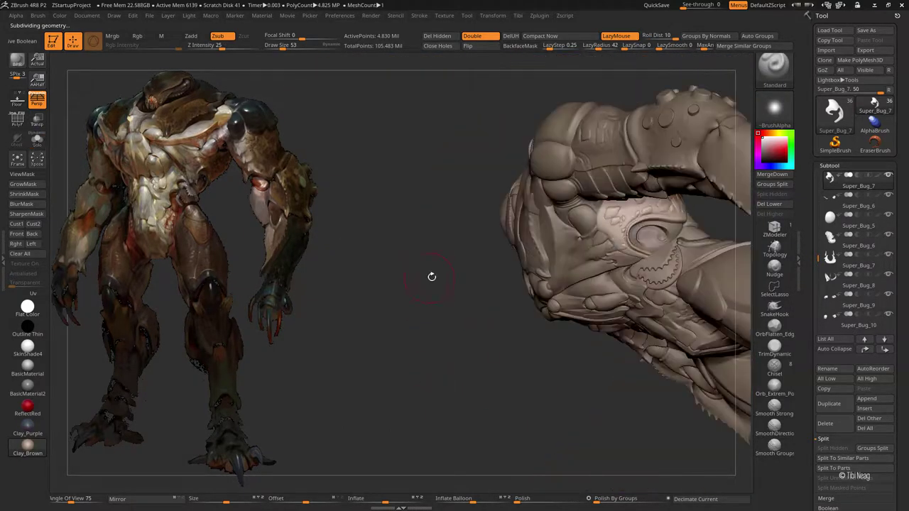
Step: Isolate the shin plate piece, pick the ClayBuildup brush and enable LazyMouse with radius 6
{"action": "key", "text": "f"}
{"action": "left_click_drag", "start_coordinate": [647, 142], "coordinate": [572, 297], "text": "alt"}
{"action": "key", "text": "alt+s"}
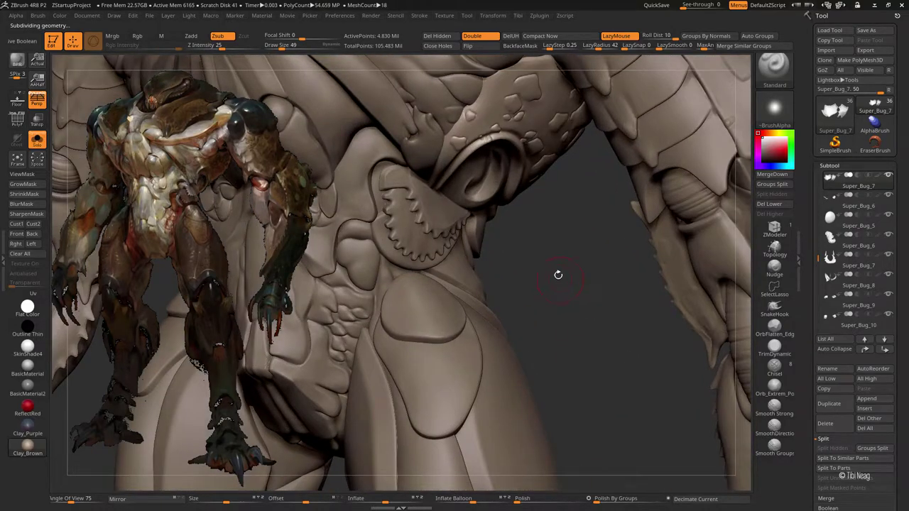
{"action": "key", "text": "b"}
{"action": "key", "text": "c"}
{"action": "key", "text": "l"}
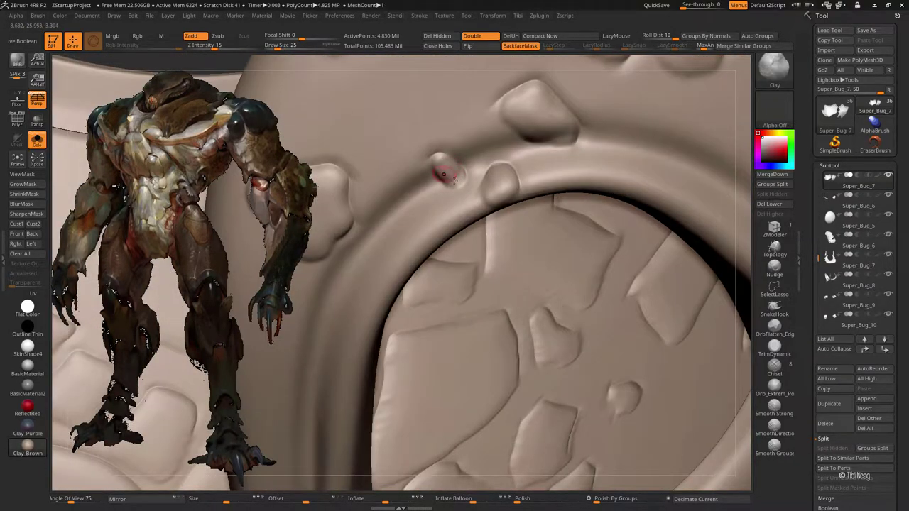
{"action": "key", "text": "shift"}
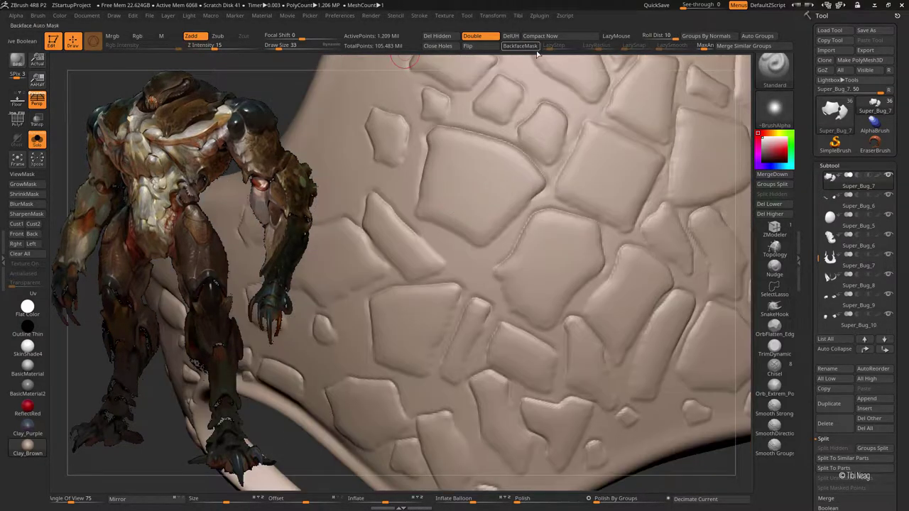
{"action": "left_click", "coordinate": [615, 39]}
{"action": "left_click", "coordinate": [615, 45]}
Step: Carve a groove along the large plate's top edge and straighten it into a ridge
{"action": "left_click_drag", "start_coordinate": [526, 71], "coordinate": [400, 163]}
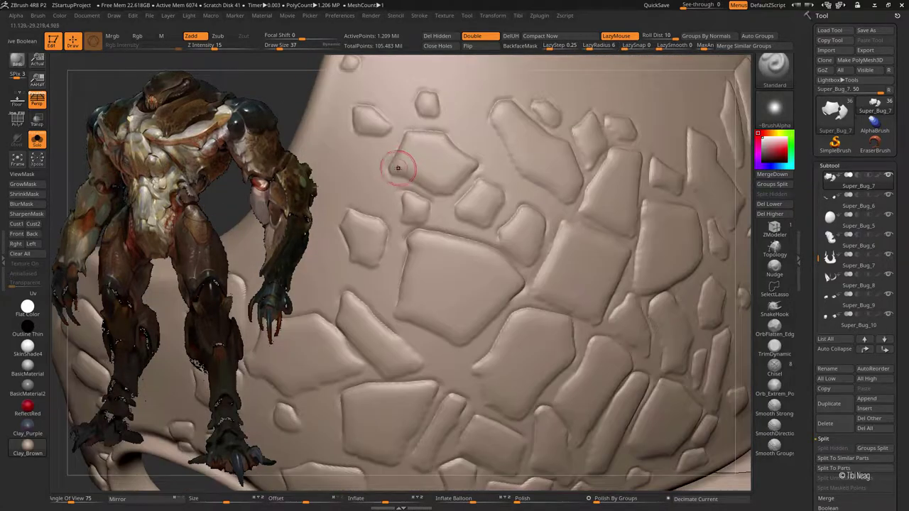
{"action": "key", "text": "bracketright"}
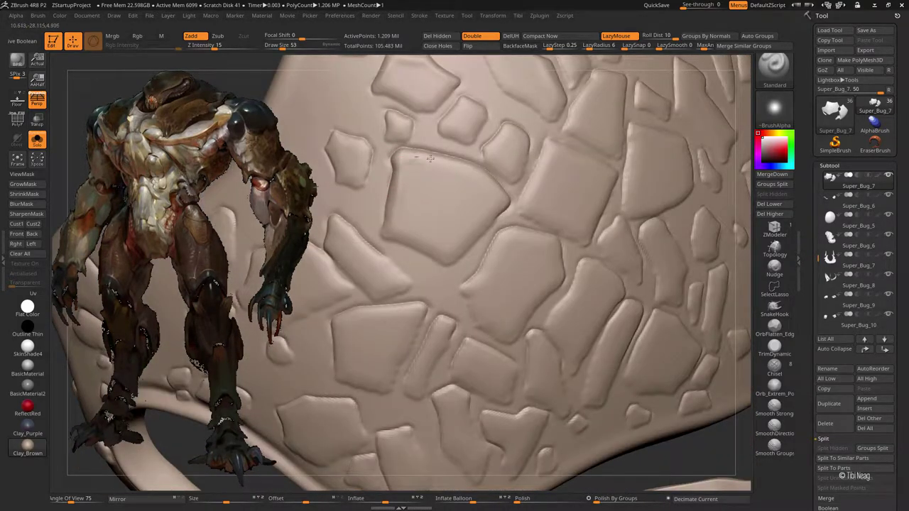
{"action": "left_click_drag", "start_coordinate": [396, 152], "coordinate": [504, 198]}
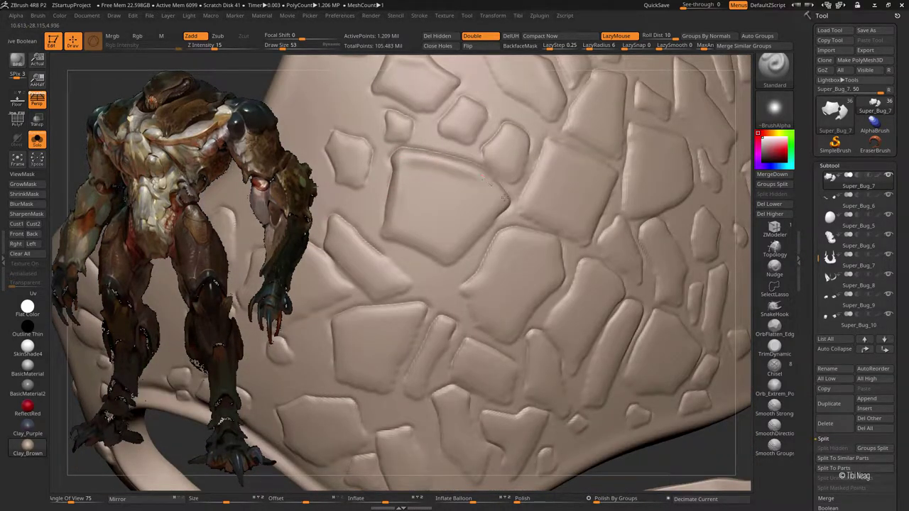
{"action": "key", "text": "bracketleft"}
{"action": "key", "text": "bracketleft"}
{"action": "key", "text": "bracketleft"}
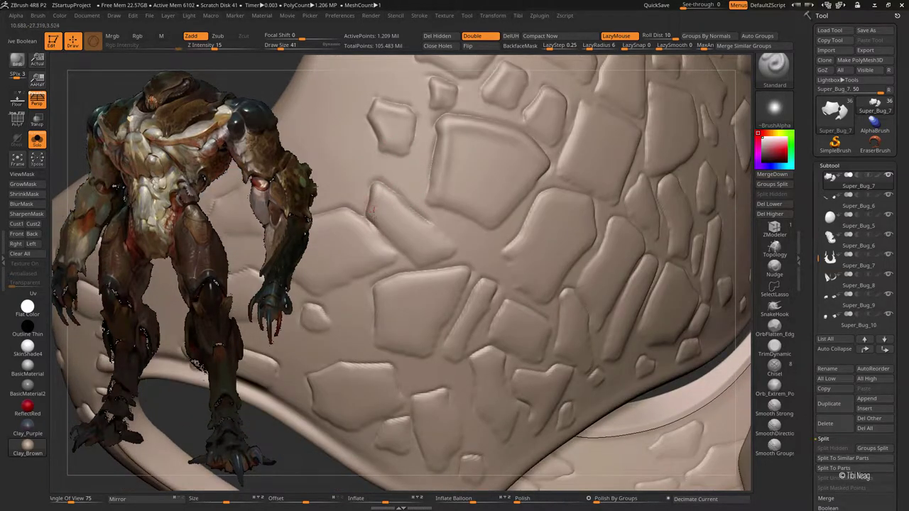
{"action": "left_click_drag", "start_coordinate": [370, 211], "coordinate": [431, 234]}
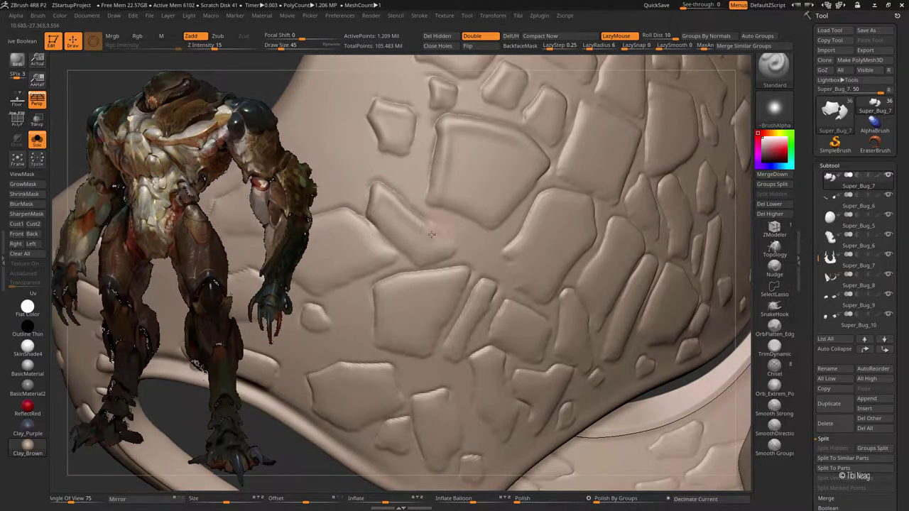
{"action": "right_click_drag", "start_coordinate": [381, 232], "coordinate": [387, 199]}
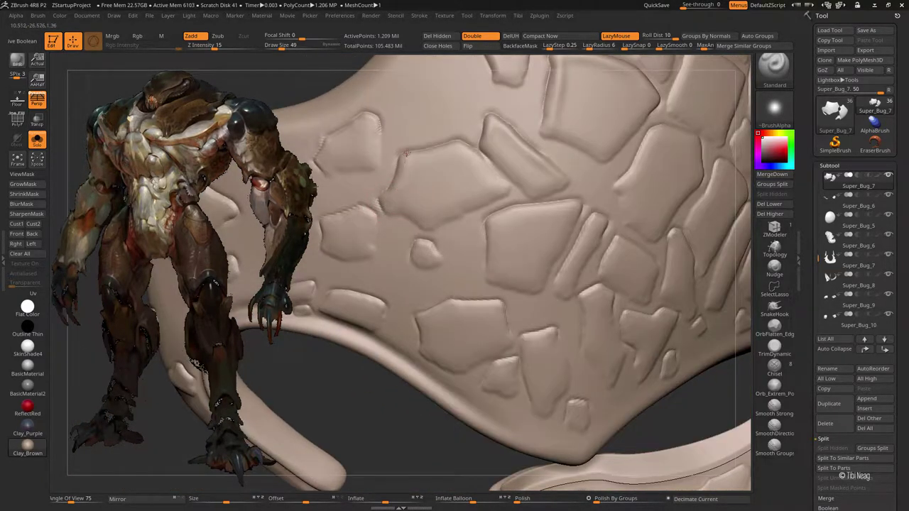
{"action": "mouse_move", "coordinate": [488, 191]}
{"action": "right_mouse_down"}
{"action": "mouse_move", "coordinate": [402, 180]}
{"action": "mouse_move", "coordinate": [422, 219]}
{"action": "right_mouse_up"}
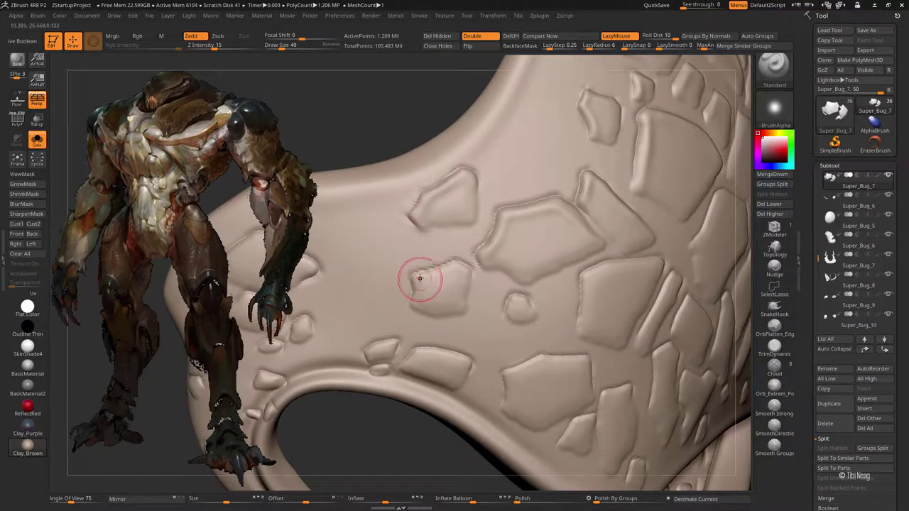
{"action": "left_click_drag", "start_coordinate": [420, 278], "coordinate": [458, 263]}
Step: Step up to the highest subdivision and extend the raised plate toward the left
{"action": "key", "text": "ctrl+d"}
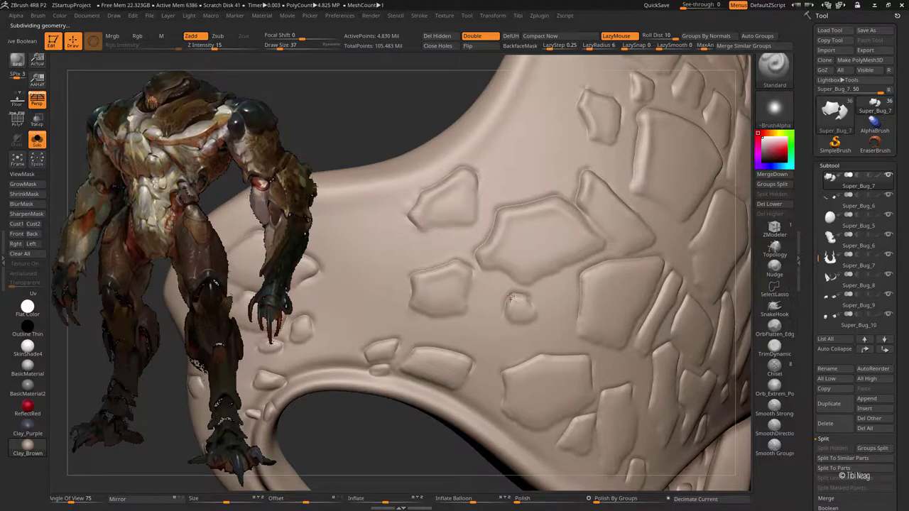
{"action": "right_click_drag", "start_coordinate": [507, 325], "coordinate": [409, 252]}
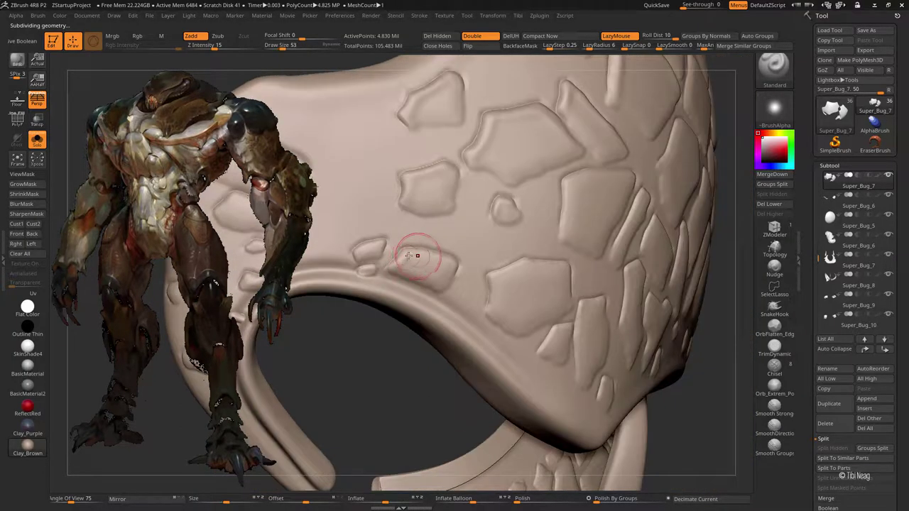
{"action": "right_click_drag", "start_coordinate": [379, 249], "coordinate": [375, 229]}
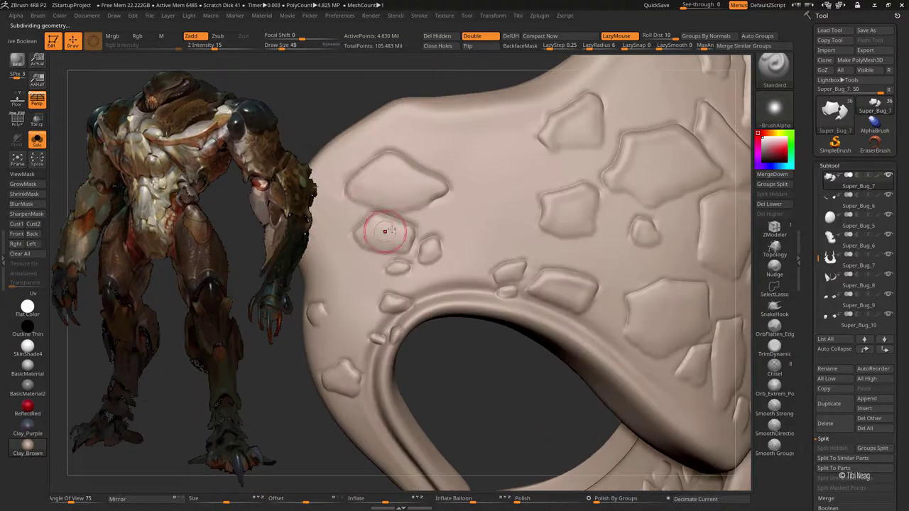
{"action": "key", "text": "bracketright"}
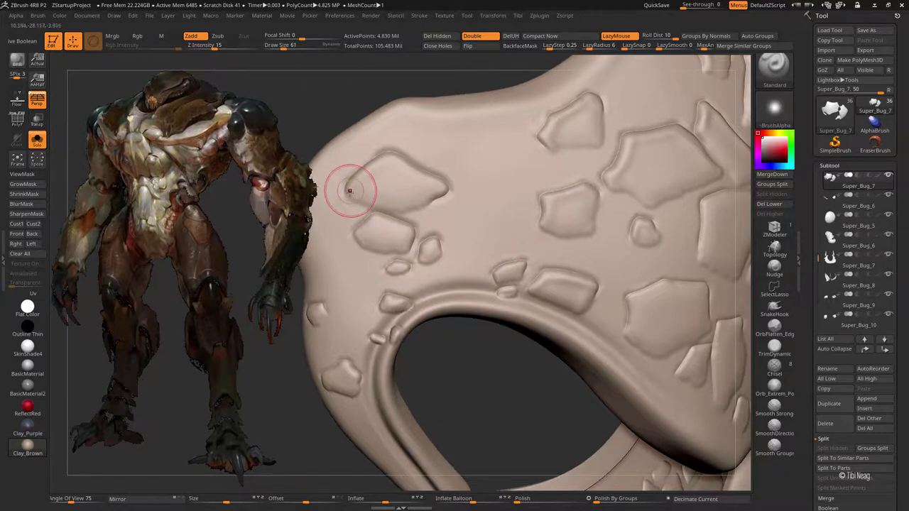
{"action": "left_click_drag", "start_coordinate": [349, 191], "coordinate": [412, 174]}
{"action": "key", "text": "bracketleft"}
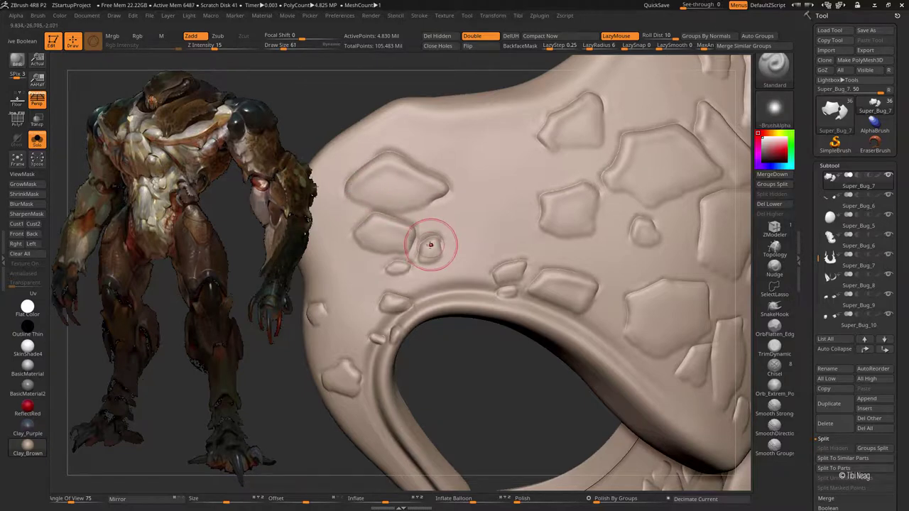
Step: Orbit and zoom around the plated surface from several angles, adjusting brush size between views
{"action": "left_click_drag", "start_coordinate": [417, 307], "coordinate": [424, 295]}
{"action": "key", "text": "bracketleft"}
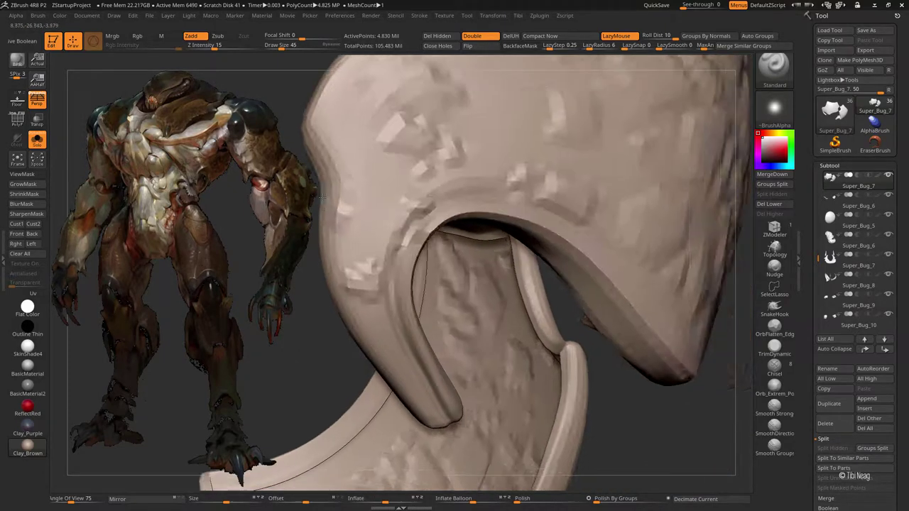
{"action": "mouse_move", "coordinate": [398, 226]}
{"action": "left_mouse_down"}
{"action": "mouse_move", "coordinate": [432, 137]}
{"action": "mouse_move", "coordinate": [422, 137]}
{"action": "mouse_move", "coordinate": [433, 178]}
{"action": "left_mouse_up"}
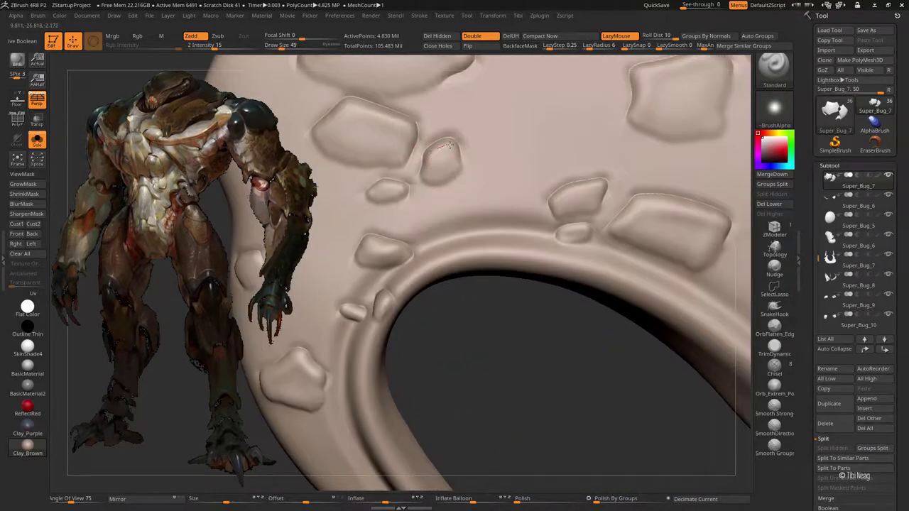
{"action": "left_click_drag", "start_coordinate": [362, 191], "coordinate": [468, 246]}
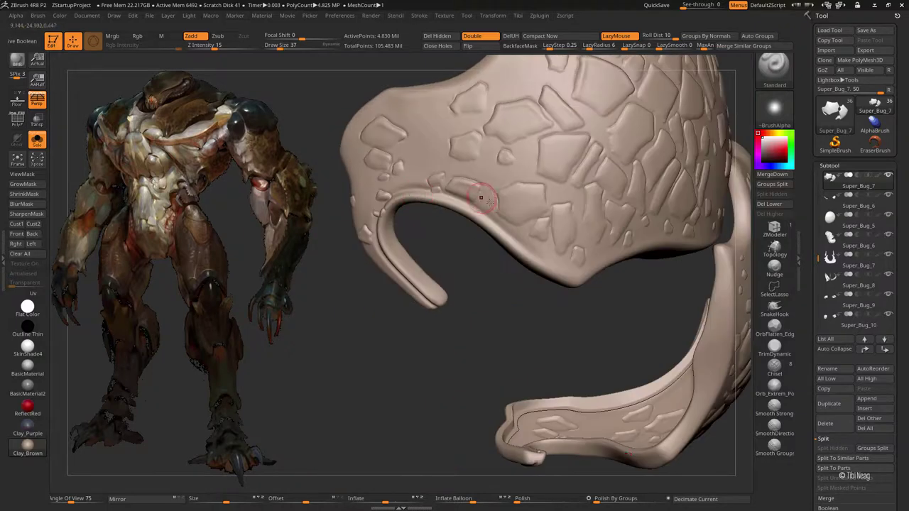
{"action": "key", "text": "bracketright"}
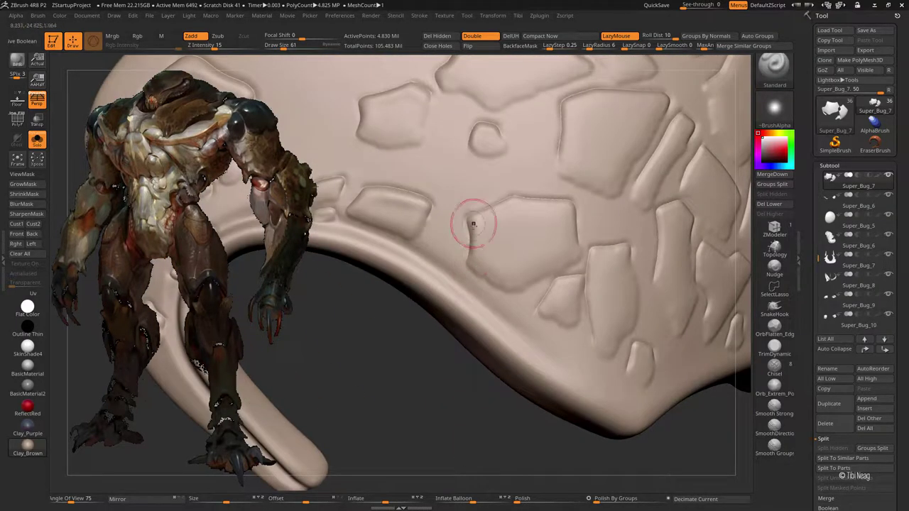
{"action": "key", "text": "bracketright"}
{"action": "mouse_move", "coordinate": [490, 255]}
{"action": "left_mouse_down"}
{"action": "mouse_move", "coordinate": [509, 200]}
{"action": "mouse_move", "coordinate": [514, 138]}
{"action": "mouse_move", "coordinate": [617, 135]}
{"action": "left_mouse_up"}
{"action": "key", "text": "bracketright"}
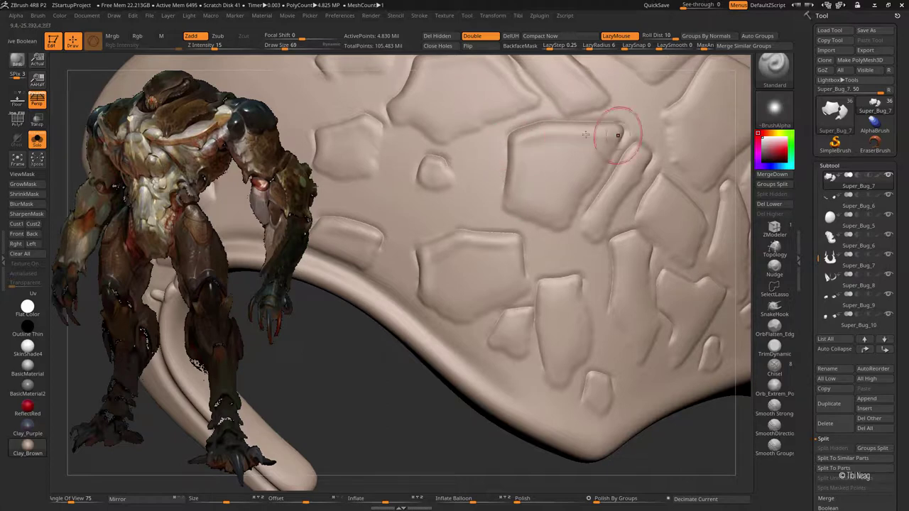
{"action": "left_click_drag", "start_coordinate": [513, 187], "coordinate": [460, 220]}
{"action": "key", "text": "bracketright"}
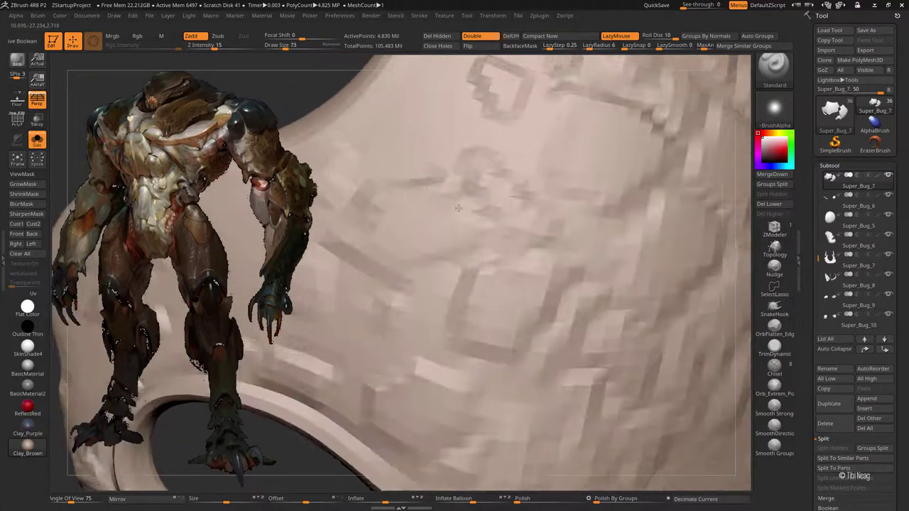
{"action": "mouse_move", "coordinate": [416, 200]}
{"action": "left_mouse_down"}
{"action": "mouse_move", "coordinate": [473, 189]}
{"action": "mouse_move", "coordinate": [504, 229]}
{"action": "left_mouse_up"}
{"action": "left_click_drag", "start_coordinate": [514, 161], "coordinate": [450, 186]}
{"action": "key", "text": "bracketleft"}
{"action": "key", "text": "bracketleft"}
{"action": "key", "text": "bracketleft"}
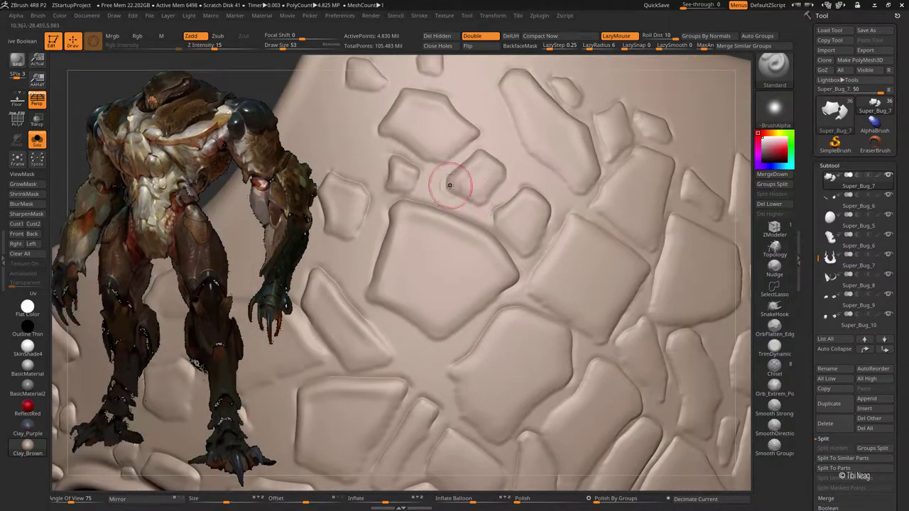
{"action": "left_click_drag", "start_coordinate": [502, 219], "coordinate": [381, 183]}
{"action": "key", "text": "bracketleft"}
{"action": "key", "text": "bracketleft"}
{"action": "key", "text": "bracketleft"}
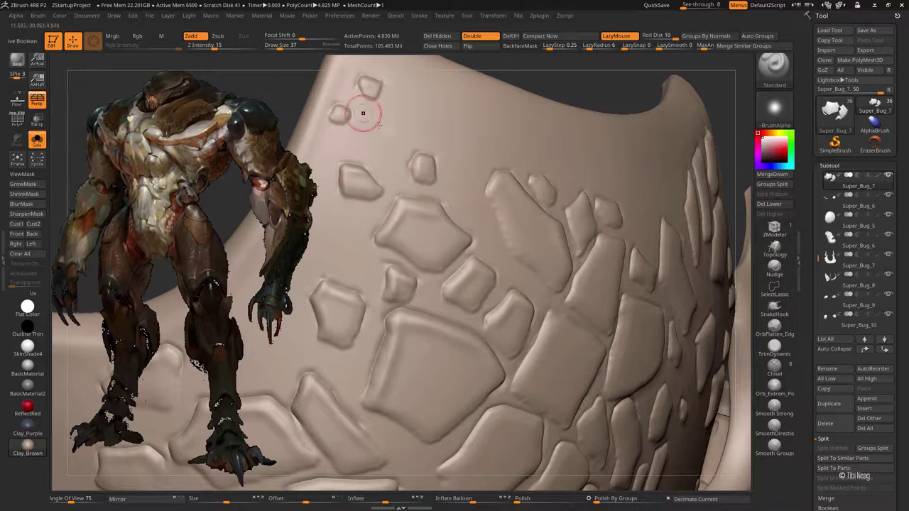
{"action": "left_click_drag", "start_coordinate": [362, 113], "coordinate": [495, 194]}
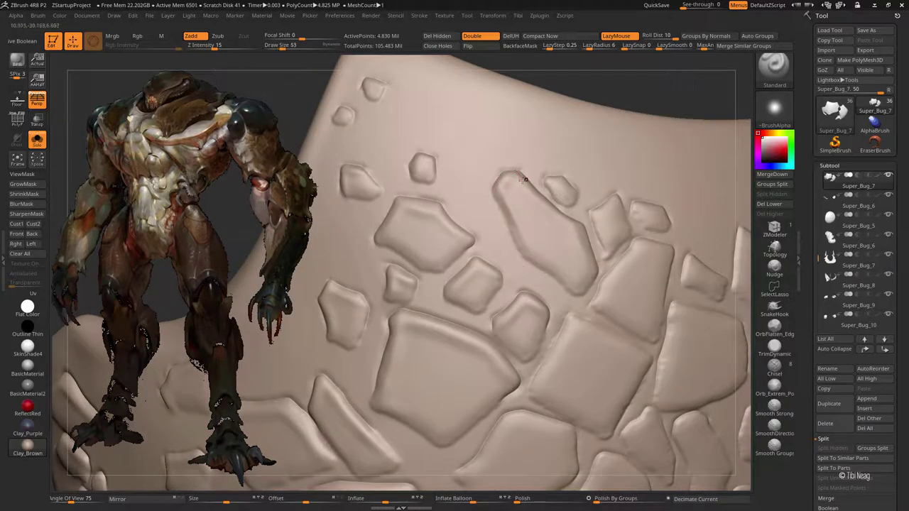
{"action": "key", "text": "bracketleft"}
{"action": "key", "text": "bracketleft"}
{"action": "key", "text": "bracketleft"}
{"action": "mouse_move", "coordinate": [537, 203]}
{"action": "left_mouse_down"}
{"action": "mouse_move", "coordinate": [487, 189]}
{"action": "mouse_move", "coordinate": [523, 206]}
{"action": "mouse_move", "coordinate": [523, 197]}
{"action": "mouse_move", "coordinate": [573, 204]}
{"action": "mouse_move", "coordinate": [544, 223]}
{"action": "mouse_move", "coordinate": [433, 187]}
{"action": "left_mouse_up"}
{"action": "key", "text": "bracketright"}
{"action": "key", "text": "bracketright"}
{"action": "key", "text": "bracketright"}
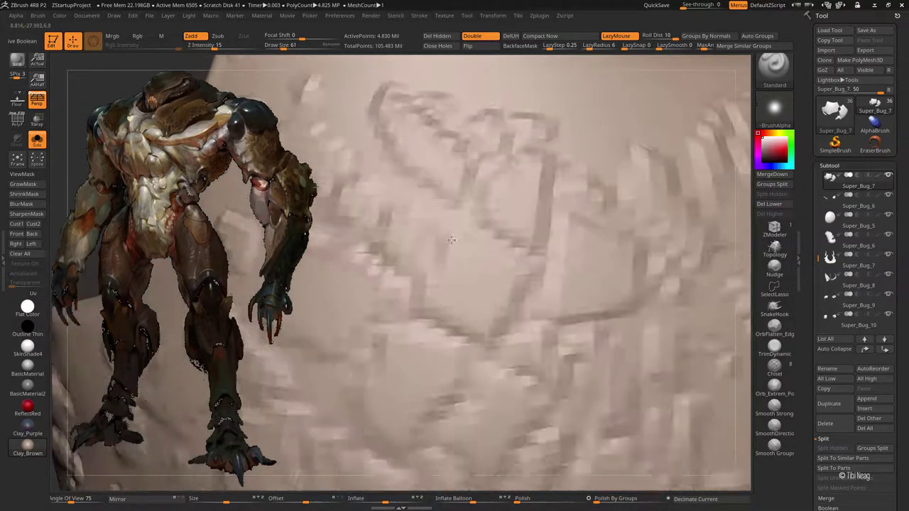
{"action": "mouse_move", "coordinate": [544, 158]}
{"action": "left_mouse_down"}
{"action": "mouse_move", "coordinate": [518, 264]}
{"action": "mouse_move", "coordinate": [450, 239]}
{"action": "left_mouse_up"}
{"action": "key", "text": "bracketright"}
{"action": "key", "text": "bracketright"}
{"action": "key", "text": "bracketright"}
{"action": "key", "text": "bracketright"}
{"action": "key", "text": "bracketright"}
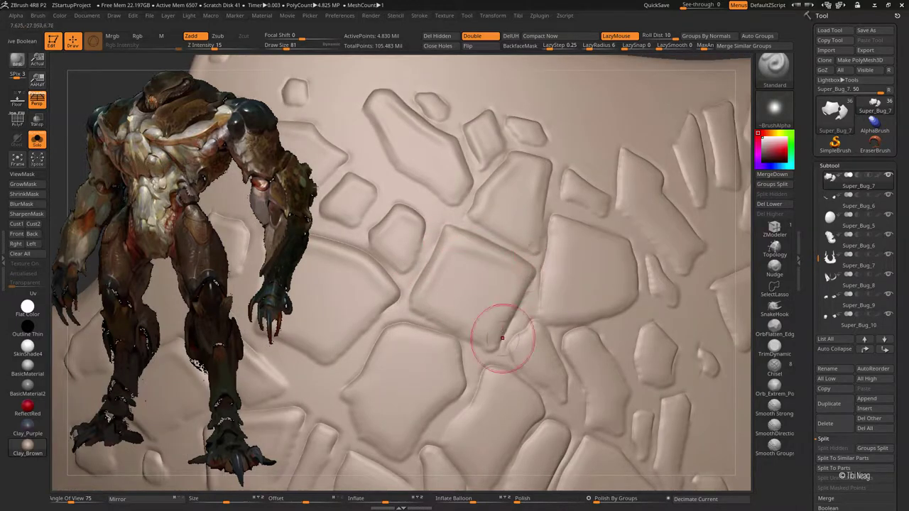
{"action": "left_click_drag", "start_coordinate": [502, 338], "coordinate": [534, 299]}
Step: Extend the plate upward and to the right, then define the next plate's left edge
{"action": "key", "text": "ctrl"}
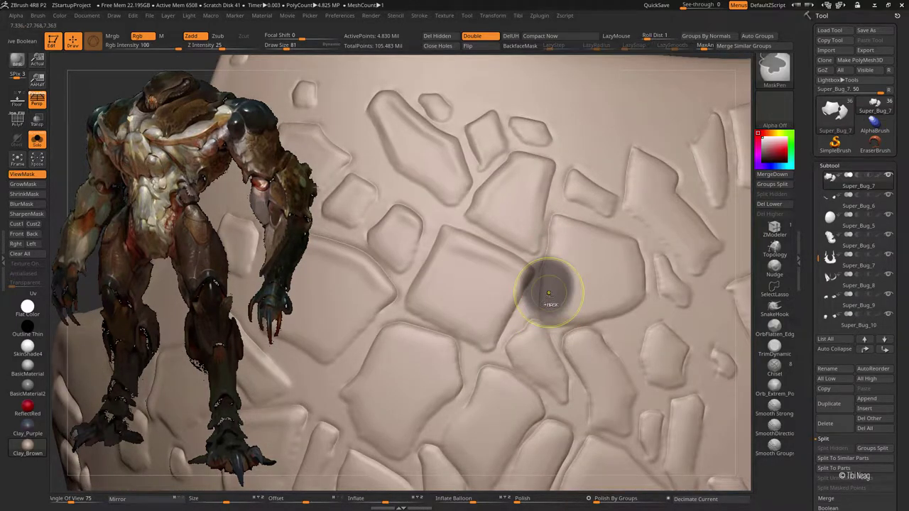
{"action": "key", "text": "ctrl+z"}
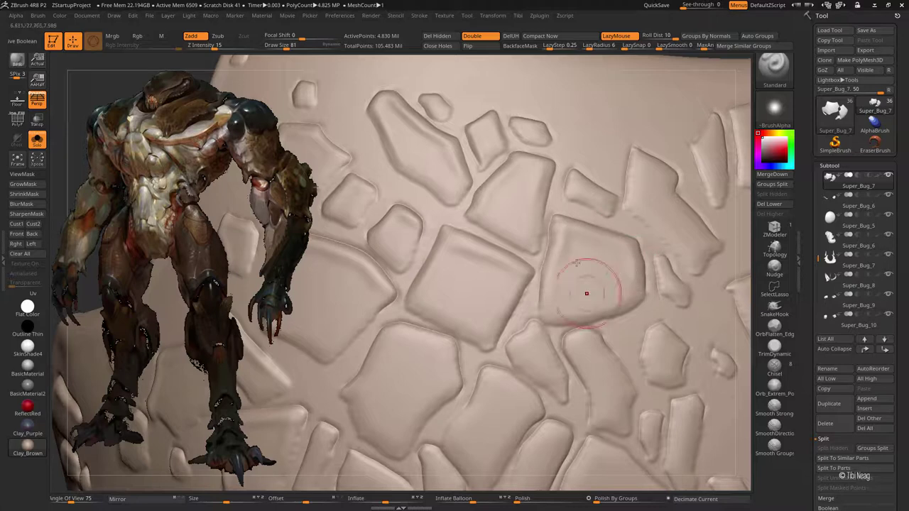
{"action": "left_click_drag", "start_coordinate": [586, 293], "coordinate": [579, 170]}
{"action": "key", "text": "bracketleft"}
{"action": "key", "text": "bracketleft"}
{"action": "key", "text": "bracketleft"}
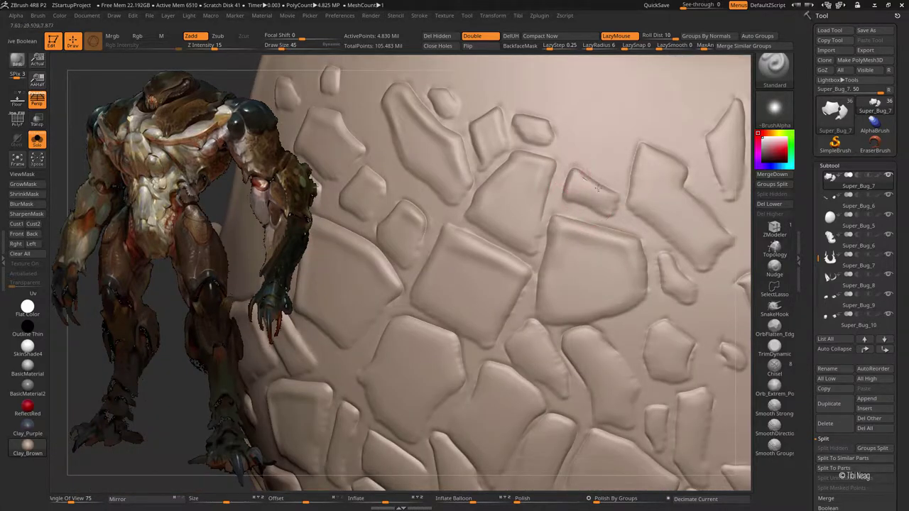
{"action": "left_click_drag", "start_coordinate": [596, 187], "coordinate": [483, 258]}
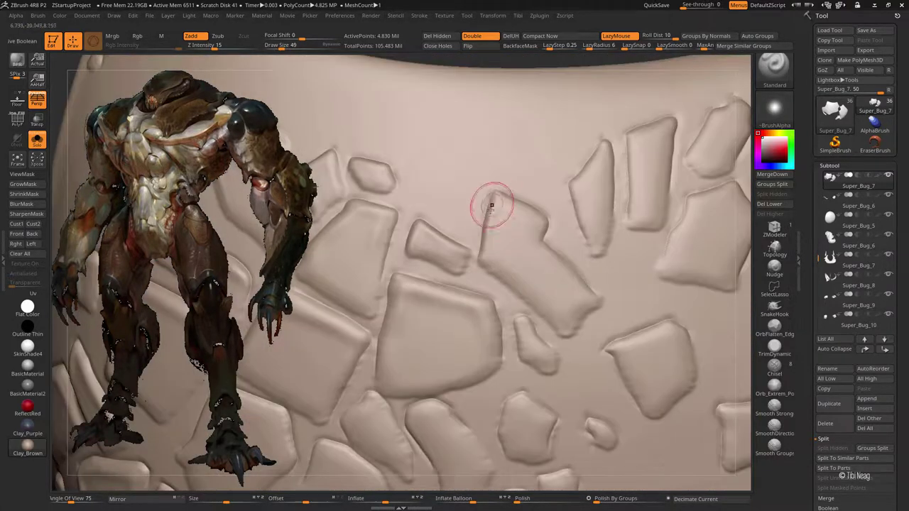
{"action": "left_click_drag", "start_coordinate": [490, 205], "coordinate": [494, 251]}
{"action": "key", "text": "bracketright"}
{"action": "left_click_drag", "start_coordinate": [500, 199], "coordinate": [544, 225]}
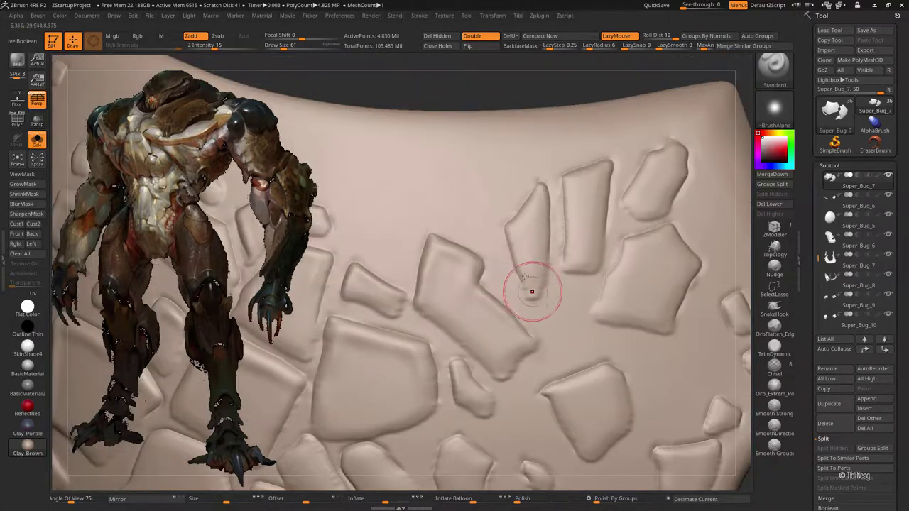
{"action": "left_click_drag", "start_coordinate": [524, 214], "coordinate": [526, 218]}
{"action": "left_click_drag", "start_coordinate": [566, 186], "coordinate": [571, 271]}
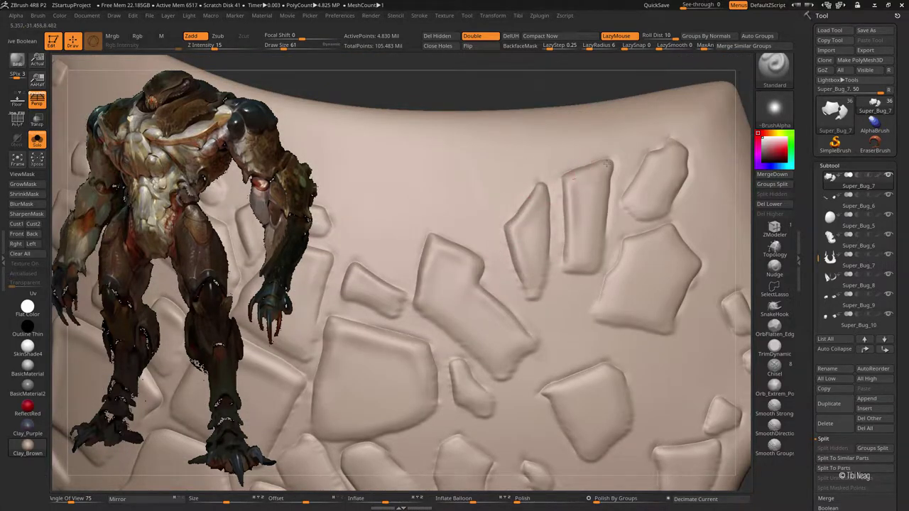
{"action": "left_click_drag", "start_coordinate": [606, 163], "coordinate": [641, 203]}
{"action": "left_click_drag", "start_coordinate": [659, 149], "coordinate": [554, 201]}
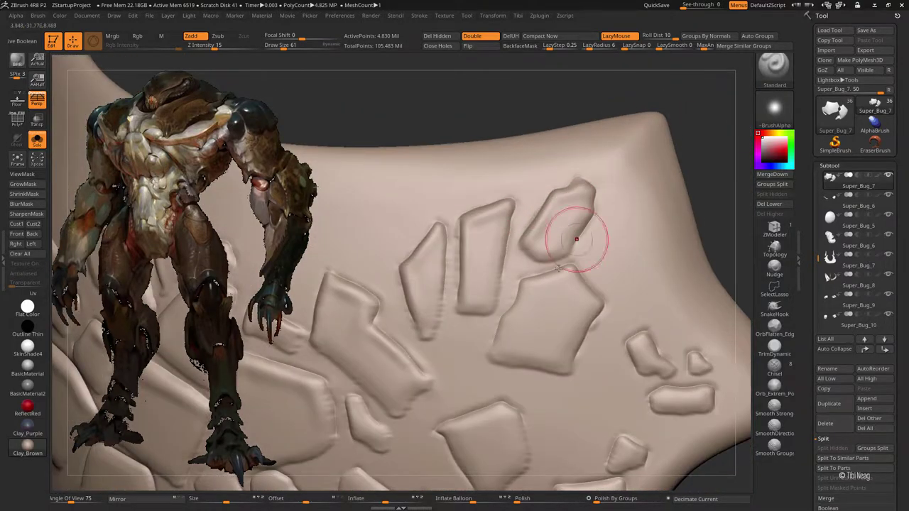
{"action": "left_click_drag", "start_coordinate": [577, 240], "coordinate": [533, 187]}
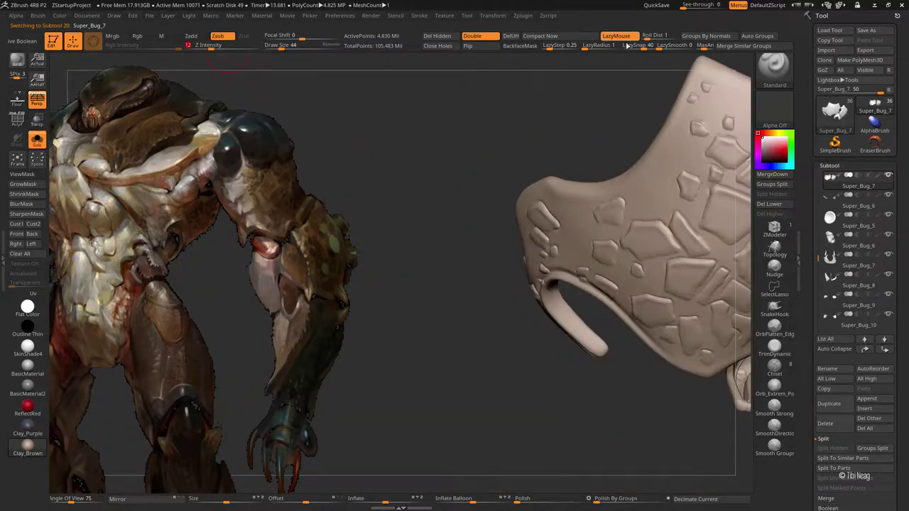
Step: Turn on BackfaceMask and set the brush alpha to Alpha 51
{"action": "left_click", "coordinate": [527, 47]}
{"action": "left_click", "coordinate": [773, 106]}
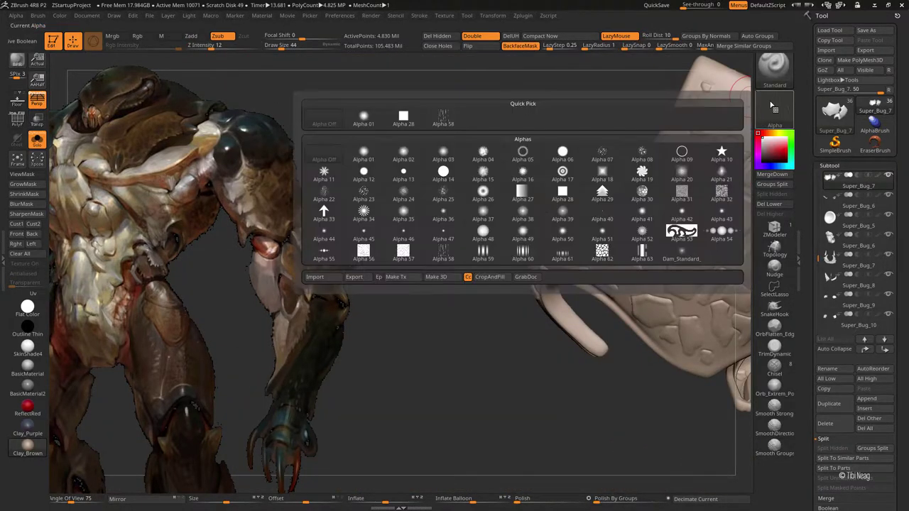
{"action": "left_click", "coordinate": [563, 240]}
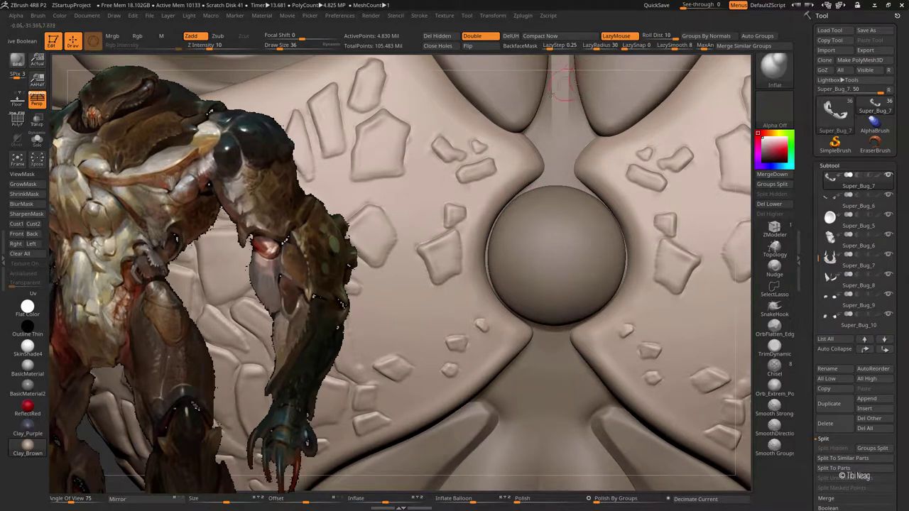
Step: Raise LazyRadius, smooth, refit plate edges with Move Topological at SDiv 1, then step subdivision up twice
{"action": "left_click", "coordinate": [593, 46]}
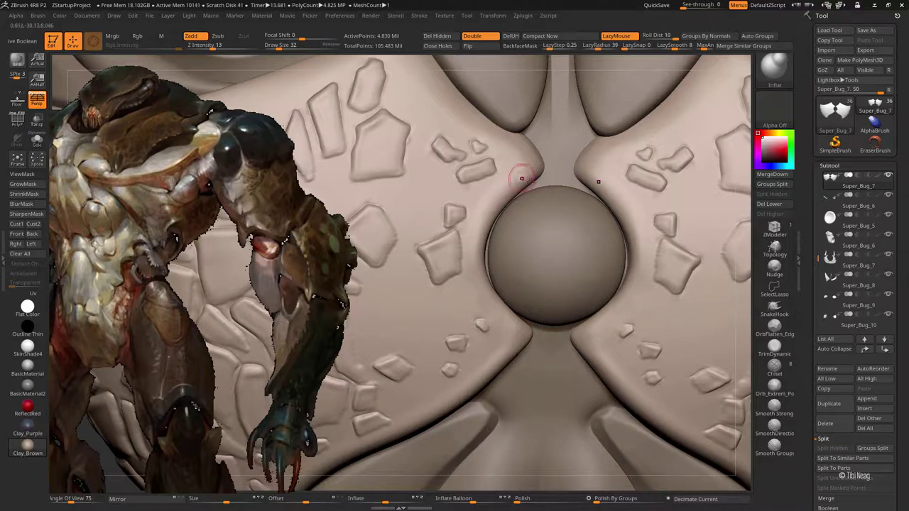
{"action": "key", "text": "shift"}
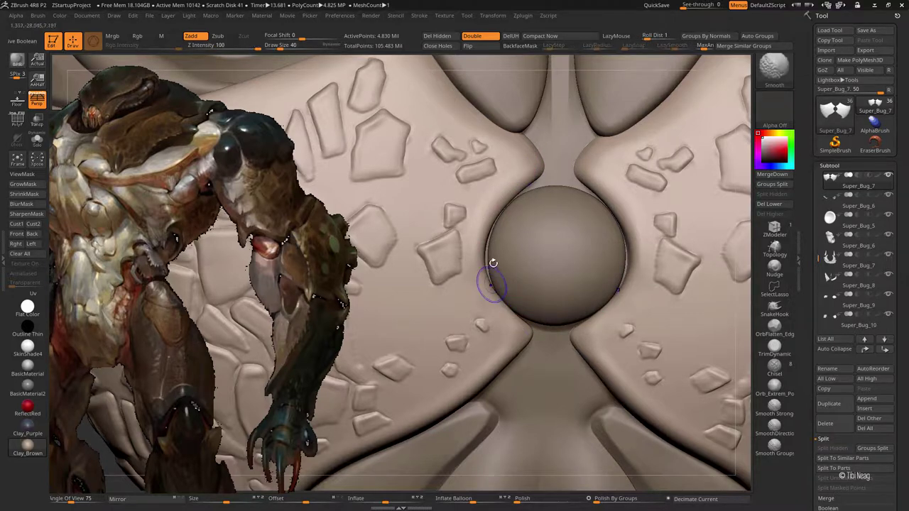
{"action": "key", "text": "shift+d"}
{"action": "key", "text": "shift+d"}
{"action": "key", "text": "shift+d"}
{"action": "key", "text": "shift+d"}
{"action": "key", "text": "shift+d"}
{"action": "key", "text": "shift+d"}
{"action": "key", "text": "b"}
{"action": "key", "text": "m"}
{"action": "key", "text": "t"}
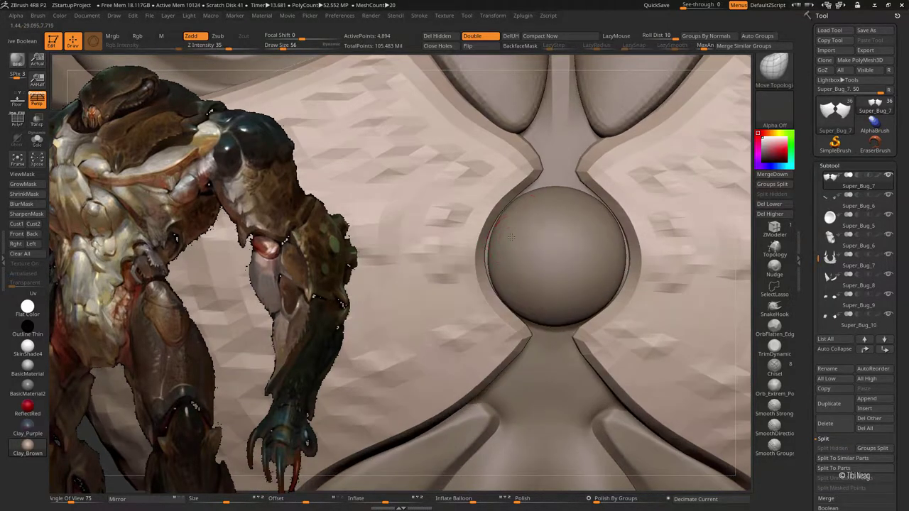
{"action": "key", "text": "d"}
{"action": "key", "text": "d"}
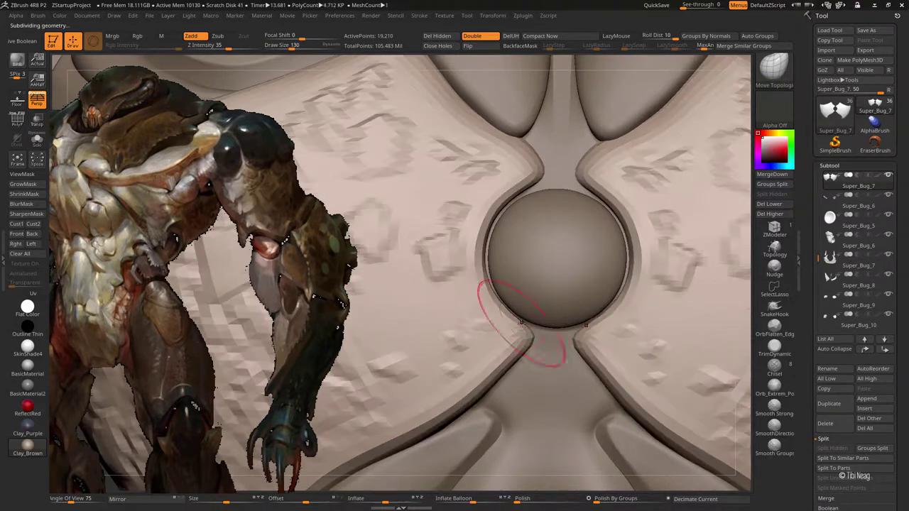
{"action": "key", "text": "d"}
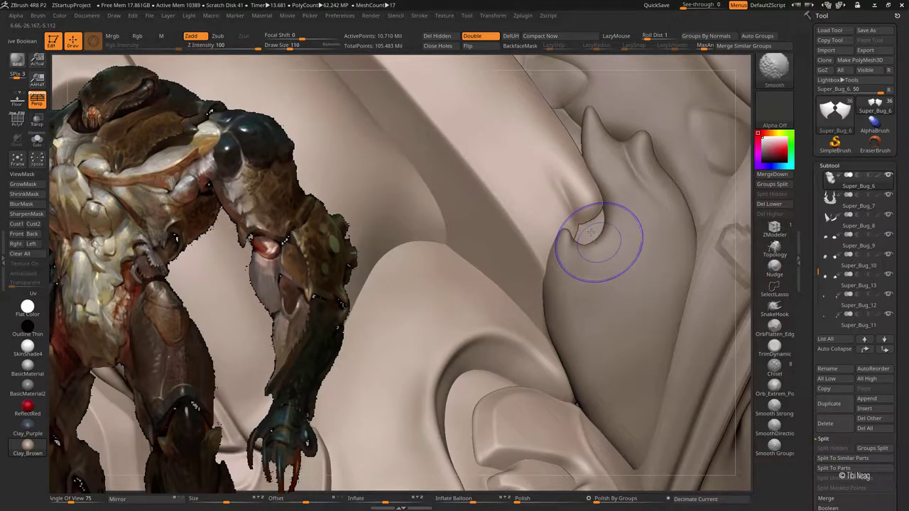
Step: Orbit the view slightly around the upper armor piece
{"action": "left_click_drag", "start_coordinate": [590, 198], "coordinate": [600, 213]}
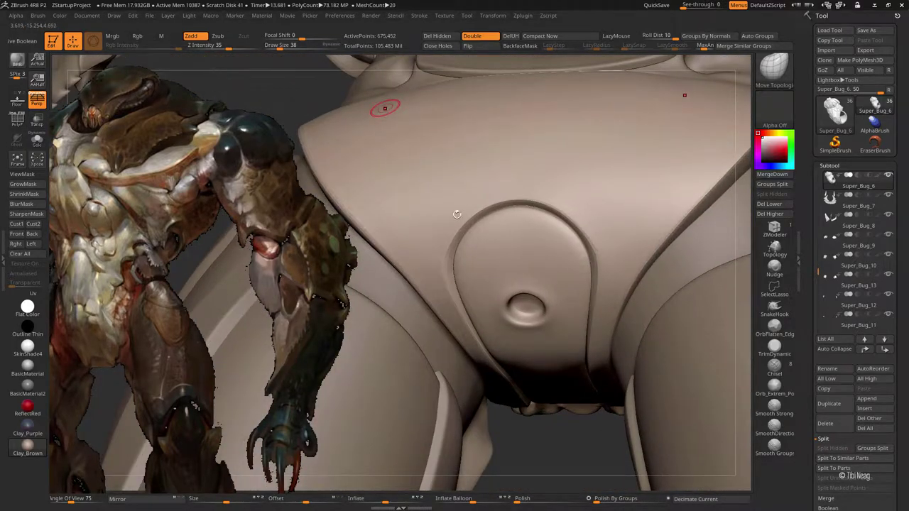
Step: Orbit the hip piece, turn on PolyFrame, drop to its lowest SDiv and switch to Move mode
{"action": "left_click_drag", "start_coordinate": [521, 461], "coordinate": [509, 431]}
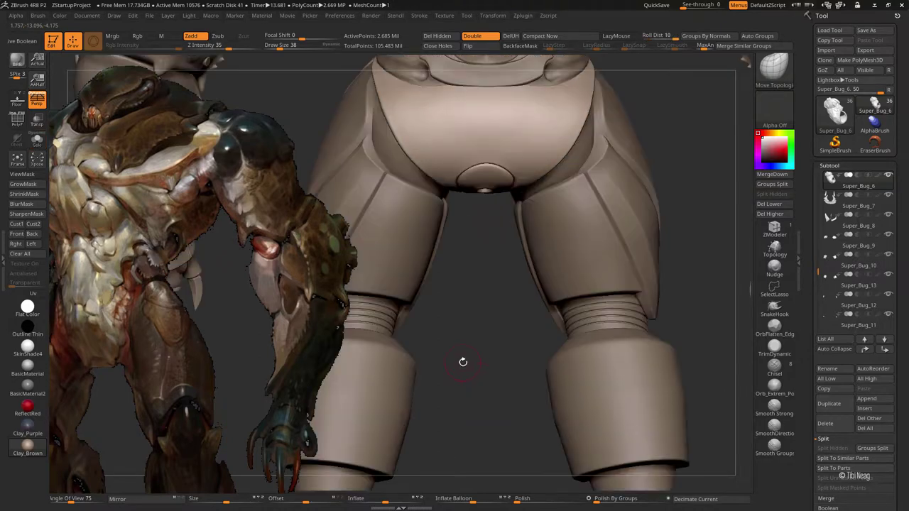
{"action": "key", "text": "shift+f"}
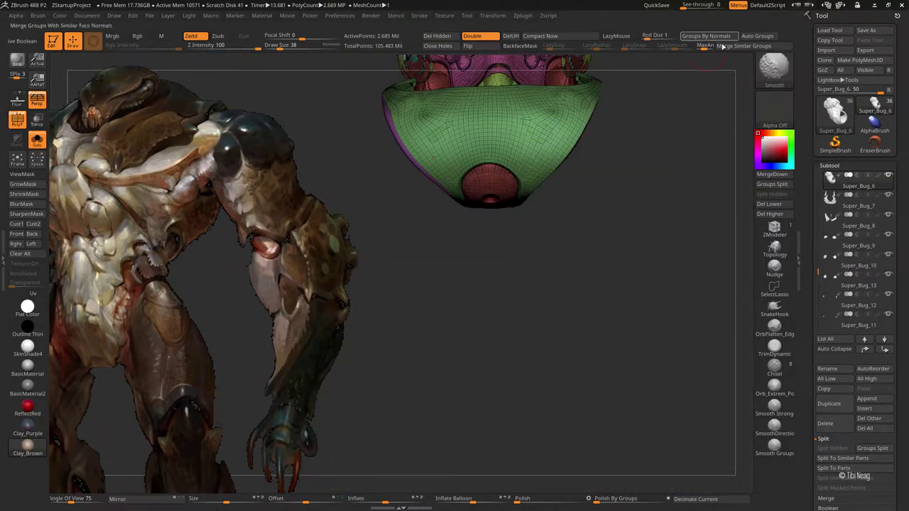
{"action": "key", "text": "shift+d"}
{"action": "key", "text": "shift+d"}
{"action": "key", "text": "shift+d"}
{"action": "key", "text": "ctrl+w"}
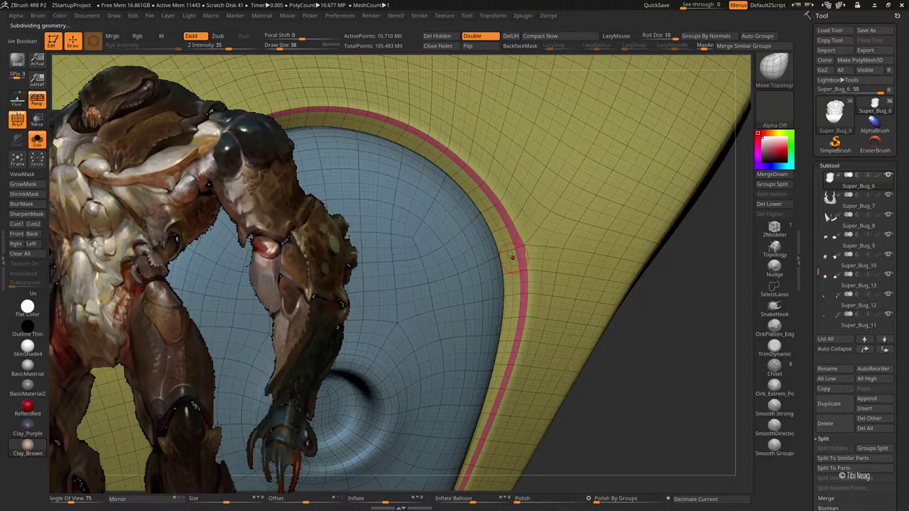
{"action": "left_click", "coordinate": [93, 41]}
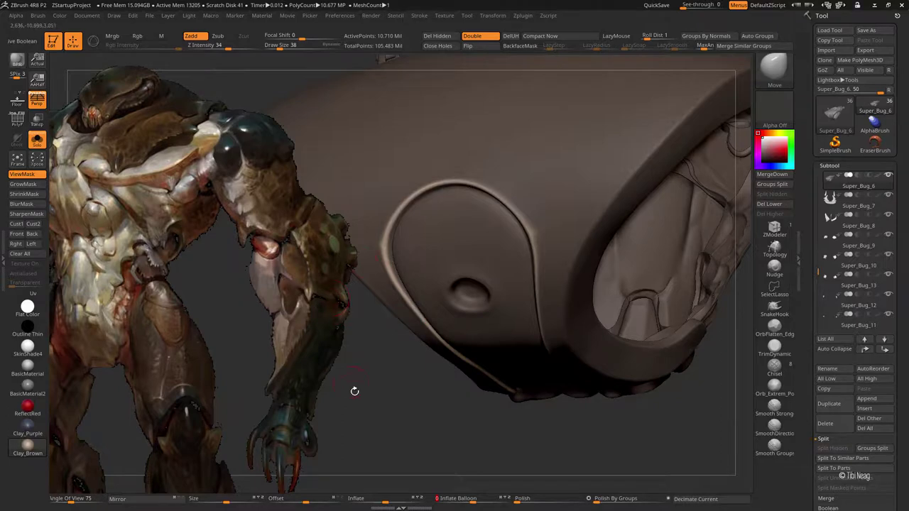
Step: Reshape the hip plate's outline at a lower subdivision, then return to its highest level
{"action": "left_click_drag", "start_coordinate": [355, 391], "coordinate": [675, 331]}
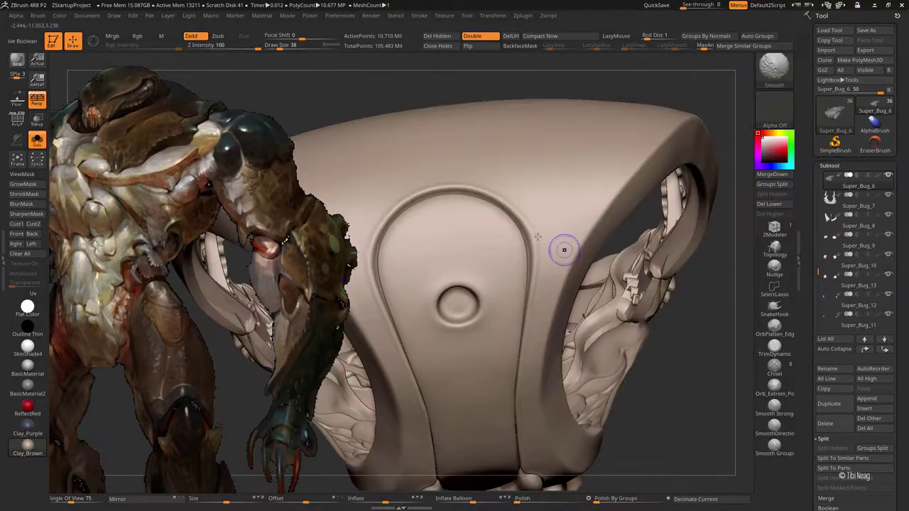
{"action": "key", "text": "shift+d"}
{"action": "key", "text": "shift+d"}
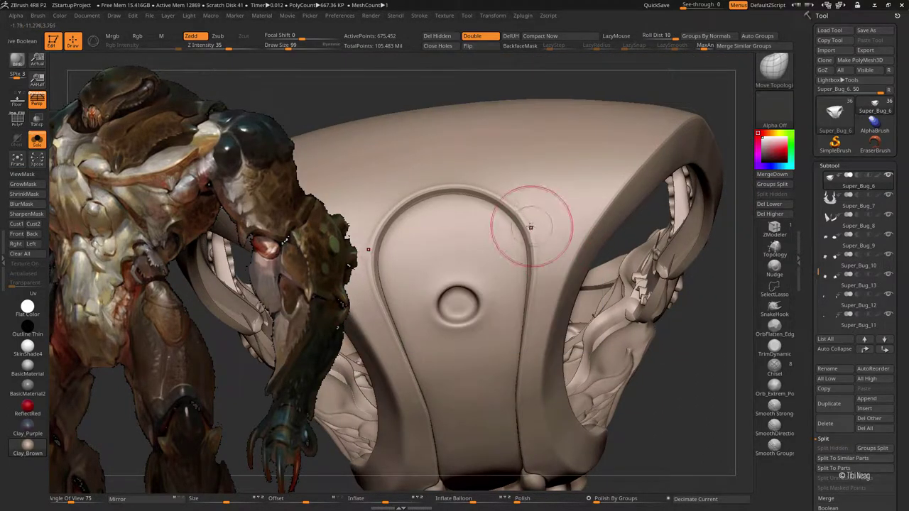
{"action": "mouse_move", "coordinate": [473, 178]}
{"action": "left_mouse_down"}
{"action": "mouse_move", "coordinate": [477, 203]}
{"action": "mouse_move", "coordinate": [416, 203]}
{"action": "mouse_move", "coordinate": [376, 229]}
{"action": "mouse_move", "coordinate": [385, 213]}
{"action": "left_mouse_up"}
{"action": "key", "text": "d"}
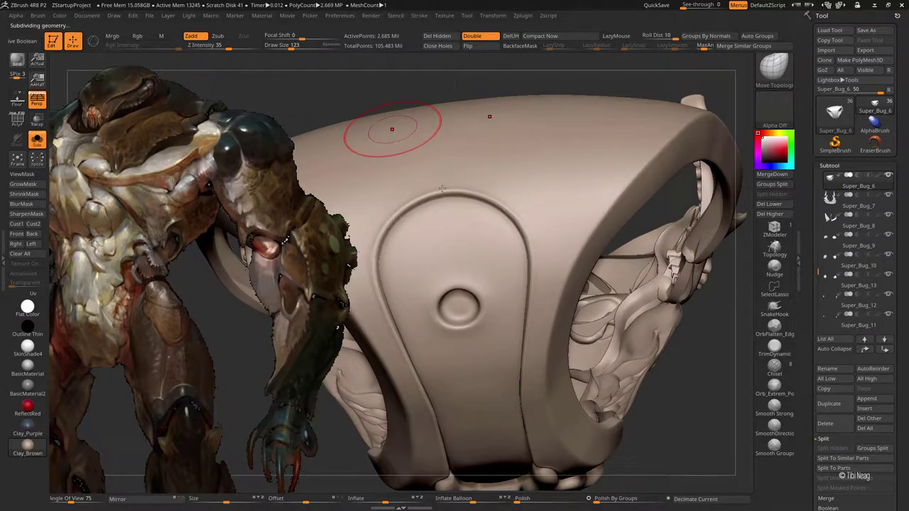
{"action": "key", "text": "d"}
{"action": "mouse_move", "coordinate": [442, 188]}
{"action": "left_mouse_down"}
{"action": "mouse_move", "coordinate": [456, 248]}
{"action": "mouse_move", "coordinate": [446, 315]}
{"action": "left_mouse_up"}
{"action": "key", "text": "shift+d"}
{"action": "key", "text": "shift+d"}
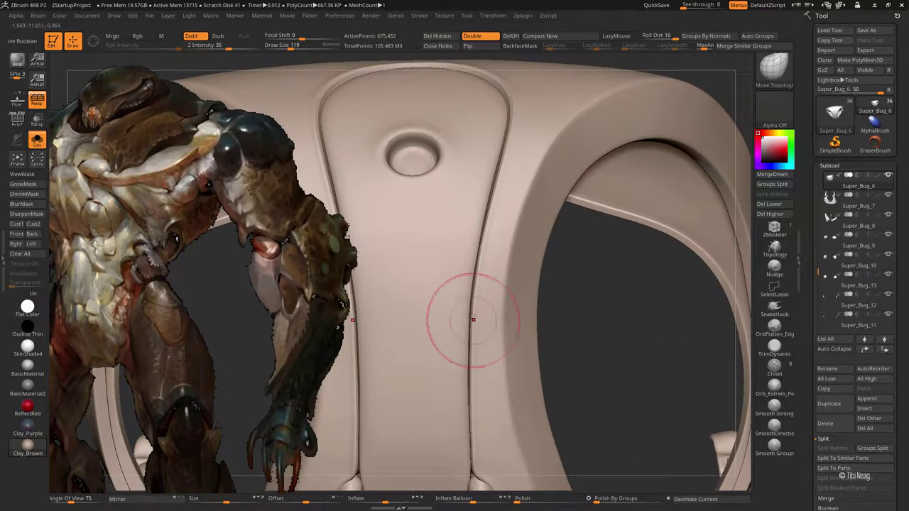
{"action": "key", "text": "f"}
{"action": "key", "text": "d"}
{"action": "key", "text": "d"}
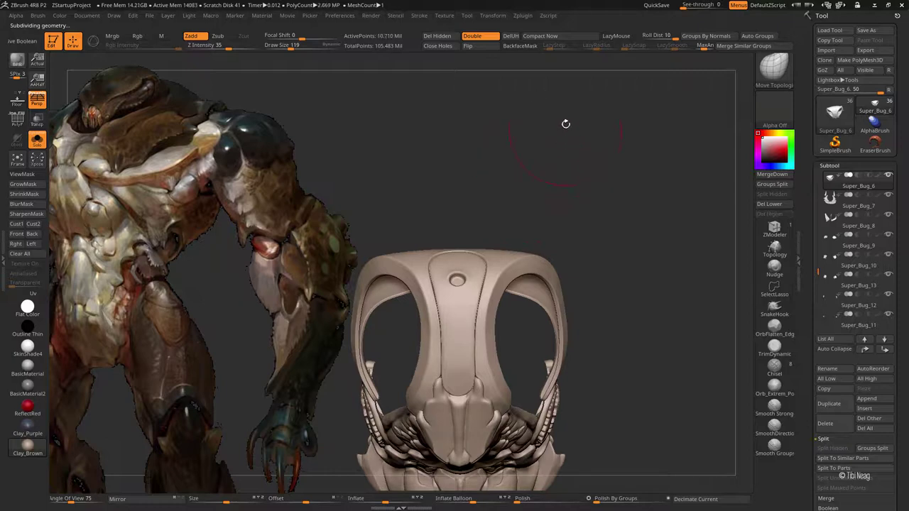
Step: Compact memory to free RAM, leaving about 27 GB available
{"action": "left_click_drag", "start_coordinate": [474, 106], "coordinate": [507, 144]}
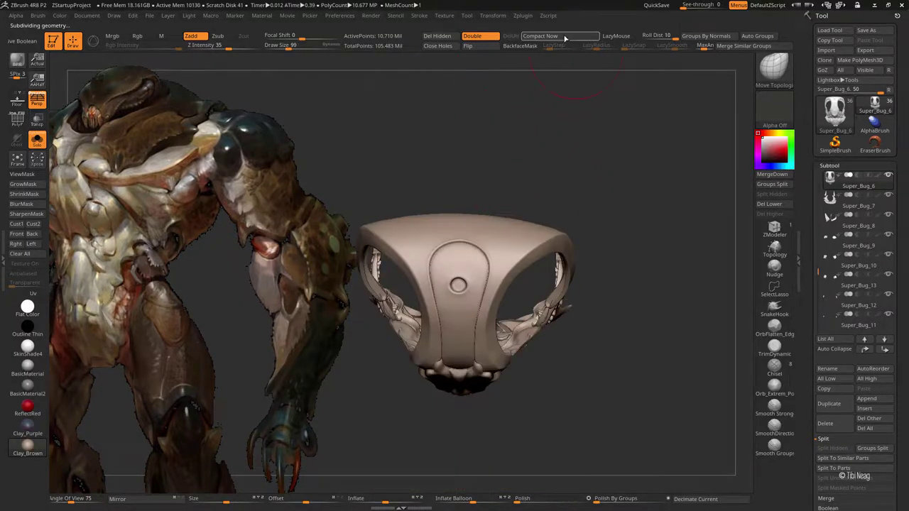
{"action": "left_click", "coordinate": [565, 38]}
{"action": "left_click_drag", "start_coordinate": [593, 191], "coordinate": [589, 221]}
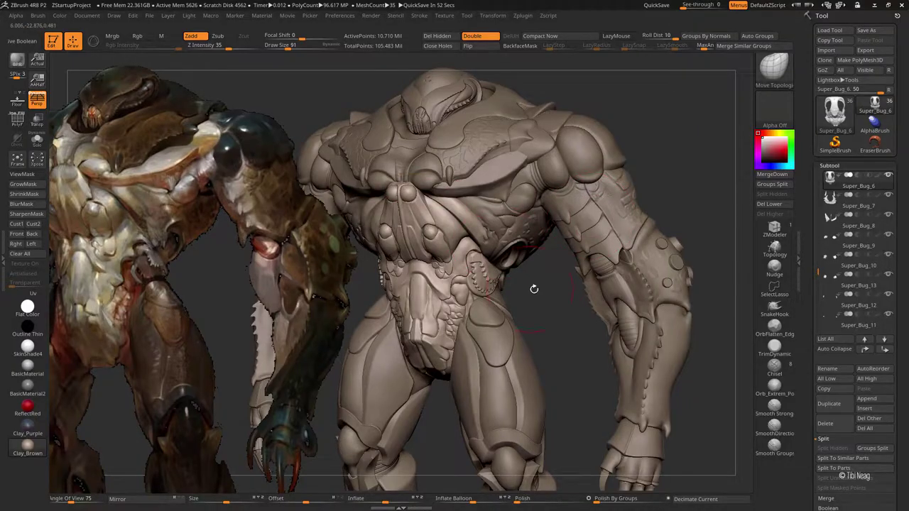
Step: Make Bug102 the active subtool and save the project, overwriting the existing file
{"action": "left_click", "coordinate": [818, 186]}
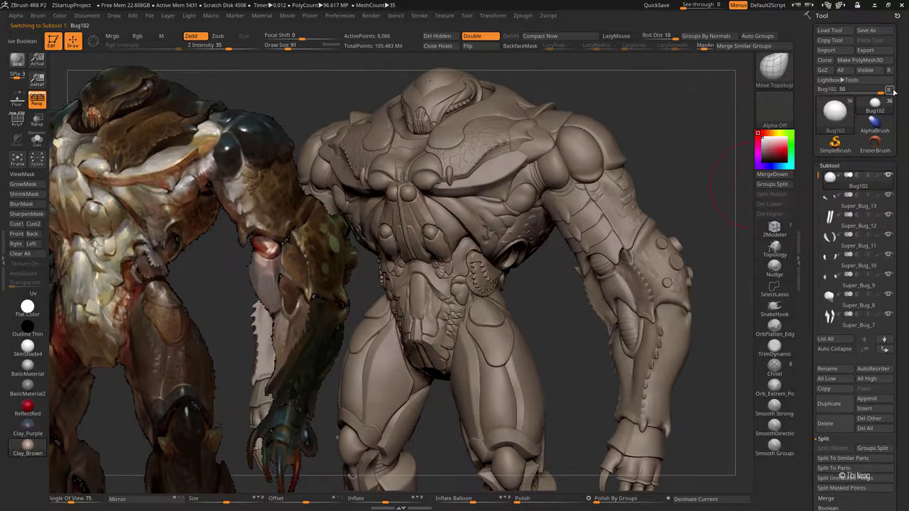
{"action": "left_click", "coordinate": [873, 31]}
{"action": "left_click", "coordinate": [525, 340]}
{"action": "key", "text": "Return"}
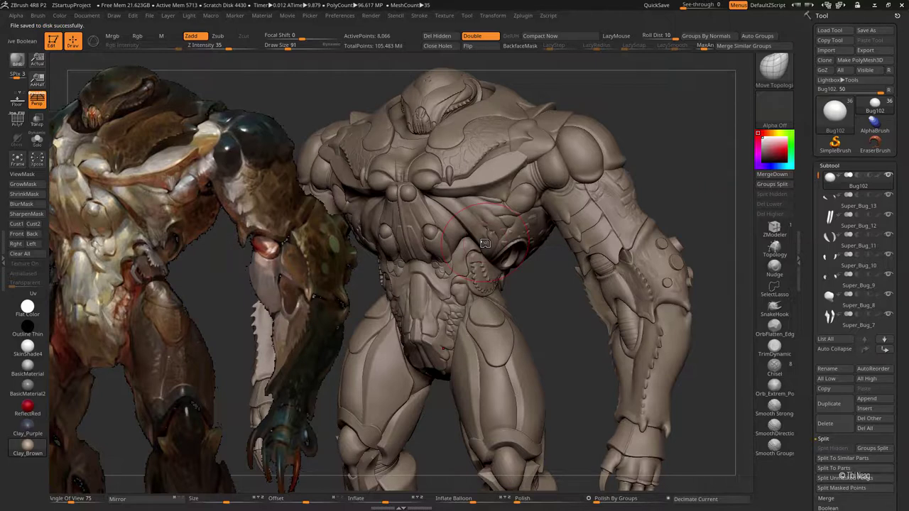
Step: Zoom in to the leg and select its thigh armor subtool
{"action": "scroll", "coordinate": [567, 321], "scroll_direction": "up", "scroll_amount": 2}
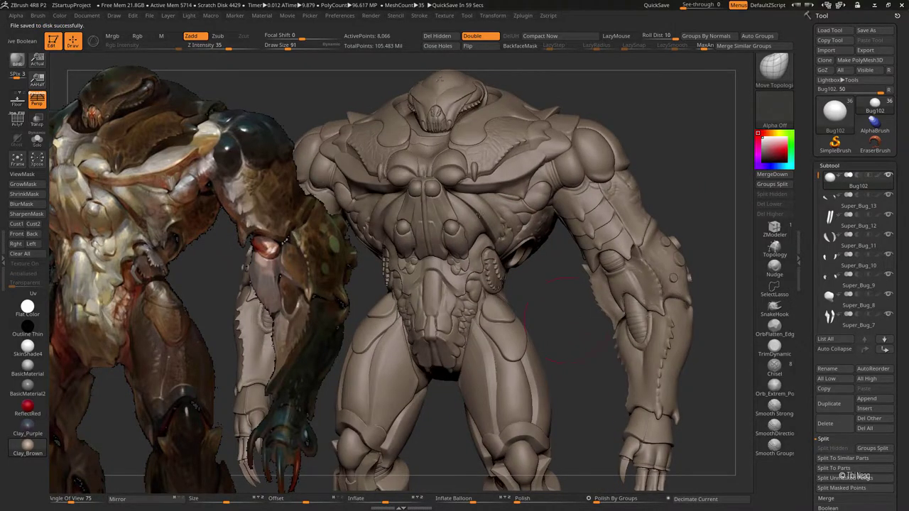
{"action": "scroll", "coordinate": [511, 326], "scroll_direction": "up", "scroll_amount": 2}
{"action": "scroll", "coordinate": [455, 329], "scroll_direction": "up", "scroll_amount": 2}
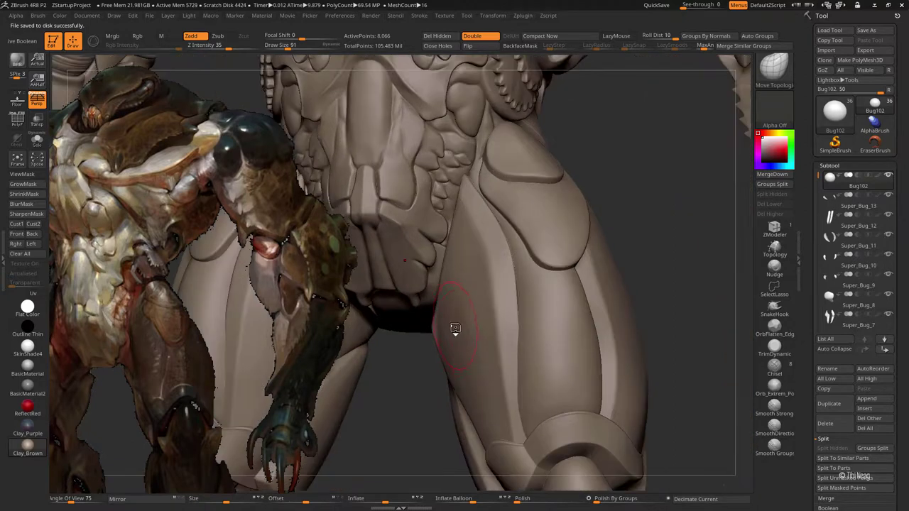
{"action": "scroll", "coordinate": [506, 291], "scroll_direction": "up", "scroll_amount": 2}
{"action": "left_click", "coordinate": [510, 274], "text": "alt"}
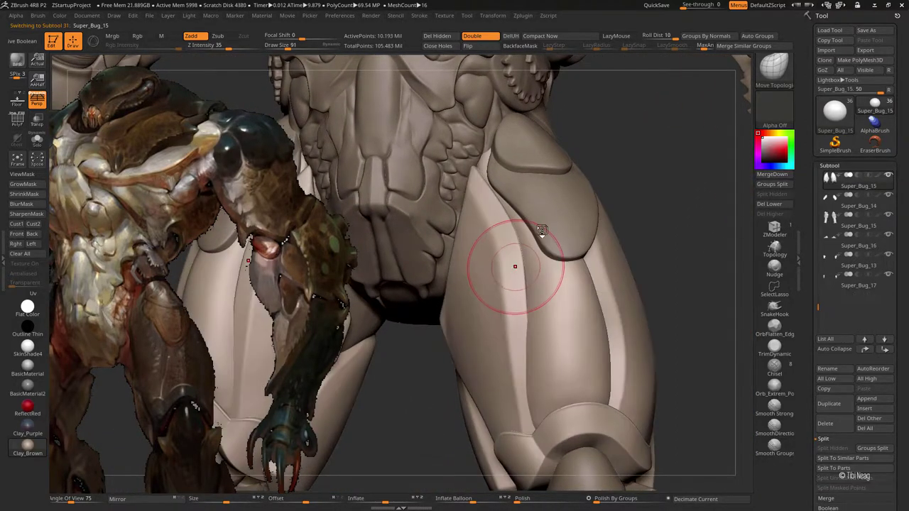
Step: Solo the leg armor, subdivide it, and Groups Split it into two subtools
{"action": "key", "text": "alt+s"}
{"action": "key", "text": "shift+f"}
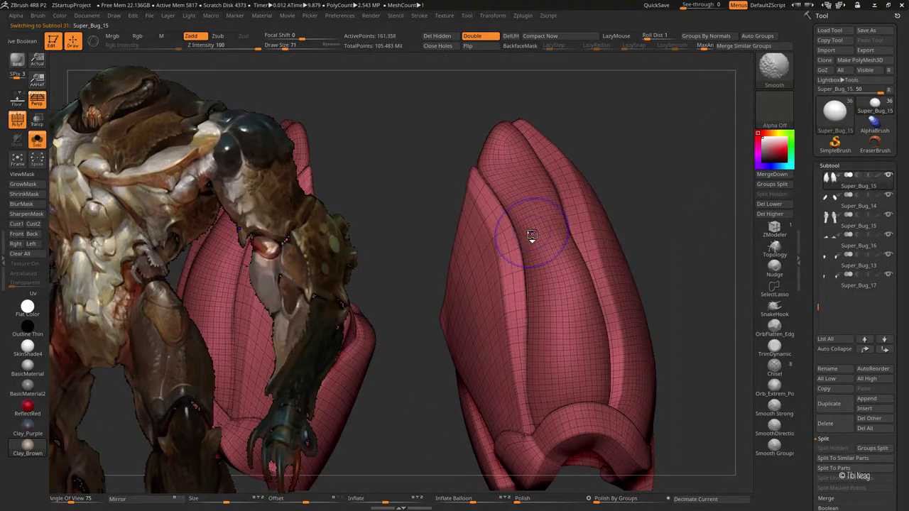
{"action": "left_click", "coordinate": [757, 35]}
{"action": "left_click", "coordinate": [489, 241], "text": "ctrl+shift"}
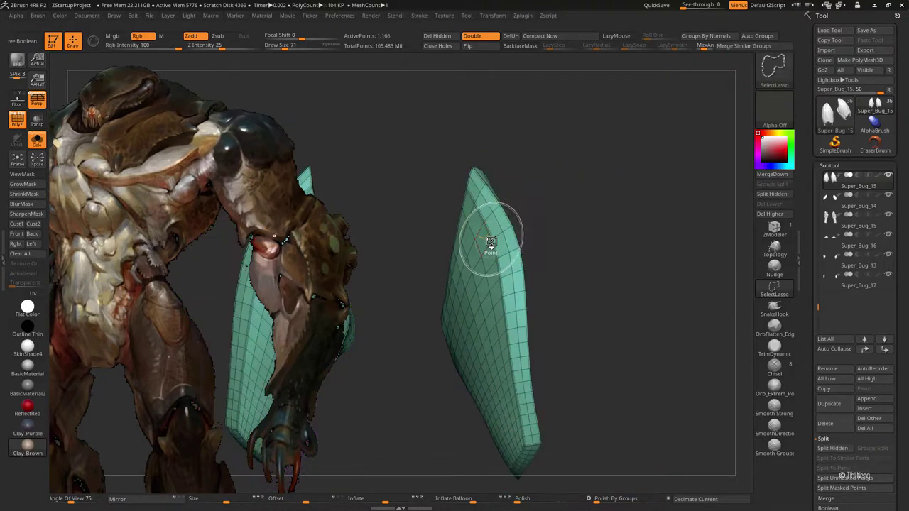
{"action": "left_click", "coordinate": [645, 157], "text": "ctrl+shift"}
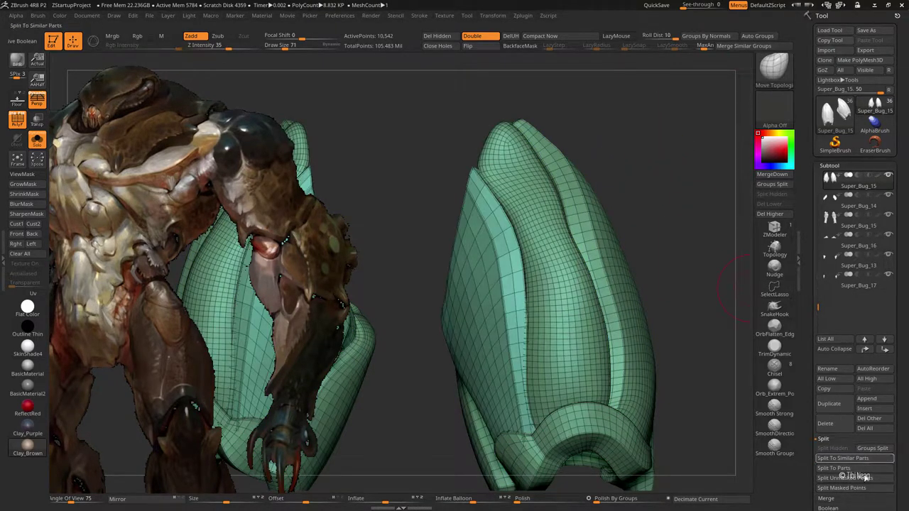
{"action": "scroll", "coordinate": [904, 425], "scroll_direction": "down", "scroll_amount": 3}
{"action": "scroll", "coordinate": [904, 425], "scroll_direction": "down", "scroll_amount": 2}
{"action": "scroll", "coordinate": [903, 425], "scroll_direction": "down", "scroll_amount": 1}
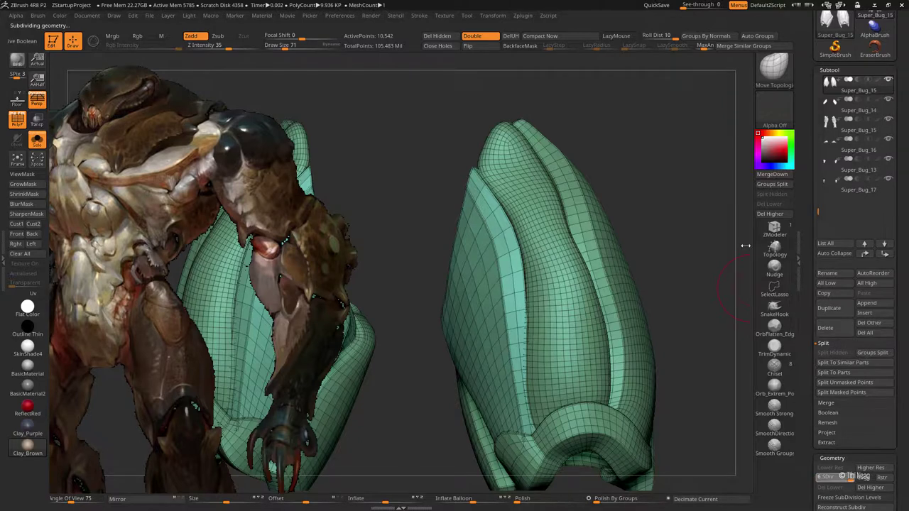
{"action": "key", "text": "ctrl+d"}
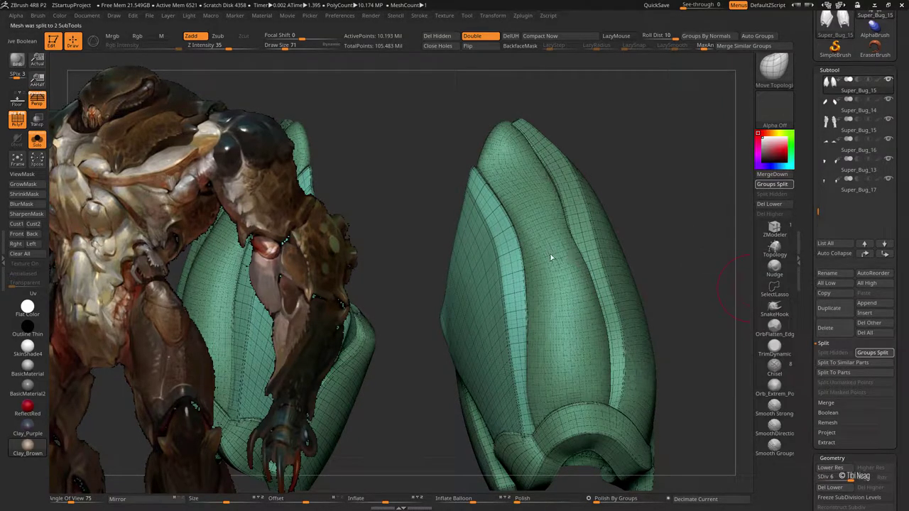
{"action": "left_click", "coordinate": [551, 257], "text": "alt"}
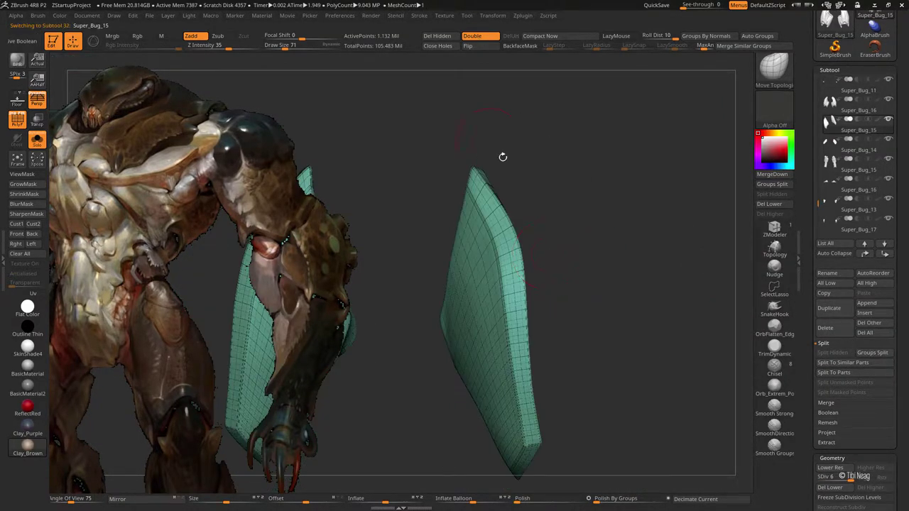
{"action": "key", "text": "shift+f"}
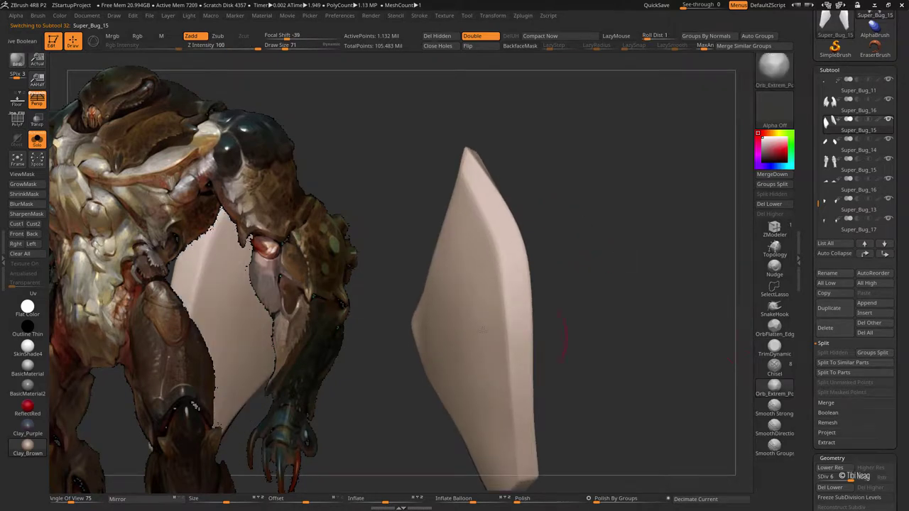
Step: Enable LazyMouse and BackfaceMask, then bevel the front plate's lower edge at a lower subdivision
{"action": "left_click", "coordinate": [616, 36]}
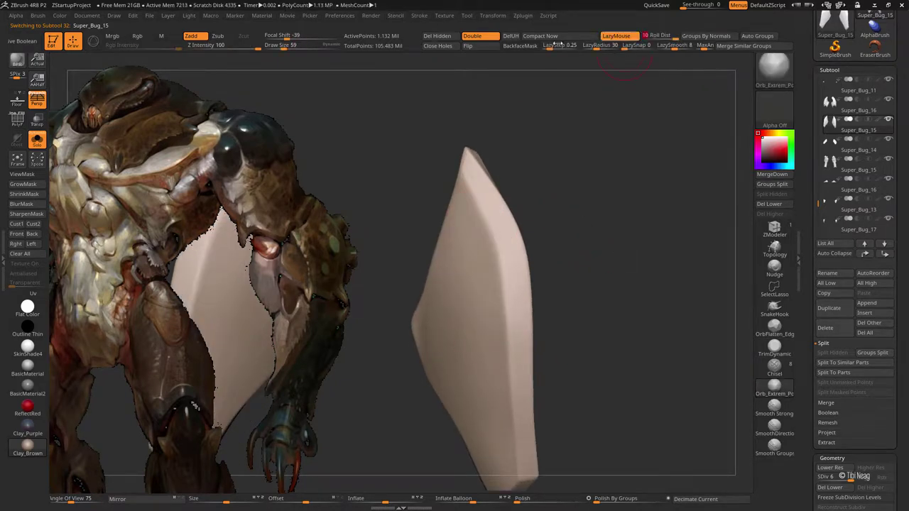
{"action": "left_click", "coordinate": [520, 45]}
{"action": "left_click_drag", "start_coordinate": [473, 186], "coordinate": [516, 122]}
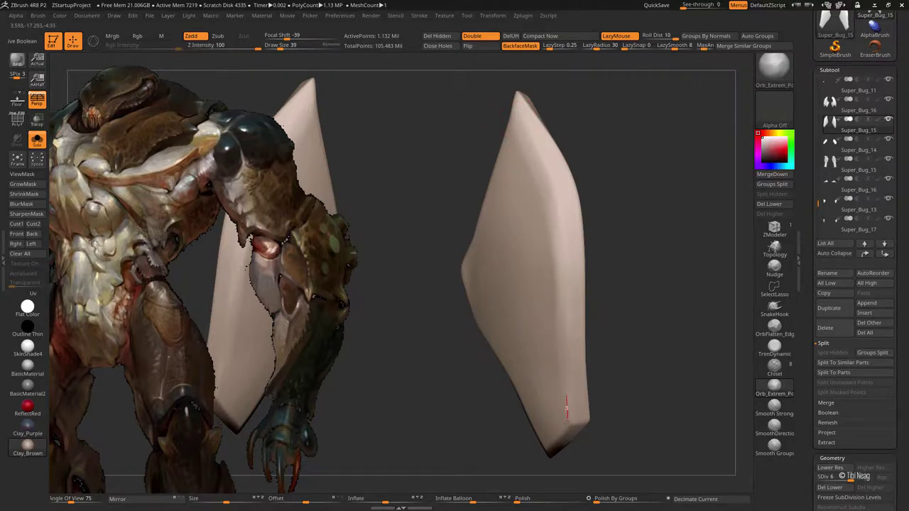
{"action": "left_click_drag", "start_coordinate": [566, 411], "coordinate": [593, 298]}
{"action": "key", "text": "shift+d"}
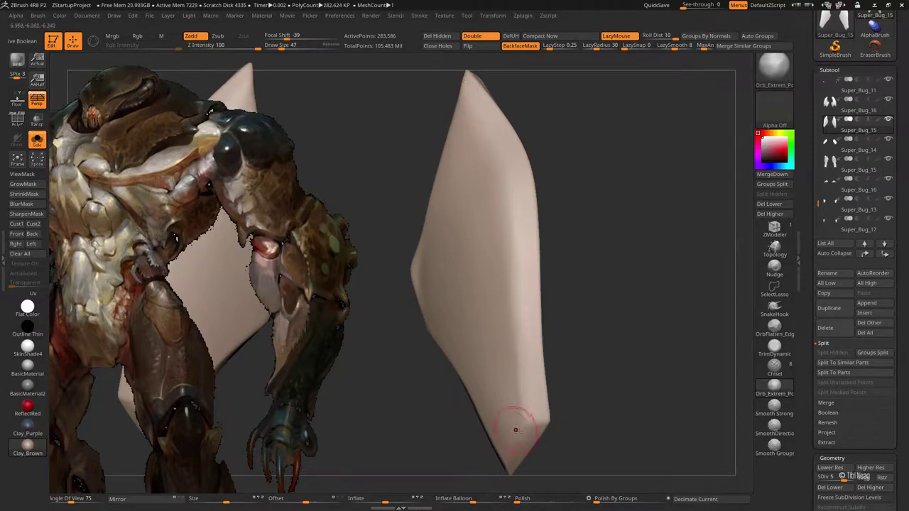
{"action": "left_click_drag", "start_coordinate": [524, 401], "coordinate": [520, 380]}
{"action": "mouse_move", "coordinate": [606, 167]}
{"action": "left_mouse_down"}
{"action": "mouse_move", "coordinate": [591, 235]}
{"action": "mouse_move", "coordinate": [499, 213]}
{"action": "left_mouse_up"}
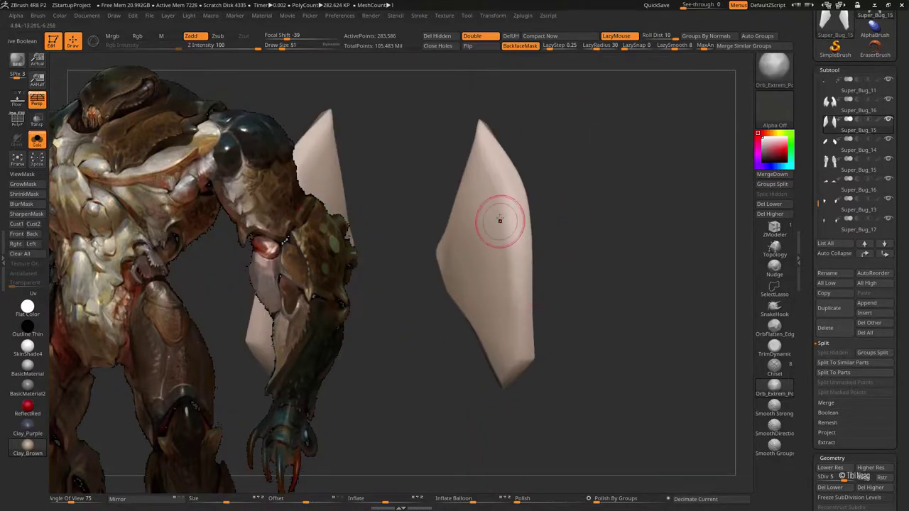
{"action": "key", "text": "shift+d"}
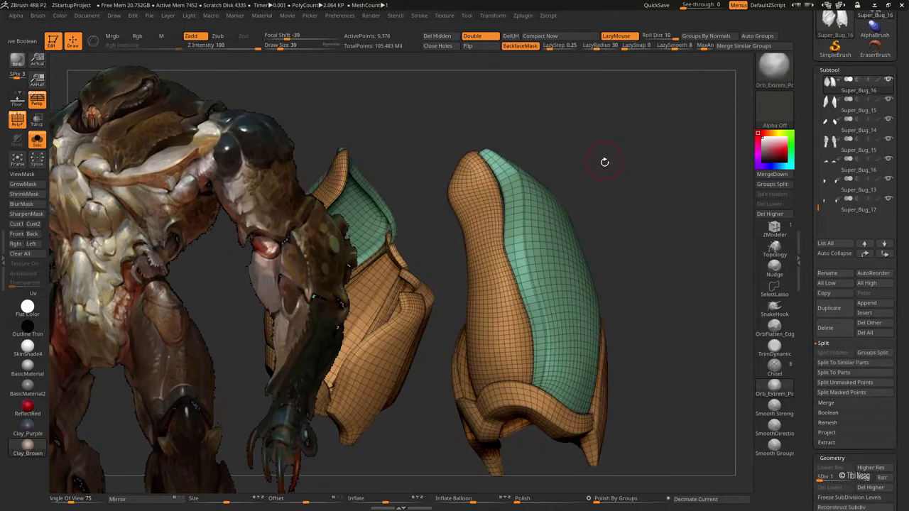
Step: Select the adjacent strip piece and smooth the crease on the plate's lower edge
{"action": "key", "text": "ctrl+d"}
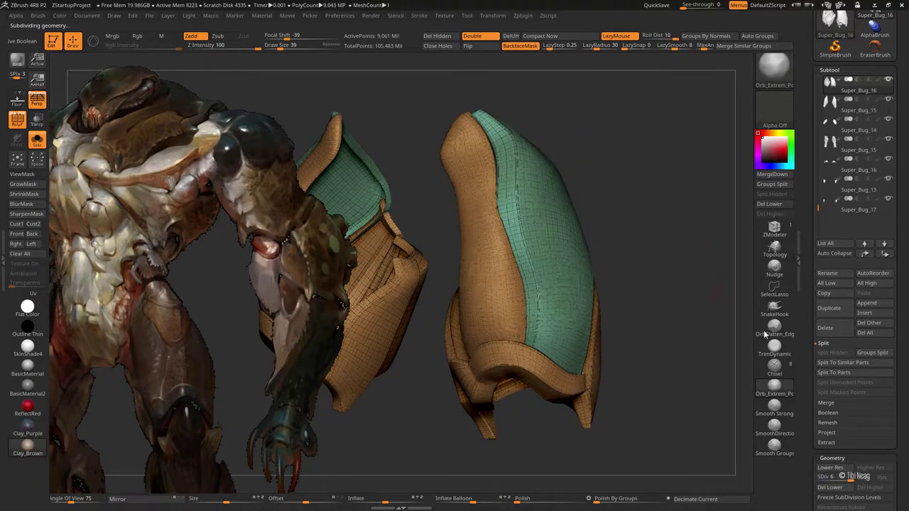
{"action": "left_click", "coordinate": [487, 184], "text": "alt"}
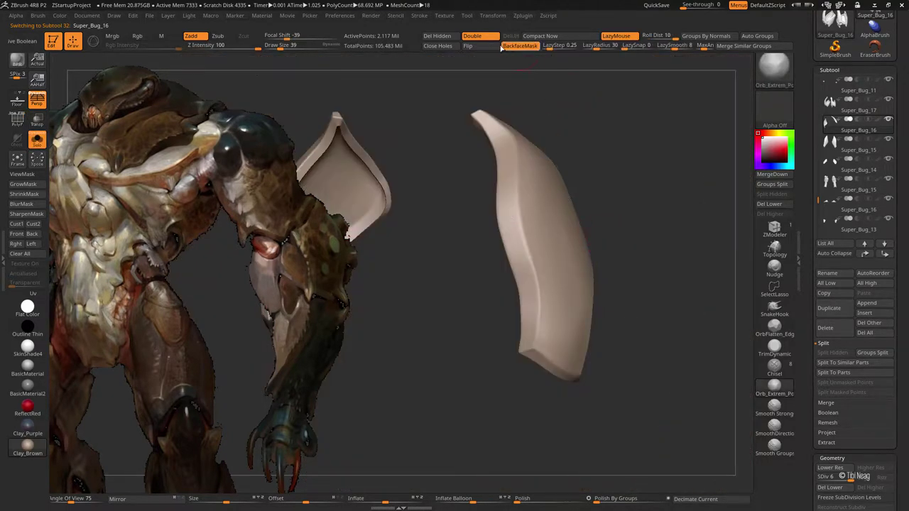
{"action": "key", "text": "shift+d"}
{"action": "mouse_move", "coordinate": [582, 214]}
{"action": "left_mouse_down"}
{"action": "mouse_move", "coordinate": [613, 145]}
{"action": "mouse_move", "coordinate": [627, 138]}
{"action": "left_mouse_up"}
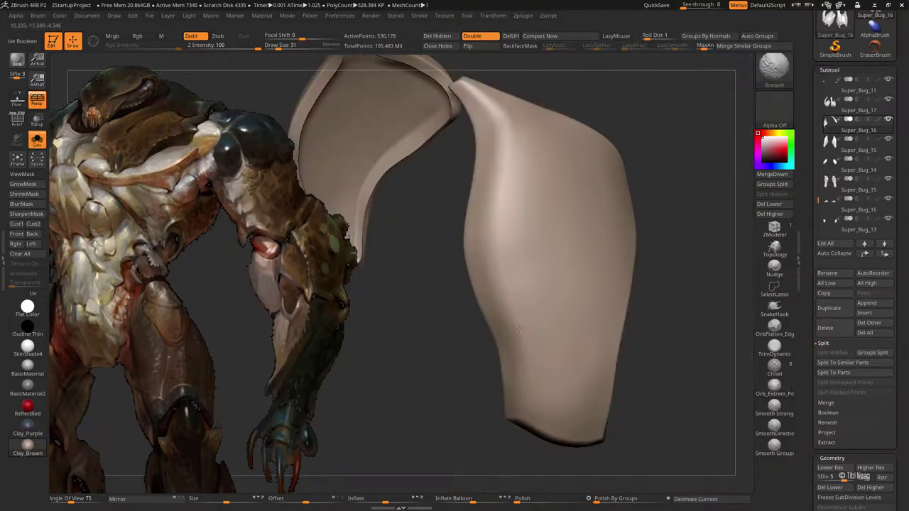
{"action": "left_click_drag", "start_coordinate": [518, 409], "coordinate": [536, 315], "text": "shift"}
{"action": "key", "text": "shift+d"}
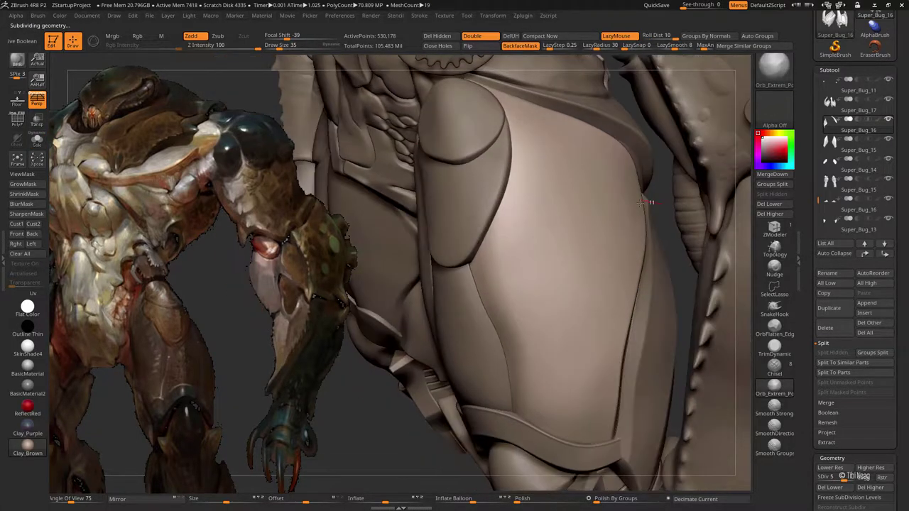
Step: Toggle Solo to inspect the armour piece's silhouette from several angles, then show the whole body
{"action": "key", "text": "alt+s"}
{"action": "mouse_move", "coordinate": [407, 304]}
{"action": "left_mouse_down"}
{"action": "mouse_move", "coordinate": [424, 371]}
{"action": "mouse_move", "coordinate": [377, 348]}
{"action": "mouse_move", "coordinate": [385, 299]}
{"action": "left_mouse_up"}
{"action": "key", "text": "alt+s"}
{"action": "left_click_drag", "start_coordinate": [407, 345], "coordinate": [455, 371]}
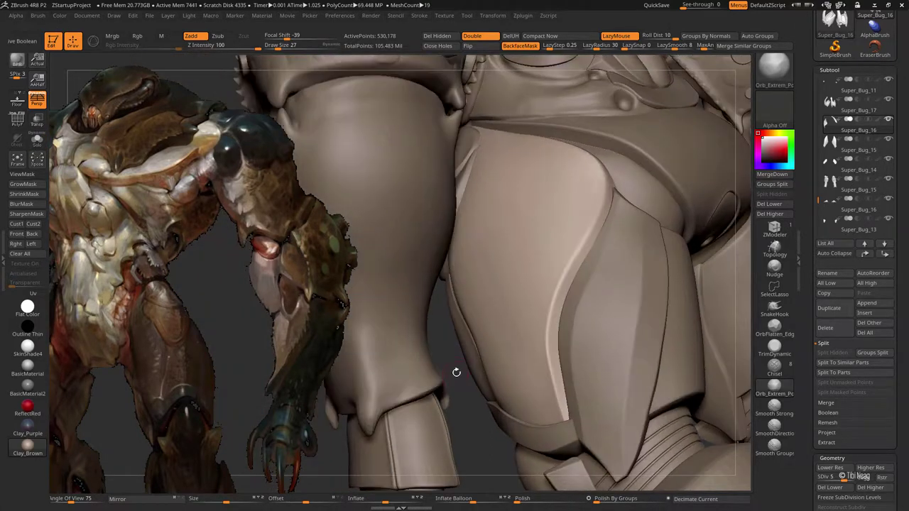
{"action": "key", "text": "alt+s"}
{"action": "left_click_drag", "start_coordinate": [408, 340], "coordinate": [404, 345]}
{"action": "key", "text": "alt+s"}
{"action": "key", "text": "alt+s"}
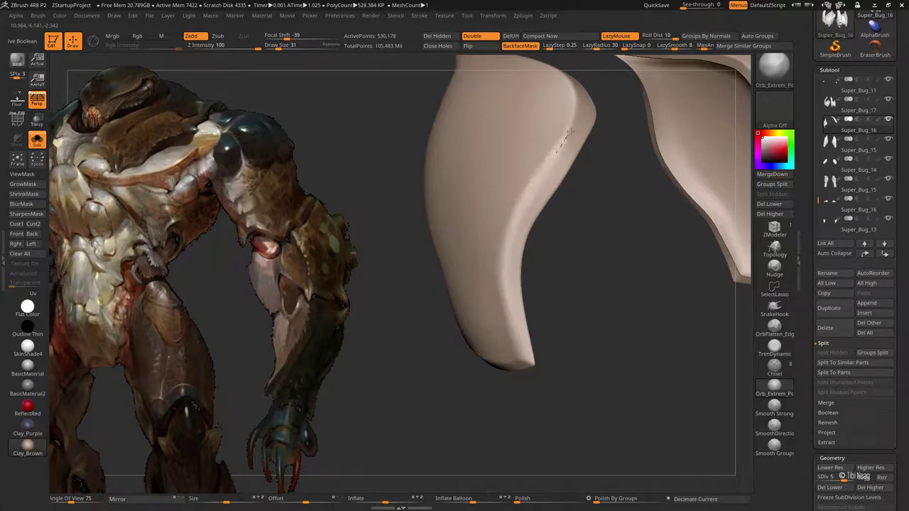
{"action": "left_click_drag", "start_coordinate": [581, 96], "coordinate": [462, 141]}
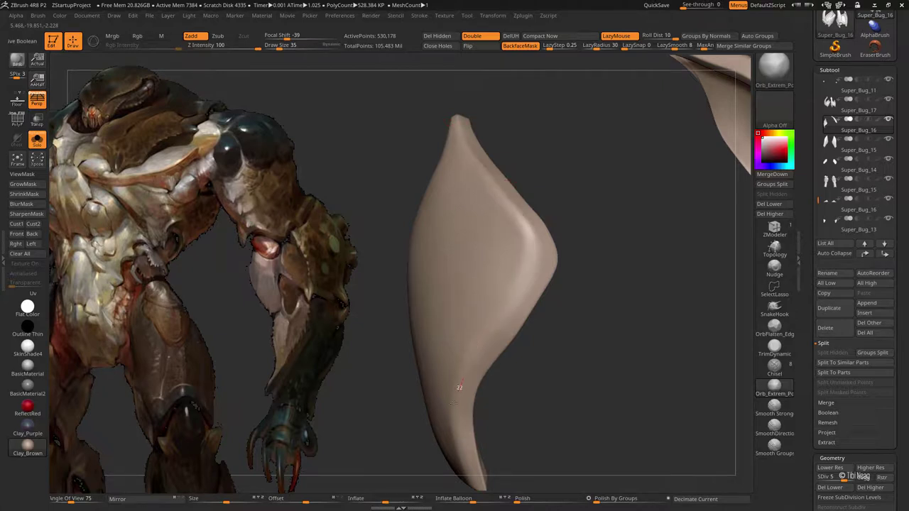
{"action": "left_click_drag", "start_coordinate": [460, 437], "coordinate": [442, 430]}
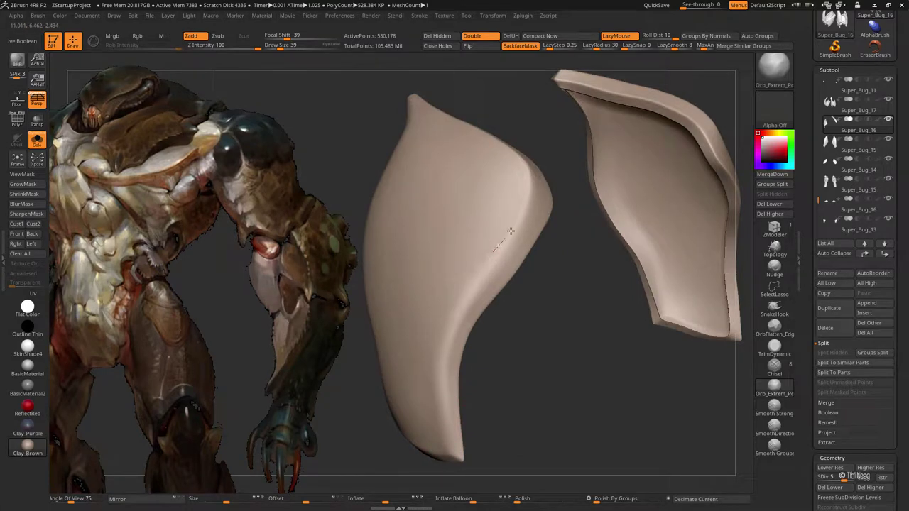
{"action": "left_click_drag", "start_coordinate": [532, 116], "coordinate": [446, 89]}
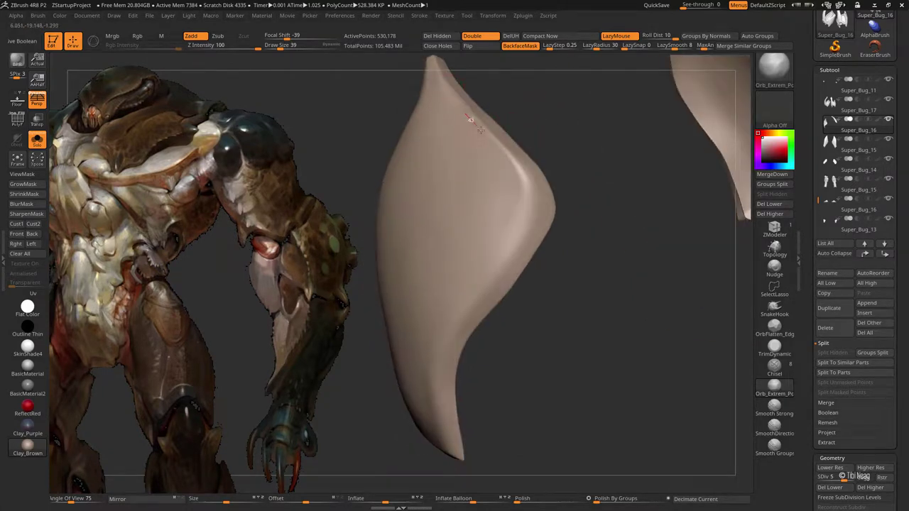
{"action": "key", "text": "shift+d"}
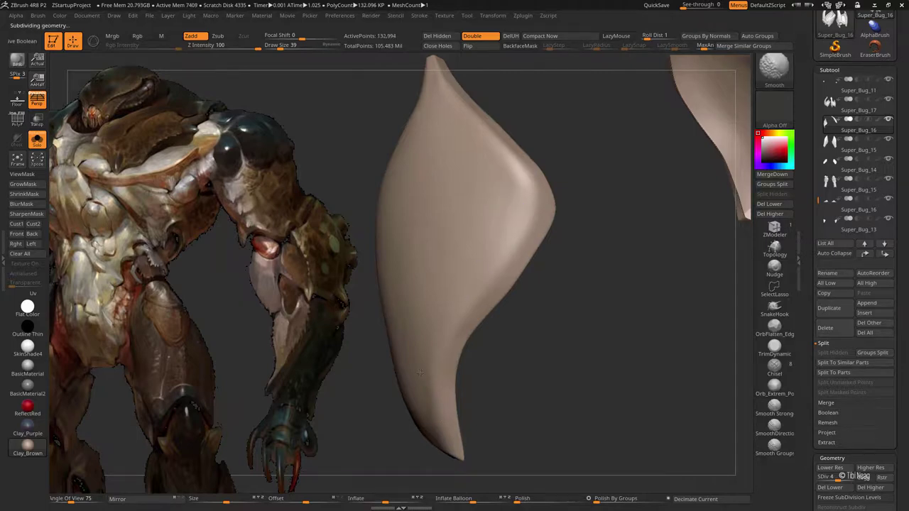
{"action": "left_click_drag", "start_coordinate": [419, 373], "coordinate": [431, 429]}
{"action": "key", "text": "shift+alt+s"}
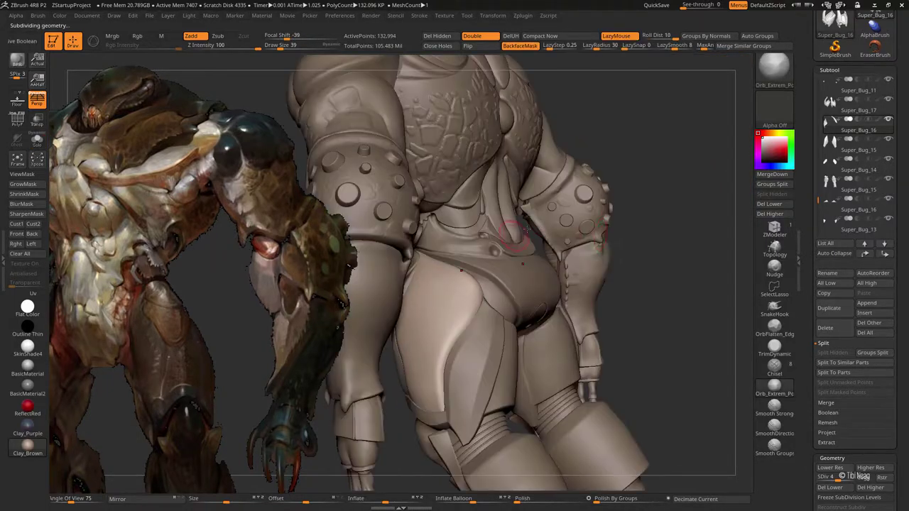
Step: Select the thigh armour and pull up its top edge with a larger Move Topological brush
{"action": "key", "text": "b"}
{"action": "key", "text": "m"}
{"action": "key", "text": "t"}
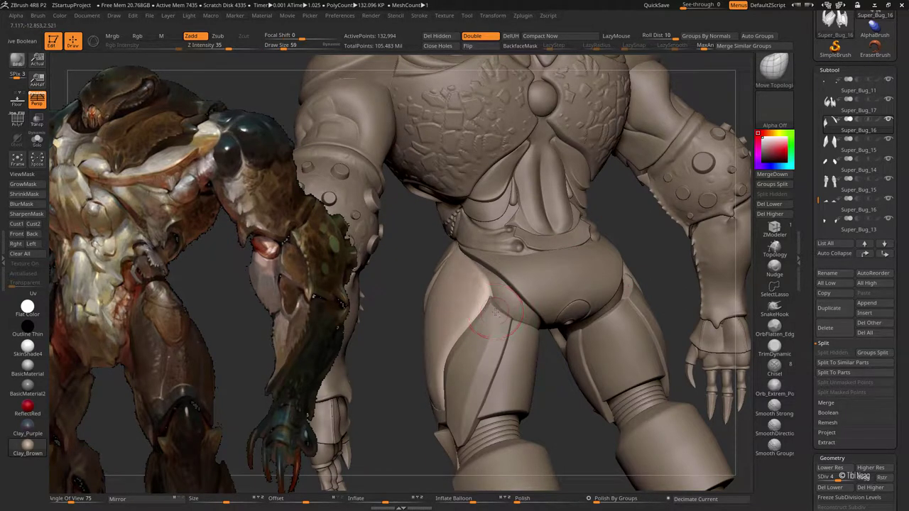
{"action": "left_click", "coordinate": [497, 312], "text": "alt"}
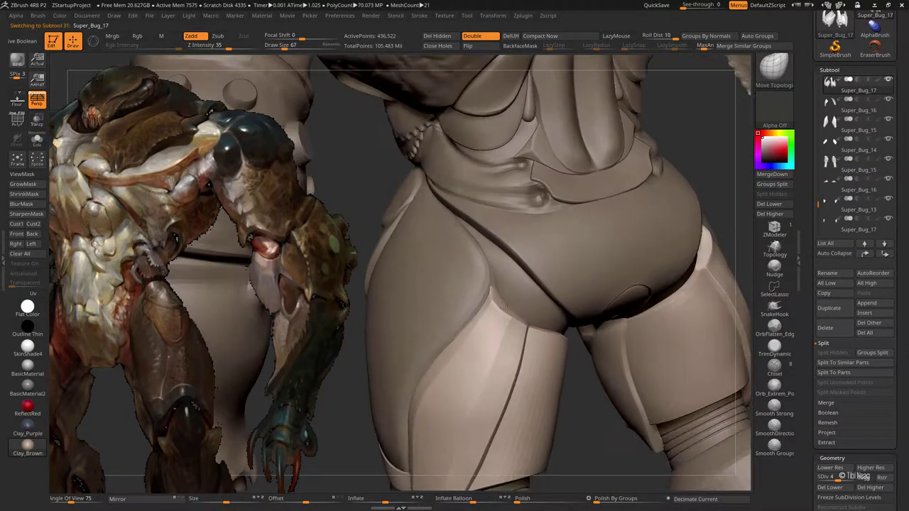
{"action": "key", "text": "bracketright"}
{"action": "key", "text": "bracketright"}
{"action": "key", "text": "bracketright"}
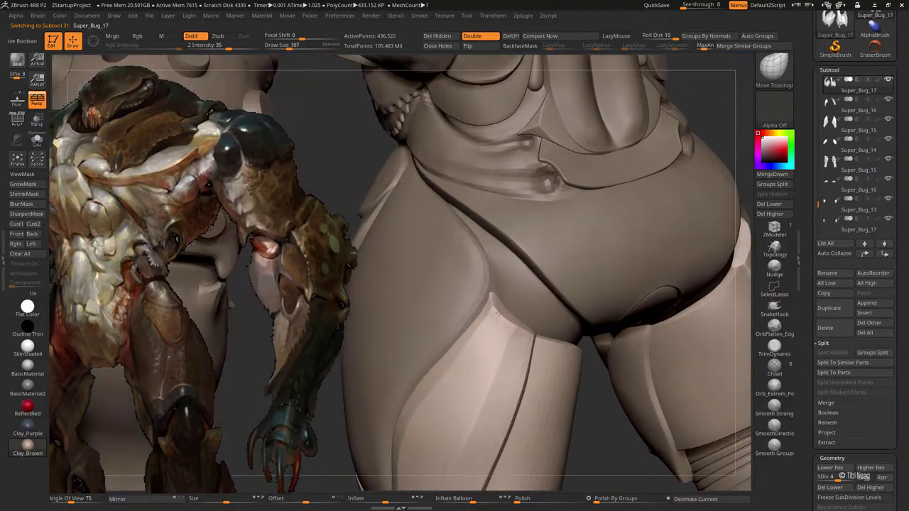
{"action": "right_click_drag", "start_coordinate": [497, 312], "coordinate": [497, 298], "text": "ctrl"}
{"action": "left_click_drag", "start_coordinate": [490, 313], "coordinate": [501, 294]}
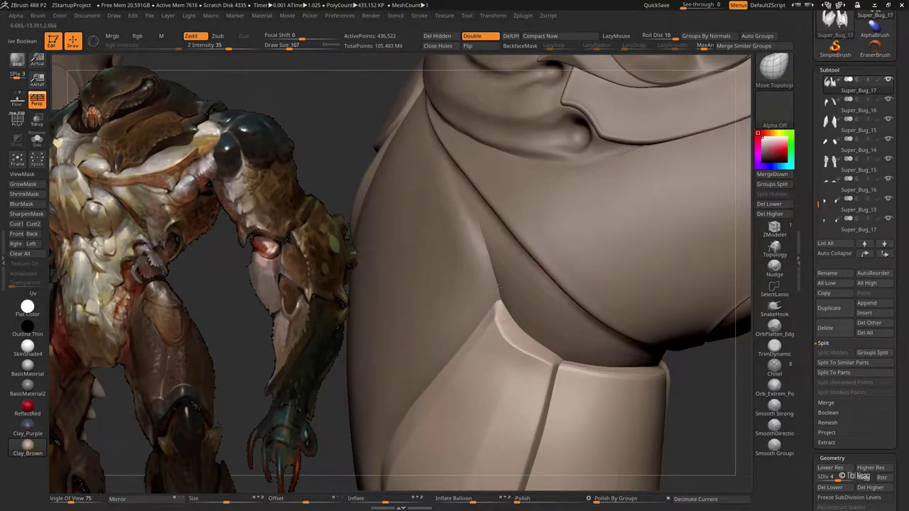
Step: Check the thigh armour's subdivision levels, orbit around it, and isolate it with wireframe shown
{"action": "key", "text": "space"}
{"action": "key", "text": "shift+d"}
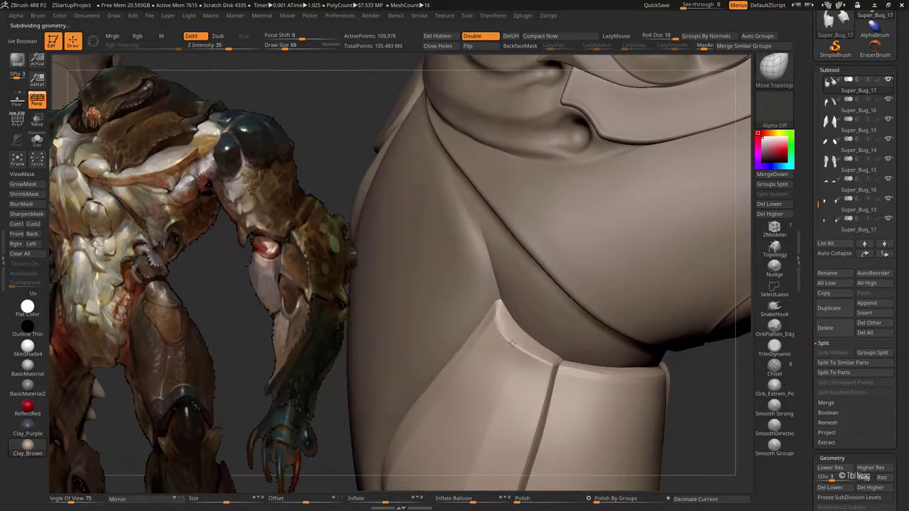
{"action": "key", "text": "d"}
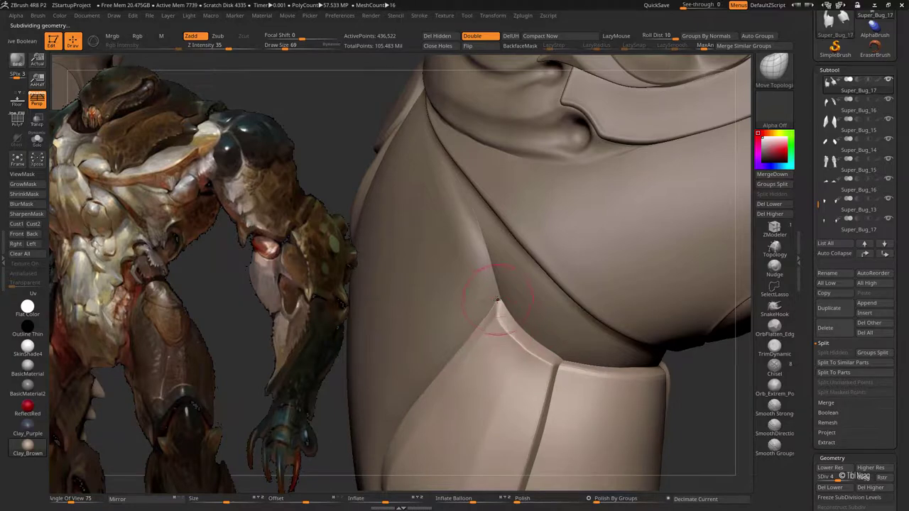
{"action": "mouse_move", "coordinate": [498, 302]}
{"action": "right_mouse_down", "text": "alt"}
{"action": "mouse_move", "coordinate": [471, 369]}
{"action": "mouse_move", "coordinate": [471, 329]}
{"action": "right_mouse_up", "text": "alt"}
{"action": "mouse_move", "coordinate": [458, 402]}
{"action": "right_mouse_down", "text": "alt"}
{"action": "mouse_move", "coordinate": [482, 394]}
{"action": "mouse_move", "coordinate": [540, 284]}
{"action": "right_mouse_up", "text": "alt"}
{"action": "key", "text": "ctrl+shift+f"}
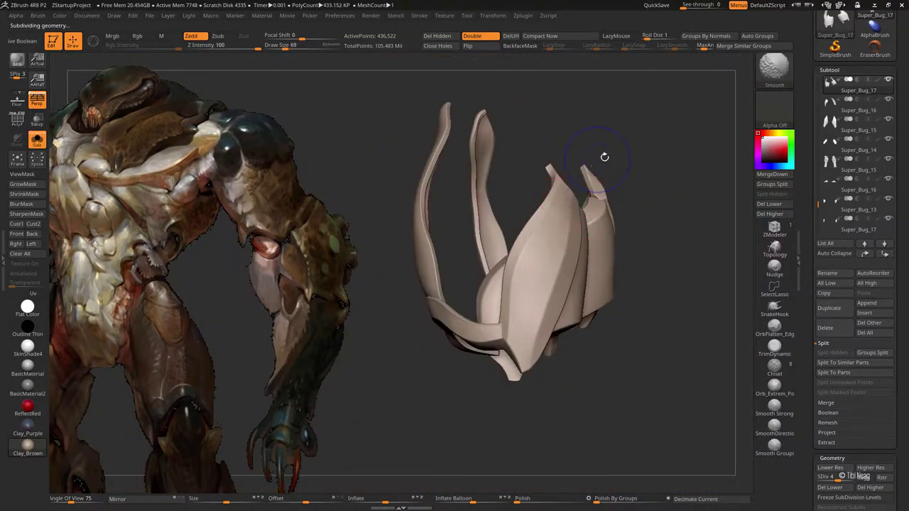
{"action": "key", "text": "shift+f"}
Step: Inspect the isolated armour's lowest-level topology, return to top subdivision, and select the blue split piece
{"action": "key", "text": "shift+d"}
{"action": "key", "text": "shift+d"}
{"action": "key", "text": "shift+d"}
{"action": "key", "text": "b"}
{"action": "key", "text": "m"}
{"action": "key", "text": "t"}
{"action": "left_click_drag", "start_coordinate": [670, 132], "coordinate": [653, 142]}
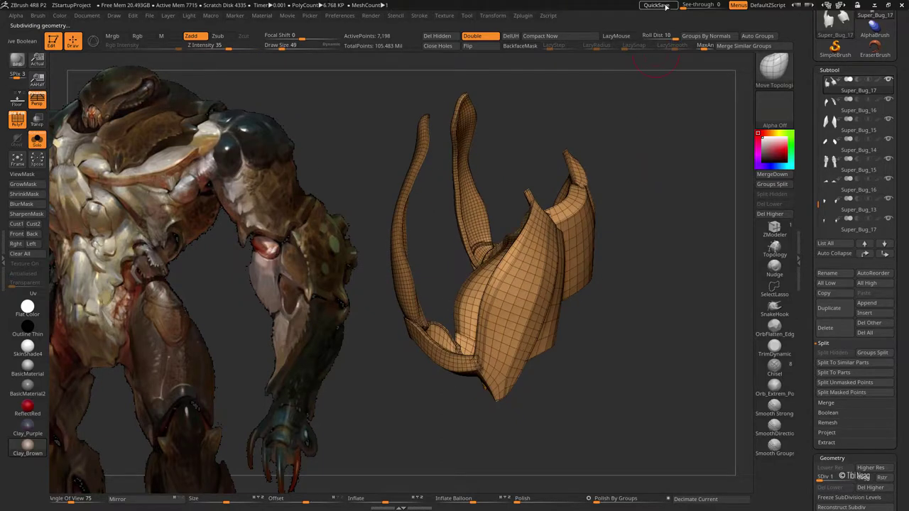
{"action": "left_click_drag", "start_coordinate": [643, 107], "coordinate": [636, 148]}
{"action": "key", "text": "d"}
{"action": "key", "text": "d"}
{"action": "key", "text": "d"}
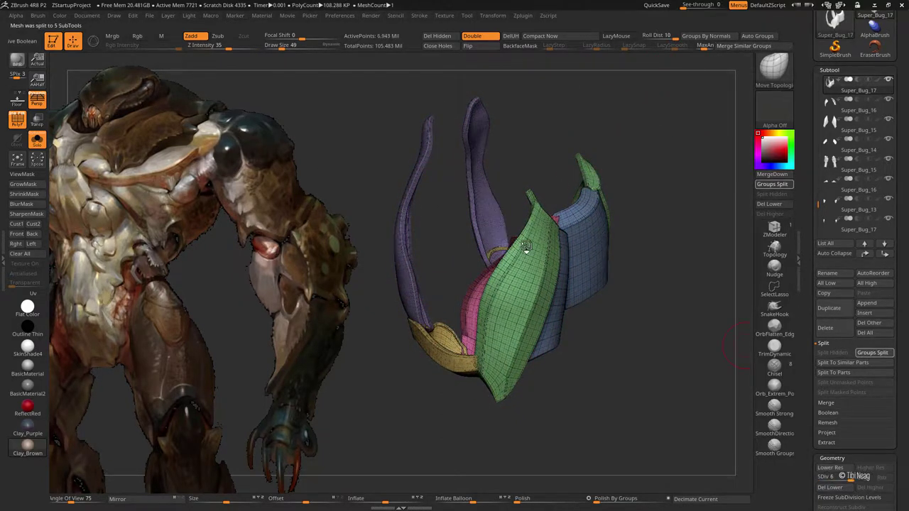
{"action": "left_click", "coordinate": [559, 251], "text": "alt"}
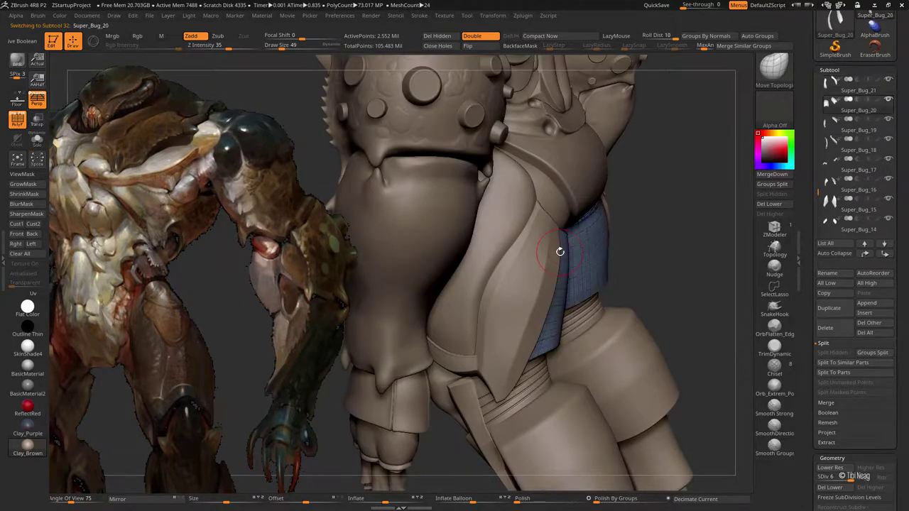
Step: Select the shin plate and orbit it while adjusting its subdivision levels and re-choosing the hard-surface brush
{"action": "left_click", "coordinate": [507, 317], "text": "alt"}
{"action": "left_click_drag", "start_coordinate": [675, 242], "coordinate": [648, 232]}
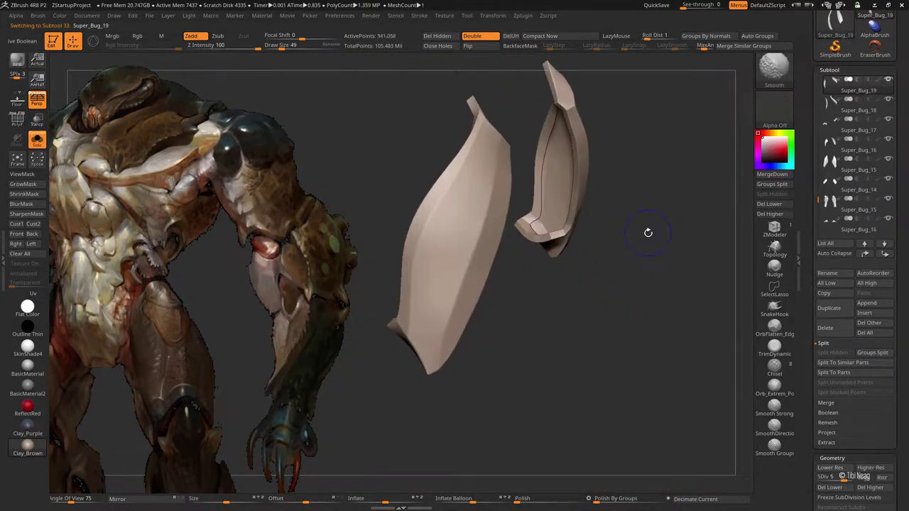
{"action": "key", "text": "shift+d"}
{"action": "key", "text": "shift+d"}
{"action": "key", "text": "shift+d"}
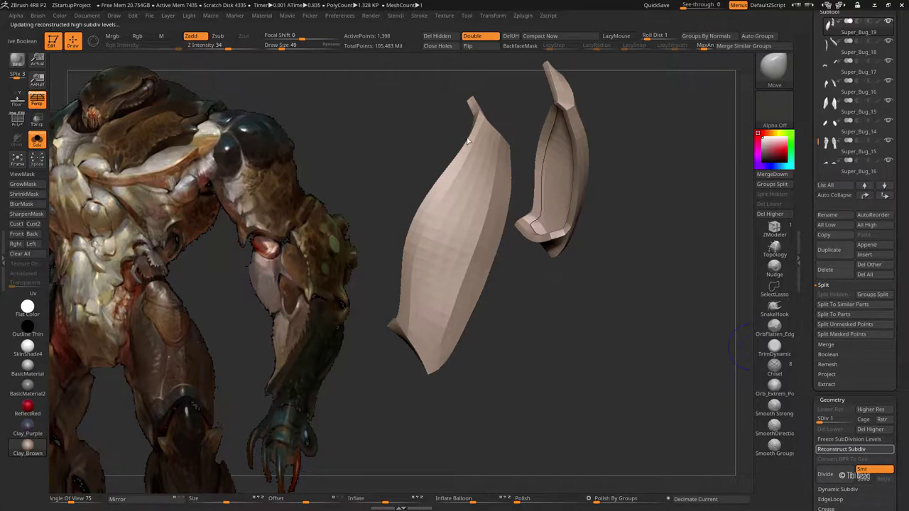
{"action": "mouse_move", "coordinate": [522, 234]}
{"action": "left_mouse_down"}
{"action": "mouse_move", "coordinate": [609, 277]}
{"action": "mouse_move", "coordinate": [538, 324]}
{"action": "left_mouse_up"}
{"action": "key", "text": "d"}
{"action": "mouse_move", "coordinate": [538, 230]}
{"action": "left_mouse_down"}
{"action": "mouse_move", "coordinate": [569, 244]}
{"action": "mouse_move", "coordinate": [498, 243]}
{"action": "left_mouse_up"}
{"action": "left_click", "coordinate": [775, 386]}
{"action": "left_click_drag", "start_coordinate": [583, 223], "coordinate": [511, 235]}
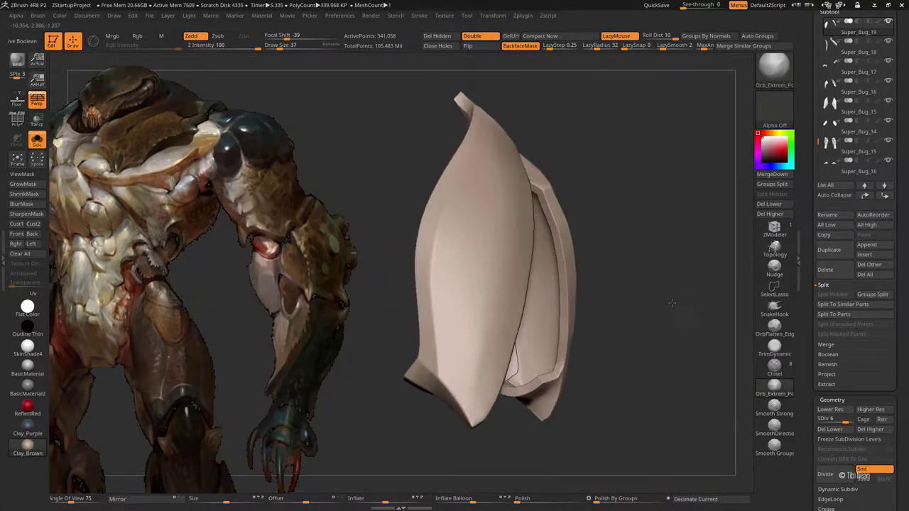
Step: Isolate the armour piece with a smaller brush, push its tip left and flatten its surface
{"action": "key", "text": "bracketleft"}
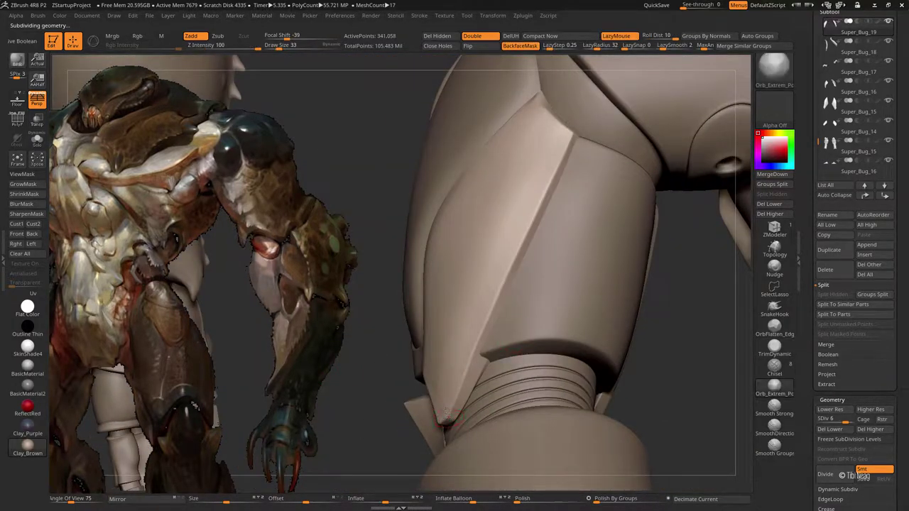
{"action": "key", "text": "ctrl+shift+s"}
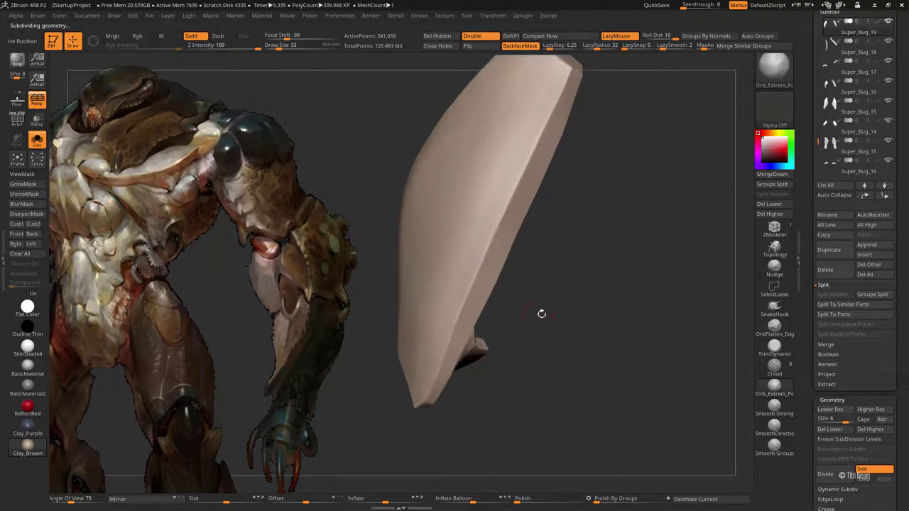
{"action": "left_click_drag", "start_coordinate": [542, 312], "coordinate": [401, 431]}
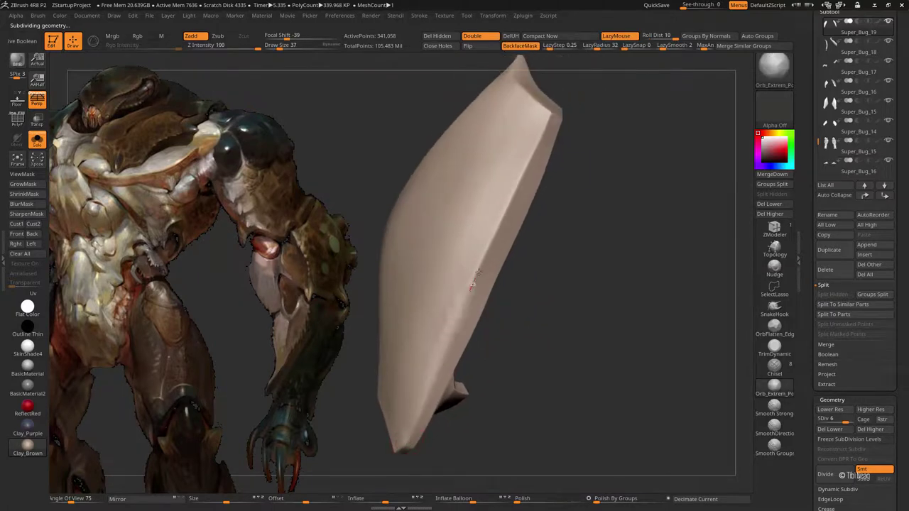
{"action": "left_click_drag", "start_coordinate": [574, 137], "coordinate": [535, 130]}
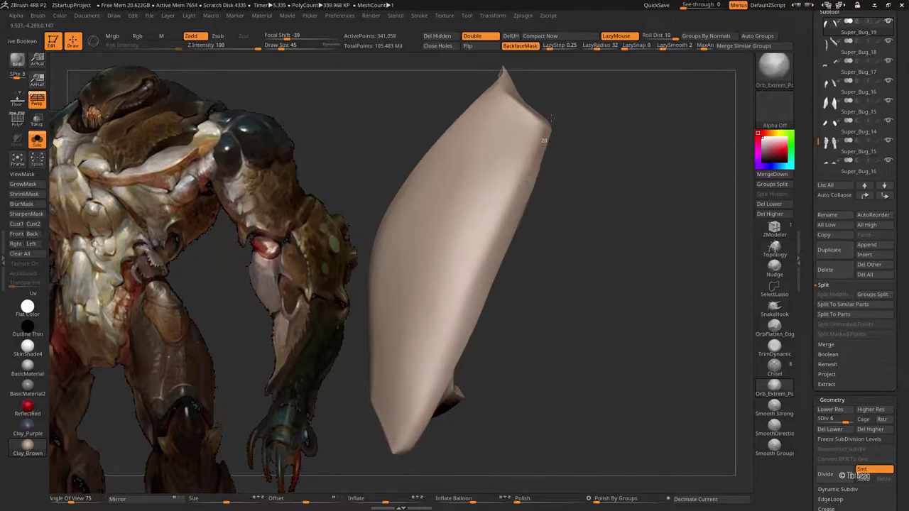
{"action": "mouse_move", "coordinate": [551, 118]}
{"action": "left_mouse_down"}
{"action": "mouse_move", "coordinate": [389, 148]}
{"action": "mouse_move", "coordinate": [406, 314]}
{"action": "mouse_move", "coordinate": [527, 330]}
{"action": "mouse_move", "coordinate": [535, 296]}
{"action": "mouse_move", "coordinate": [512, 302]}
{"action": "left_mouse_up"}
{"action": "key", "text": "alt+s"}
{"action": "left_click_drag", "start_coordinate": [388, 292], "coordinate": [427, 342]}
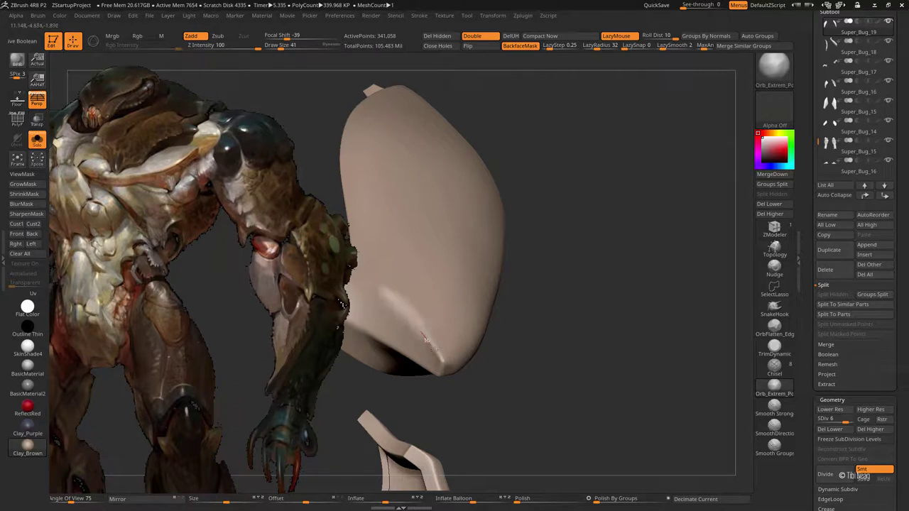
Step: Build up the plate with the Clay Buildup brush, smooth it, and return to the hard-surface brush
{"action": "key", "text": "b"}
{"action": "key", "text": "c"}
{"action": "key", "text": "l"}
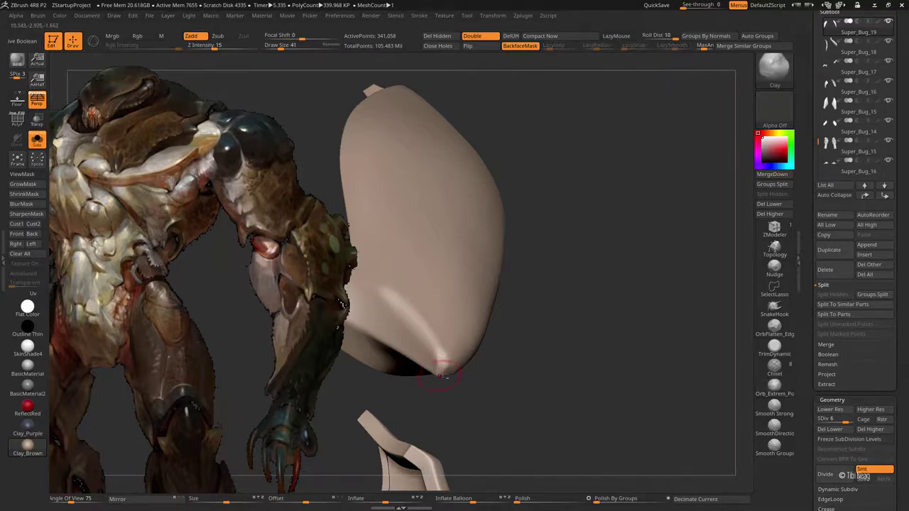
{"action": "key", "text": "shift"}
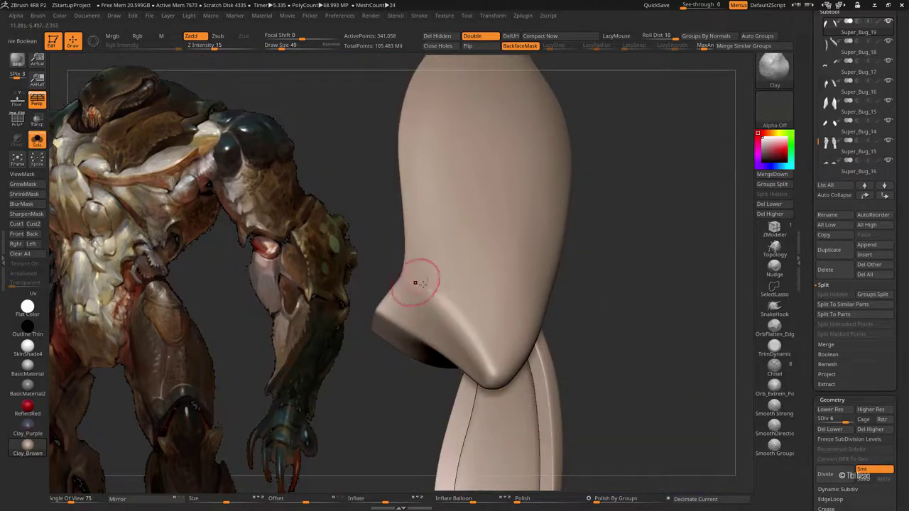
{"action": "key", "text": "b"}
{"action": "key", "text": "o"}
{"action": "key", "text": "e"}
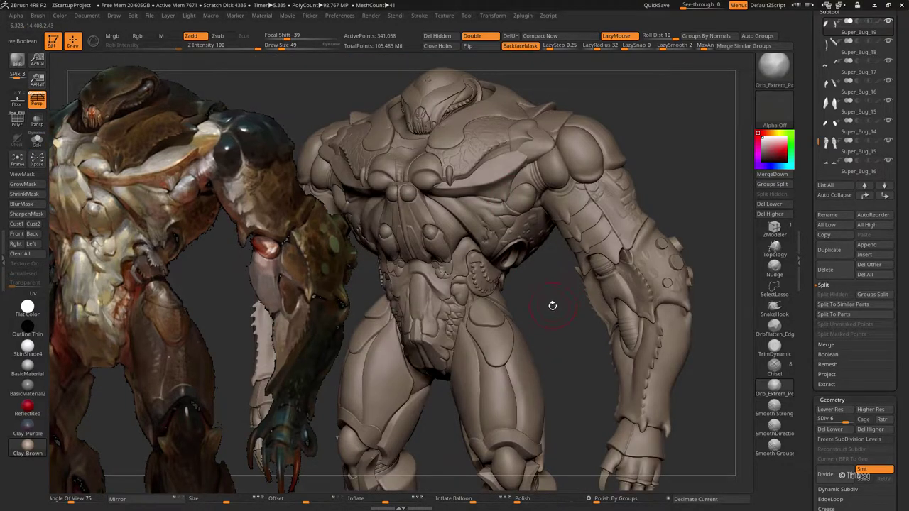
Step: Orbit to a three-quarter view, select shin plate Super_Bug_18 and show it in Solo
{"action": "left_click_drag", "start_coordinate": [553, 306], "coordinate": [572, 322]}
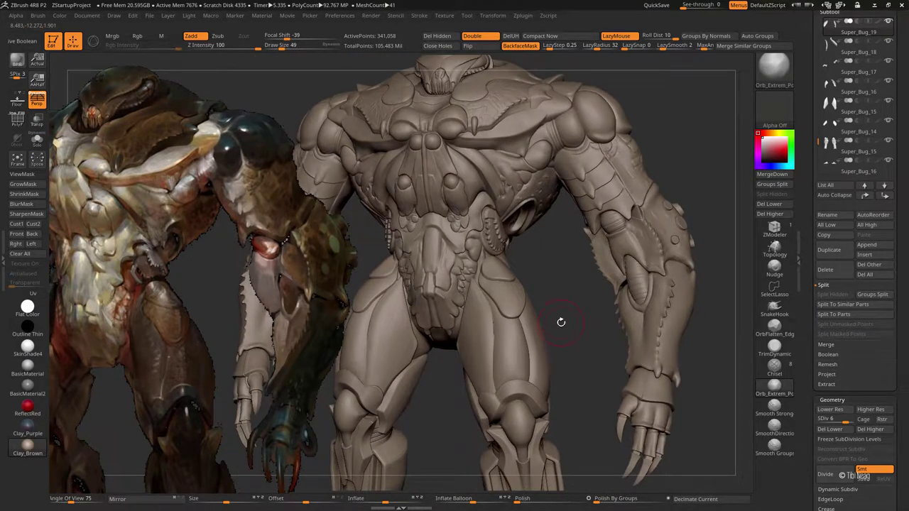
{"action": "mouse_move", "coordinate": [557, 321]}
{"action": "left_mouse_down"}
{"action": "mouse_move", "coordinate": [521, 287]}
{"action": "mouse_move", "coordinate": [530, 305]}
{"action": "left_mouse_up"}
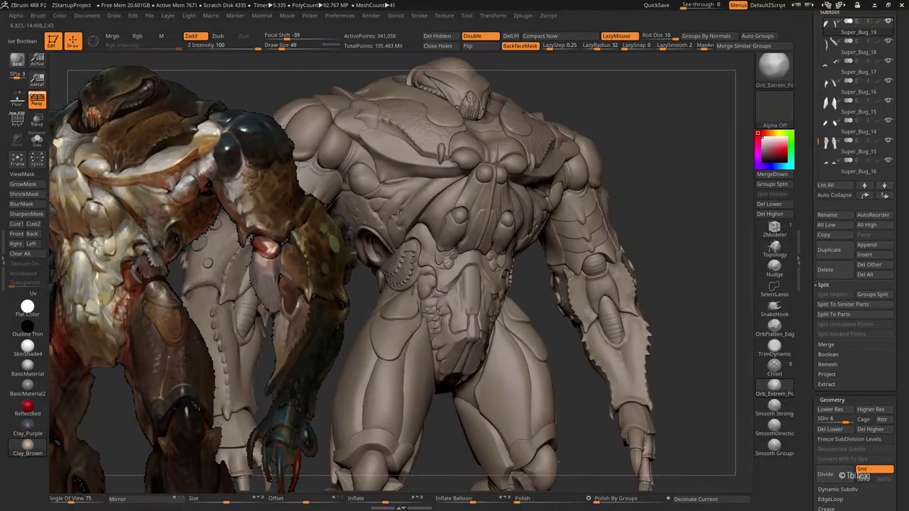
{"action": "mouse_move", "coordinate": [555, 380]}
{"action": "left_mouse_down"}
{"action": "mouse_move", "coordinate": [441, 339]}
{"action": "mouse_move", "coordinate": [537, 405]}
{"action": "mouse_move", "coordinate": [510, 381]}
{"action": "left_mouse_up"}
{"action": "left_click", "coordinate": [440, 339], "text": "alt"}
{"action": "left_click", "coordinate": [37, 139]}
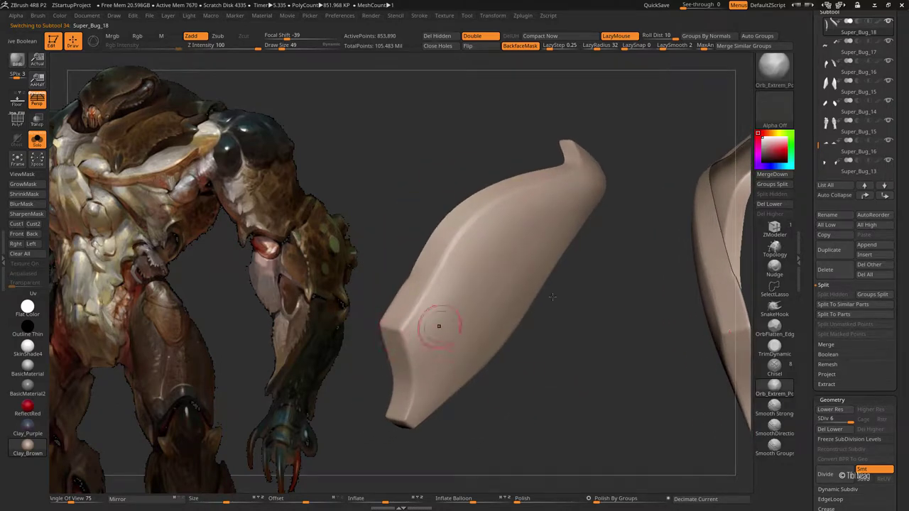
Step: Close the split options and sharpen the shin plate's edge with the Orb_Extrem brush
{"action": "left_click", "coordinate": [823, 285]}
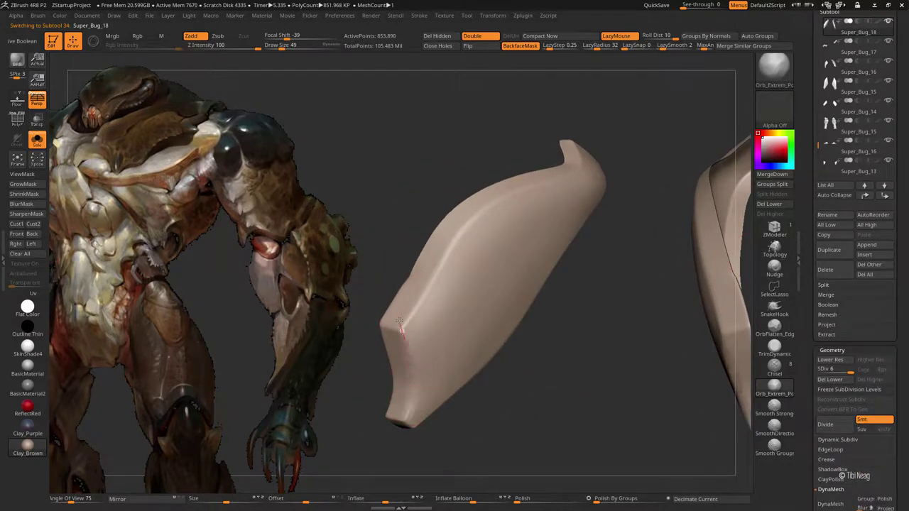
{"action": "left_click_drag", "start_coordinate": [423, 294], "coordinate": [510, 196]}
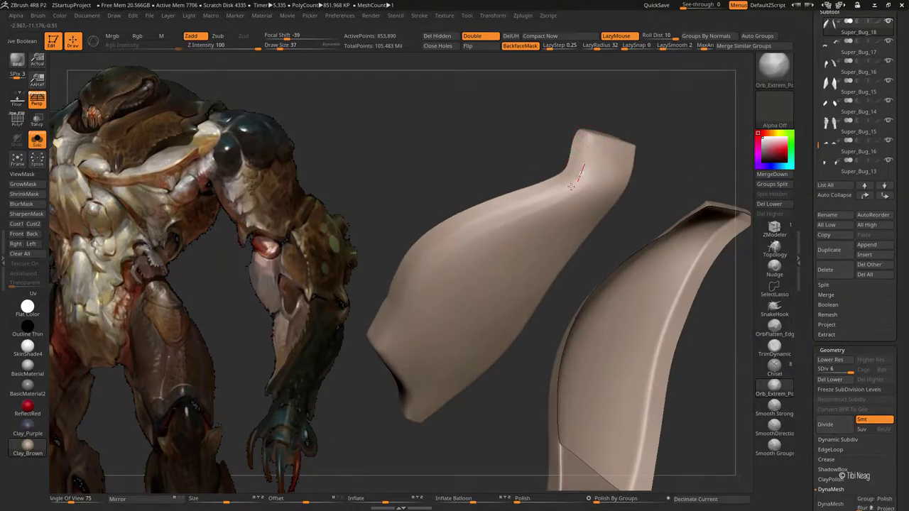
{"action": "left_click_drag", "start_coordinate": [433, 172], "coordinate": [393, 173]}
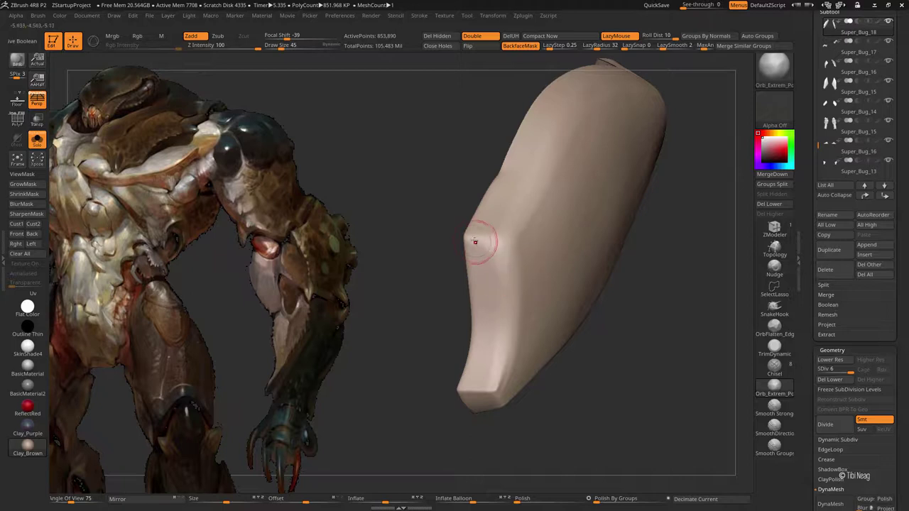
{"action": "key", "text": "]"}
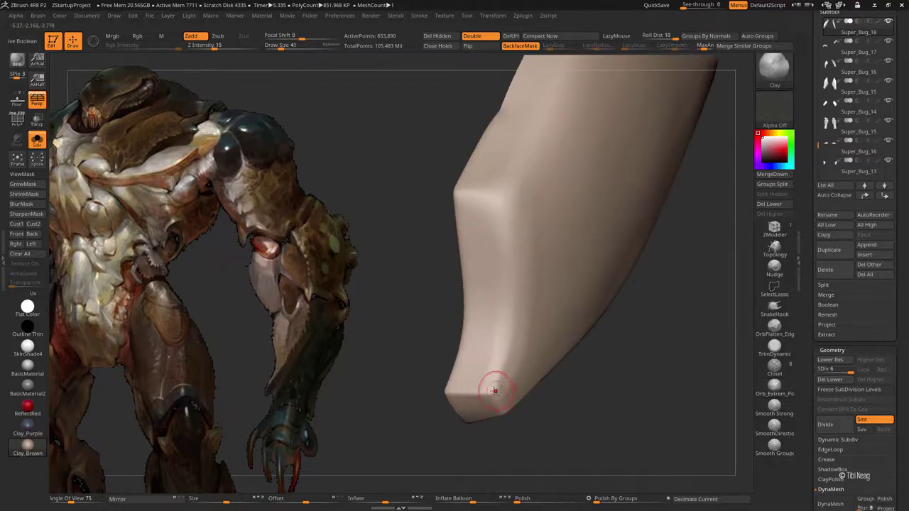
Step: Drop the shin plate to subdivision level 4, then turn Solo off to show the whole creature
{"action": "key", "text": "shift+d"}
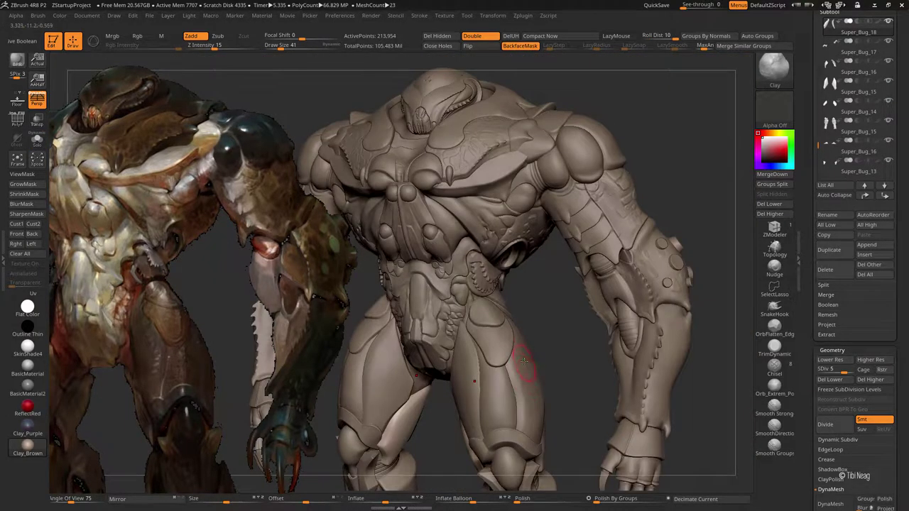
{"action": "right_click_drag", "start_coordinate": [509, 321], "coordinate": [422, 310], "text": "ctrl"}
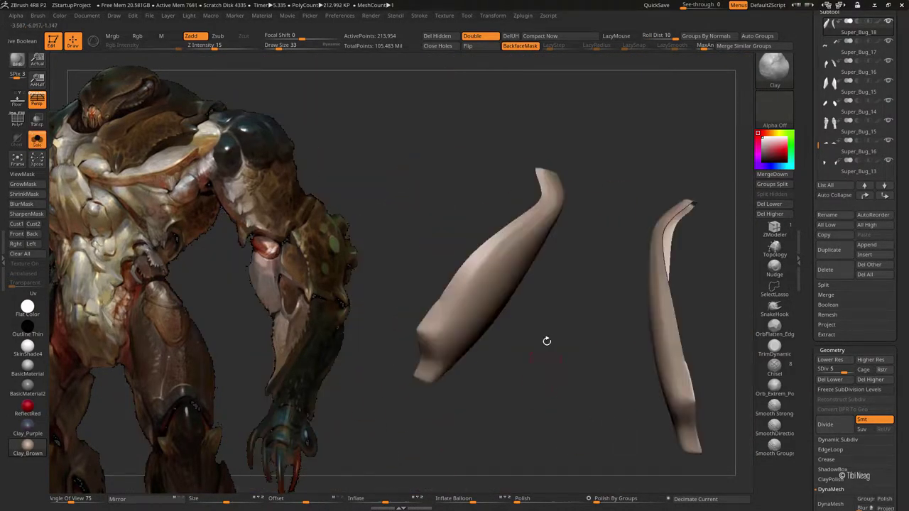
{"action": "key", "text": "shift+d"}
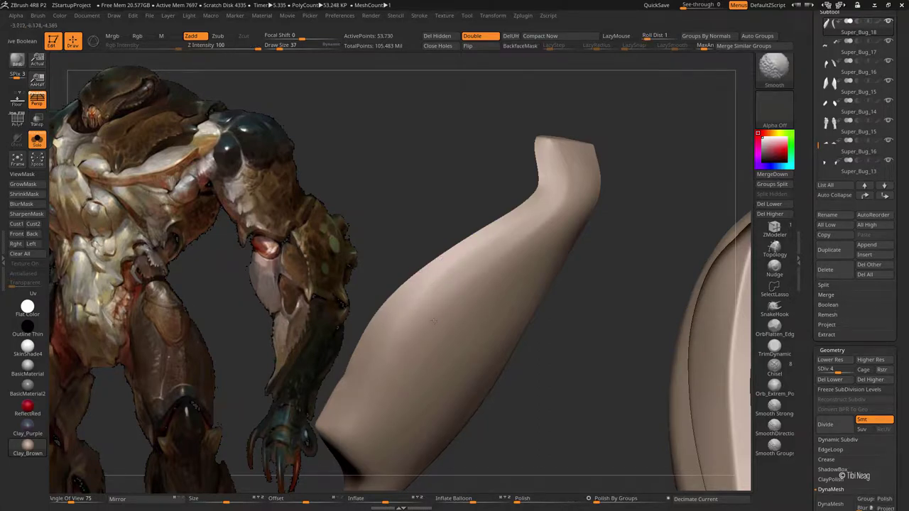
{"action": "mouse_move", "coordinate": [560, 157]}
{"action": "left_mouse_down"}
{"action": "mouse_move", "coordinate": [370, 255]}
{"action": "mouse_move", "coordinate": [475, 331]}
{"action": "mouse_move", "coordinate": [419, 328]}
{"action": "mouse_move", "coordinate": [420, 318]}
{"action": "left_mouse_up"}
{"action": "left_click", "coordinate": [37, 140]}
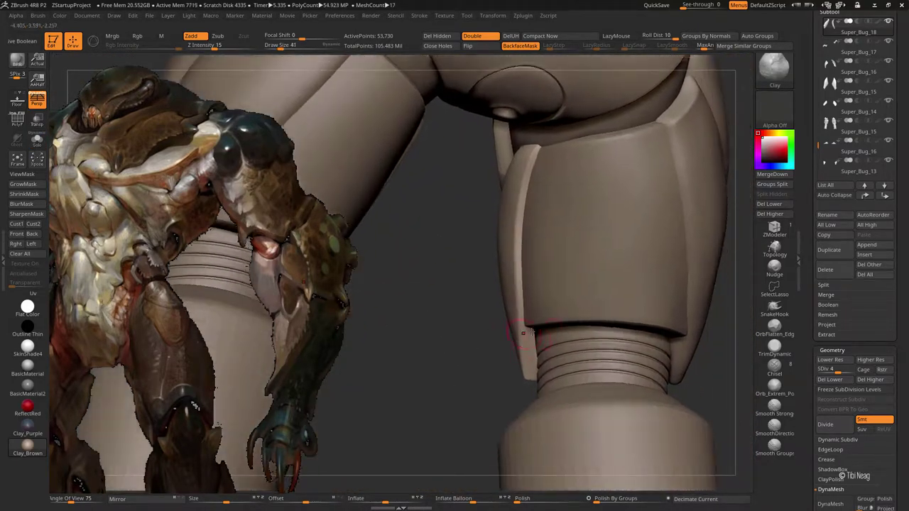
Step: Select thigh plate Super_Bug_20 and wrap it around the leg with a large Move Topological brush
{"action": "left_click", "coordinate": [544, 306], "text": "alt"}
{"action": "key", "text": "b"}
{"action": "key", "text": "m"}
{"action": "key", "text": "t"}
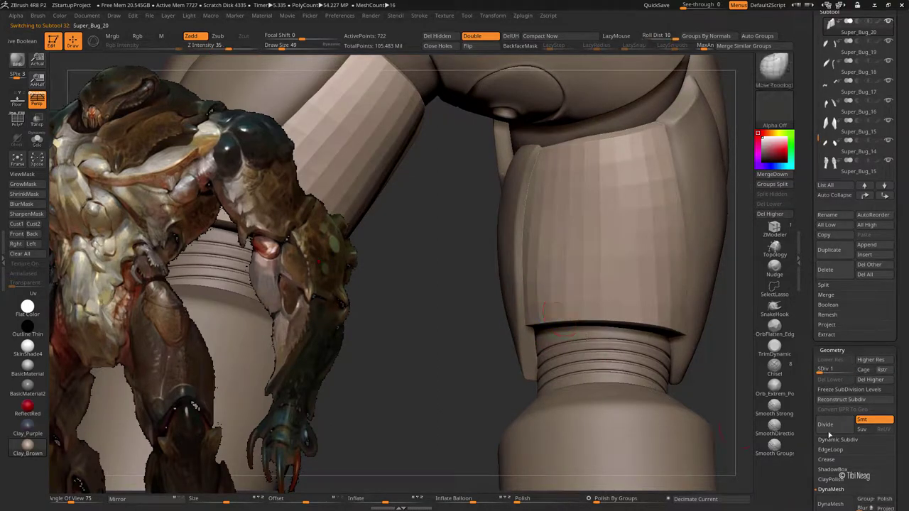
{"action": "key", "text": "shift+f"}
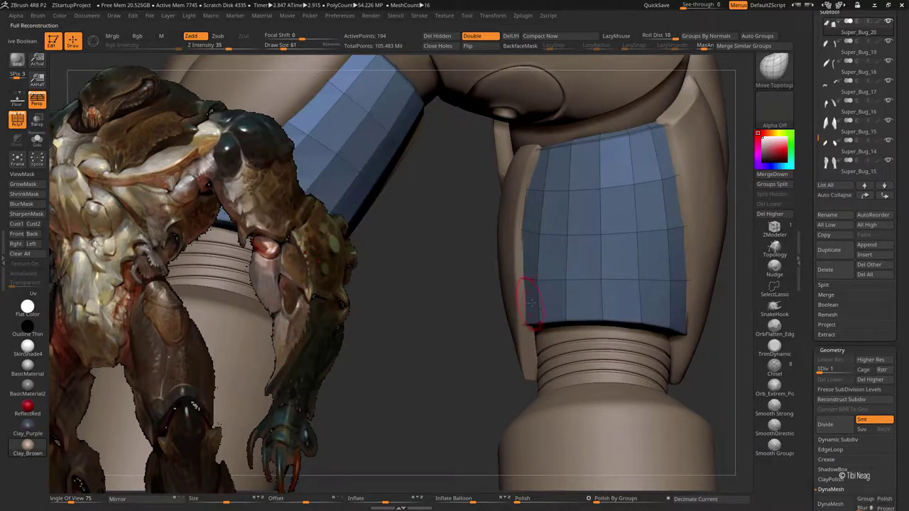
{"action": "key", "text": "space"}
{"action": "left_click_drag", "start_coordinate": [565, 279], "coordinate": [603, 279]}
{"action": "mouse_move", "coordinate": [561, 298]}
{"action": "left_mouse_down"}
{"action": "mouse_move", "coordinate": [509, 341]}
{"action": "mouse_move", "coordinate": [517, 333]}
{"action": "mouse_move", "coordinate": [502, 323]}
{"action": "mouse_move", "coordinate": [588, 316]}
{"action": "mouse_move", "coordinate": [540, 313]}
{"action": "mouse_move", "coordinate": [708, 312]}
{"action": "left_mouse_up"}
Step: Subdivide the thigh plate once, then select the arched knee shell and isolate it in Solo
{"action": "key", "text": "shift+f"}
{"action": "key", "text": "ctrl+d"}
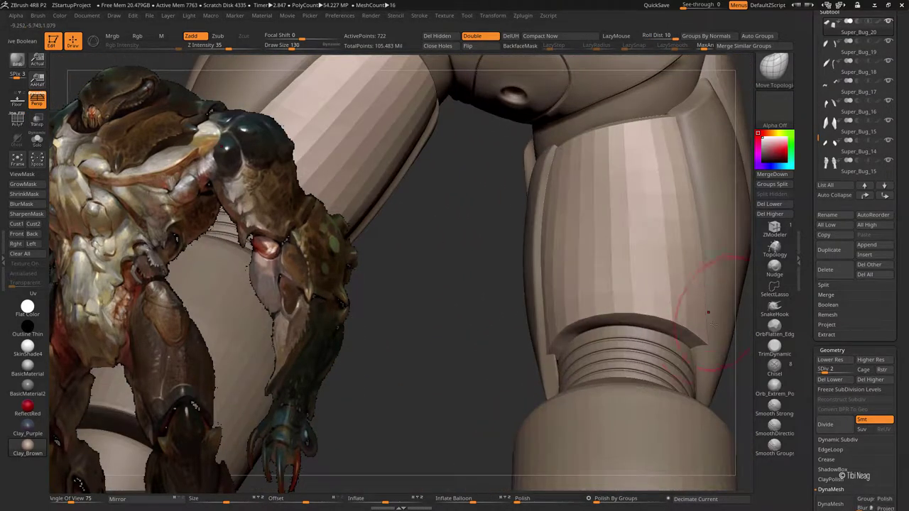
{"action": "mouse_move", "coordinate": [691, 253]}
{"action": "left_mouse_down"}
{"action": "mouse_move", "coordinate": [634, 209]}
{"action": "mouse_move", "coordinate": [646, 142]}
{"action": "left_mouse_up"}
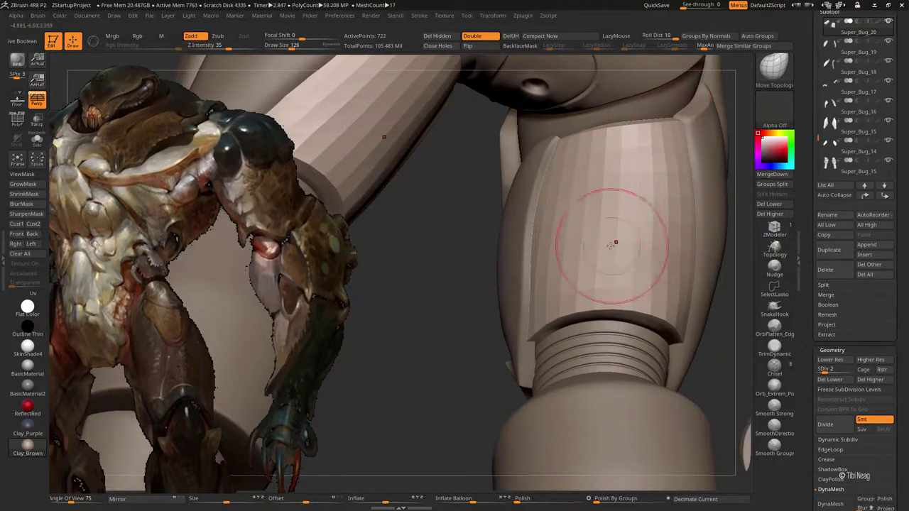
{"action": "mouse_move", "coordinate": [639, 284]}
{"action": "left_mouse_down"}
{"action": "mouse_move", "coordinate": [680, 294]}
{"action": "mouse_move", "coordinate": [540, 284]}
{"action": "mouse_move", "coordinate": [578, 274]}
{"action": "left_mouse_up"}
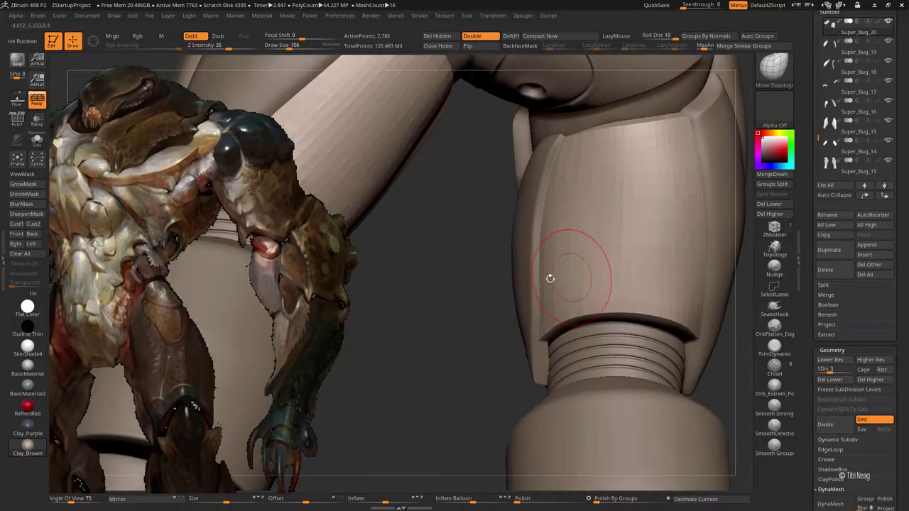
{"action": "left_click", "coordinate": [578, 274], "text": "alt"}
{"action": "key", "text": "ctrl+shift+s"}
{"action": "mouse_move", "coordinate": [460, 313]}
{"action": "left_mouse_down"}
{"action": "mouse_move", "coordinate": [497, 298]}
{"action": "mouse_move", "coordinate": [540, 234]}
{"action": "mouse_move", "coordinate": [544, 206]}
{"action": "left_mouse_up"}
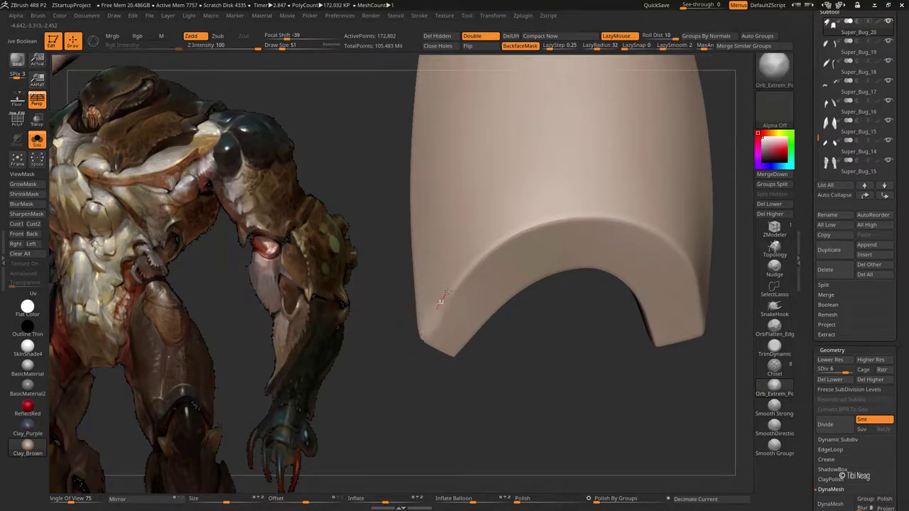
Step: Crease the knee shell edge with Orb_Extrem, push the shell tops down, and reselect Super_Bug_18
{"action": "mouse_move", "coordinate": [467, 268]}
{"action": "left_mouse_down"}
{"action": "mouse_move", "coordinate": [522, 229]}
{"action": "mouse_move", "coordinate": [610, 216]}
{"action": "mouse_move", "coordinate": [648, 228]}
{"action": "left_mouse_up"}
{"action": "left_click_drag", "start_coordinate": [691, 269], "coordinate": [678, 298]}
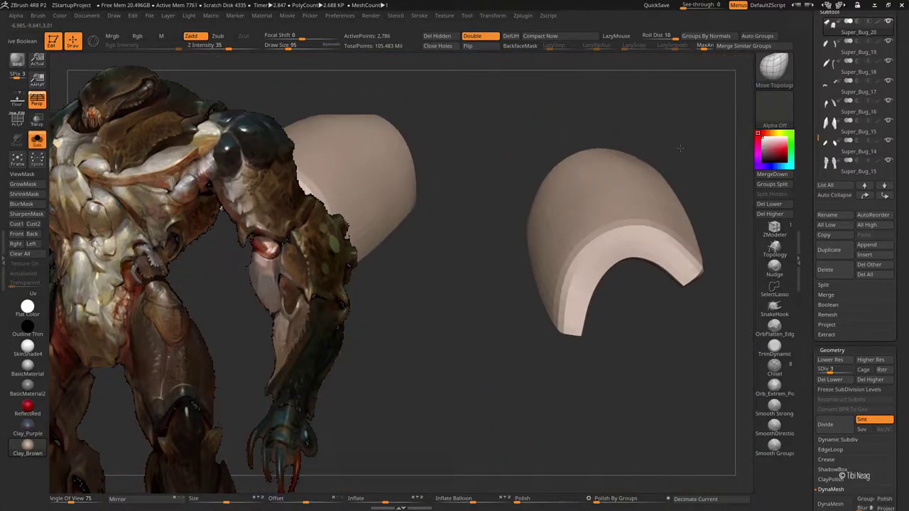
{"action": "left_click_drag", "start_coordinate": [601, 218], "coordinate": [600, 240]}
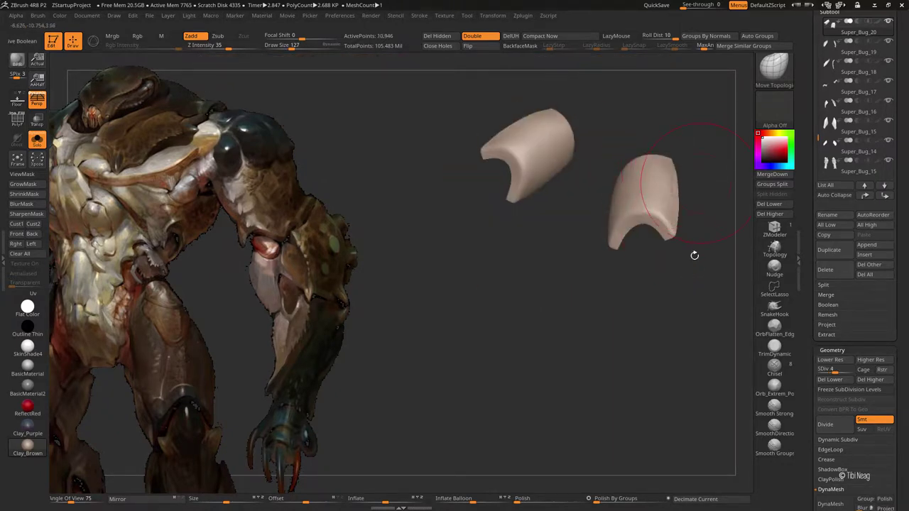
{"action": "left_click_drag", "start_coordinate": [695, 255], "coordinate": [538, 369]}
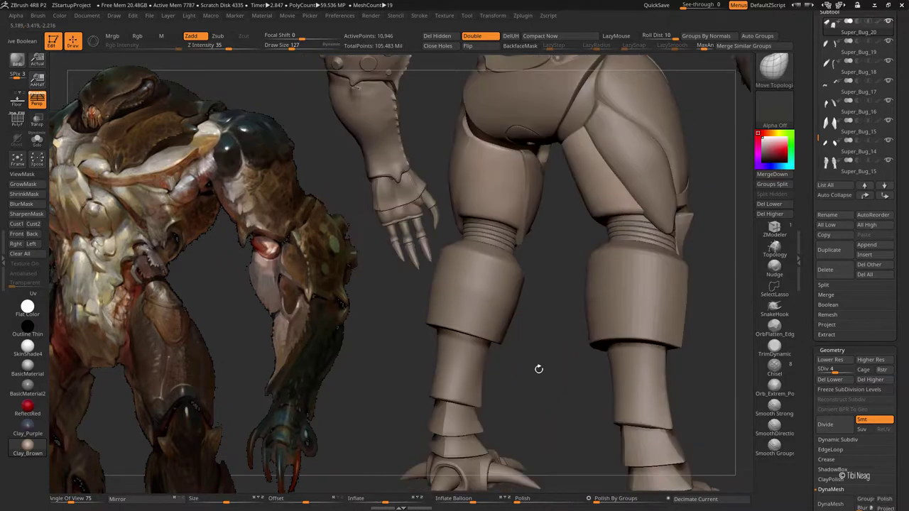
{"action": "mouse_move", "coordinate": [558, 355]}
{"action": "left_mouse_down"}
{"action": "mouse_move", "coordinate": [457, 317]}
{"action": "mouse_move", "coordinate": [471, 264]}
{"action": "mouse_move", "coordinate": [538, 284]}
{"action": "mouse_move", "coordinate": [534, 291]}
{"action": "mouse_move", "coordinate": [493, 209]}
{"action": "mouse_move", "coordinate": [544, 287]}
{"action": "mouse_move", "coordinate": [532, 319]}
{"action": "left_mouse_up"}
{"action": "left_click", "coordinate": [471, 263], "text": "alt"}
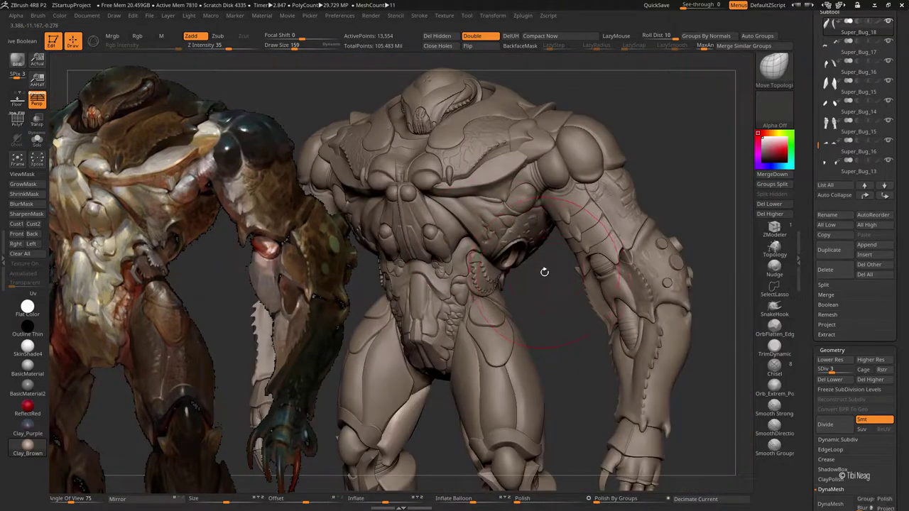
Step: Shrink the Draw Size and subdivide ribbed ring band Super_Bug_15 to level 6
{"action": "left_click_drag", "start_coordinate": [400, 411], "coordinate": [501, 282]}
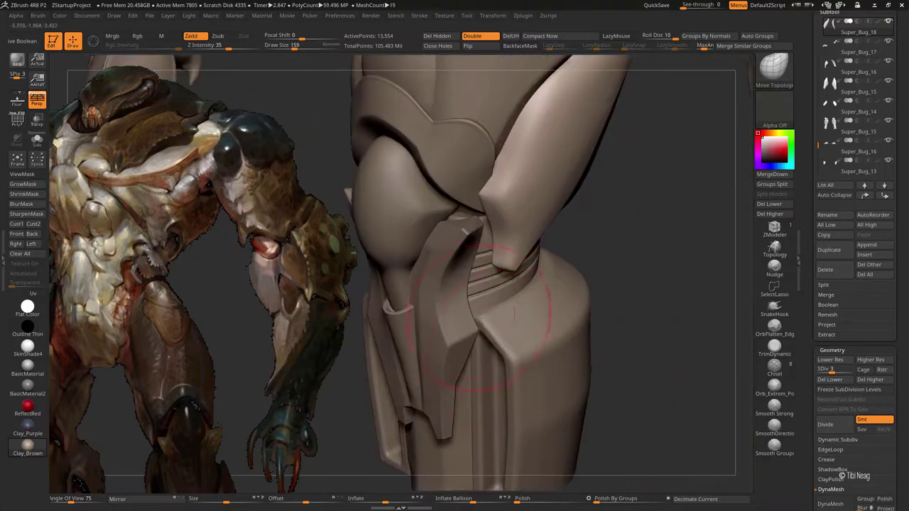
{"action": "key", "text": "space"}
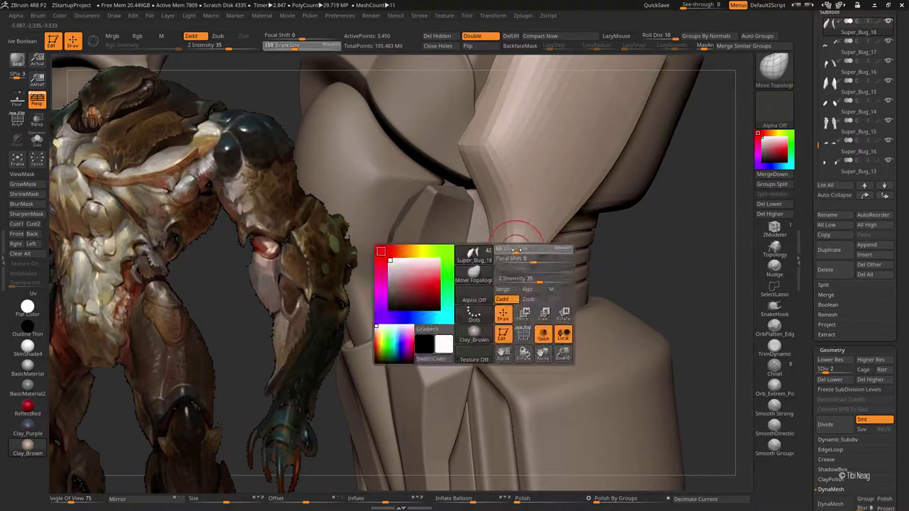
{"action": "mouse_move", "coordinate": [527, 252]}
{"action": "left_mouse_down"}
{"action": "mouse_move", "coordinate": [522, 242]}
{"action": "mouse_move", "coordinate": [515, 278]}
{"action": "left_mouse_up"}
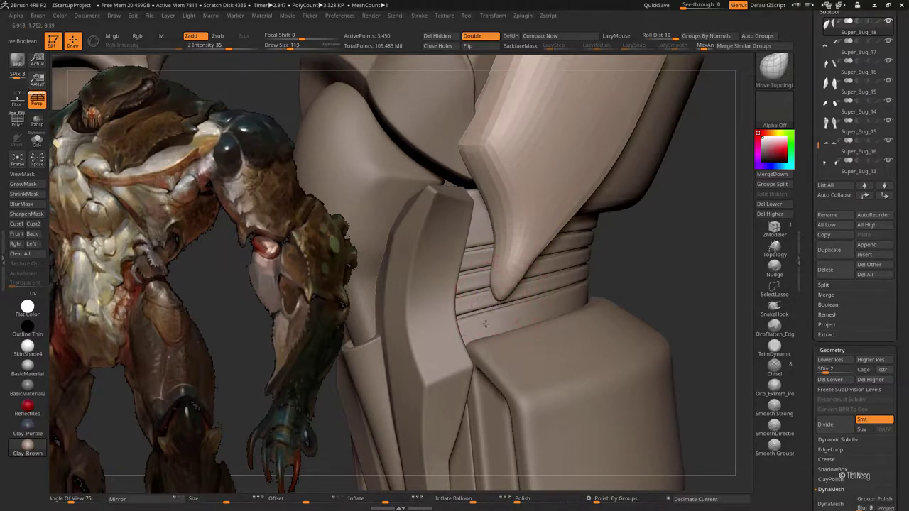
{"action": "key", "text": "ctrl+d"}
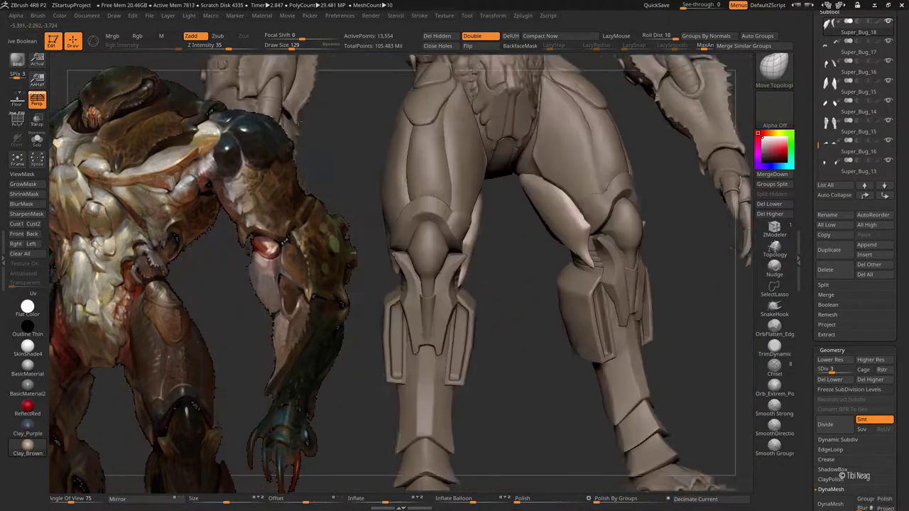
{"action": "left_click_drag", "start_coordinate": [680, 315], "coordinate": [514, 304]}
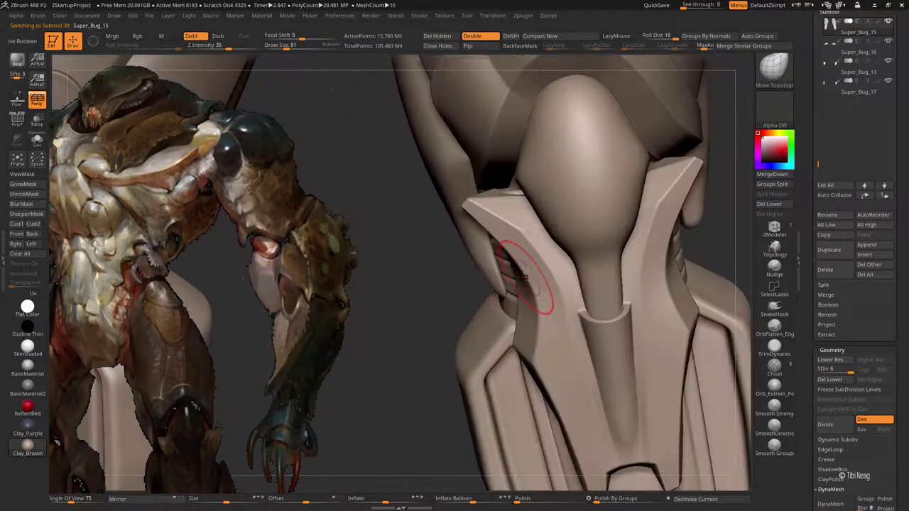
Step: Apply Auto Groups to the knee armour and Groups Split it into six SubTools
{"action": "left_click", "coordinate": [759, 36]}
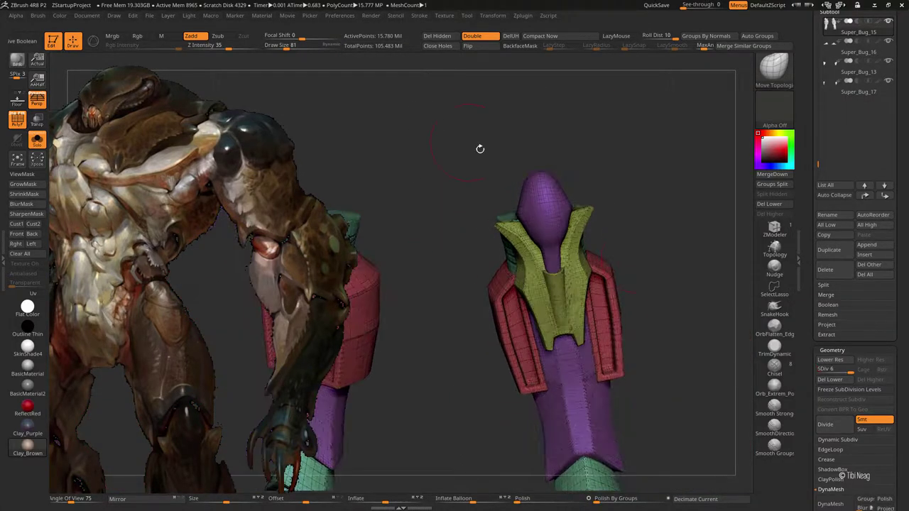
{"action": "left_click", "coordinate": [824, 284]}
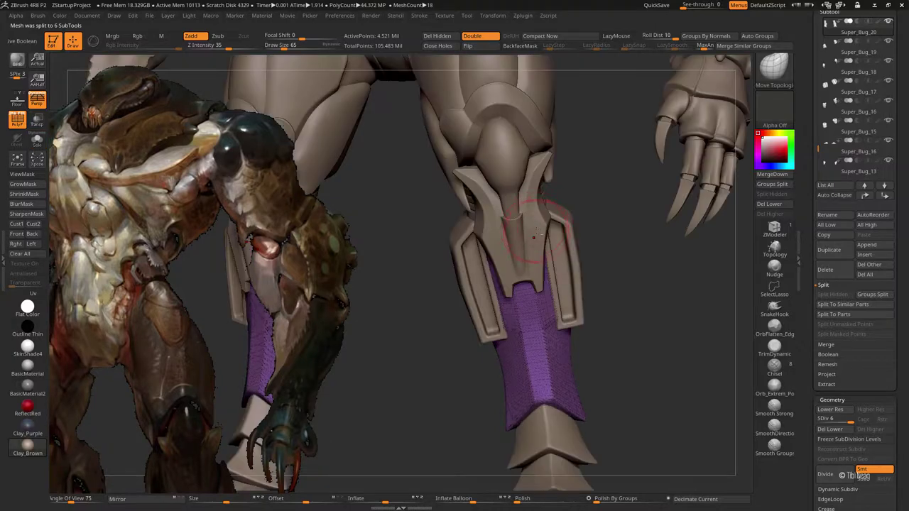
{"action": "left_click", "coordinate": [600, 213], "text": "alt"}
{"action": "key", "text": "shift+d"}
{"action": "mouse_move", "coordinate": [609, 169]}
{"action": "left_mouse_down"}
{"action": "mouse_move", "coordinate": [649, 209]}
{"action": "mouse_move", "coordinate": [367, 278]}
{"action": "mouse_move", "coordinate": [428, 263]}
{"action": "mouse_move", "coordinate": [474, 146]}
{"action": "mouse_move", "coordinate": [450, 196]}
{"action": "left_mouse_up"}
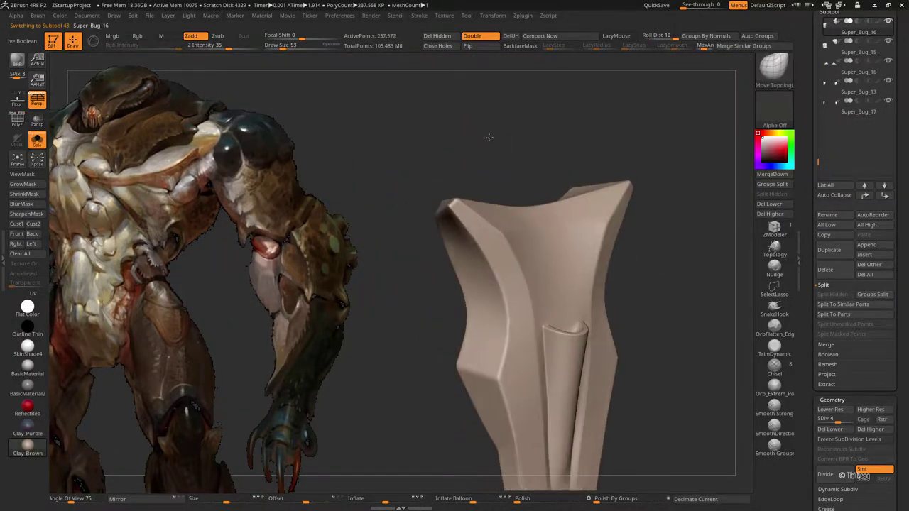
Step: Sharpen and deepen the crease along the plate's top ridge with the Orb_Extrem brush
{"action": "mouse_move", "coordinate": [490, 233]}
{"action": "left_mouse_down"}
{"action": "mouse_move", "coordinate": [499, 148]}
{"action": "mouse_move", "coordinate": [572, 225]}
{"action": "left_mouse_up"}
{"action": "left_click", "coordinate": [774, 387]}
{"action": "mouse_move", "coordinate": [609, 266]}
{"action": "left_mouse_down"}
{"action": "mouse_move", "coordinate": [438, 246]}
{"action": "mouse_move", "coordinate": [407, 179]}
{"action": "mouse_move", "coordinate": [441, 173]}
{"action": "left_mouse_up"}
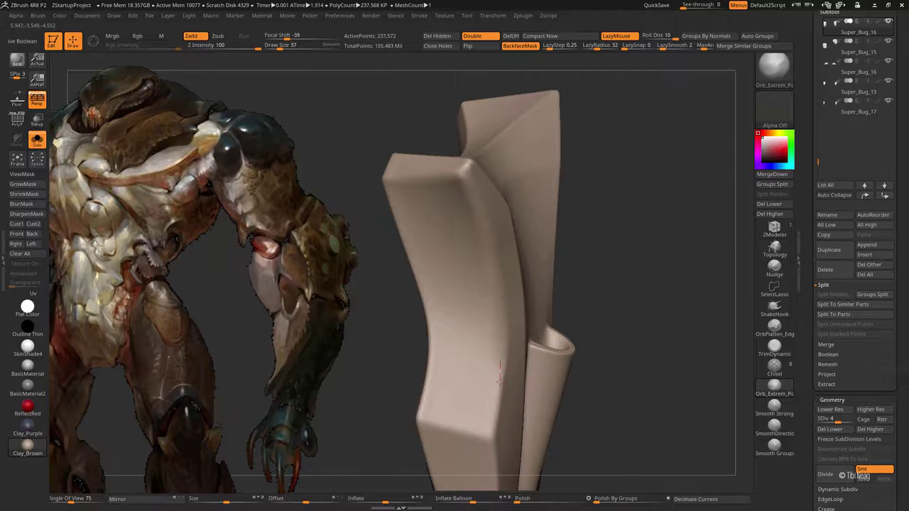
{"action": "mouse_move", "coordinate": [497, 414]}
{"action": "right_mouse_down"}
{"action": "mouse_move", "coordinate": [452, 379]}
{"action": "mouse_move", "coordinate": [415, 162]}
{"action": "right_mouse_up"}
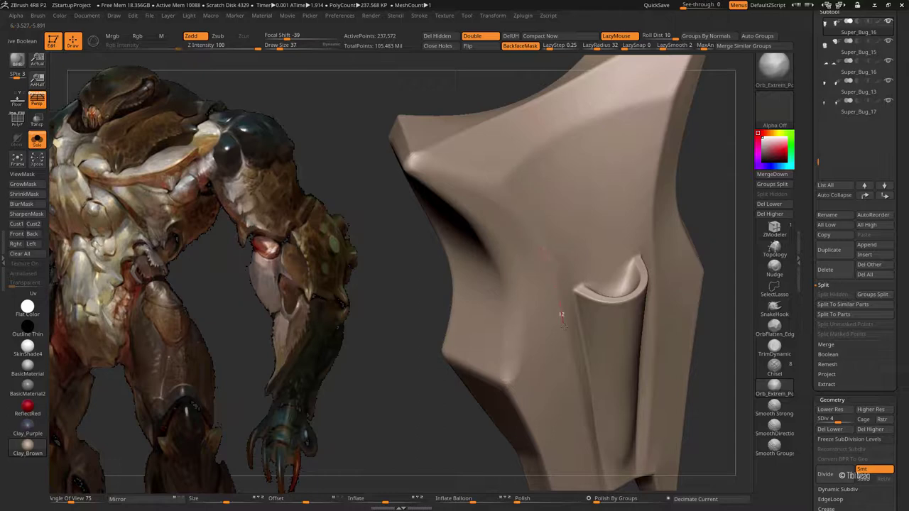
{"action": "mouse_move", "coordinate": [517, 377]}
{"action": "right_mouse_down"}
{"action": "mouse_move", "coordinate": [426, 197]}
{"action": "mouse_move", "coordinate": [497, 245]}
{"action": "right_mouse_up"}
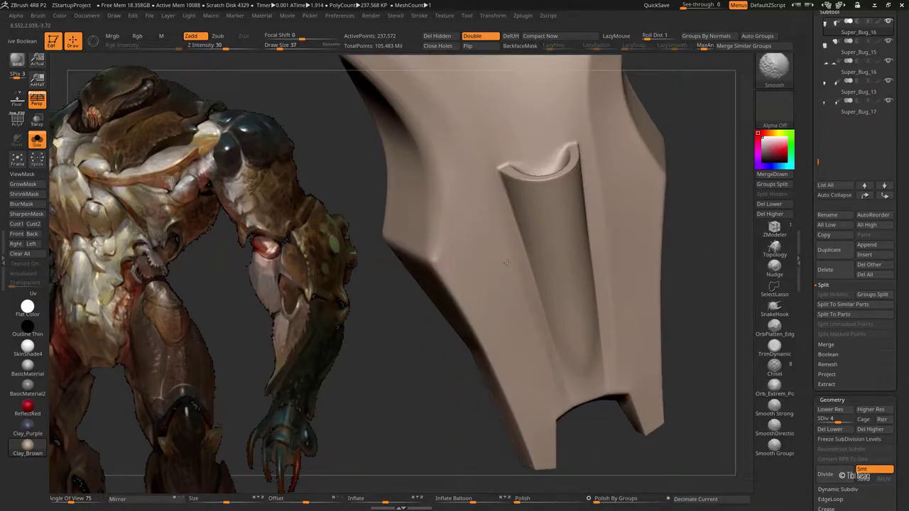
{"action": "mouse_move", "coordinate": [440, 199]}
{"action": "right_mouse_down"}
{"action": "mouse_move", "coordinate": [426, 213]}
{"action": "mouse_move", "coordinate": [435, 236]}
{"action": "right_mouse_up"}
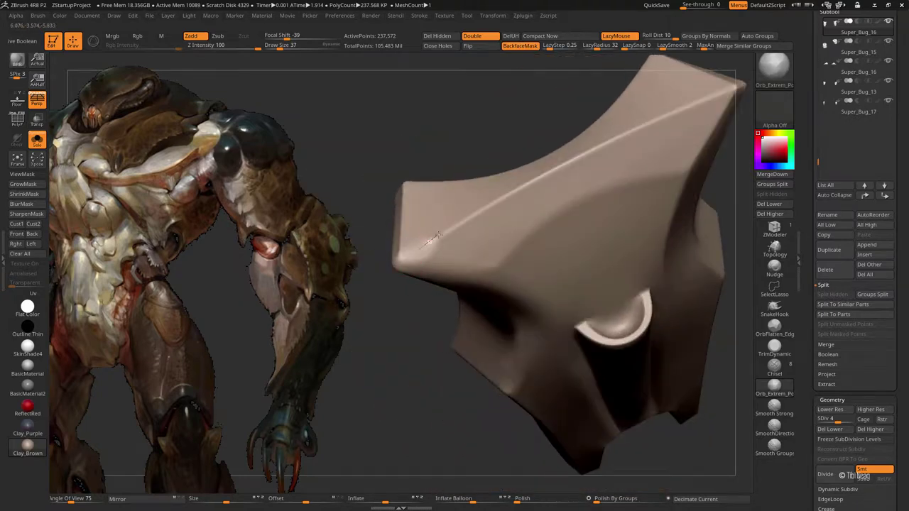
{"action": "left_click_drag", "start_coordinate": [434, 236], "coordinate": [739, 85]}
{"action": "left_click_drag", "start_coordinate": [446, 287], "coordinate": [464, 294]}
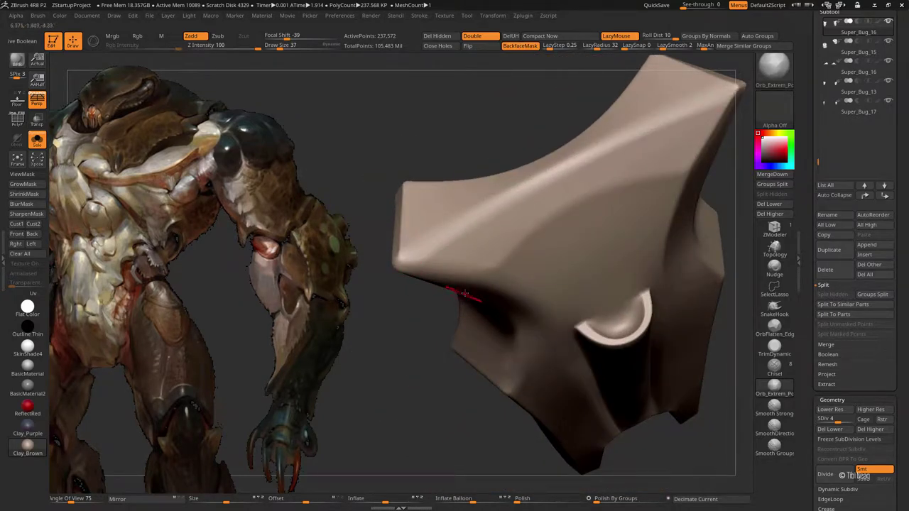
Step: Raise smoothing strength to 100 and round off the plate's spike tip
{"action": "key", "text": "shift"}
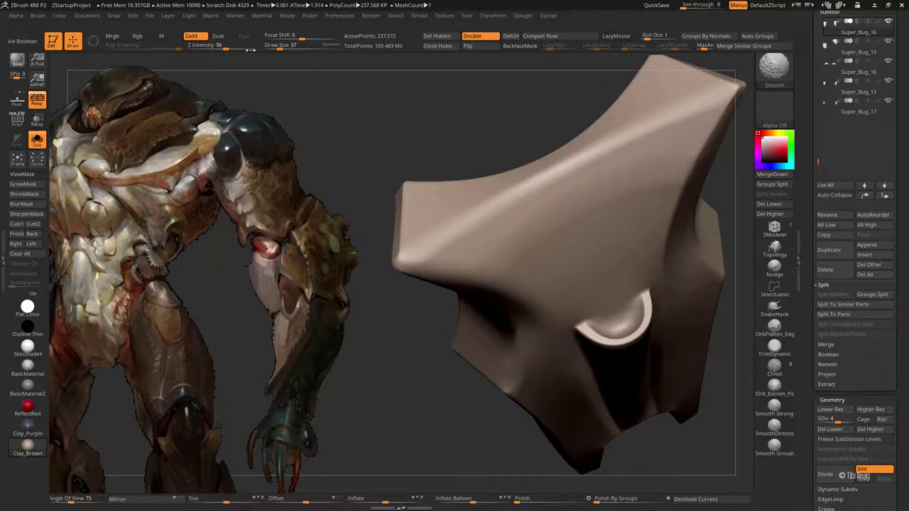
{"action": "left_click_drag", "start_coordinate": [250, 48], "coordinate": [260, 48]}
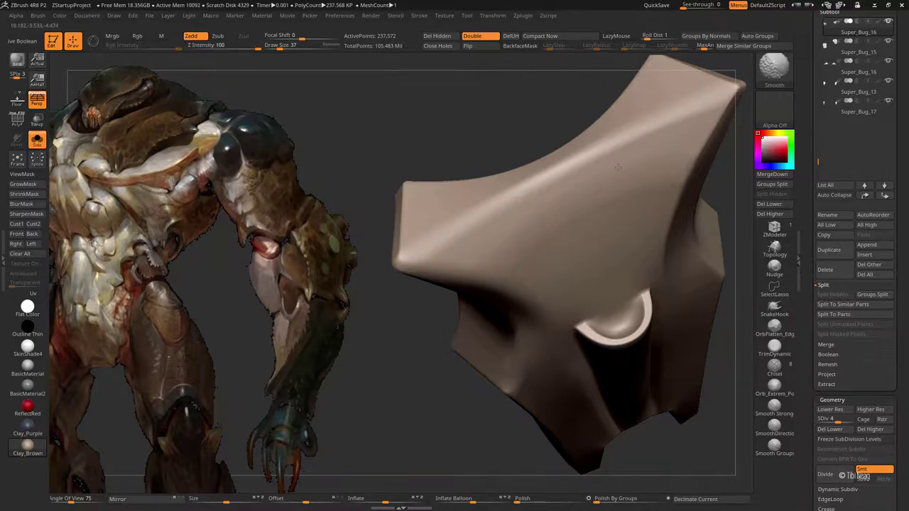
{"action": "mouse_move", "coordinate": [416, 187]}
{"action": "left_mouse_down"}
{"action": "mouse_move", "coordinate": [525, 314]}
{"action": "mouse_move", "coordinate": [523, 299]}
{"action": "mouse_move", "coordinate": [556, 369]}
{"action": "left_mouse_up"}
{"action": "mouse_move", "coordinate": [544, 304]}
{"action": "left_mouse_down"}
{"action": "mouse_move", "coordinate": [544, 268]}
{"action": "mouse_move", "coordinate": [547, 378]}
{"action": "left_mouse_up"}
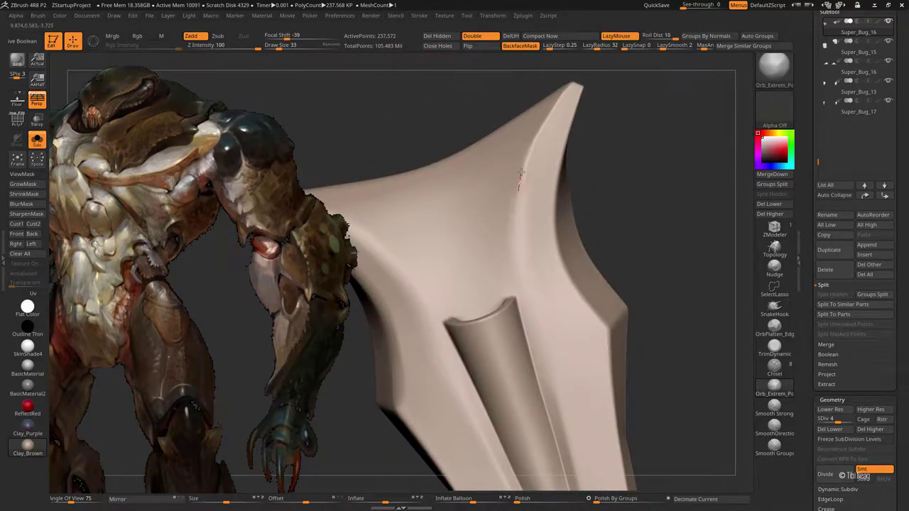
{"action": "left_click_drag", "start_coordinate": [546, 113], "coordinate": [572, 88], "text": "shift"}
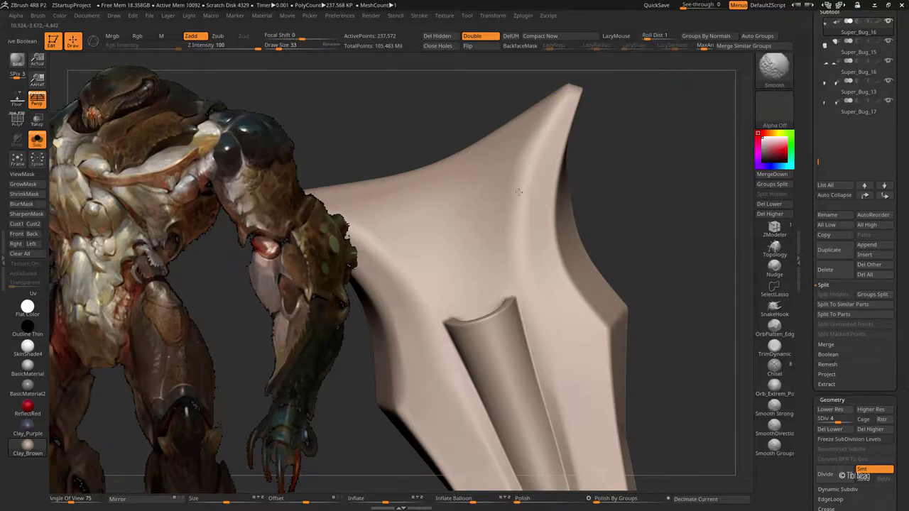
{"action": "left_click_drag", "start_coordinate": [586, 345], "coordinate": [564, 218], "text": "alt"}
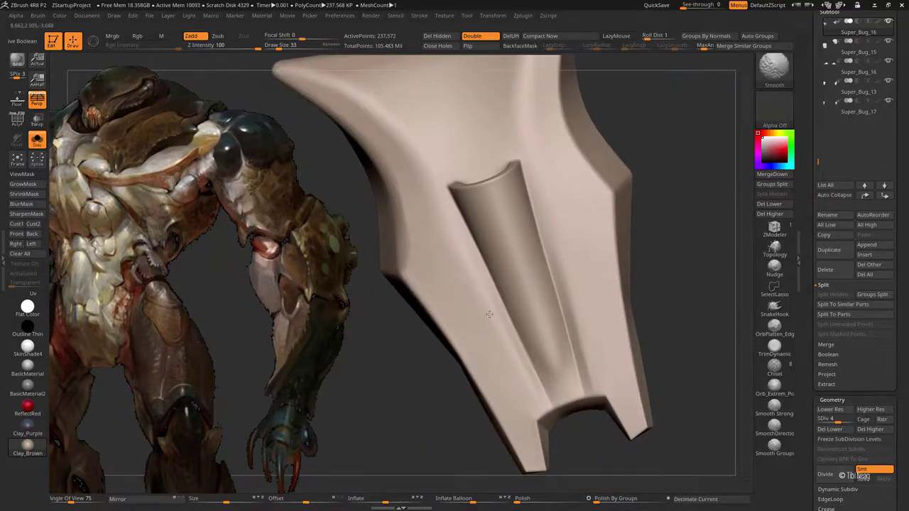
{"action": "mouse_move", "coordinate": [490, 314]}
{"action": "left_mouse_down"}
{"action": "mouse_move", "coordinate": [558, 152]}
{"action": "mouse_move", "coordinate": [580, 146]}
{"action": "left_mouse_up"}
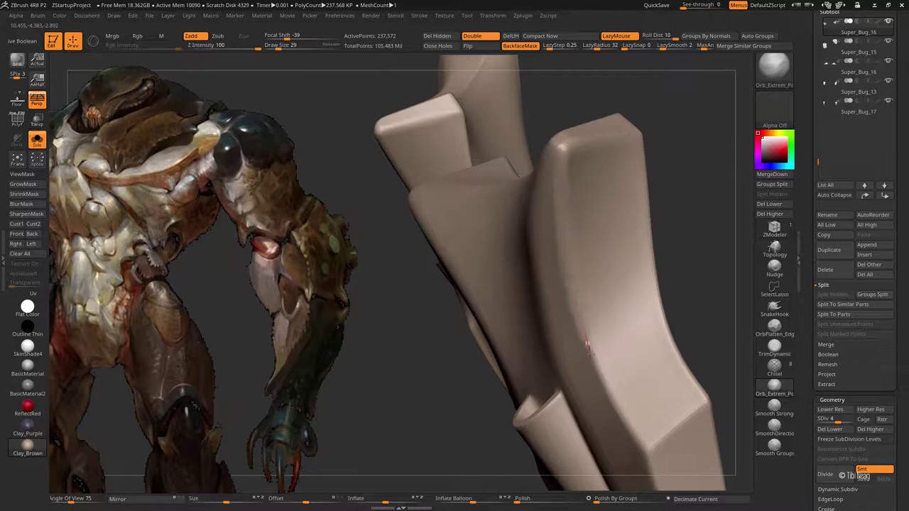
Step: Smooth the blocky plate surface along its edge and pointed ridge
{"action": "key", "text": "shift"}
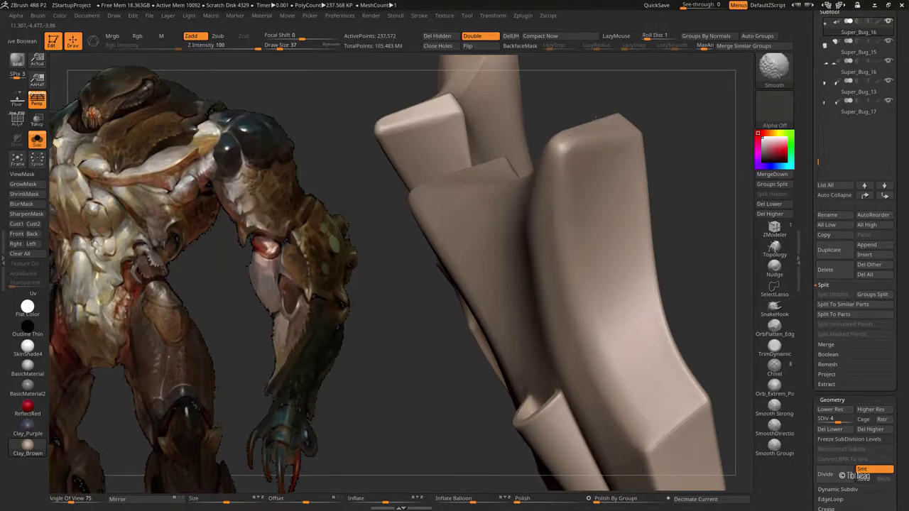
{"action": "key", "text": "ctrl+z"}
{"action": "left_click_drag", "start_coordinate": [619, 209], "coordinate": [512, 327]}
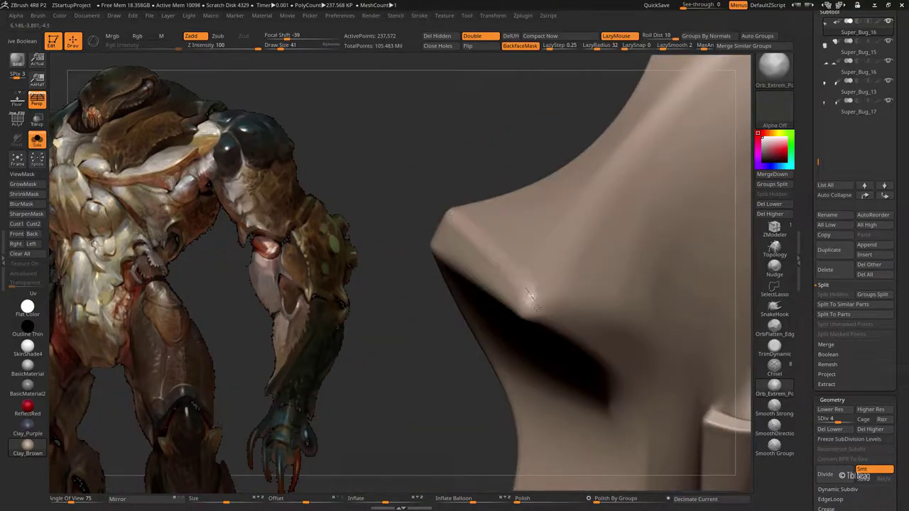
{"action": "mouse_move", "coordinate": [529, 294]}
{"action": "left_mouse_down"}
{"action": "mouse_move", "coordinate": [554, 263]}
{"action": "mouse_move", "coordinate": [428, 263]}
{"action": "left_mouse_up"}
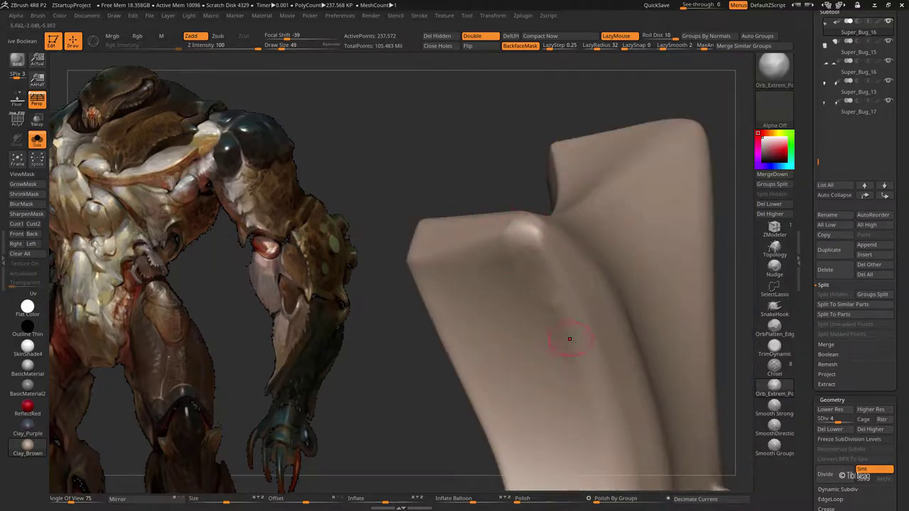
{"action": "key", "text": "shift"}
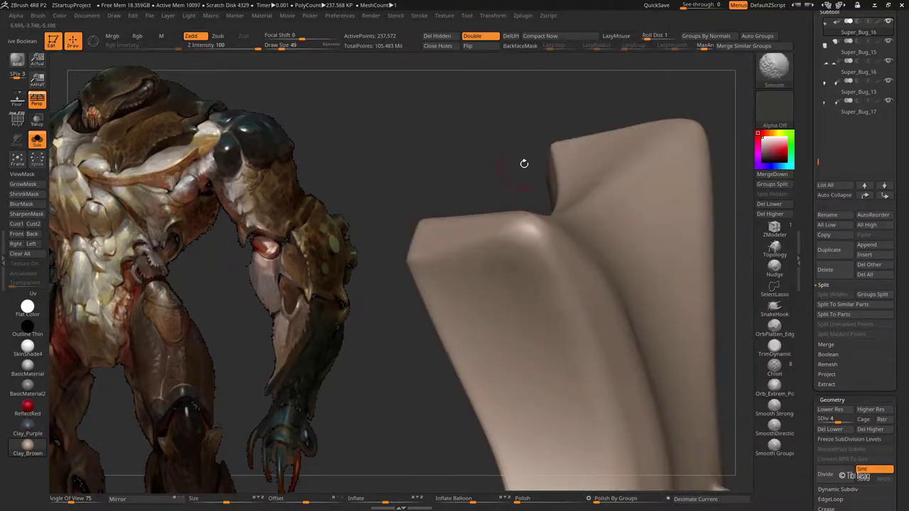
{"action": "mouse_move", "coordinate": [524, 163]}
{"action": "left_mouse_down"}
{"action": "mouse_move", "coordinate": [515, 217]}
{"action": "mouse_move", "coordinate": [660, 142]}
{"action": "left_mouse_up"}
Step: Isolate the shin armour plate and subdivide it to SDiv 5
{"action": "key", "text": "f"}
{"action": "left_click_drag", "start_coordinate": [573, 360], "coordinate": [575, 207]}
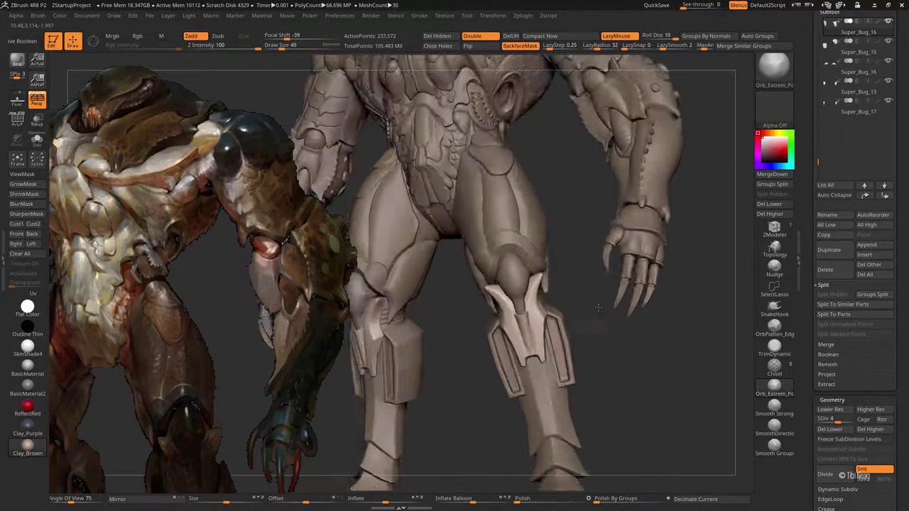
{"action": "key", "text": "f"}
{"action": "mouse_move", "coordinate": [522, 426]}
{"action": "left_mouse_down"}
{"action": "mouse_move", "coordinate": [505, 353]}
{"action": "mouse_move", "coordinate": [466, 325]}
{"action": "left_mouse_up"}
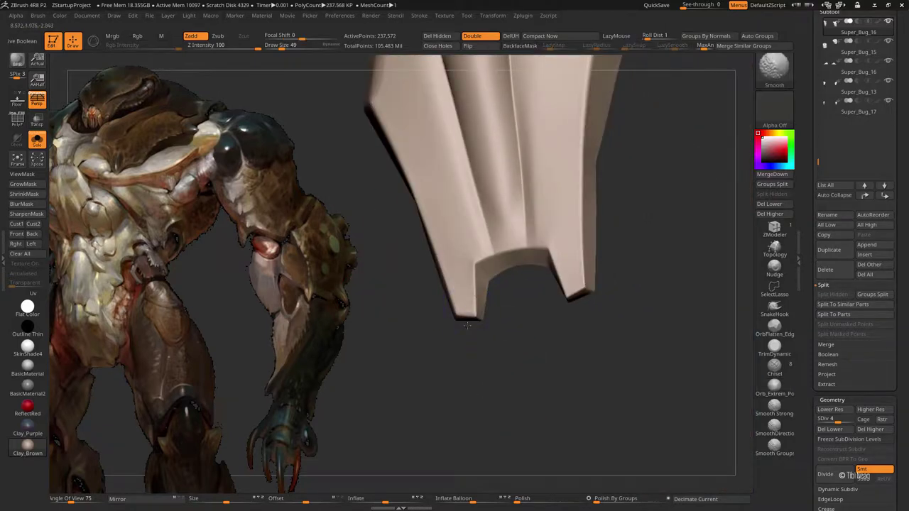
{"action": "left_click_drag", "start_coordinate": [581, 160], "coordinate": [595, 191], "text": "shift"}
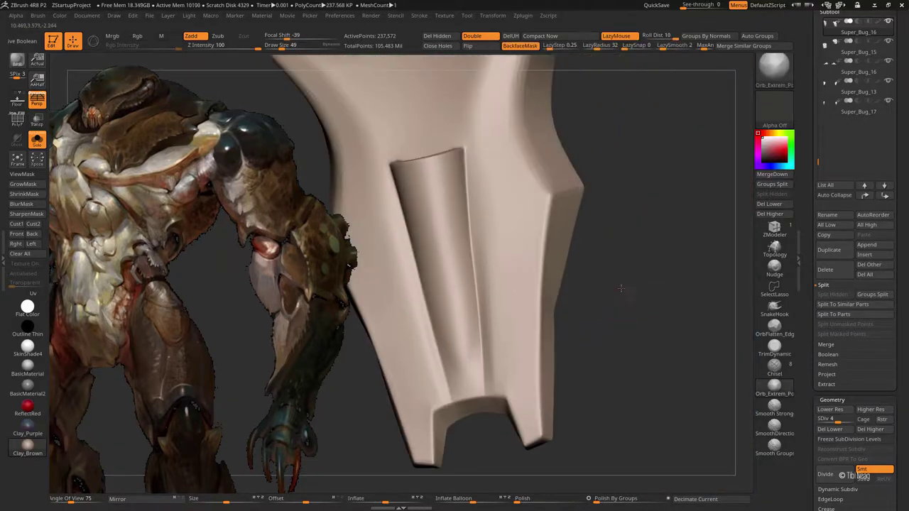
{"action": "key", "text": "ctrl+d"}
{"action": "left_click_drag", "start_coordinate": [651, 167], "coordinate": [527, 283], "text": "shift"}
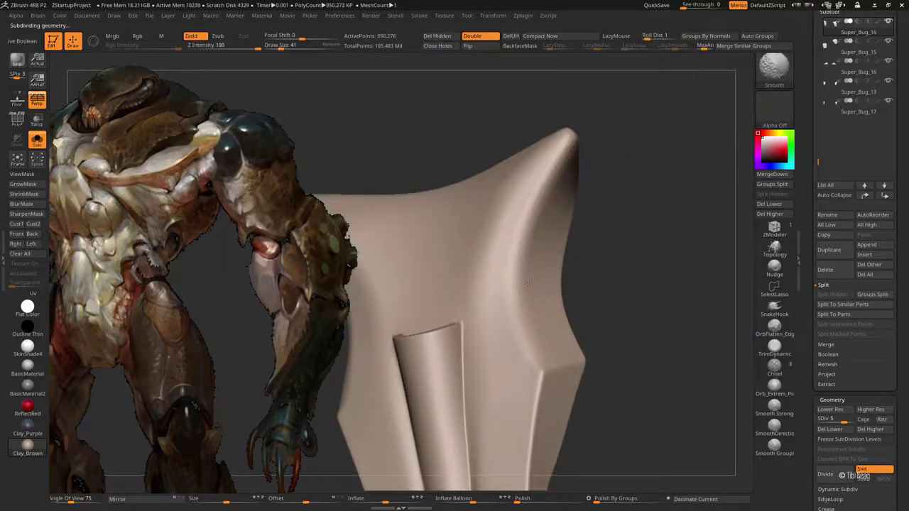
{"action": "left_click_drag", "start_coordinate": [548, 118], "coordinate": [605, 167], "text": "shift"}
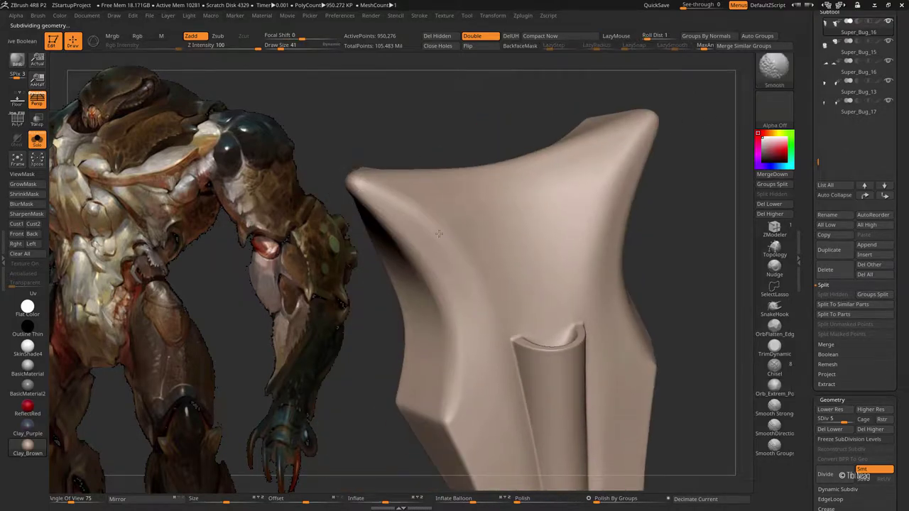
{"action": "mouse_move", "coordinate": [450, 385]}
{"action": "left_mouse_down", "text": "shift"}
{"action": "mouse_move", "coordinate": [414, 450]}
{"action": "mouse_move", "coordinate": [373, 333]}
{"action": "left_mouse_up", "text": "shift"}
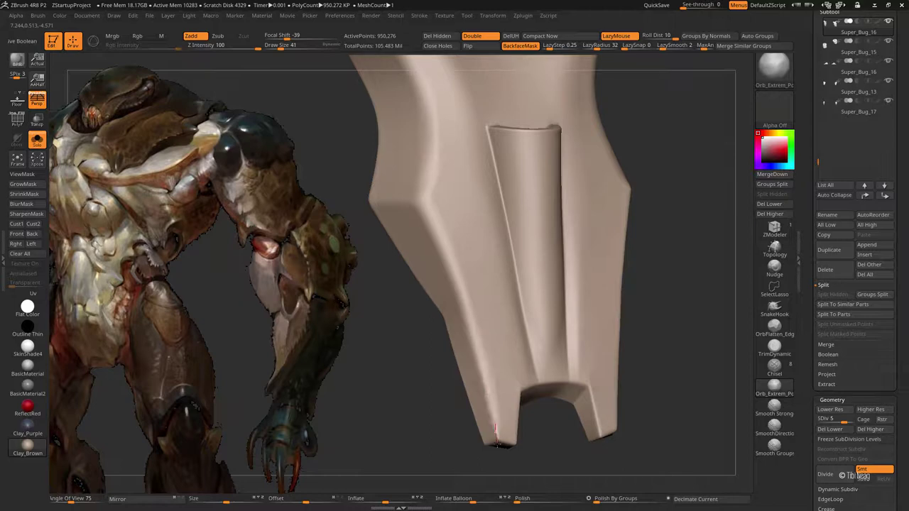
{"action": "left_click_drag", "start_coordinate": [495, 433], "coordinate": [554, 213]}
{"action": "left_click_drag", "start_coordinate": [604, 177], "coordinate": [617, 150]}
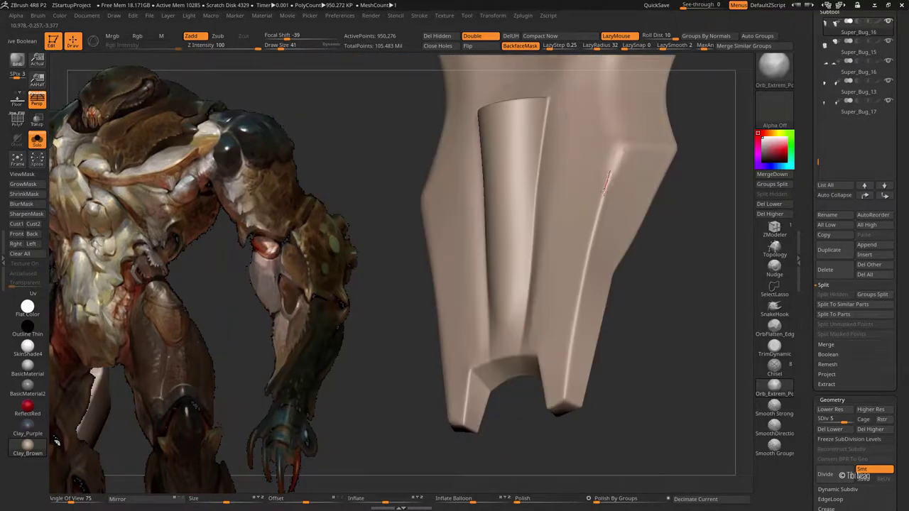
Step: Refine the plate's ridge edge, then show the surrounding armour and frame the creature's legs
{"action": "left_click_drag", "start_coordinate": [604, 191], "coordinate": [584, 269]}
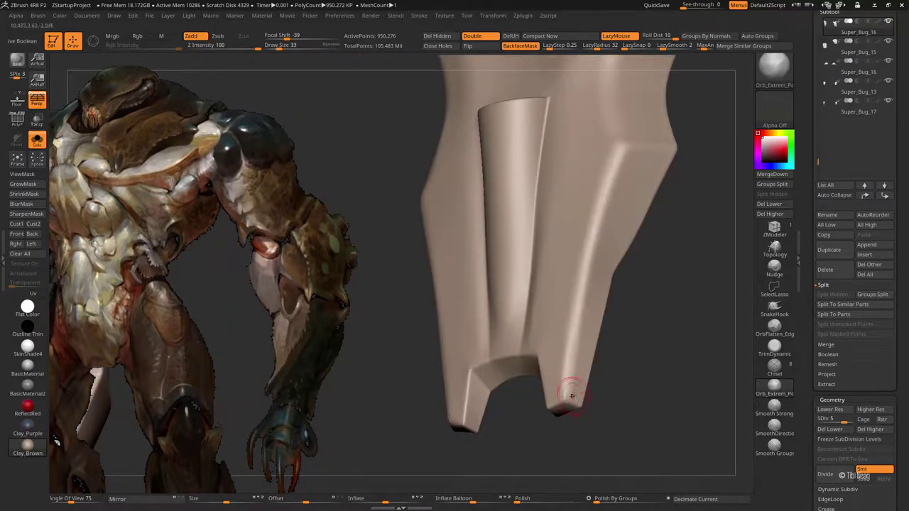
{"action": "mouse_move", "coordinate": [571, 395]}
{"action": "left_mouse_down"}
{"action": "mouse_move", "coordinate": [540, 419]}
{"action": "mouse_move", "coordinate": [493, 431]}
{"action": "mouse_move", "coordinate": [440, 377]}
{"action": "left_mouse_up"}
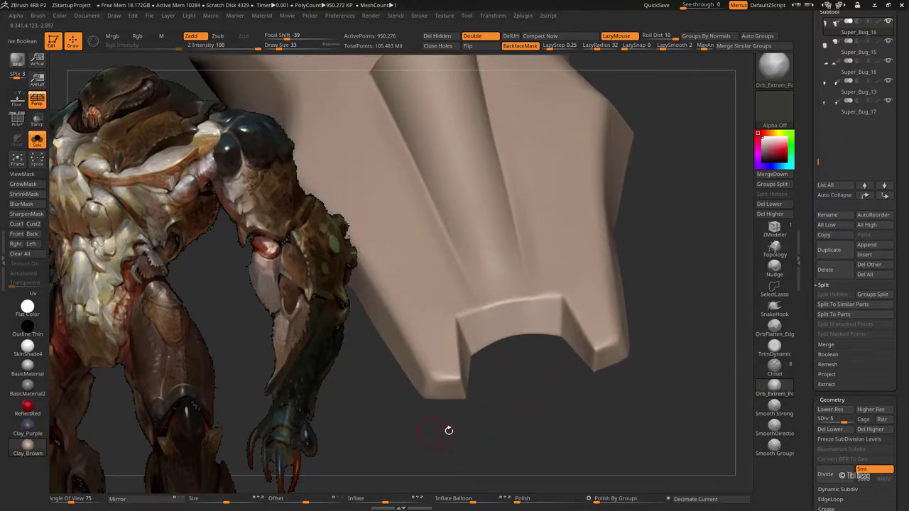
{"action": "left_click_drag", "start_coordinate": [448, 430], "coordinate": [455, 383]}
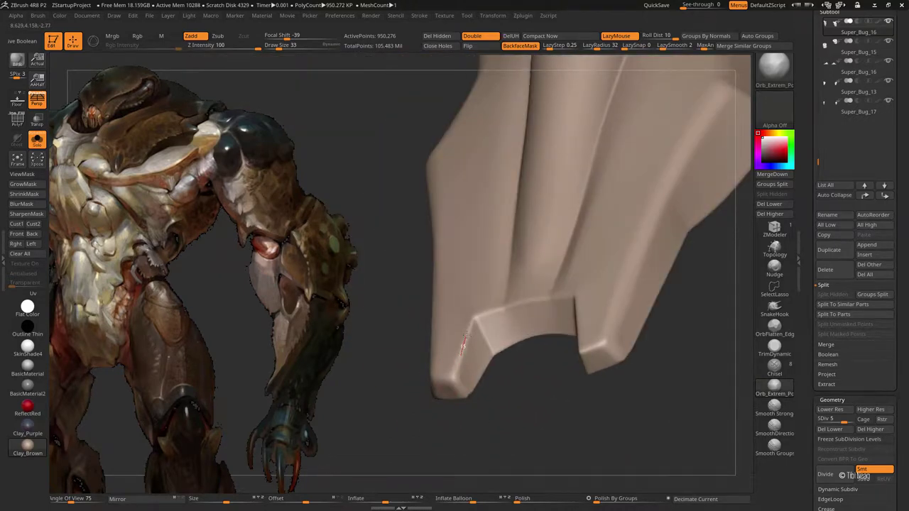
{"action": "left_click_drag", "start_coordinate": [521, 390], "coordinate": [467, 306]}
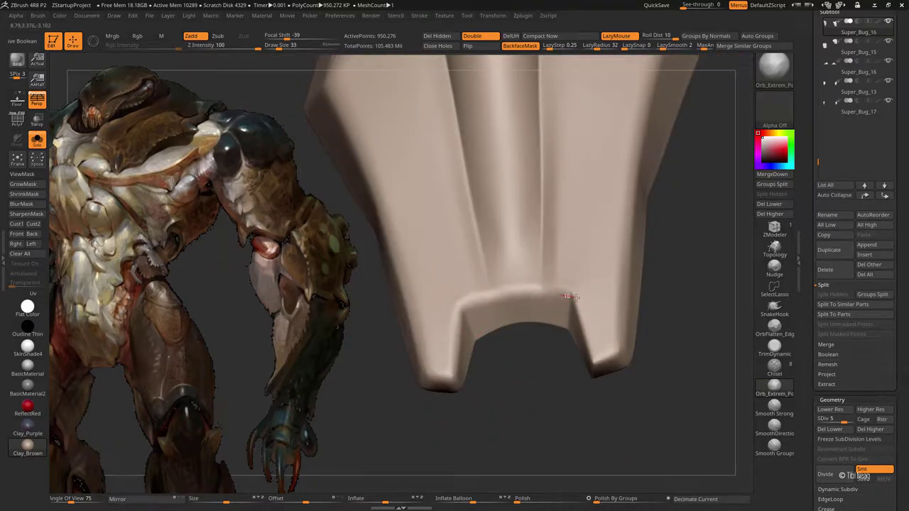
{"action": "left_click_drag", "start_coordinate": [568, 296], "coordinate": [556, 317]}
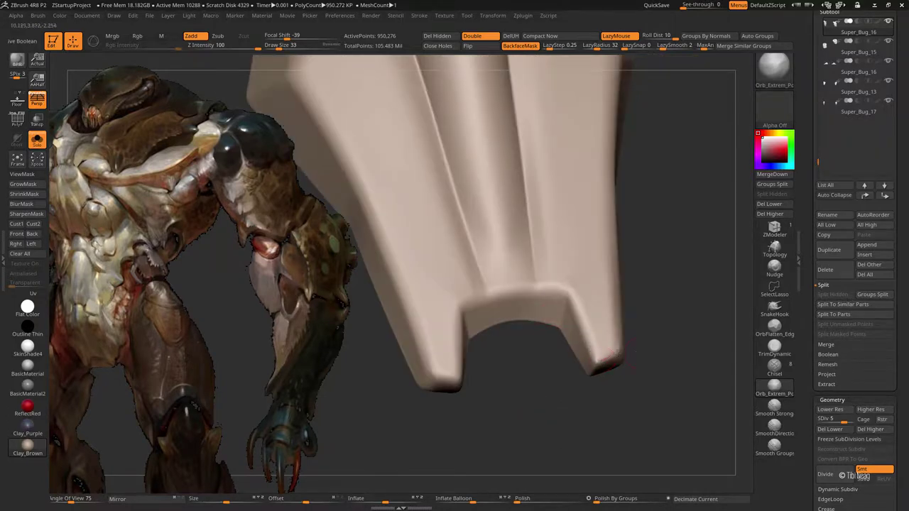
{"action": "left_click_drag", "start_coordinate": [615, 359], "coordinate": [523, 321]}
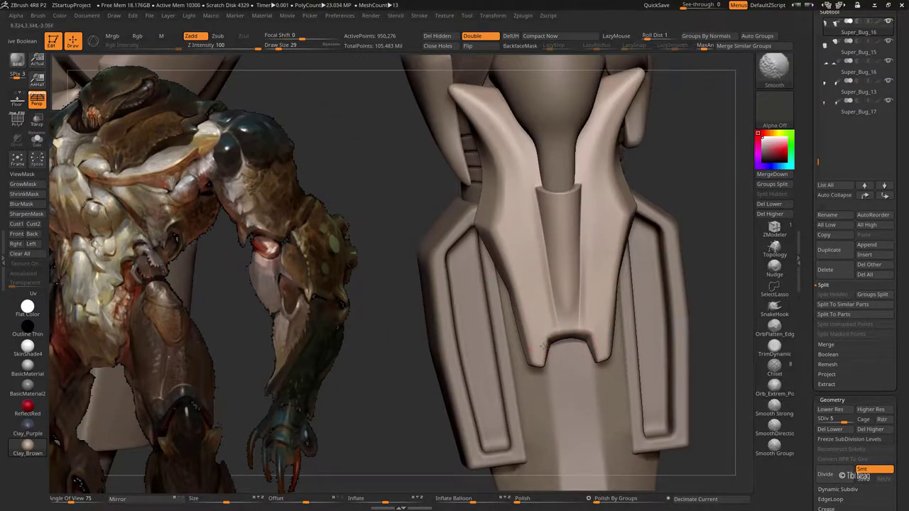
{"action": "key", "text": "1"}
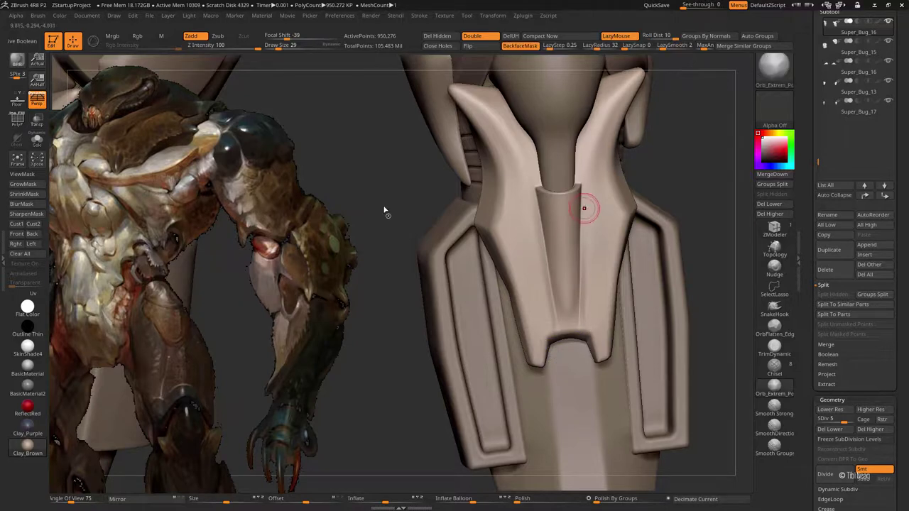
{"action": "key", "text": "f"}
{"action": "mouse_move", "coordinate": [537, 290]}
{"action": "left_mouse_down", "text": "alt"}
{"action": "mouse_move", "coordinate": [544, 214]}
{"action": "mouse_move", "coordinate": [497, 326]}
{"action": "left_mouse_up", "text": "alt"}
Step: Isolate ring band Super_Bug_15 at its lowest subdivision with the polygon wireframe showing
{"action": "left_click", "coordinate": [497, 327], "text": "alt"}
{"action": "key", "text": "shift+ctrl+s"}
{"action": "left_click_drag", "start_coordinate": [448, 351], "coordinate": [391, 371]}
{"action": "key", "text": "shift+f"}
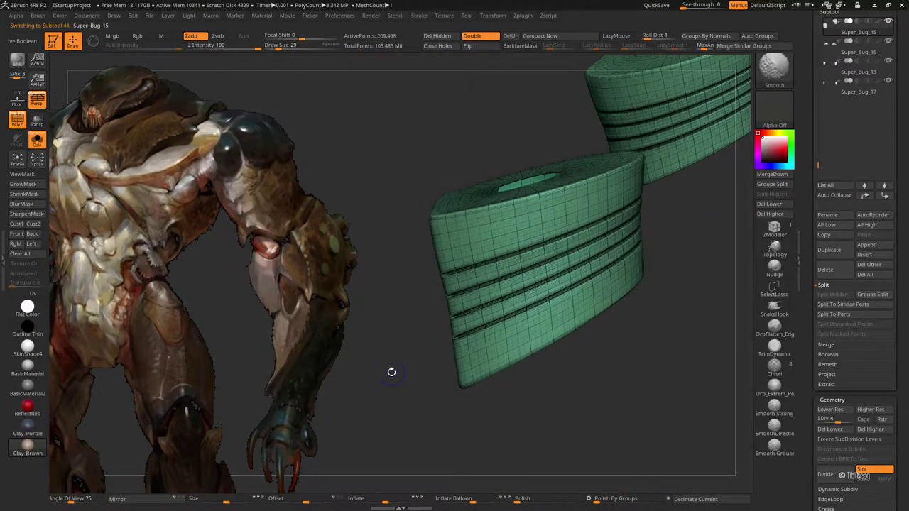
{"action": "key", "text": "shift+d"}
{"action": "key", "text": "f"}
Step: Isolate the band's groove strips and group them into their own polygroup with Ctrl+W
{"action": "left_click", "coordinate": [458, 320], "text": "ctrl+alt+shift"}
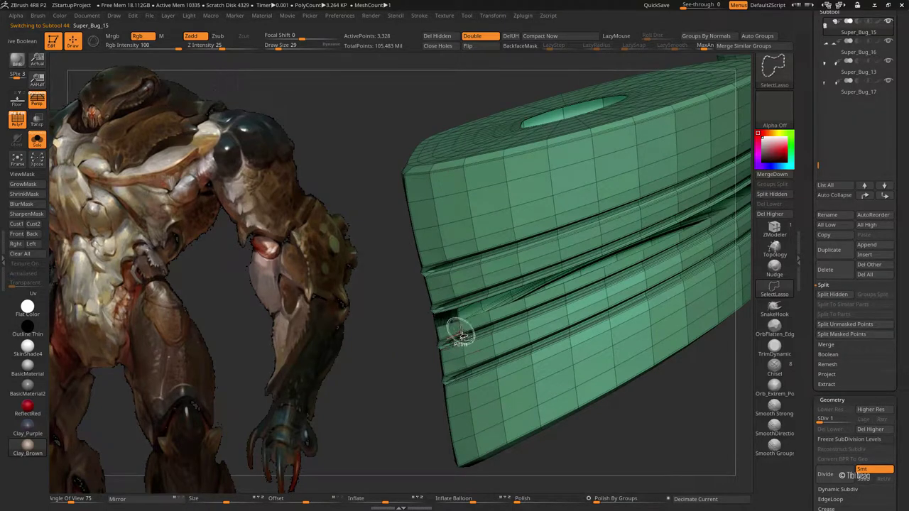
{"action": "left_click", "coordinate": [463, 331], "text": "ctrl+alt+shift"}
{"action": "left_click", "coordinate": [467, 357], "text": "ctrl+alt+shift"}
{"action": "left_click", "coordinate": [460, 292], "text": "ctrl+alt+shift"}
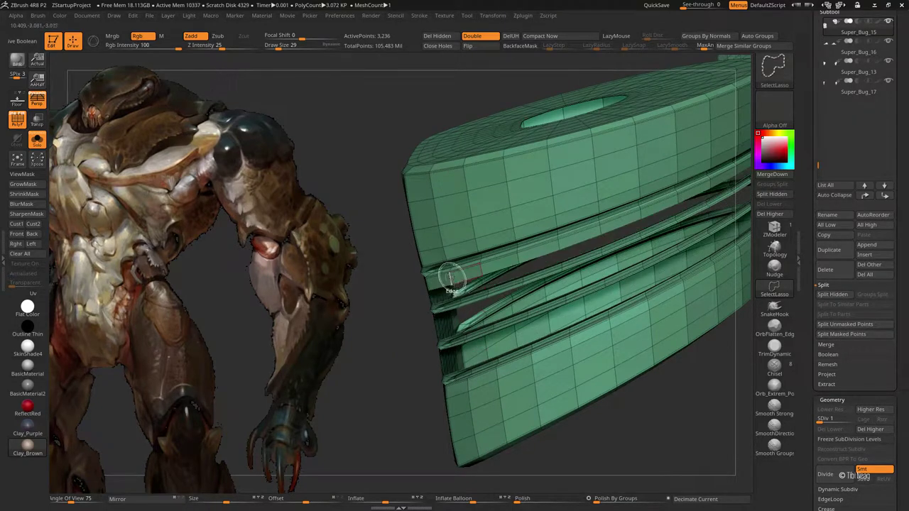
{"action": "left_click_drag", "start_coordinate": [451, 274], "coordinate": [362, 341], "text": "ctrl+shift"}
{"action": "key", "text": "ctrl+w"}
Step: Unhide the whole band, return to its highest subdivision and turn off the wireframe
{"action": "left_click", "coordinate": [353, 422], "text": "ctrl+shift"}
{"action": "key", "text": "shift+f"}
{"action": "key", "text": "d"}
{"action": "key", "text": "d"}
{"action": "key", "text": "d"}
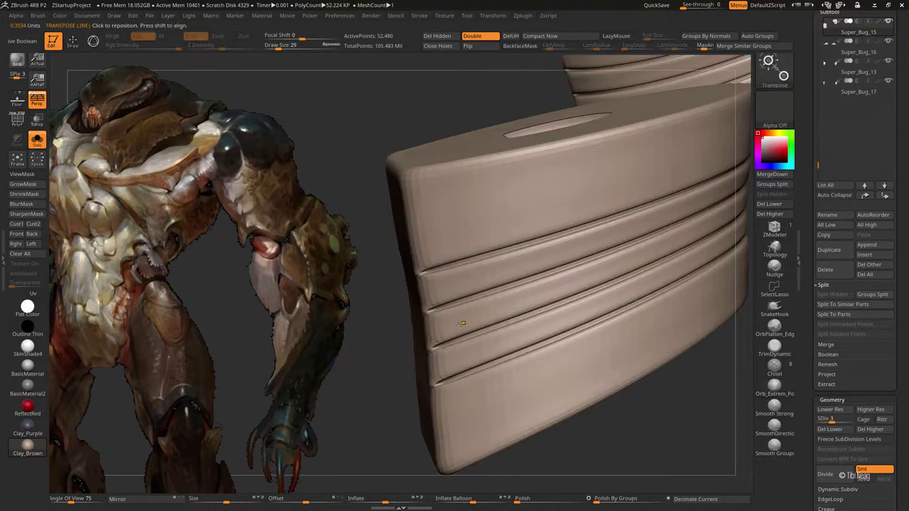
{"action": "left_click_drag", "start_coordinate": [397, 357], "coordinate": [473, 236]}
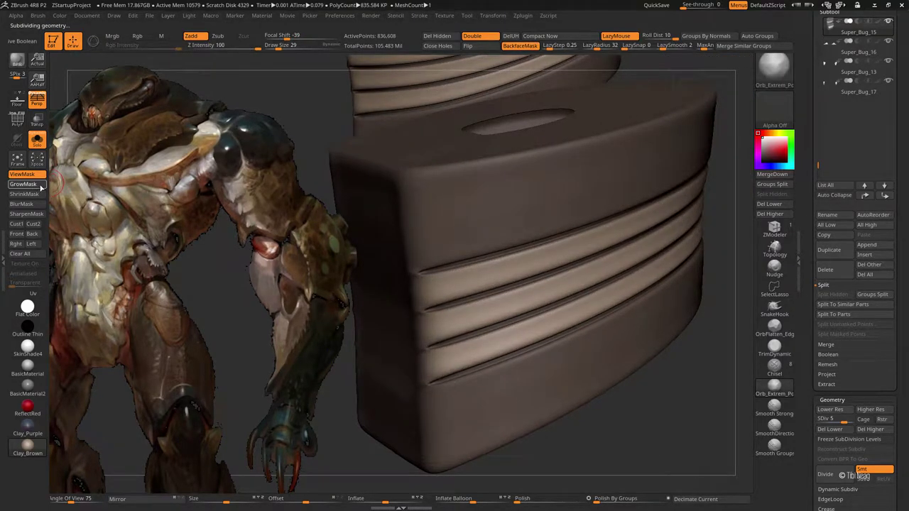
{"action": "mouse_move", "coordinate": [609, 426]}
{"action": "left_mouse_down"}
{"action": "mouse_move", "coordinate": [565, 260]}
{"action": "mouse_move", "coordinate": [464, 486]}
{"action": "left_mouse_up"}
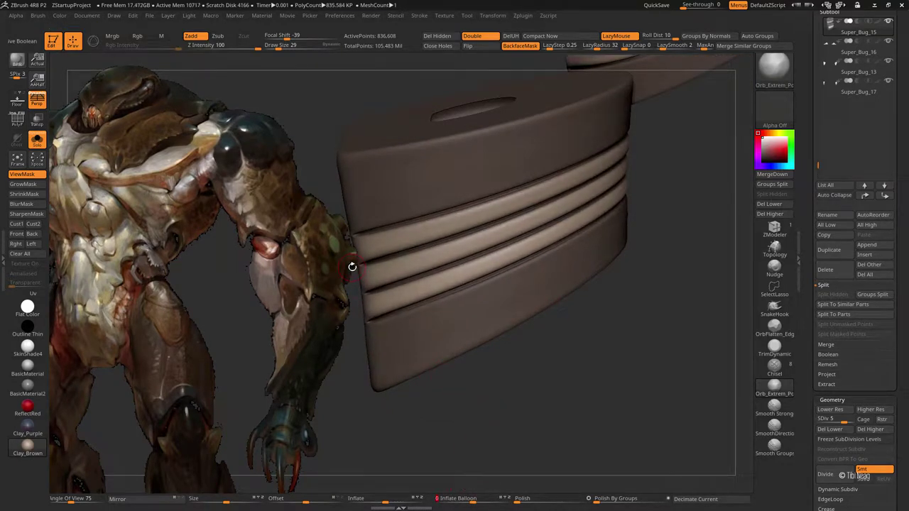
{"action": "mouse_move", "coordinate": [352, 267]}
{"action": "left_mouse_down"}
{"action": "mouse_move", "coordinate": [510, 365]}
{"action": "mouse_move", "coordinate": [530, 251]}
{"action": "left_mouse_up"}
Step: Restore all parts, select the Move Topological brush, make Super_Bug_20 active and raise its subdivision
{"action": "key", "text": "shift+ctrl+s"}
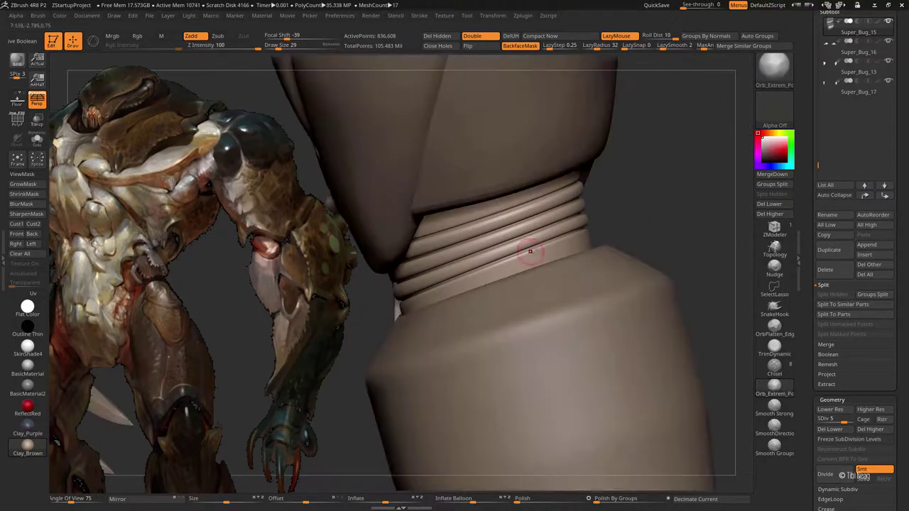
{"action": "left_click_drag", "start_coordinate": [628, 207], "coordinate": [444, 171]}
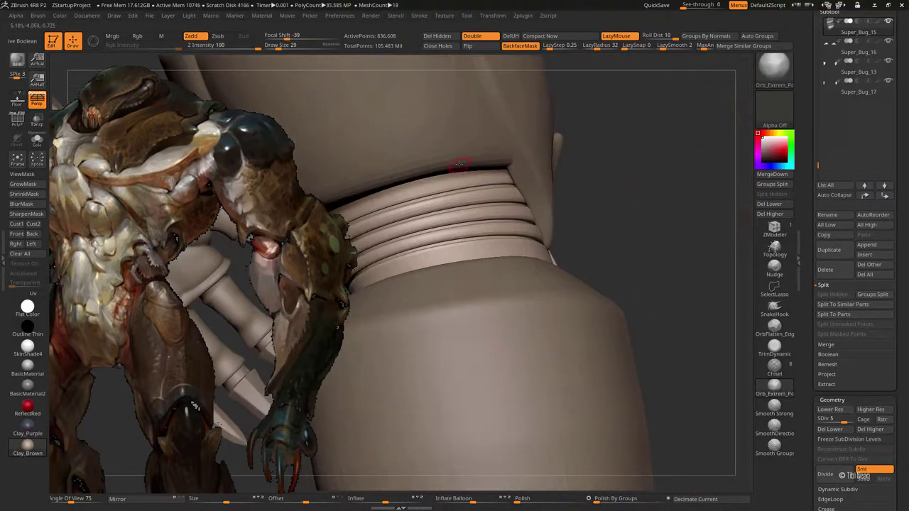
{"action": "key", "text": "b"}
{"action": "key", "text": "m"}
{"action": "key", "text": "t"}
{"action": "left_click", "coordinate": [445, 168], "text": "alt"}
{"action": "key", "text": "space"}
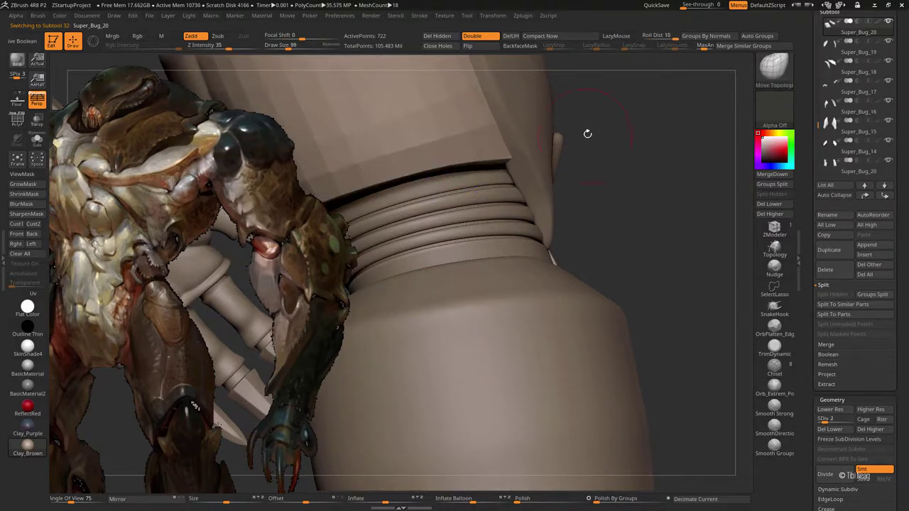
{"action": "mouse_move", "coordinate": [585, 134]}
{"action": "left_mouse_down"}
{"action": "mouse_move", "coordinate": [446, 176]}
{"action": "mouse_move", "coordinate": [468, 175]}
{"action": "left_mouse_up"}
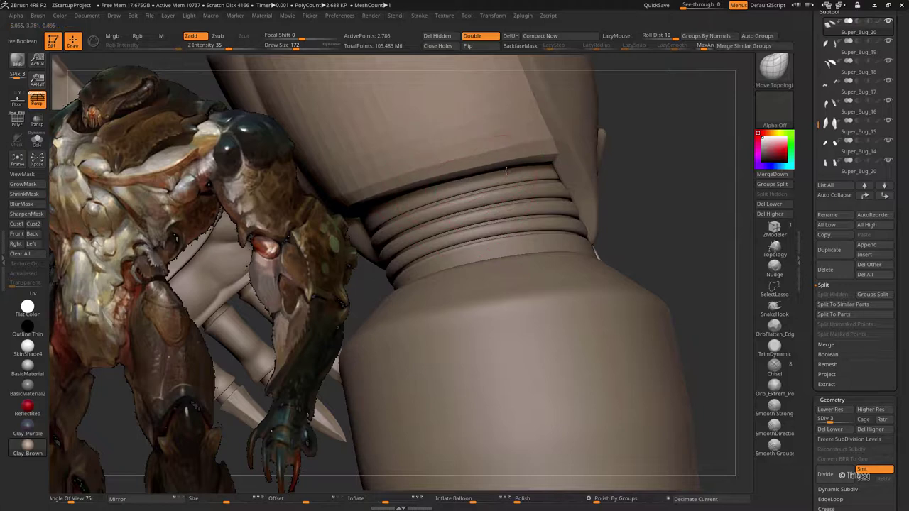
{"action": "key", "text": "d"}
Step: Solo knee band Super_Bug_15 at subdivision level 1 with wireframe and lasso selection
{"action": "mouse_move", "coordinate": [522, 163]}
{"action": "right_mouse_down", "text": "alt"}
{"action": "mouse_move", "coordinate": [426, 285]}
{"action": "mouse_move", "coordinate": [393, 260]}
{"action": "mouse_move", "coordinate": [492, 325]}
{"action": "right_mouse_up", "text": "alt"}
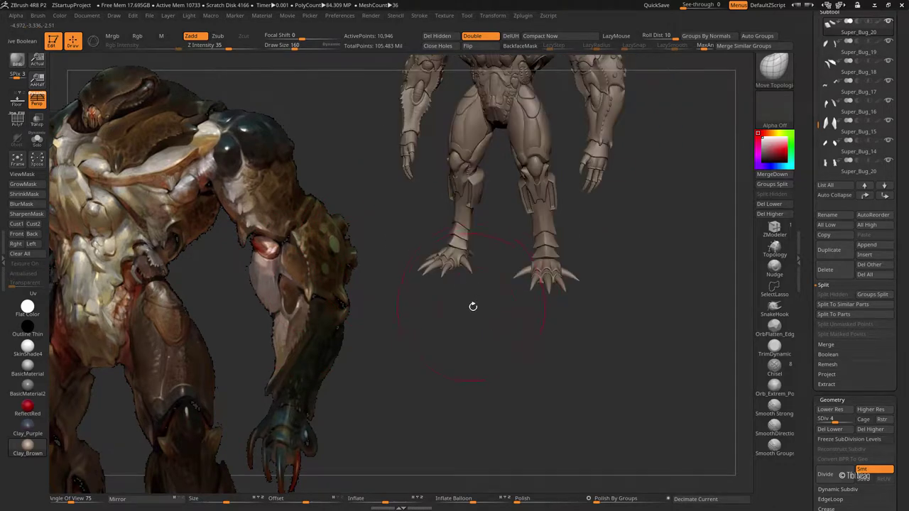
{"action": "right_click_drag", "start_coordinate": [488, 251], "coordinate": [465, 343], "text": "alt"}
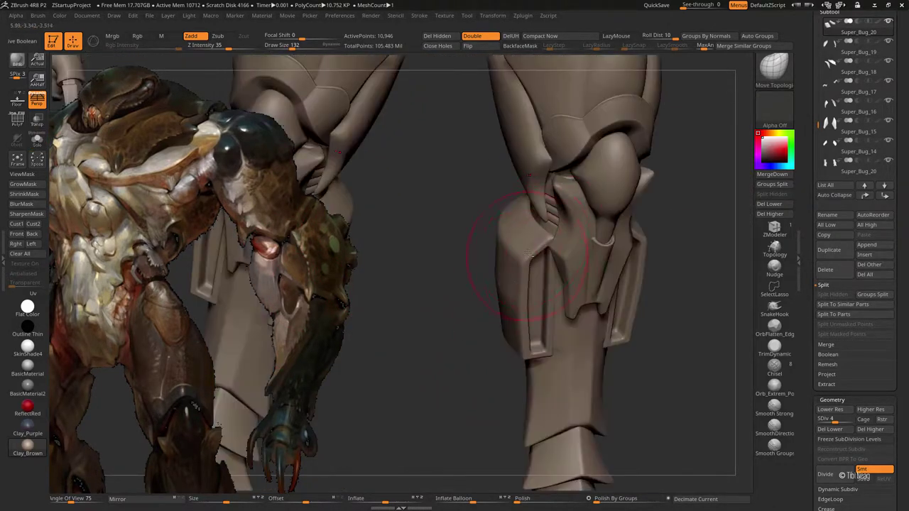
{"action": "left_click", "coordinate": [469, 335], "text": "alt"}
{"action": "key", "text": "shift+f"}
{"action": "key", "text": "shift+d"}
{"action": "key", "text": "ctrl+shift"}
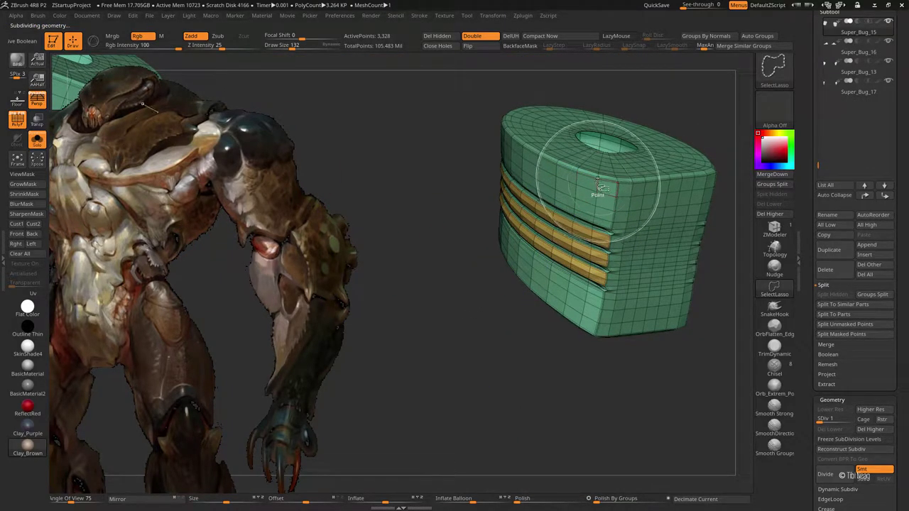
Step: Isolate the band's outer ring faces by hiding groups and rings, ready for a new purple polygroup
{"action": "left_click", "coordinate": [595, 216], "text": "ctrl+shift"}
{"action": "left_click", "coordinate": [595, 213], "text": "ctrl+shift"}
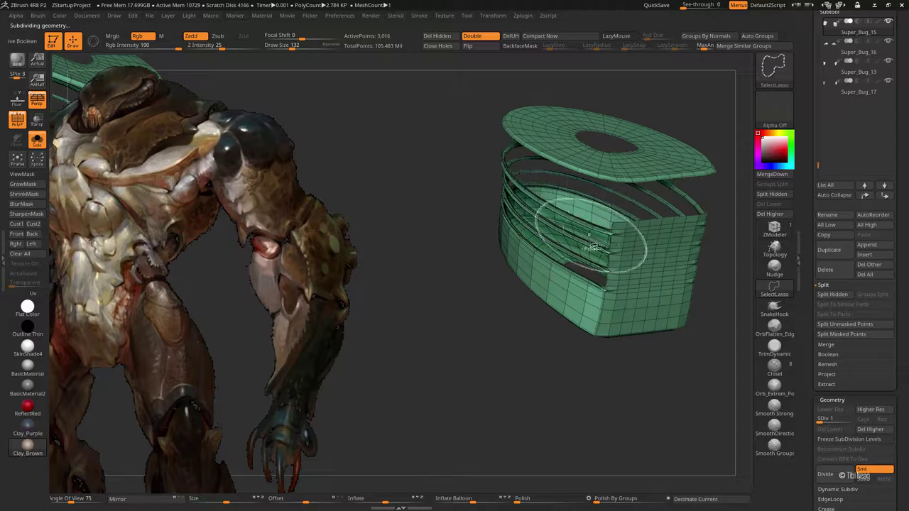
{"action": "left_click", "coordinate": [584, 307], "text": "ctrl+shift"}
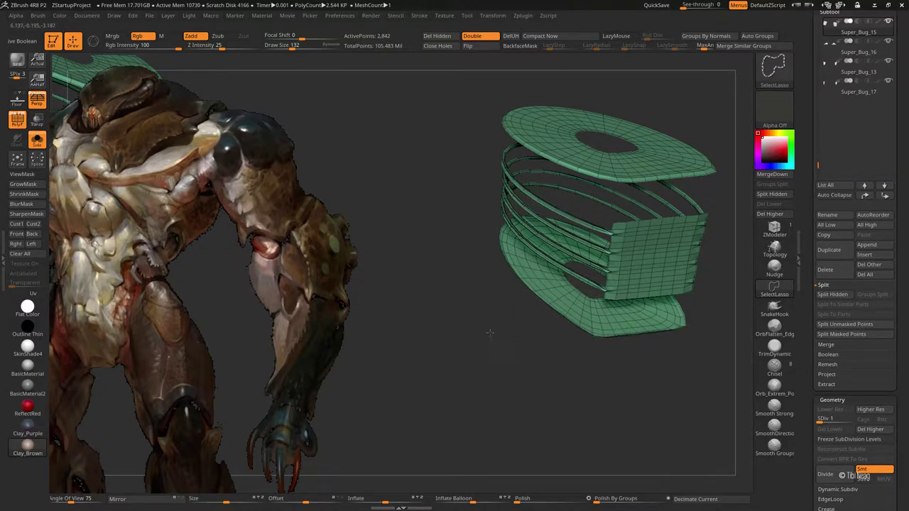
{"action": "left_click", "coordinate": [402, 270], "text": "ctrl+shift"}
{"action": "left_click", "coordinate": [481, 172], "text": "ctrl+shift"}
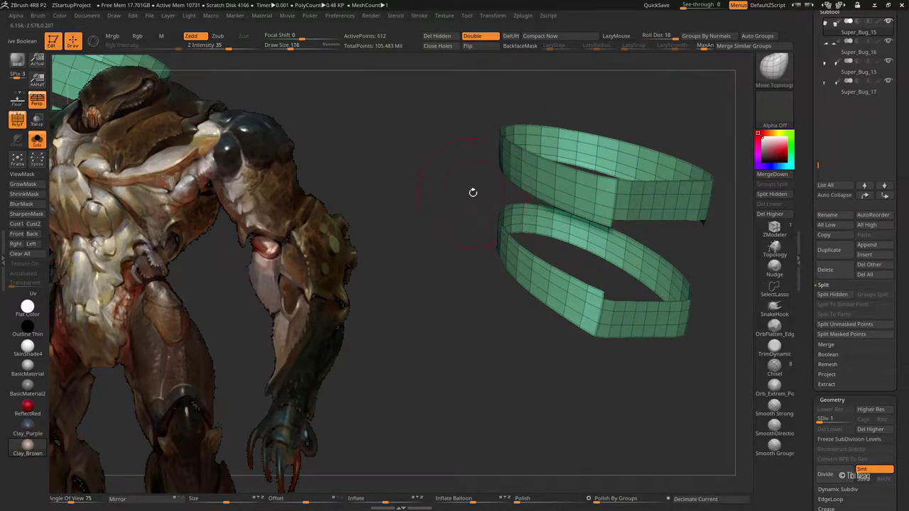
{"action": "mouse_move", "coordinate": [423, 188]}
{"action": "left_mouse_down"}
{"action": "mouse_move", "coordinate": [386, 284]}
{"action": "mouse_move", "coordinate": [575, 294]}
{"action": "mouse_move", "coordinate": [689, 273]}
{"action": "mouse_move", "coordinate": [594, 241]}
{"action": "mouse_move", "coordinate": [673, 289]}
{"action": "left_mouse_up"}
{"action": "left_click_drag", "start_coordinate": [570, 174], "coordinate": [564, 215], "text": "ctrl+shift"}
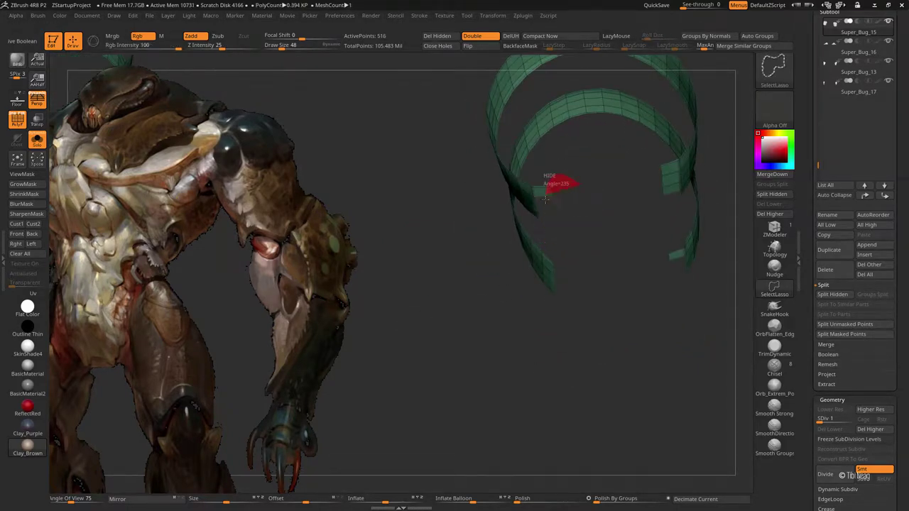
{"action": "left_click_drag", "start_coordinate": [548, 182], "coordinate": [642, 170], "text": "ctrl+shift"}
Step: Unhide the whole band, raise it to subdivision level 5 and hide the wireframe
{"action": "left_click", "coordinate": [651, 289], "text": "ctrl+shift"}
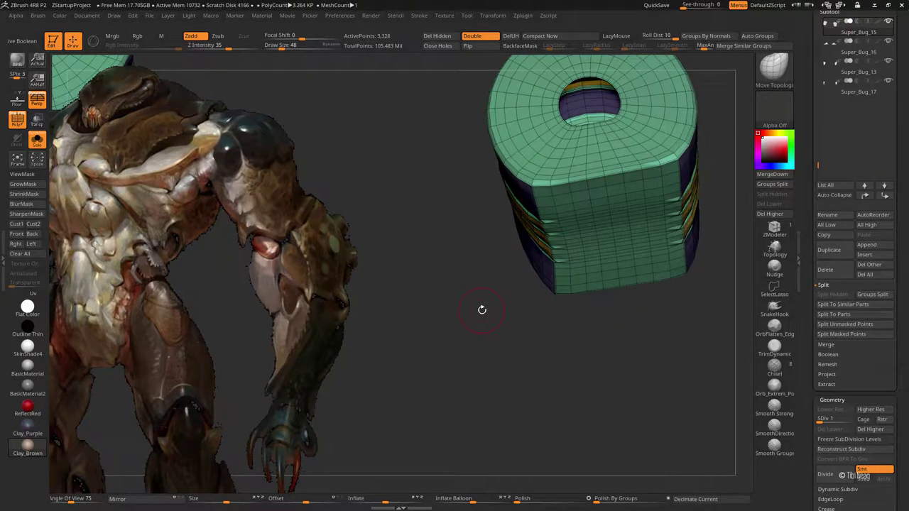
{"action": "mouse_move", "coordinate": [406, 219]}
{"action": "left_mouse_down"}
{"action": "mouse_move", "coordinate": [471, 266]}
{"action": "mouse_move", "coordinate": [418, 351]}
{"action": "left_mouse_up"}
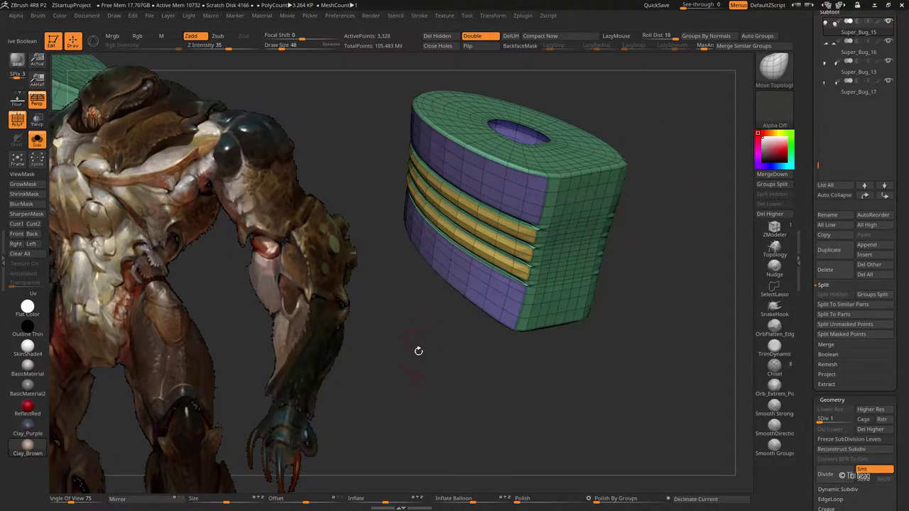
{"action": "key", "text": "ctrl+d"}
{"action": "key", "text": "ctrl+d"}
{"action": "key", "text": "ctrl+d"}
{"action": "key", "text": "shift+f"}
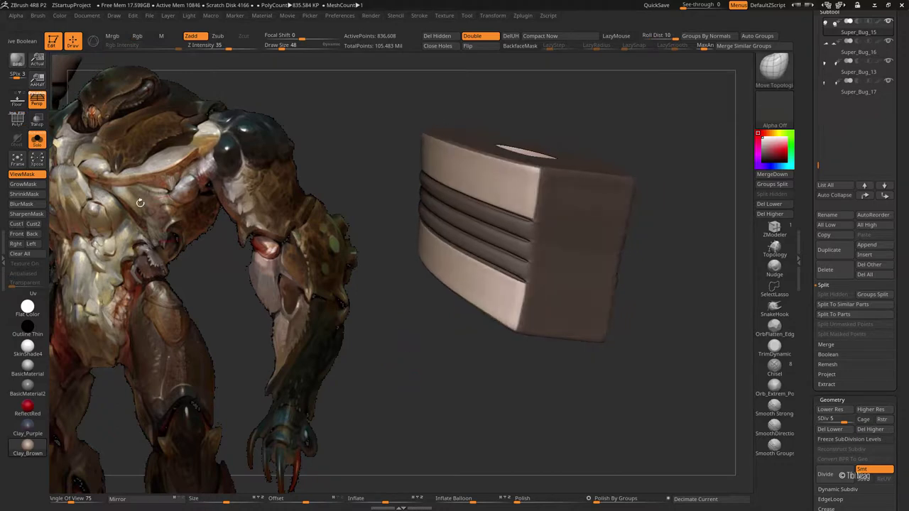
Step: Clear the band's mask, bring back all model parts and lower the band's subdivision
{"action": "left_click", "coordinate": [32, 186]}
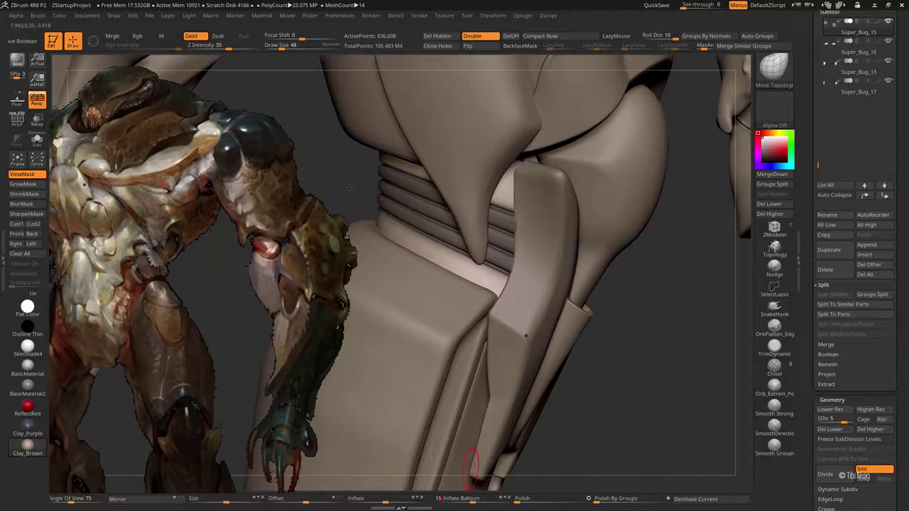
{"action": "left_click", "coordinate": [524, 301], "text": "ctrl+shift"}
{"action": "left_click", "coordinate": [653, 357], "text": "ctrl+shift"}
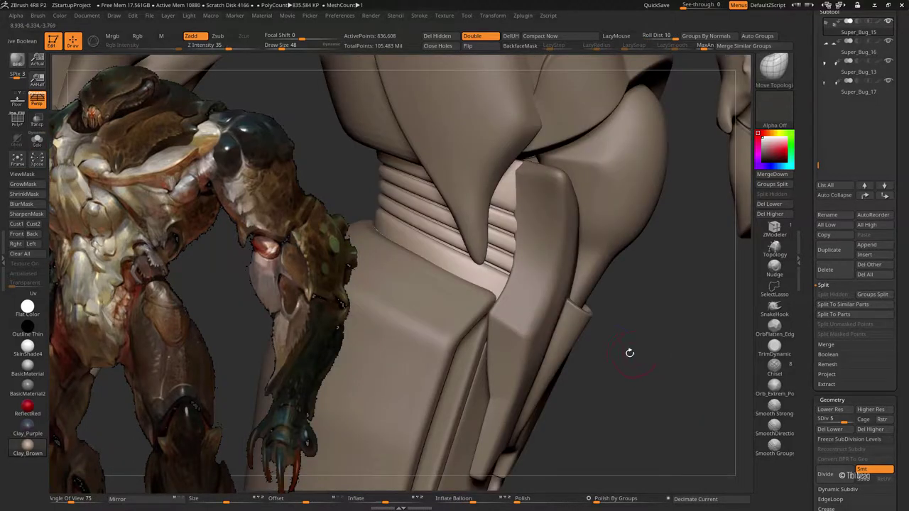
{"action": "key", "text": "shift+d"}
{"action": "key", "text": "shift+d"}
{"action": "key", "text": "shift+d"}
{"action": "key", "text": "space"}
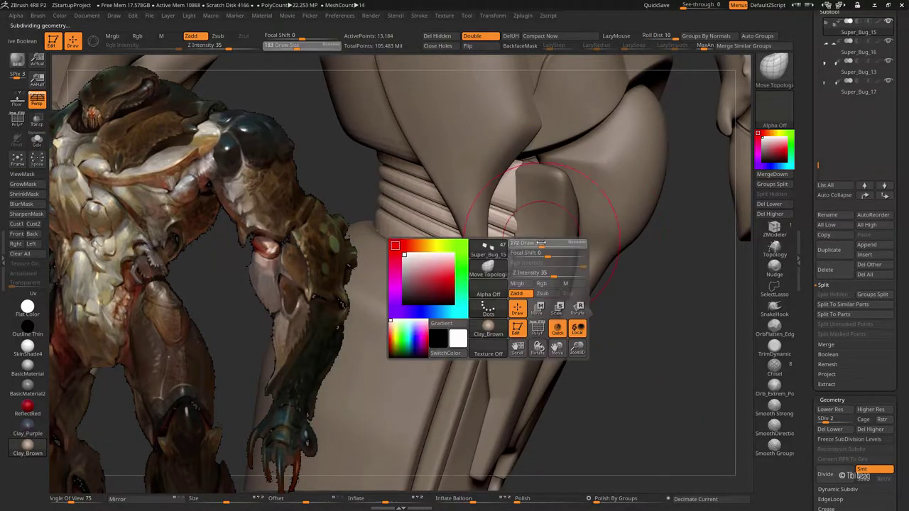
{"action": "mouse_move", "coordinate": [522, 167]}
{"action": "right_mouse_down"}
{"action": "mouse_move", "coordinate": [495, 249]}
{"action": "mouse_move", "coordinate": [430, 239]}
{"action": "right_mouse_up"}
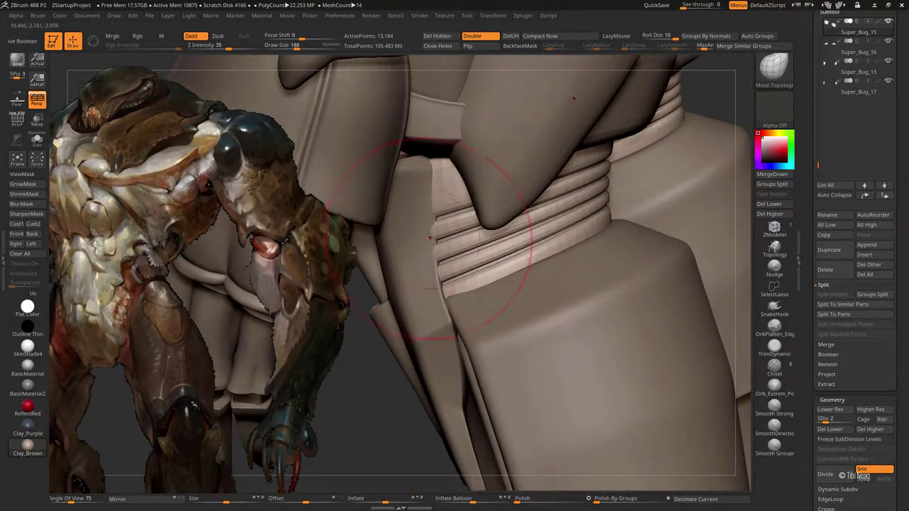
{"action": "mouse_move", "coordinate": [467, 284]}
{"action": "right_mouse_down", "text": "alt"}
{"action": "mouse_move", "coordinate": [309, 210]}
{"action": "mouse_move", "coordinate": [588, 351]}
{"action": "mouse_move", "coordinate": [576, 355]}
{"action": "mouse_move", "coordinate": [579, 367]}
{"action": "right_mouse_up", "text": "alt"}
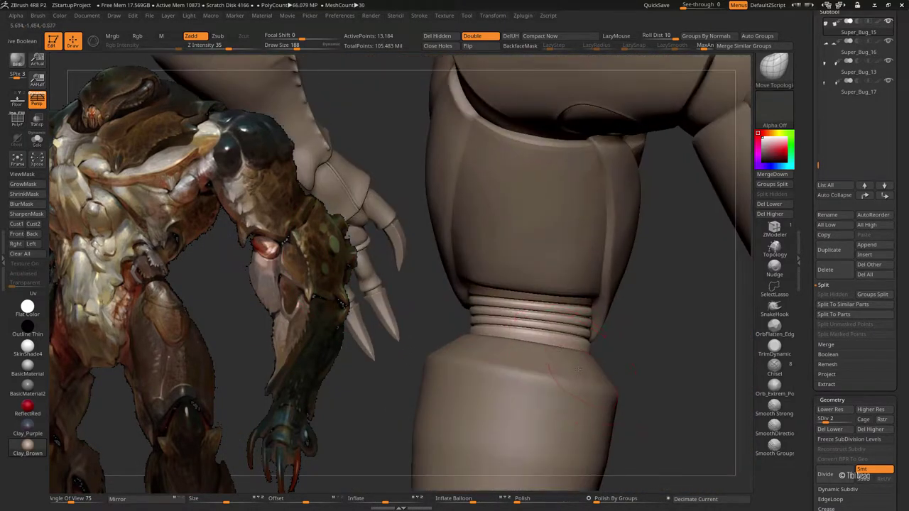
Step: Make Super_Bug_17 active at lowest subdivision with a smaller Move Topological brush, checking the knee fit
{"action": "left_click", "coordinate": [579, 367], "text": "alt"}
{"action": "key", "text": "shift+d"}
{"action": "key", "text": "shift+d"}
{"action": "key", "text": "shift+d"}
{"action": "key", "text": "b"}
{"action": "key", "text": "m"}
{"action": "key", "text": "t"}
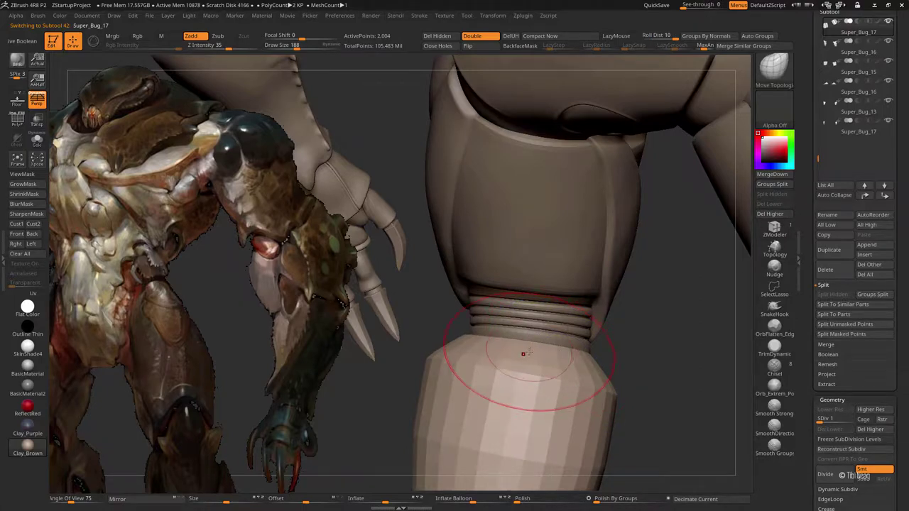
{"action": "mouse_move", "coordinate": [524, 353]}
{"action": "right_mouse_down"}
{"action": "mouse_move", "coordinate": [507, 365]}
{"action": "mouse_move", "coordinate": [445, 344]}
{"action": "mouse_move", "coordinate": [623, 317]}
{"action": "mouse_move", "coordinate": [505, 325]}
{"action": "right_mouse_up"}
{"action": "mouse_move", "coordinate": [546, 302]}
{"action": "right_mouse_down"}
{"action": "mouse_move", "coordinate": [443, 284]}
{"action": "mouse_move", "coordinate": [500, 302]}
{"action": "right_mouse_up"}
{"action": "right_click", "coordinate": [501, 302]}
{"action": "left_click_drag", "start_coordinate": [501, 302], "coordinate": [480, 299]}
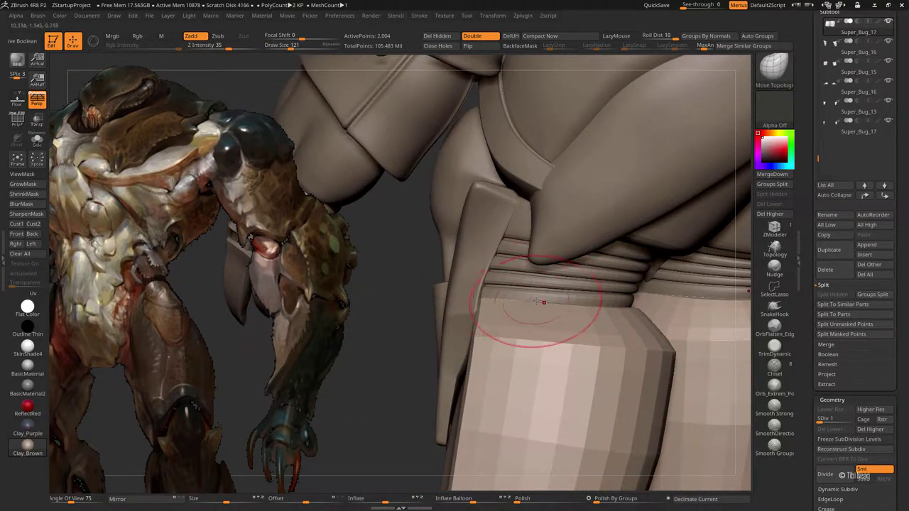
{"action": "right_click_drag", "start_coordinate": [543, 302], "coordinate": [484, 268]}
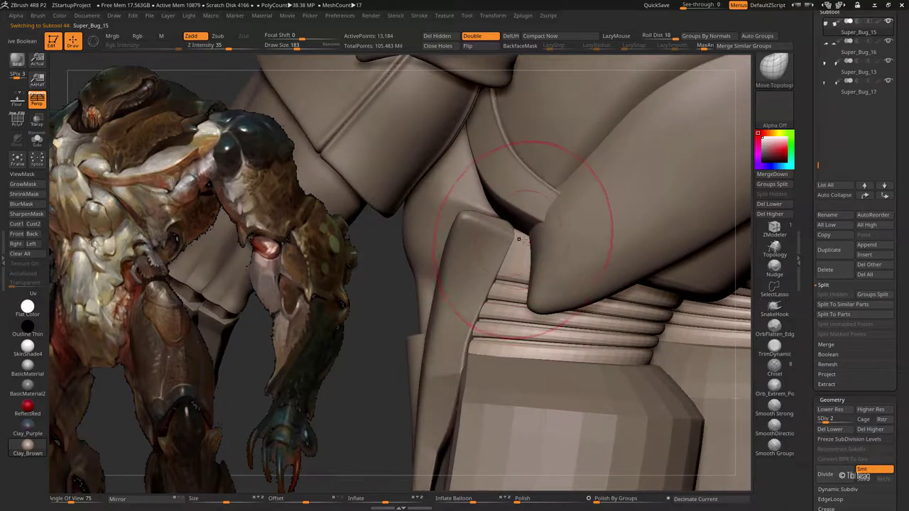
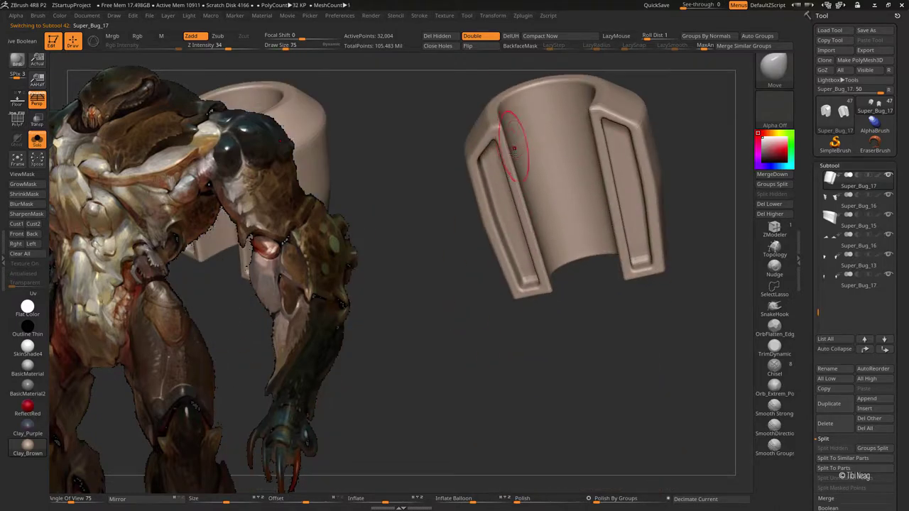
Step: Set Polish to 0 and select the Orb_Extrem brush for the cuff
{"action": "left_click_drag", "start_coordinate": [408, 310], "coordinate": [425, 254]}
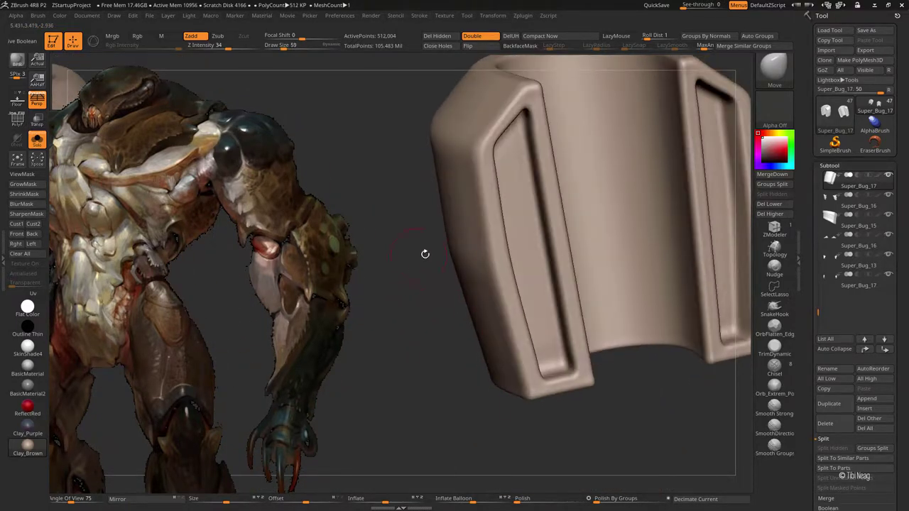
{"action": "left_click_drag", "start_coordinate": [391, 370], "coordinate": [377, 356]}
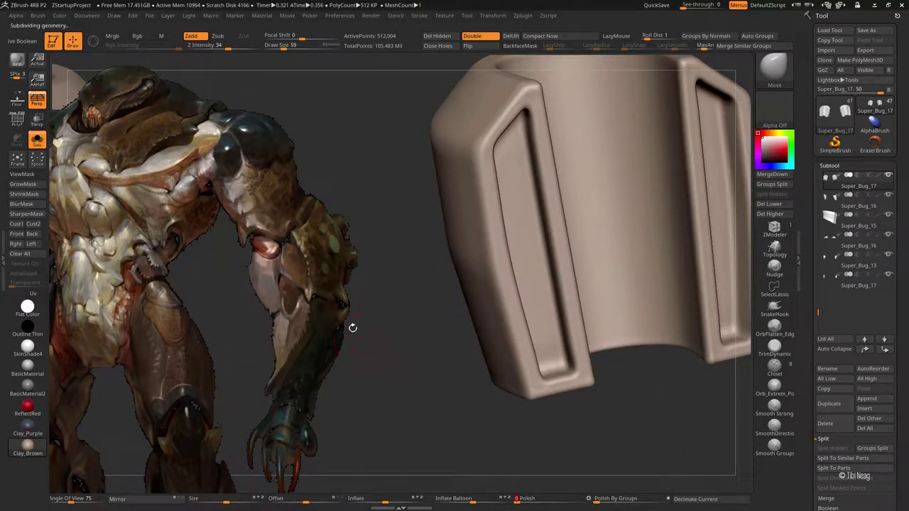
{"action": "left_click", "coordinate": [774, 385]}
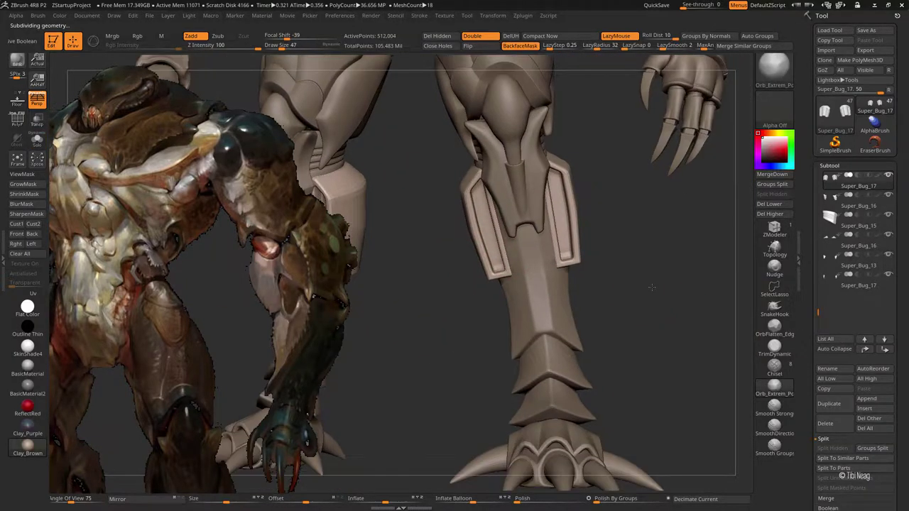
Step: Orbit around the subdivided cuff to inspect its rounded edges and inner channel
{"action": "mouse_move", "coordinate": [449, 284]}
{"action": "left_mouse_down"}
{"action": "mouse_move", "coordinate": [358, 263]}
{"action": "mouse_move", "coordinate": [491, 182]}
{"action": "left_mouse_up"}
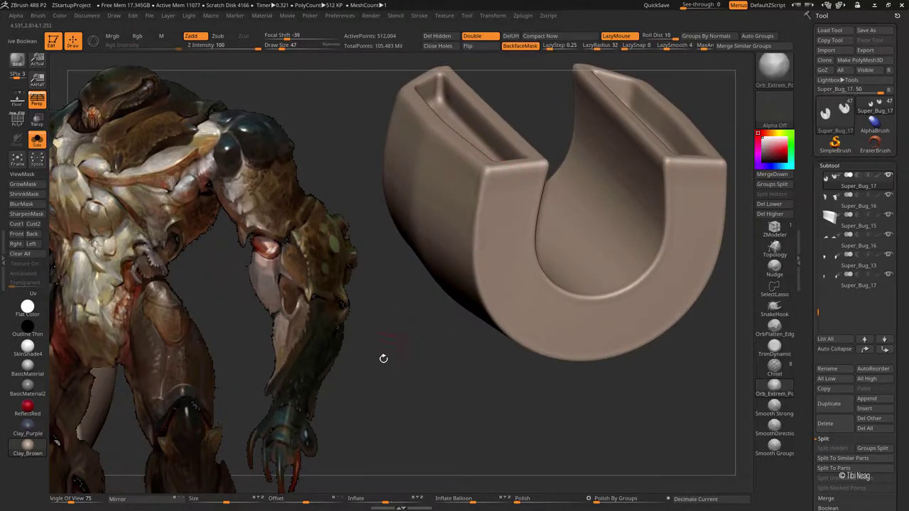
{"action": "mouse_move", "coordinate": [383, 359]}
{"action": "left_mouse_down"}
{"action": "mouse_move", "coordinate": [655, 88]}
{"action": "mouse_move", "coordinate": [440, 190]}
{"action": "left_mouse_up"}
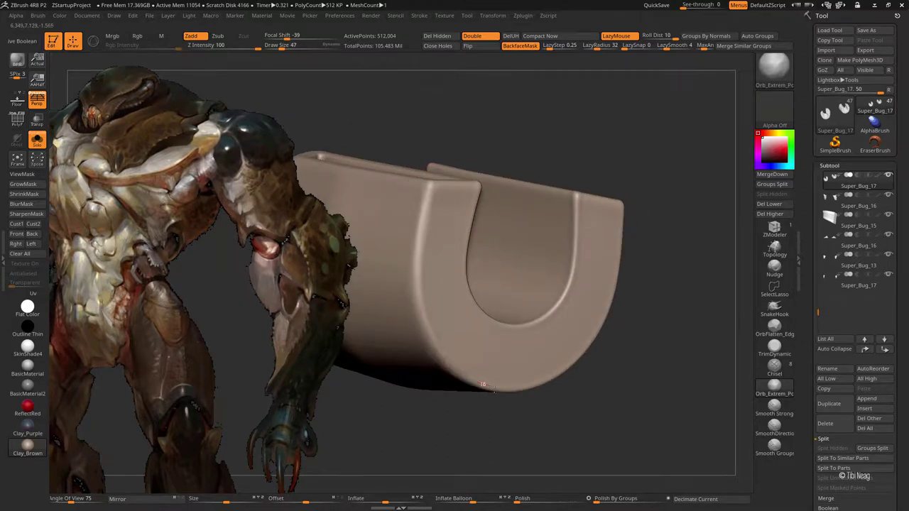
{"action": "left_click_drag", "start_coordinate": [483, 385], "coordinate": [505, 370]}
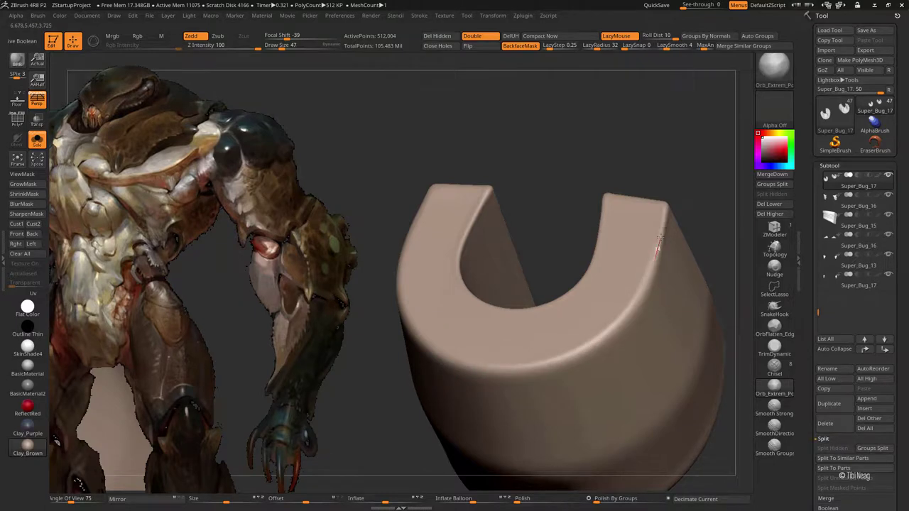
{"action": "left_click_drag", "start_coordinate": [664, 205], "coordinate": [430, 315]}
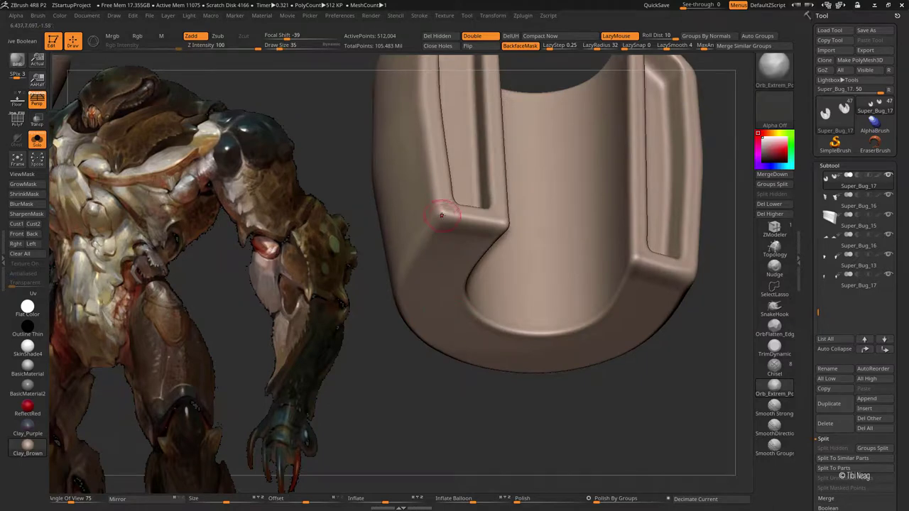
{"action": "left_click_drag", "start_coordinate": [382, 369], "coordinate": [727, 290]}
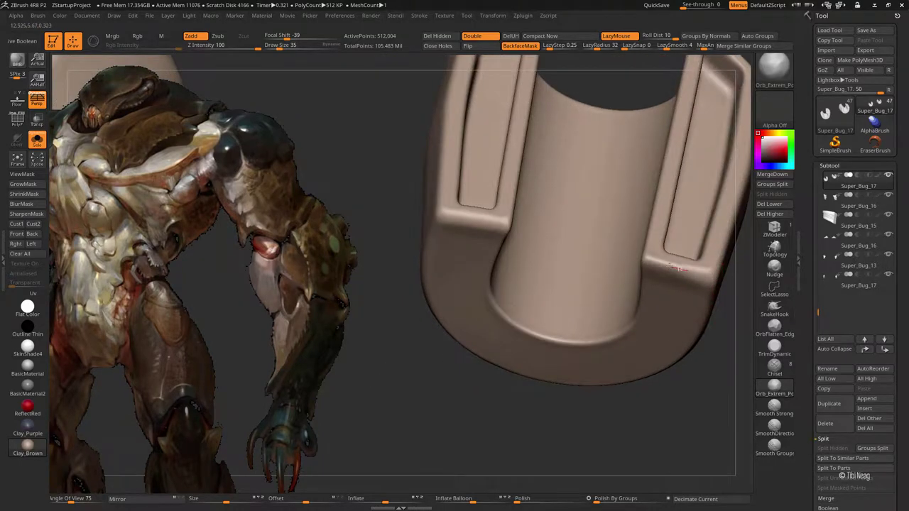
{"action": "mouse_move", "coordinate": [641, 258]}
{"action": "left_mouse_down"}
{"action": "mouse_move", "coordinate": [487, 128]}
{"action": "mouse_move", "coordinate": [437, 222]}
{"action": "left_mouse_up"}
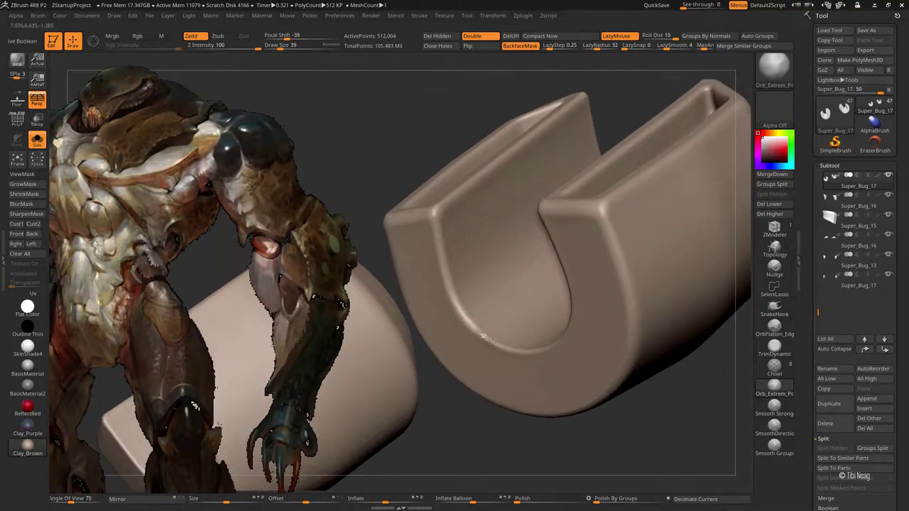
{"action": "left_click_drag", "start_coordinate": [516, 350], "coordinate": [474, 344]}
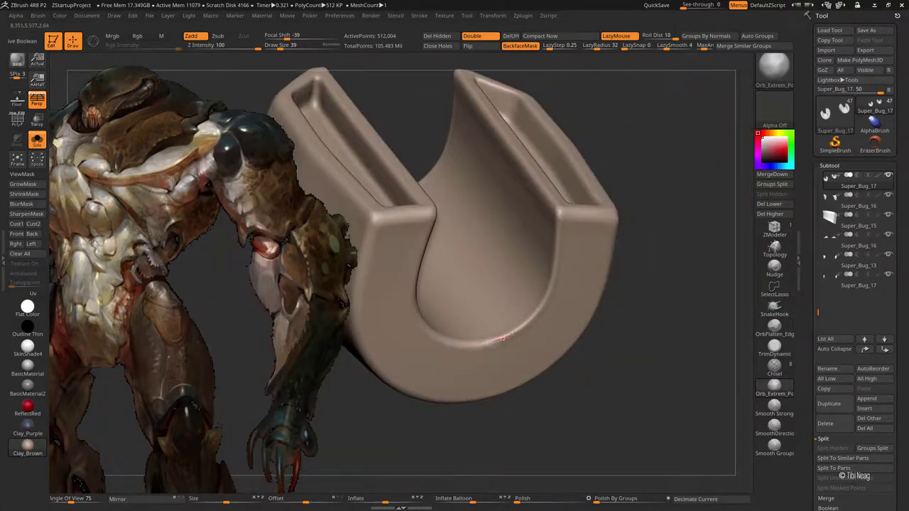
{"action": "left_click_drag", "start_coordinate": [707, 177], "coordinate": [621, 179]}
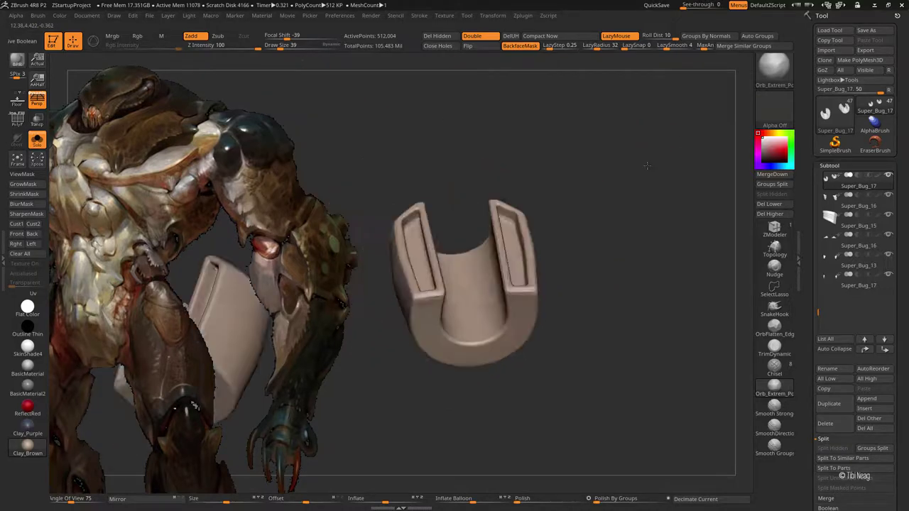
Step: Select the cuff side panel and nudge its edge slightly with Move Topological
{"action": "key", "text": "alt+s"}
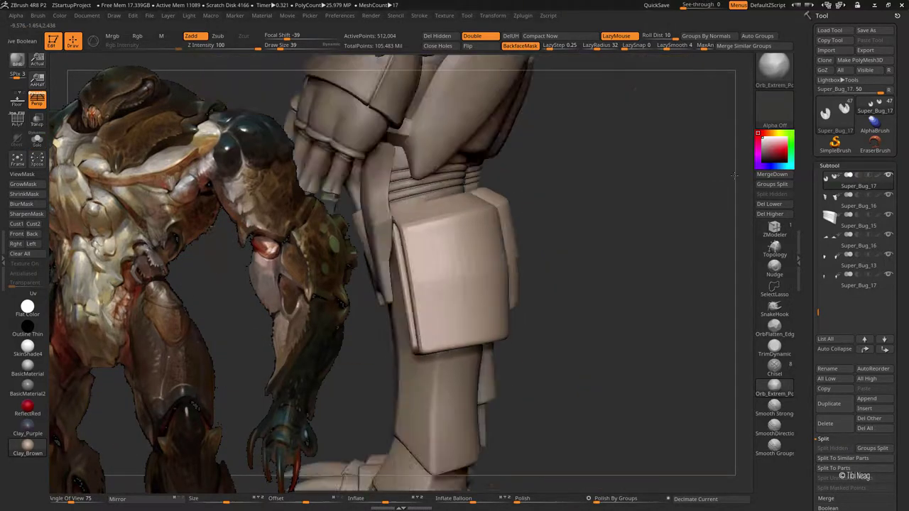
{"action": "left_click_drag", "start_coordinate": [640, 302], "coordinate": [658, 248]}
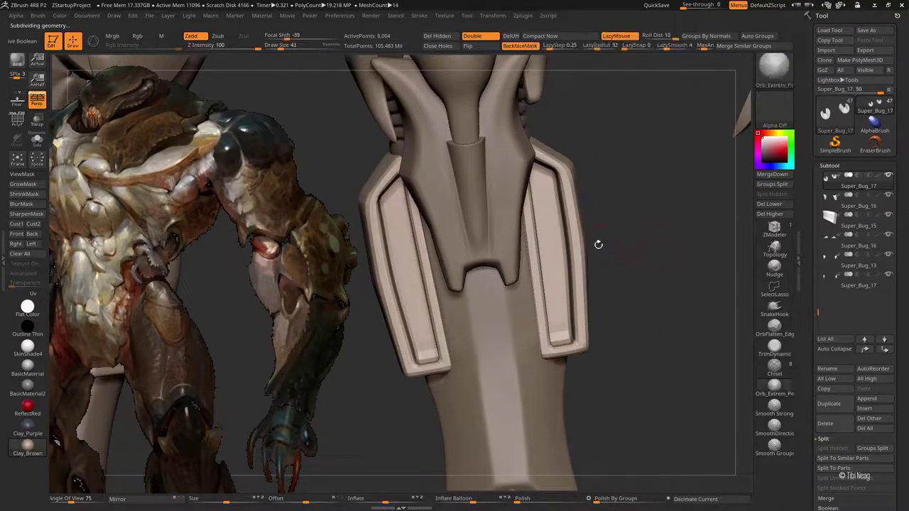
{"action": "left_click", "coordinate": [401, 270], "text": "alt"}
{"action": "key", "text": "space"}
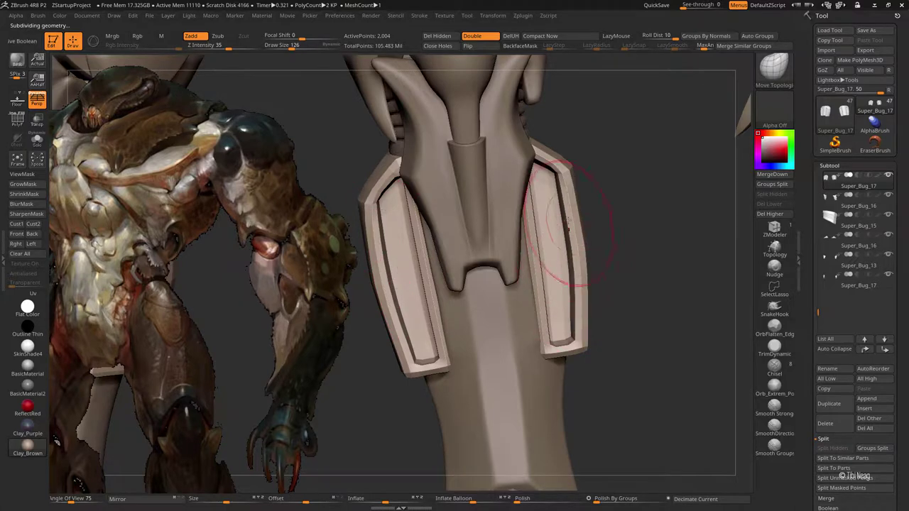
{"action": "left_click_drag", "start_coordinate": [568, 222], "coordinate": [570, 247]}
Step: Subdivide the panel and show it solo with wireframe and polygroup colours
{"action": "key", "text": "ctrl+d"}
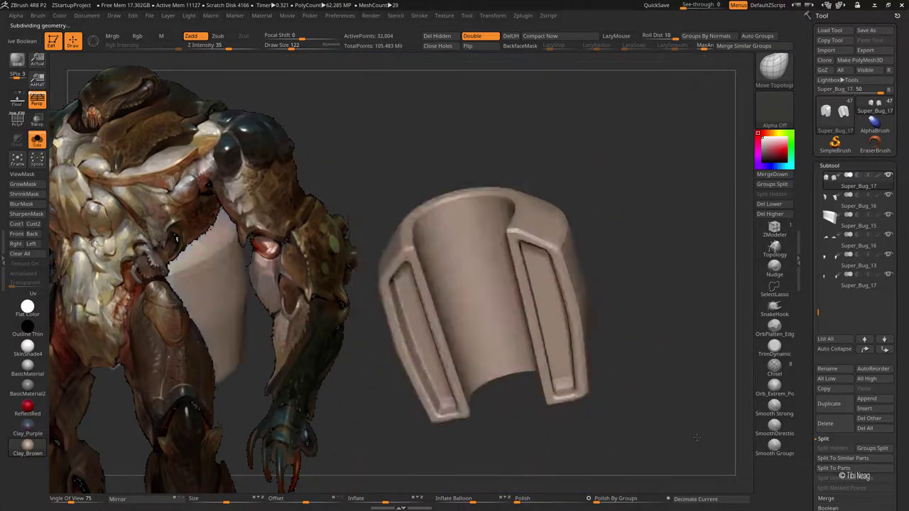
{"action": "key", "text": "shift+f"}
{"action": "left_click_drag", "start_coordinate": [547, 217], "coordinate": [548, 230], "text": "ctrl+shift"}
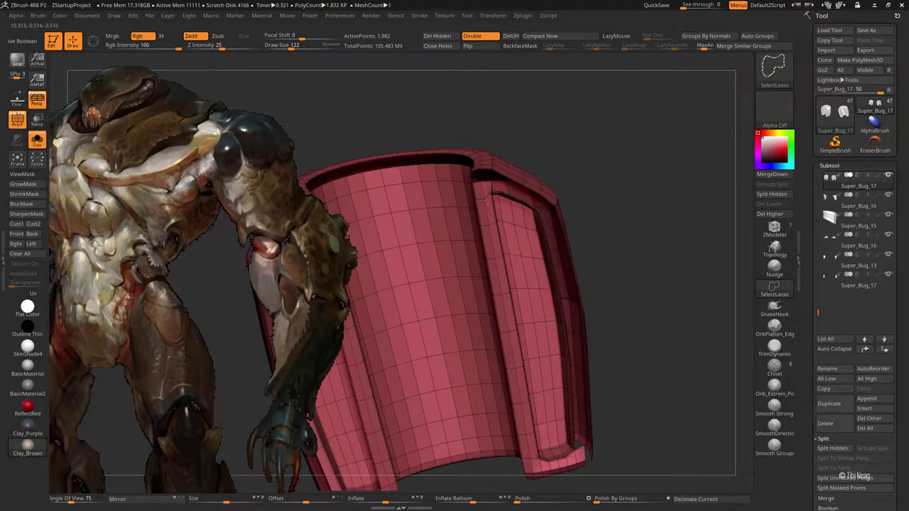
Step: Lasso-hide the panel mesh around its border strips, retrying and checking from several angles
{"action": "left_click", "coordinate": [561, 270], "text": "ctrl+shift"}
{"action": "left_click_drag", "start_coordinate": [630, 192], "coordinate": [679, 152]}
{"action": "left_click", "coordinate": [680, 152], "text": "ctrl+shift"}
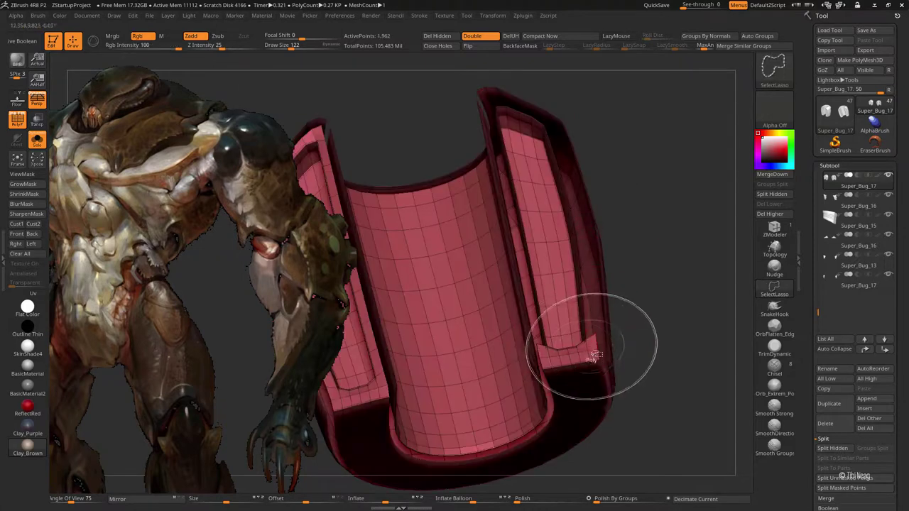
{"action": "left_click", "coordinate": [638, 327], "text": "ctrl+shift"}
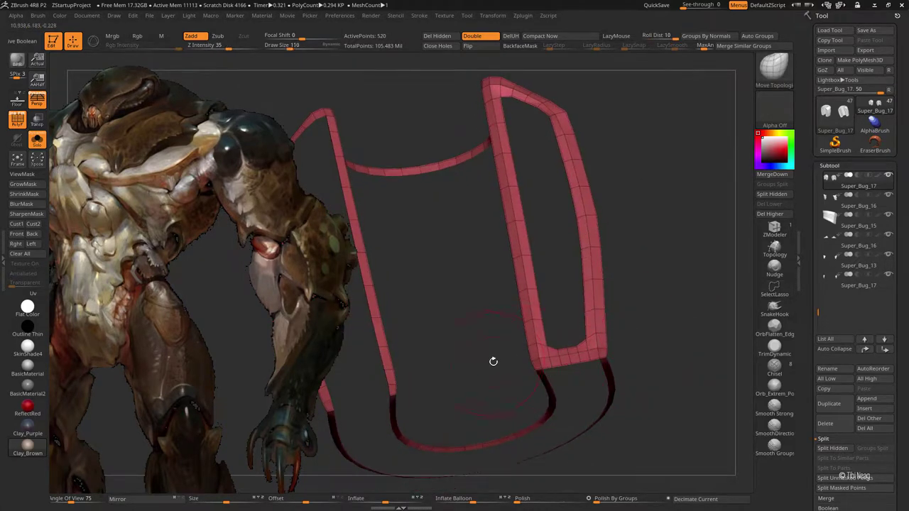
{"action": "mouse_move", "coordinate": [510, 349]}
{"action": "left_mouse_down"}
{"action": "mouse_move", "coordinate": [543, 223]}
{"action": "mouse_move", "coordinate": [589, 246]}
{"action": "mouse_move", "coordinate": [646, 233]}
{"action": "left_mouse_up"}
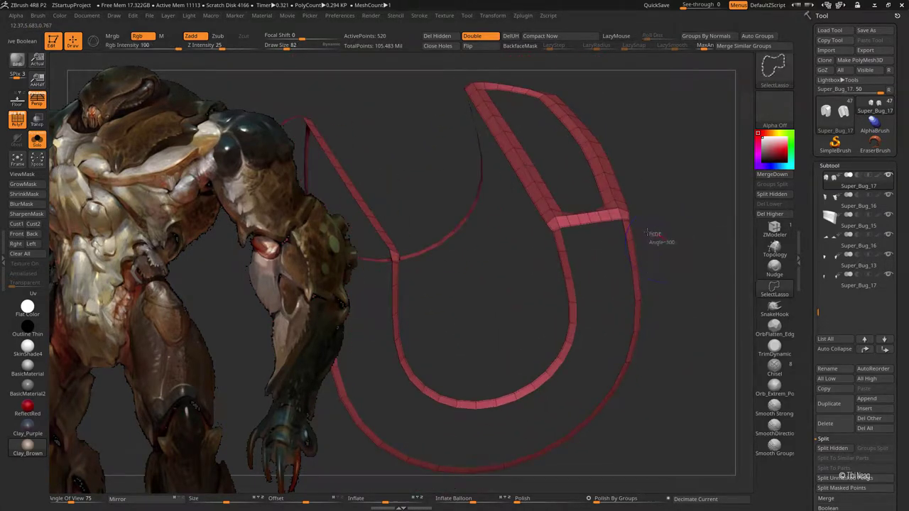
{"action": "left_click_drag", "start_coordinate": [414, 286], "coordinate": [548, 258]}
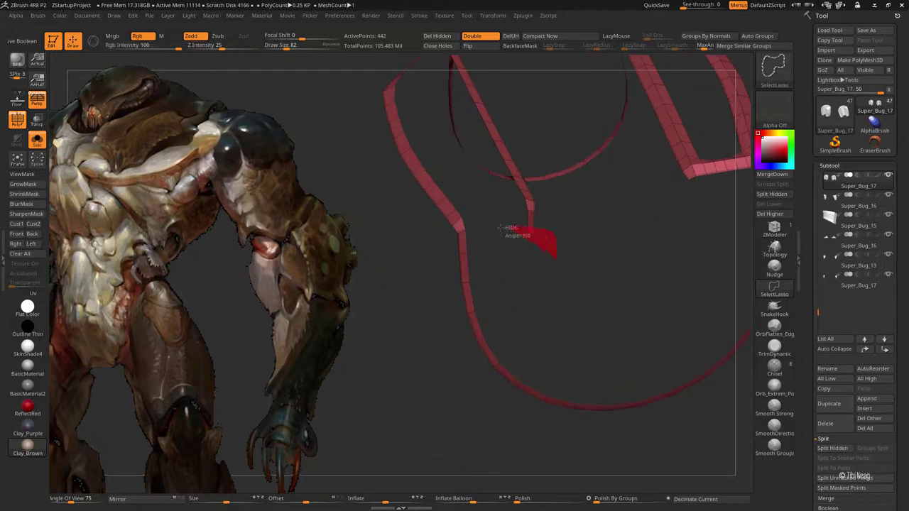
{"action": "left_click_drag", "start_coordinate": [745, 334], "coordinate": [745, 337], "text": "ctrl+alt+shift"}
{"action": "mouse_move", "coordinate": [651, 334]}
{"action": "left_mouse_down"}
{"action": "mouse_move", "coordinate": [473, 260]}
{"action": "mouse_move", "coordinate": [488, 270]}
{"action": "mouse_move", "coordinate": [539, 170]}
{"action": "mouse_move", "coordinate": [401, 274]}
{"action": "left_mouse_up"}
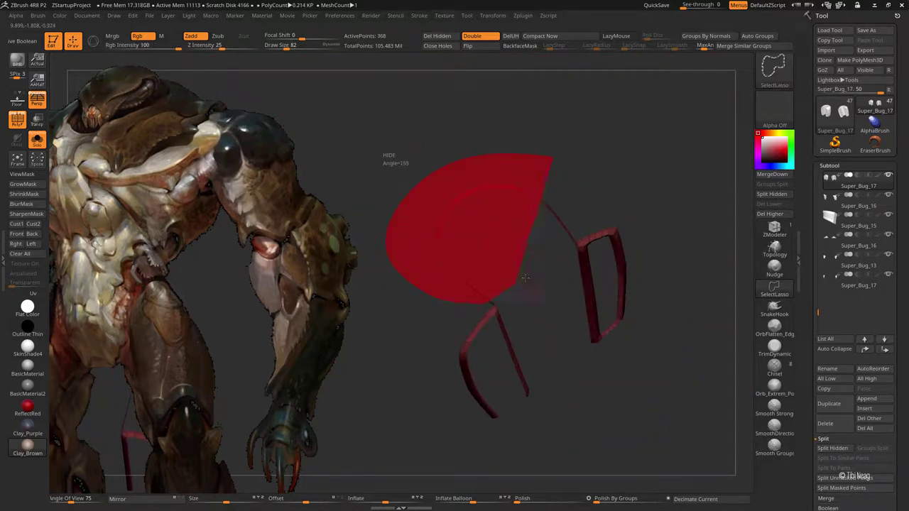
{"action": "left_click_drag", "start_coordinate": [525, 277], "coordinate": [525, 278], "text": "ctrl+shift"}
{"action": "mouse_move", "coordinate": [553, 235]}
{"action": "left_mouse_down", "text": "ctrl+shift"}
{"action": "mouse_move", "coordinate": [525, 284]}
{"action": "mouse_move", "coordinate": [544, 314]}
{"action": "mouse_move", "coordinate": [529, 344]}
{"action": "left_mouse_up", "text": "ctrl+shift"}
Step: Isolate just the two thin border strips, then restore the full panel geometry
{"action": "left_click", "coordinate": [544, 325], "text": "ctrl+shift"}
{"action": "left_click", "coordinate": [544, 323], "text": "ctrl+shift"}
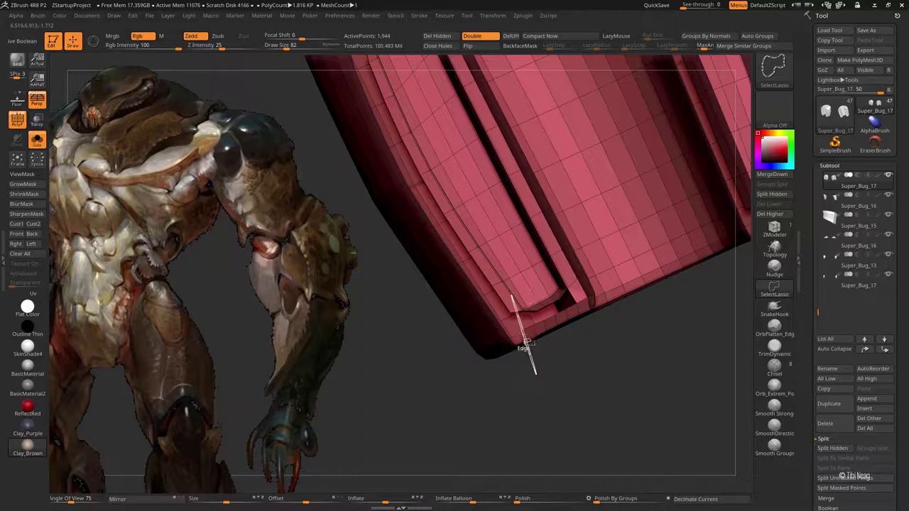
{"action": "left_click", "coordinate": [569, 324], "text": "ctrl+shift"}
{"action": "mouse_move", "coordinate": [586, 398]}
{"action": "left_mouse_down"}
{"action": "mouse_move", "coordinate": [547, 339]}
{"action": "mouse_move", "coordinate": [418, 330]}
{"action": "mouse_move", "coordinate": [544, 305]}
{"action": "left_mouse_up"}
{"action": "left_click", "coordinate": [568, 368], "text": "ctrl+shift"}
{"action": "mouse_move", "coordinate": [532, 227]}
{"action": "left_mouse_down", "text": "ctrl+shift"}
{"action": "mouse_move", "coordinate": [550, 274]}
{"action": "mouse_move", "coordinate": [463, 334]}
{"action": "left_mouse_up", "text": "ctrl+shift"}
{"action": "left_click", "coordinate": [463, 335], "text": "ctrl+shift"}
{"action": "left_click_drag", "start_coordinate": [420, 284], "coordinate": [506, 305]}
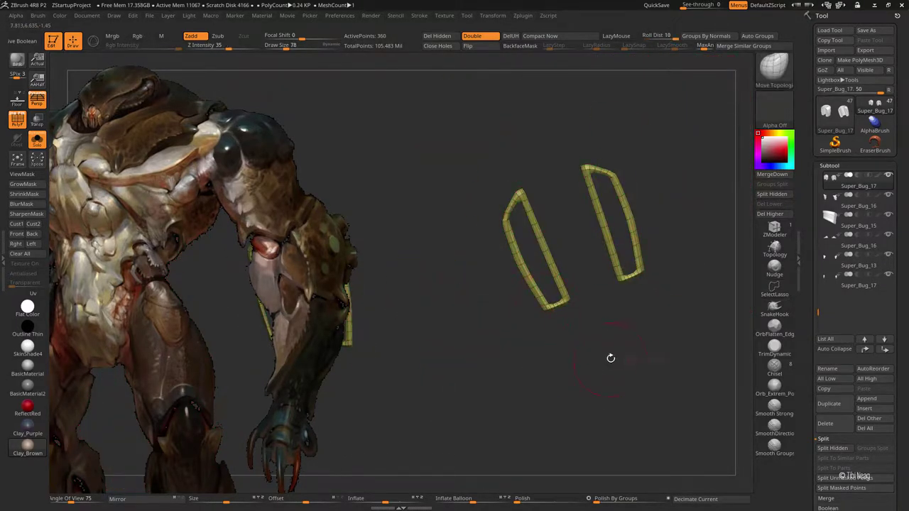
{"action": "left_click", "coordinate": [611, 358], "text": "ctrl+shift"}
{"action": "mouse_move", "coordinate": [586, 345]}
{"action": "left_mouse_down"}
{"action": "mouse_move", "coordinate": [497, 341]}
{"action": "mouse_move", "coordinate": [473, 356]}
{"action": "mouse_move", "coordinate": [587, 347]}
{"action": "left_mouse_up"}
Step: Grow the mask along the border strips, smooth the edges, and review the whole creature from behind
{"action": "key", "text": "shift+f"}
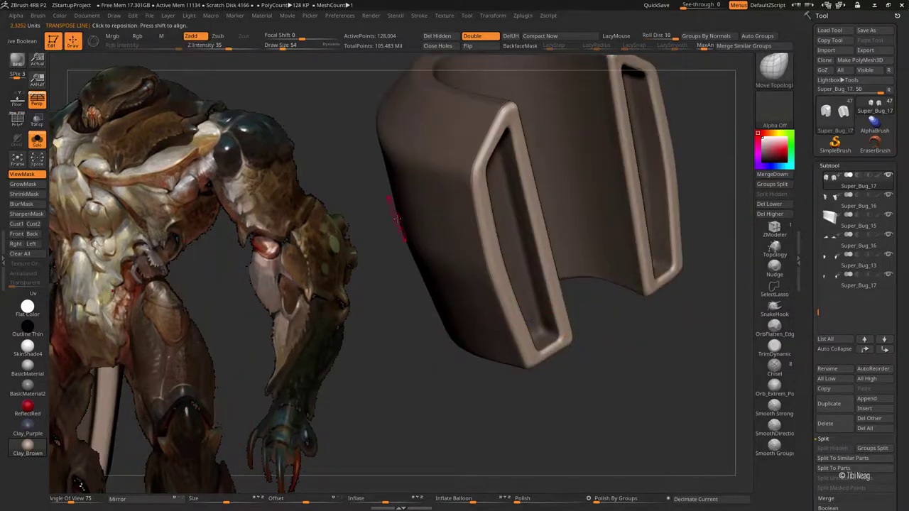
{"action": "left_click", "coordinate": [41, 187]}
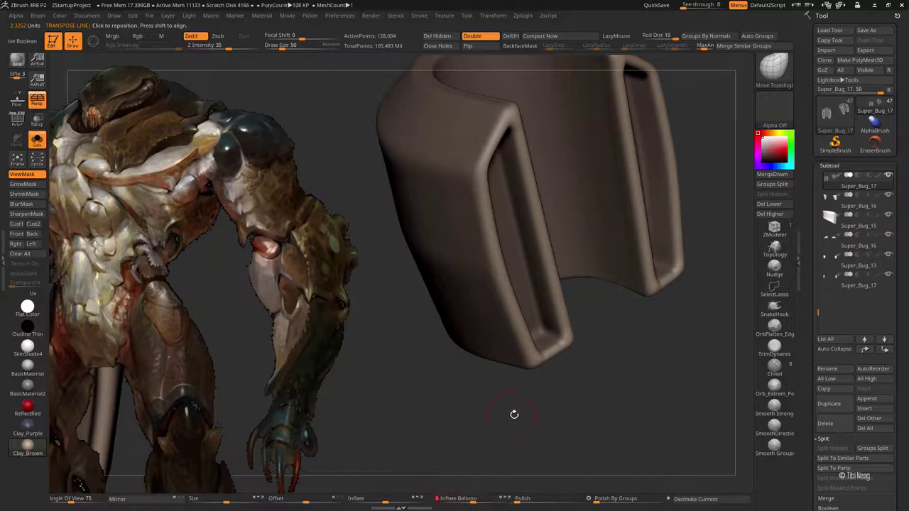
{"action": "mouse_move", "coordinate": [514, 414]}
{"action": "left_mouse_down"}
{"action": "mouse_move", "coordinate": [561, 450]}
{"action": "mouse_move", "coordinate": [584, 386]}
{"action": "mouse_move", "coordinate": [635, 365]}
{"action": "mouse_move", "coordinate": [595, 334]}
{"action": "left_mouse_up"}
{"action": "key", "text": "ctrl+h"}
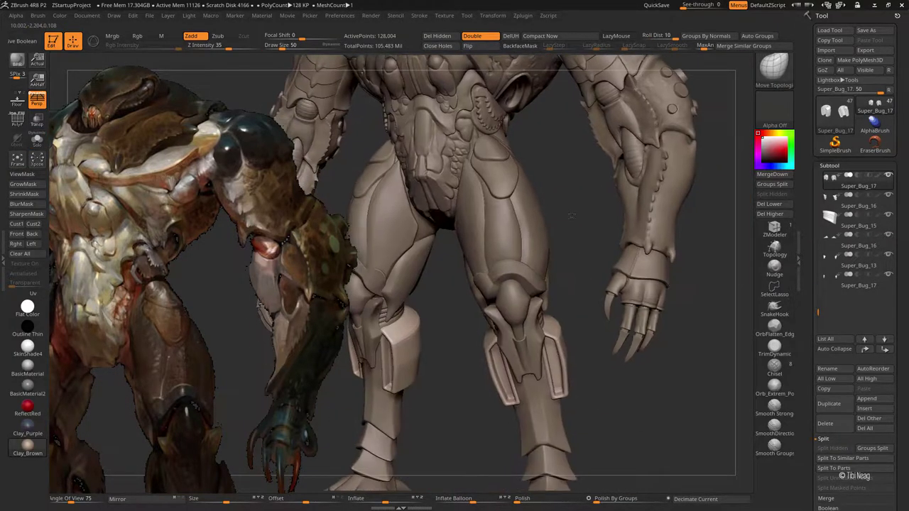
{"action": "mouse_move", "coordinate": [599, 402]}
{"action": "left_mouse_down"}
{"action": "mouse_move", "coordinate": [640, 367]}
{"action": "mouse_move", "coordinate": [438, 418]}
{"action": "mouse_move", "coordinate": [447, 154]}
{"action": "mouse_move", "coordinate": [415, 482]}
{"action": "mouse_move", "coordinate": [454, 418]}
{"action": "mouse_move", "coordinate": [447, 386]}
{"action": "left_mouse_up"}
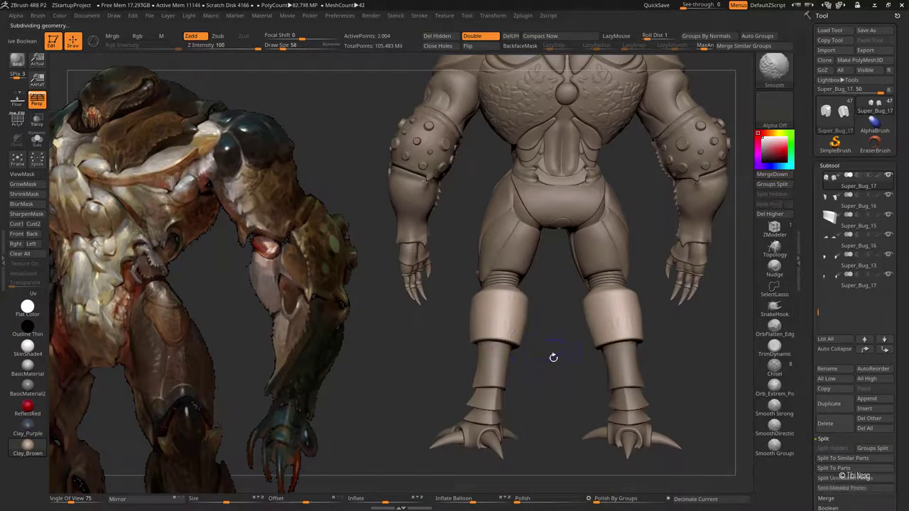
{"action": "left_click_drag", "start_coordinate": [884, 441], "coordinate": [871, 235]}
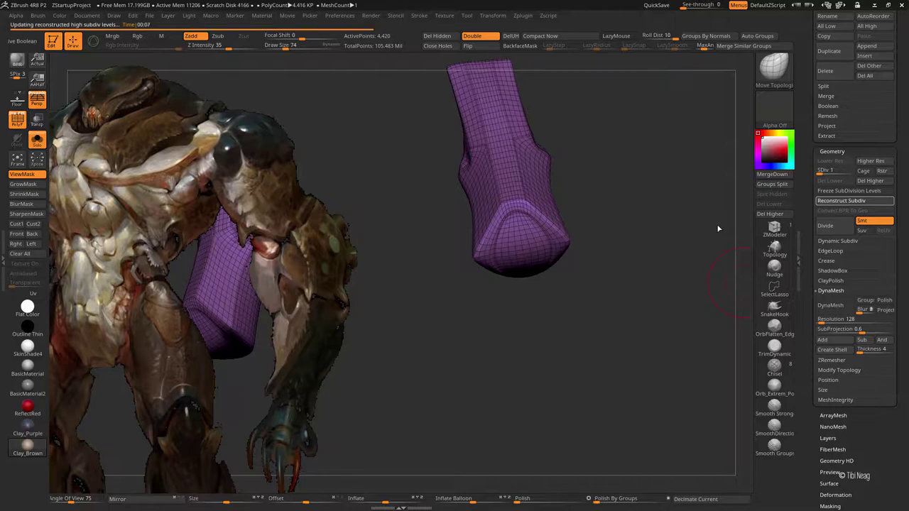
Step: Orbit close onto the lower-leg piece's bottom cap
{"action": "mouse_move", "coordinate": [735, 183]}
{"action": "left_mouse_down"}
{"action": "mouse_move", "coordinate": [593, 203]}
{"action": "mouse_move", "coordinate": [538, 169]}
{"action": "left_mouse_up"}
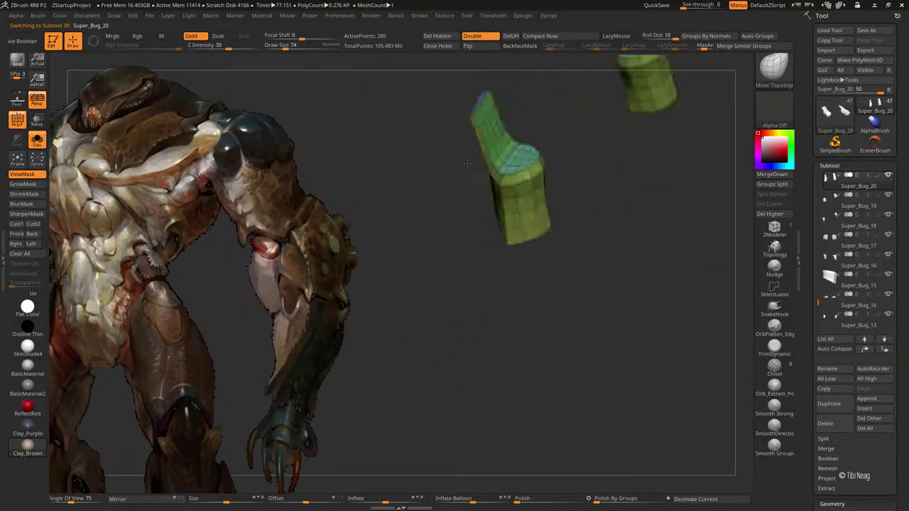
Step: Isolate the cuff's tube faces and group them into their own purple polygroup
{"action": "mouse_move", "coordinate": [584, 149]}
{"action": "left_mouse_down"}
{"action": "mouse_move", "coordinate": [589, 303]}
{"action": "mouse_move", "coordinate": [532, 178]}
{"action": "mouse_move", "coordinate": [591, 270]}
{"action": "left_mouse_up"}
{"action": "left_click", "coordinate": [590, 271], "text": "ctrl+shift"}
{"action": "left_click", "coordinate": [584, 276], "text": "ctrl+shift"}
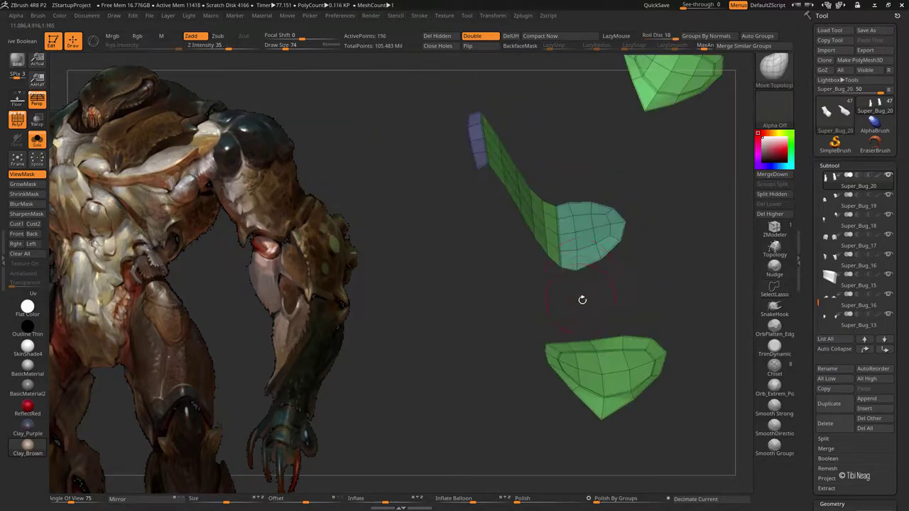
{"action": "left_click", "coordinate": [582, 277], "text": "ctrl+shift"}
{"action": "key", "text": "ctrl+w"}
Step: Merge the remaining similar groups into the green rim and red end cap, then unhide the tube
{"action": "left_click", "coordinate": [703, 227], "text": "ctrl+shift"}
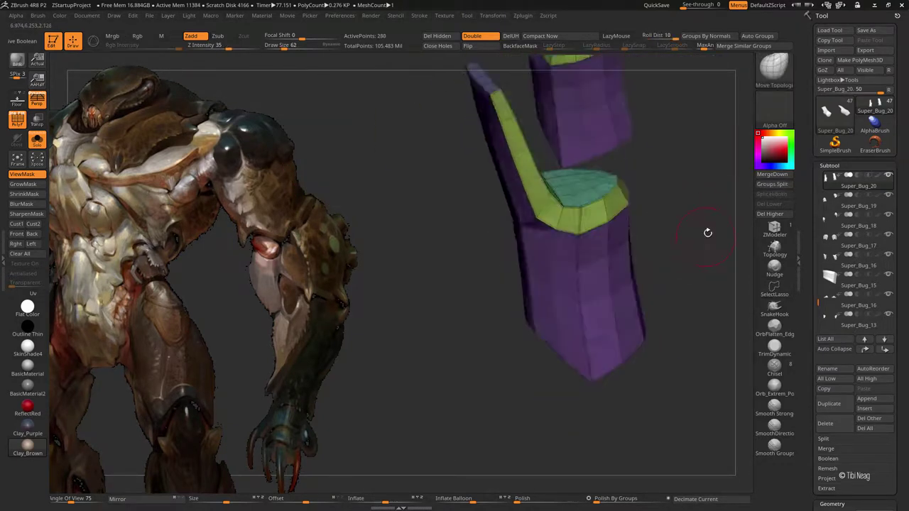
{"action": "mouse_move", "coordinate": [706, 231]}
{"action": "left_mouse_down"}
{"action": "mouse_move", "coordinate": [718, 187]}
{"action": "mouse_move", "coordinate": [607, 234]}
{"action": "left_mouse_up"}
{"action": "left_click", "coordinate": [607, 235], "text": "ctrl+shift"}
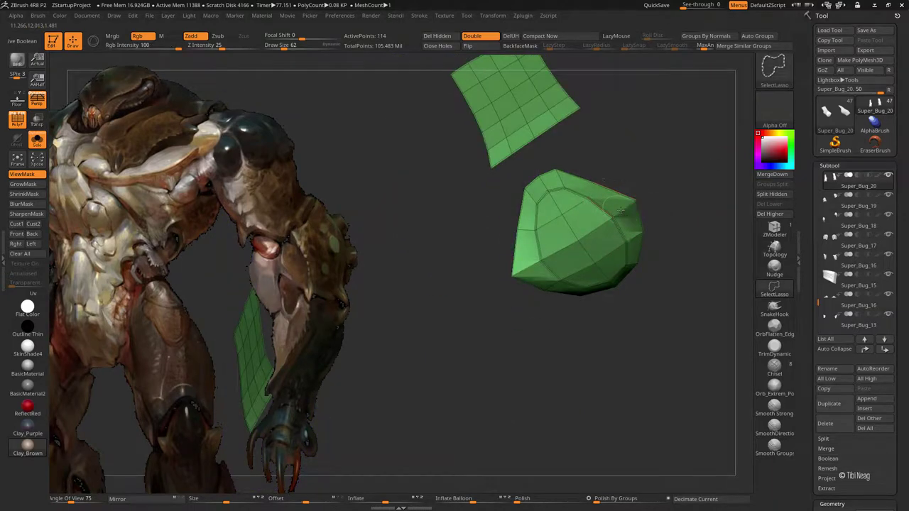
{"action": "mouse_move", "coordinate": [619, 203]}
{"action": "left_mouse_down"}
{"action": "mouse_move", "coordinate": [631, 147]}
{"action": "mouse_move", "coordinate": [739, 71]}
{"action": "left_mouse_up"}
{"action": "left_click", "coordinate": [759, 46]}
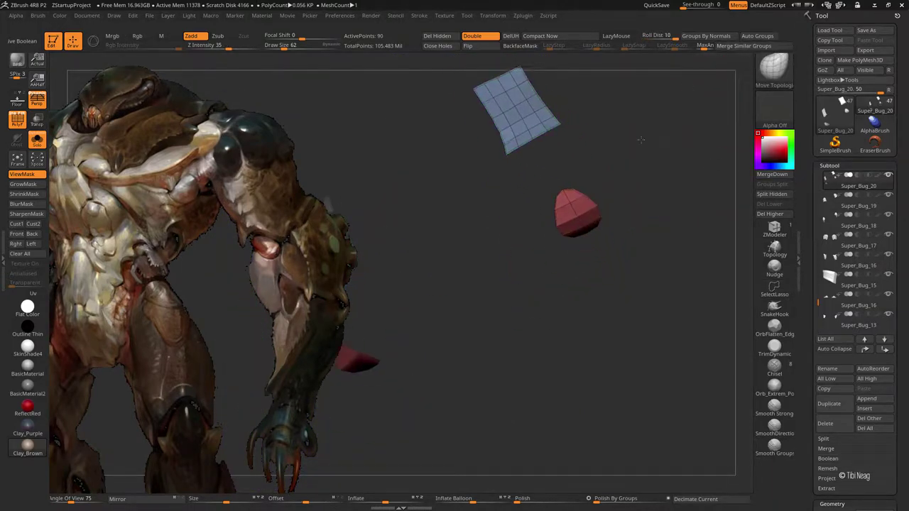
{"action": "left_click", "coordinate": [673, 134], "text": "ctrl+shift"}
{"action": "mouse_move", "coordinate": [674, 135]}
{"action": "left_mouse_down"}
{"action": "mouse_move", "coordinate": [661, 167]}
{"action": "mouse_move", "coordinate": [683, 127]}
{"action": "mouse_move", "coordinate": [658, 170]}
{"action": "mouse_move", "coordinate": [658, 252]}
{"action": "mouse_move", "coordinate": [623, 208]}
{"action": "left_mouse_up"}
Step: Subdivide the cuff into smooth geometry, hide the wireframe, and enlarge the brush to about 183
{"action": "key", "text": "ctrl+d"}
{"action": "key", "text": "ctrl+d"}
{"action": "key", "text": "shift+f"}
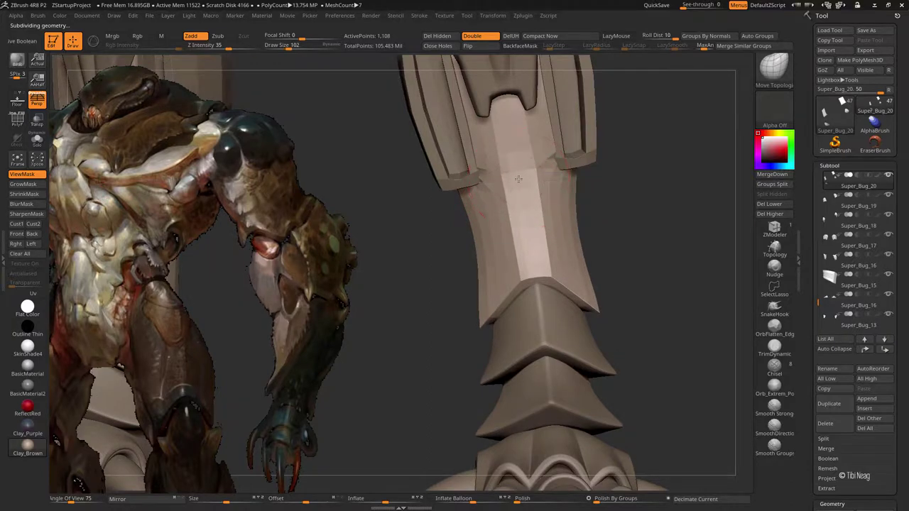
{"action": "left_click_drag", "start_coordinate": [519, 179], "coordinate": [510, 197]}
{"action": "left_click_drag", "start_coordinate": [526, 280], "coordinate": [477, 152], "text": "alt"}
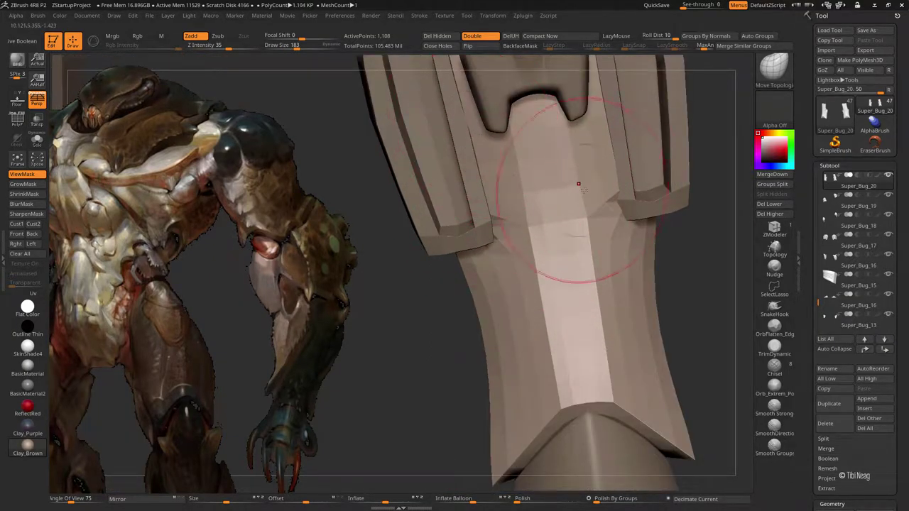
{"action": "mouse_move", "coordinate": [578, 184]}
{"action": "left_mouse_down"}
{"action": "mouse_move", "coordinate": [602, 141]}
{"action": "mouse_move", "coordinate": [617, 166]}
{"action": "left_mouse_up"}
Step: Switch from Super_Bug_17 to the Super_Bug_20 cuff and show it solo
{"action": "left_click", "coordinate": [616, 166], "text": "alt"}
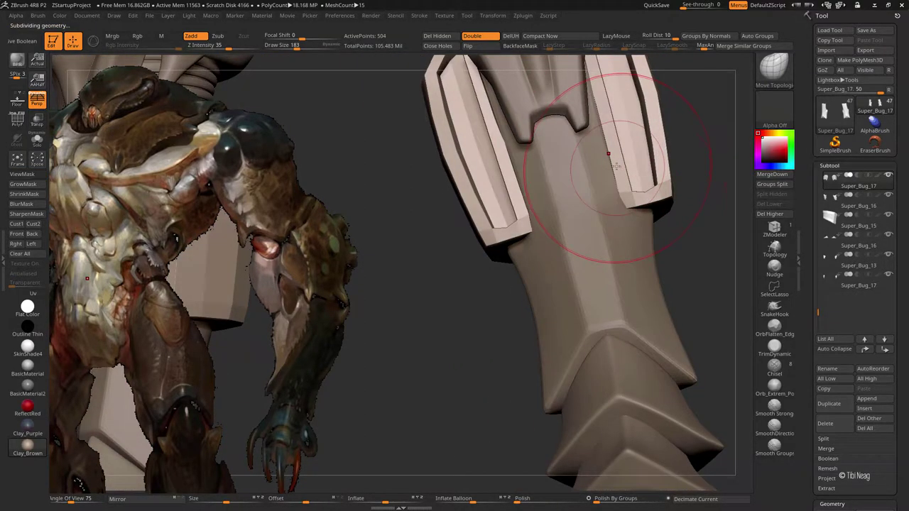
{"action": "mouse_move", "coordinate": [686, 250]}
{"action": "left_mouse_down"}
{"action": "mouse_move", "coordinate": [663, 204]}
{"action": "mouse_move", "coordinate": [477, 223]}
{"action": "left_mouse_up"}
{"action": "left_click", "coordinate": [533, 250], "text": "alt"}
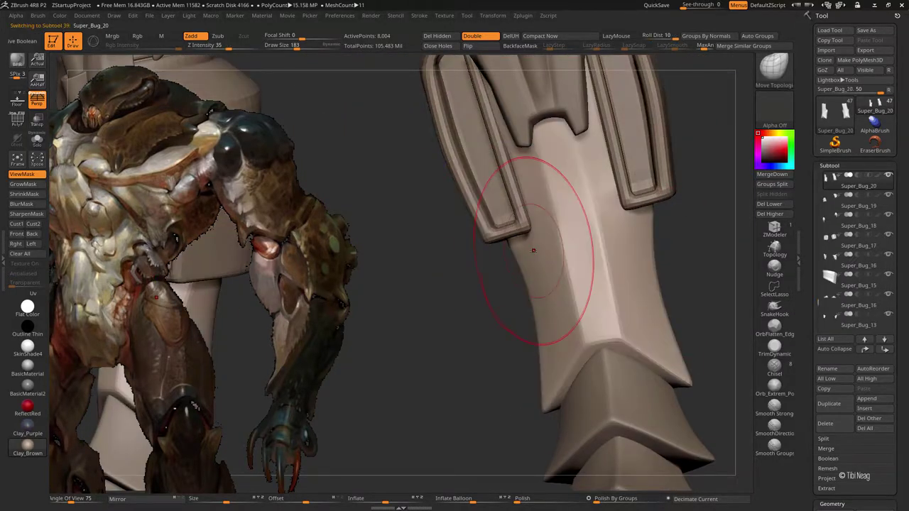
{"action": "key", "text": "space"}
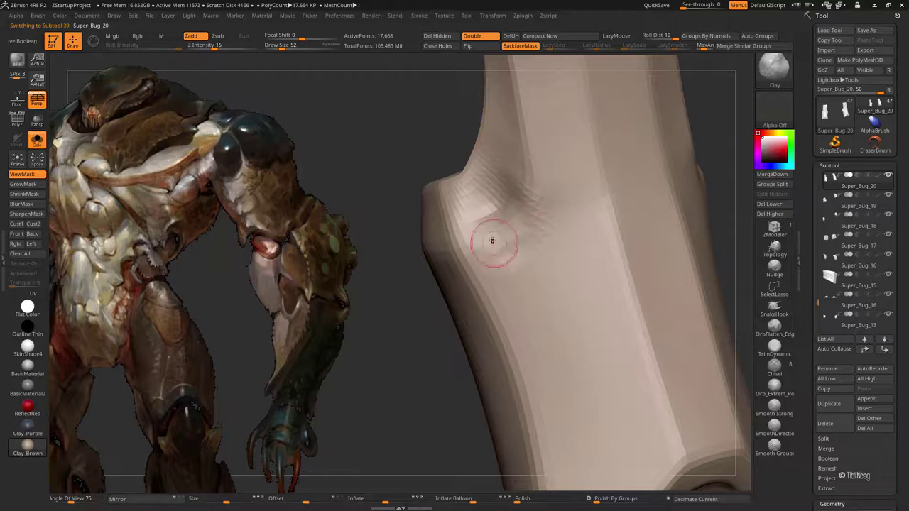
Step: Push the unmasked end cap inward into the tube along a Transpose move line
{"action": "key", "text": "shift"}
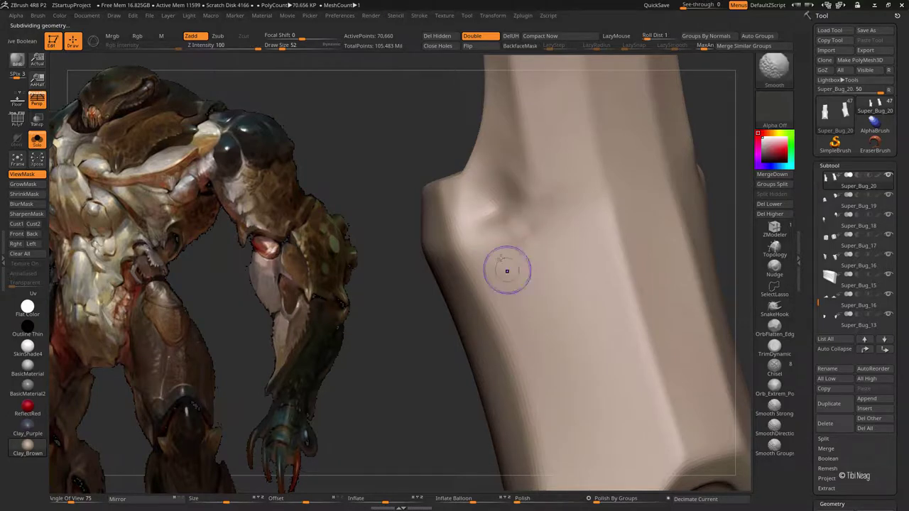
{"action": "mouse_move", "coordinate": [377, 341]}
{"action": "left_mouse_down"}
{"action": "mouse_move", "coordinate": [620, 253]}
{"action": "mouse_move", "coordinate": [655, 290]}
{"action": "mouse_move", "coordinate": [629, 210]}
{"action": "mouse_move", "coordinate": [535, 353]}
{"action": "left_mouse_up"}
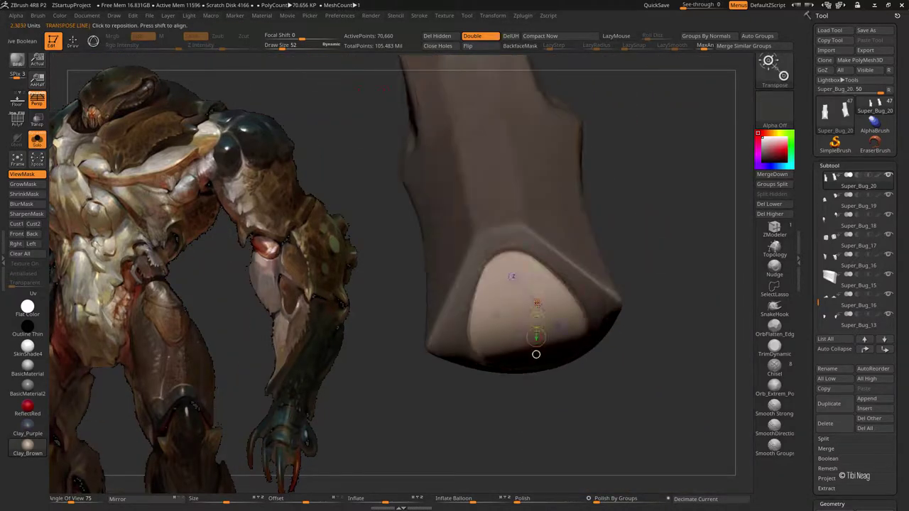
{"action": "key", "text": "w"}
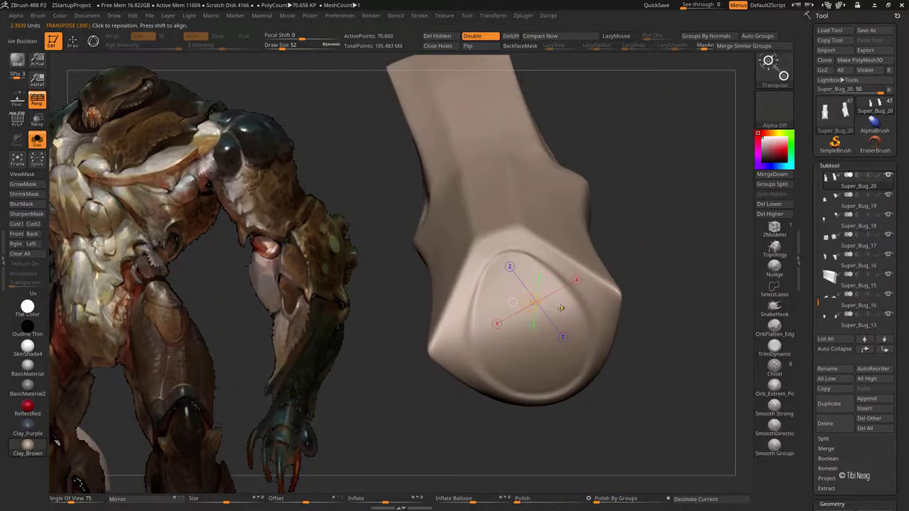
{"action": "left_click_drag", "start_coordinate": [601, 307], "coordinate": [568, 363]}
{"action": "left_click_drag", "start_coordinate": [528, 339], "coordinate": [541, 428]}
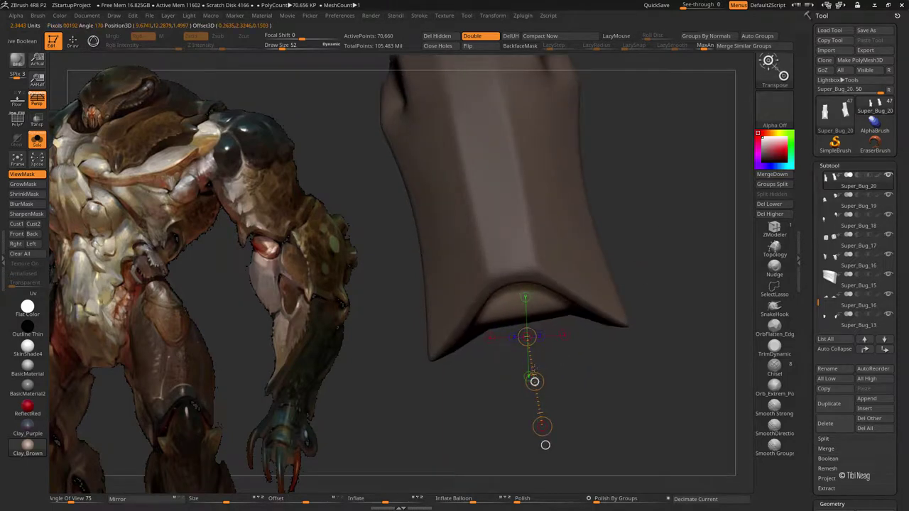
{"action": "left_click_drag", "start_coordinate": [534, 381], "coordinate": [532, 319]}
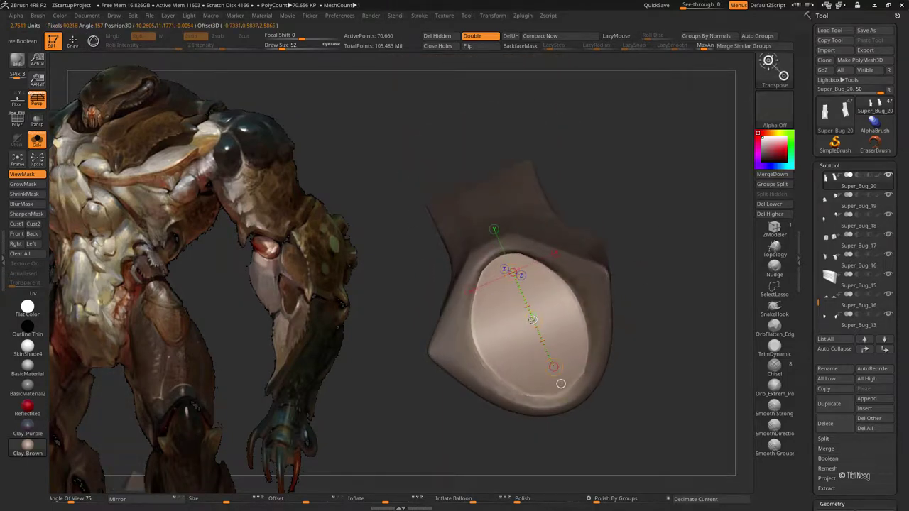
Step: Smooth the inner surface of the new hollow opening with a larger Smooth brush
{"action": "key", "text": "q"}
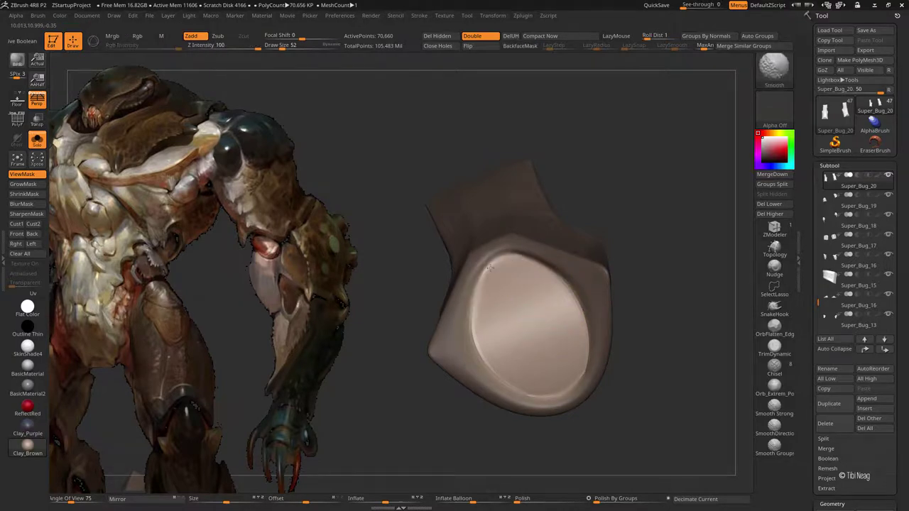
{"action": "left_click_drag", "start_coordinate": [490, 268], "coordinate": [523, 379], "text": "shift"}
{"action": "mouse_move", "coordinate": [639, 307]}
{"action": "left_mouse_down"}
{"action": "mouse_move", "coordinate": [528, 339]}
{"action": "mouse_move", "coordinate": [537, 331]}
{"action": "mouse_move", "coordinate": [517, 304]}
{"action": "left_mouse_up"}
{"action": "key", "text": "space"}
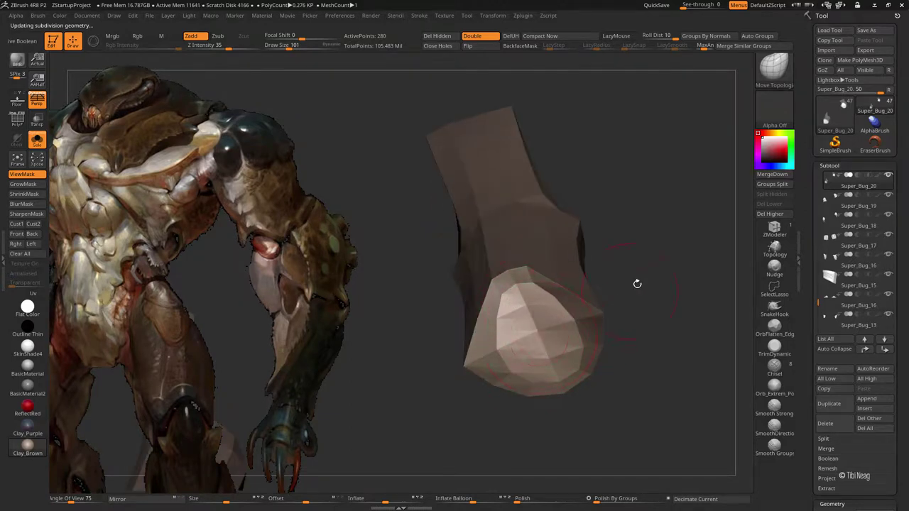
Step: Subdivide the cuff one level and soften the cap's end face with a size-76 Smooth brush
{"action": "mouse_move", "coordinate": [637, 283]}
{"action": "left_mouse_down"}
{"action": "mouse_move", "coordinate": [529, 269]}
{"action": "mouse_move", "coordinate": [615, 353]}
{"action": "left_mouse_up"}
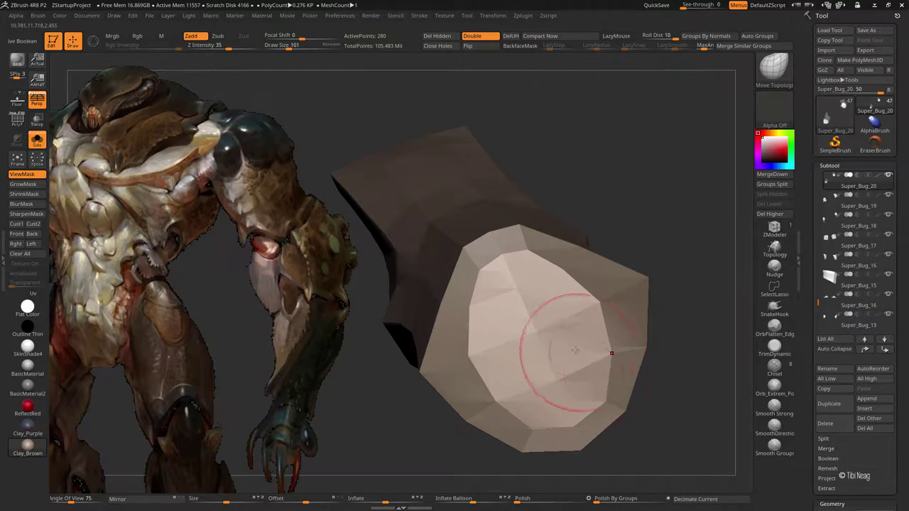
{"action": "key", "text": "ctrl+d"}
{"action": "left_click_drag", "start_coordinate": [533, 331], "coordinate": [622, 249]}
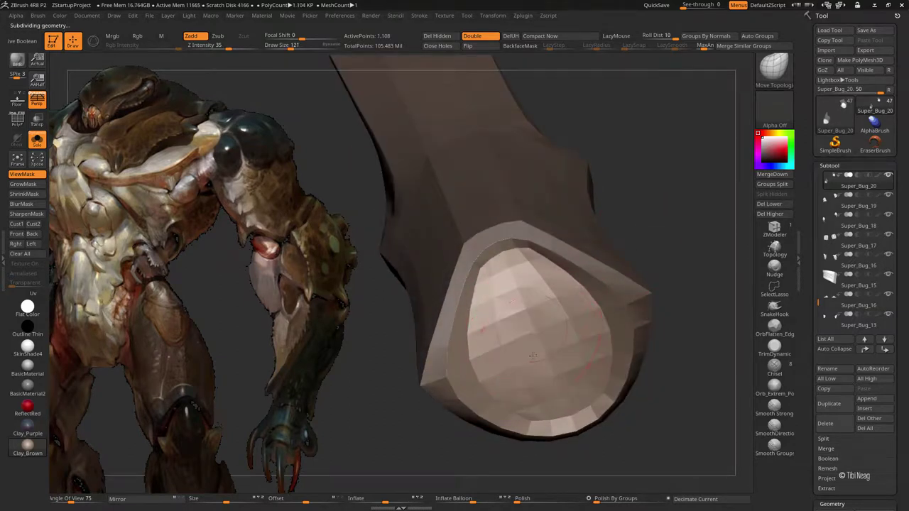
{"action": "right_click", "coordinate": [536, 333]}
{"action": "left_click_drag", "start_coordinate": [522, 306], "coordinate": [501, 305]}
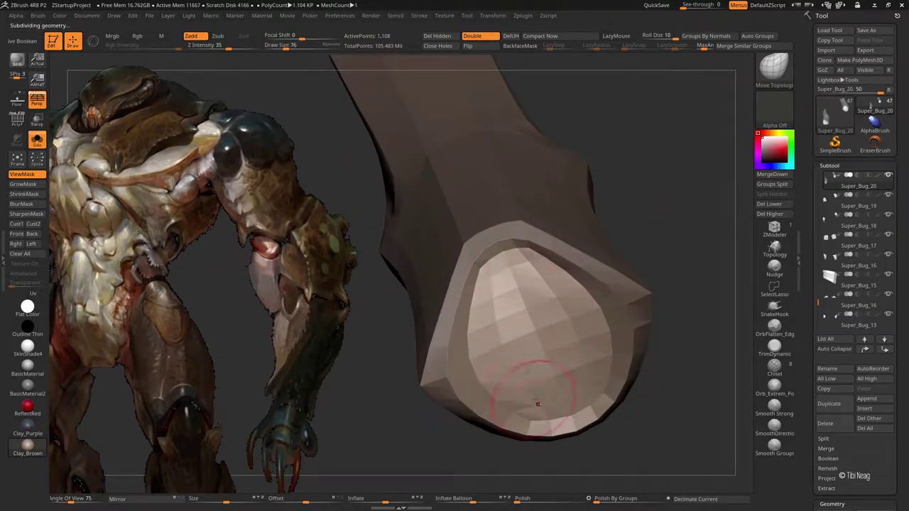
{"action": "left_click_drag", "start_coordinate": [537, 403], "coordinate": [526, 307]}
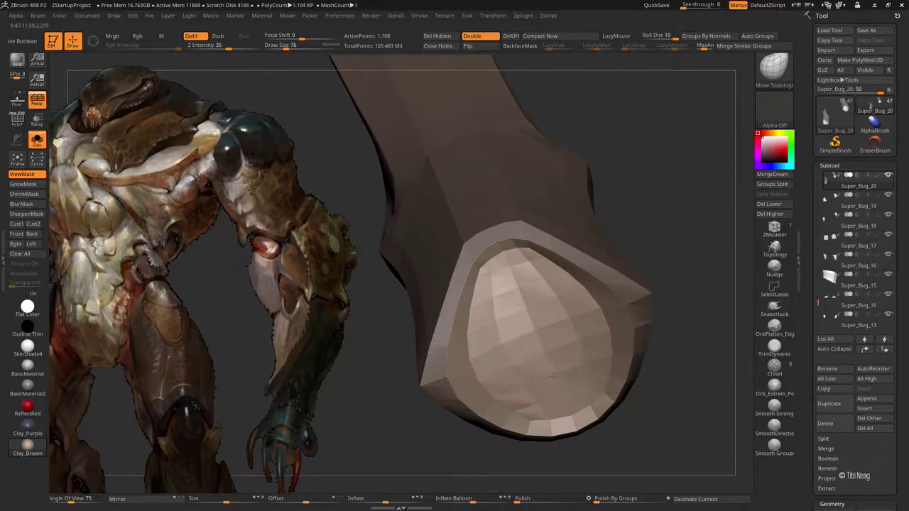
Step: Subdivide the cuff further up to level 6, about 282,628 points
{"action": "key", "text": "ctrl+d"}
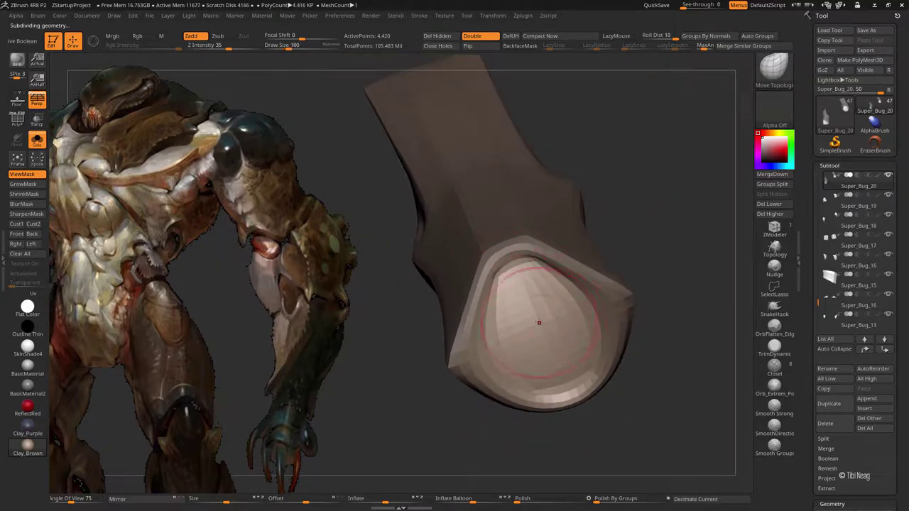
{"action": "key", "text": "ctrl+d"}
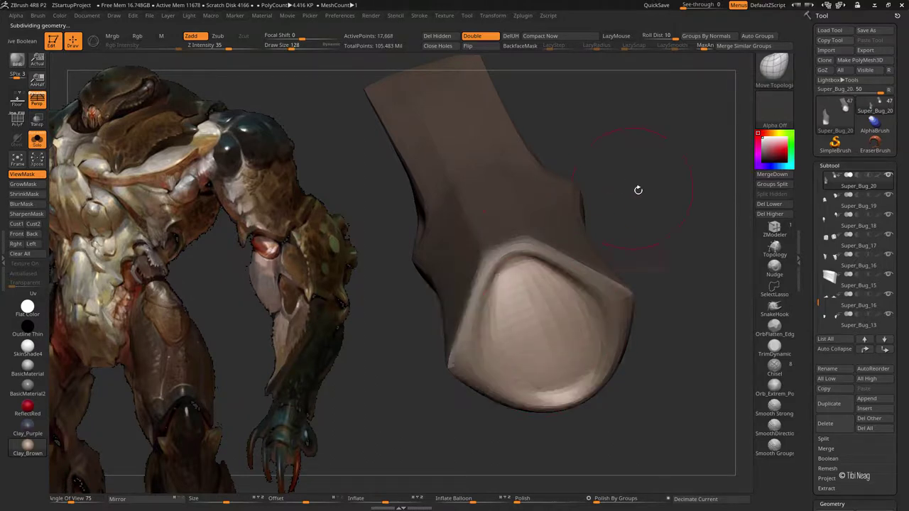
{"action": "mouse_move", "coordinate": [637, 189]}
{"action": "left_mouse_down"}
{"action": "mouse_move", "coordinate": [647, 163]}
{"action": "mouse_move", "coordinate": [643, 214]}
{"action": "mouse_move", "coordinate": [596, 270]}
{"action": "mouse_move", "coordinate": [536, 300]}
{"action": "left_mouse_up"}
{"action": "key", "text": "space"}
{"action": "left_click_drag", "start_coordinate": [895, 359], "coordinate": [895, 152]}
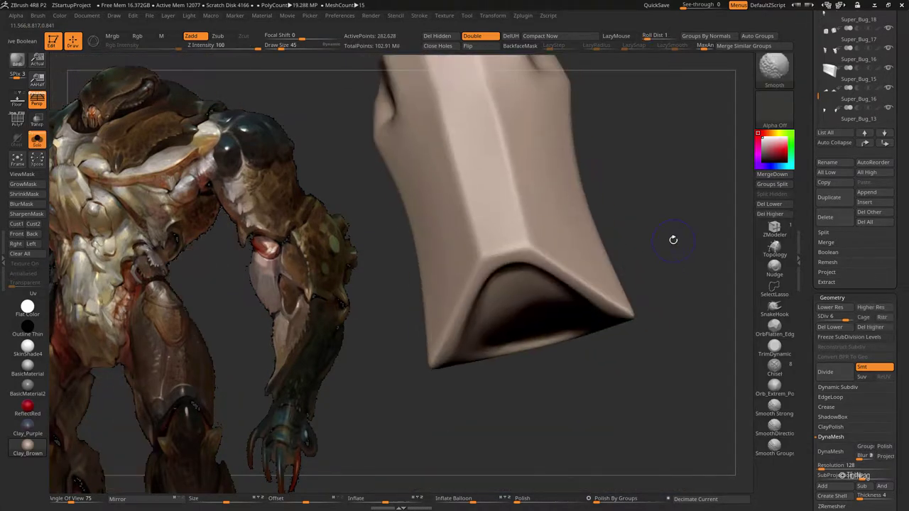
Step: Cap the open end with Close Hole, subdivide to about 1.13 million points, and reshape the rim
{"action": "key", "text": "shift+f"}
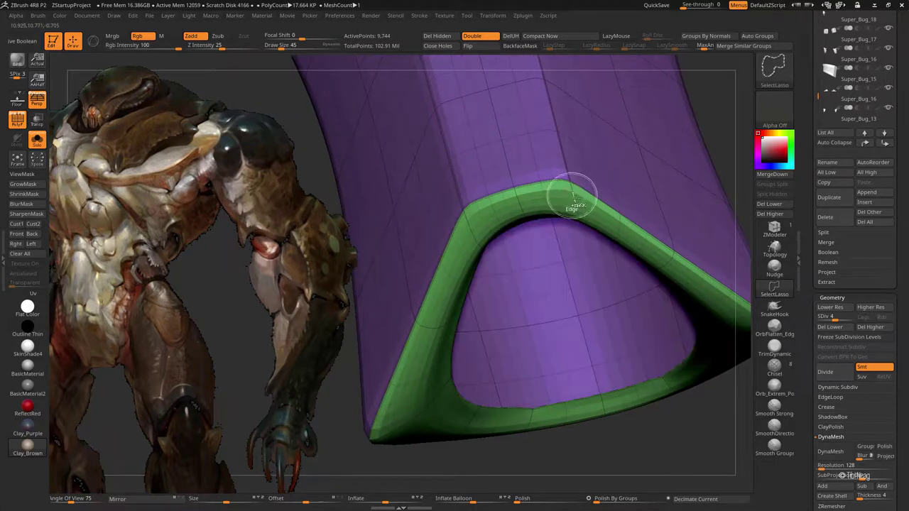
{"action": "left_click", "coordinate": [573, 205]}
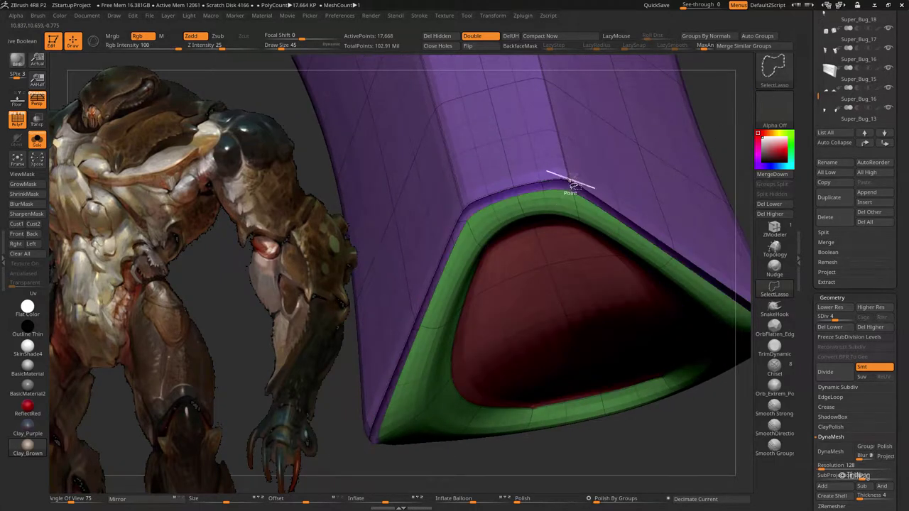
{"action": "key", "text": "ctrl+d"}
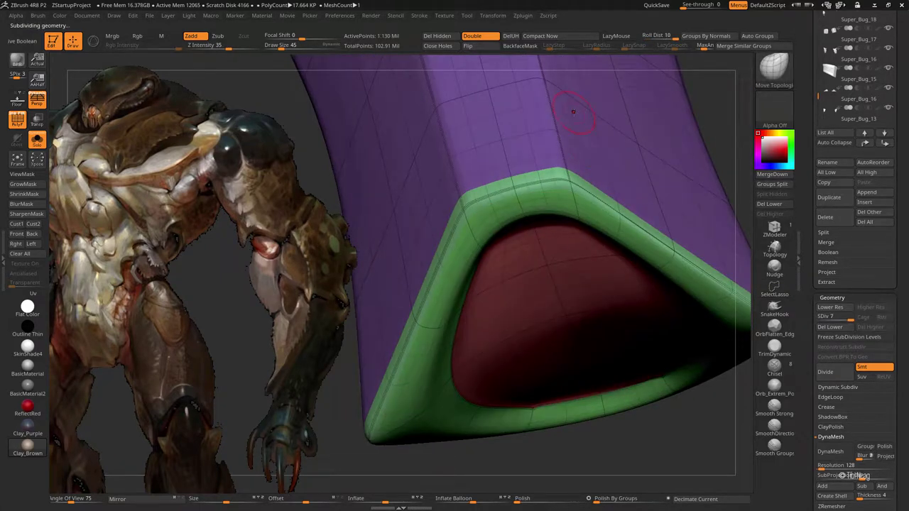
{"action": "left_click_drag", "start_coordinate": [570, 182], "coordinate": [608, 400]}
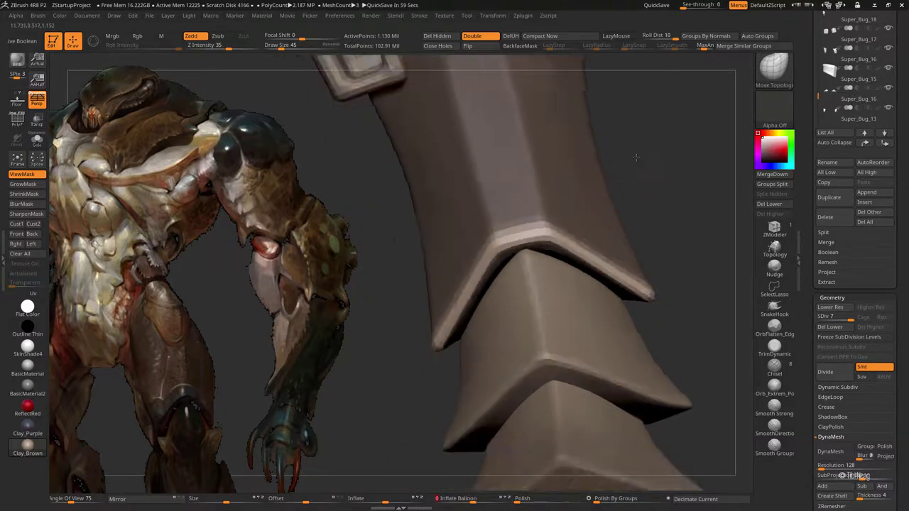
Step: Turn off mask shading, set Inflate Balloon to 3, and isolate Super_Bug_19
{"action": "left_click", "coordinate": [38, 174]}
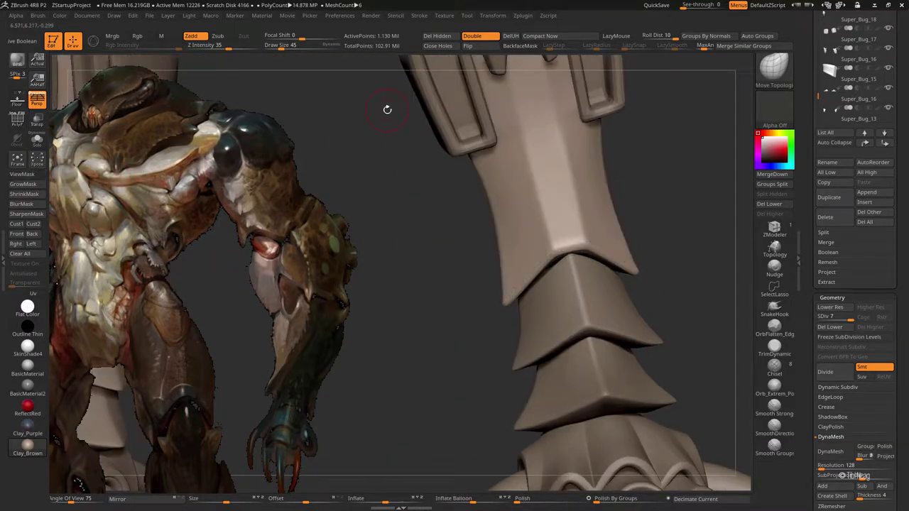
{"action": "left_click", "coordinate": [480, 499]}
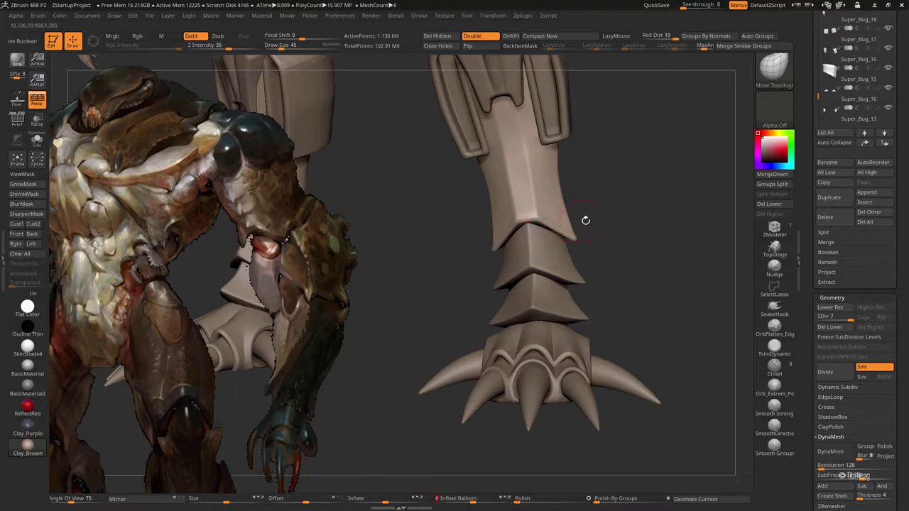
{"action": "mouse_move", "coordinate": [585, 220]}
{"action": "left_mouse_down"}
{"action": "mouse_move", "coordinate": [654, 258]}
{"action": "mouse_move", "coordinate": [639, 248]}
{"action": "mouse_move", "coordinate": [534, 250]}
{"action": "left_mouse_up"}
{"action": "left_click", "coordinate": [534, 250], "text": "alt"}
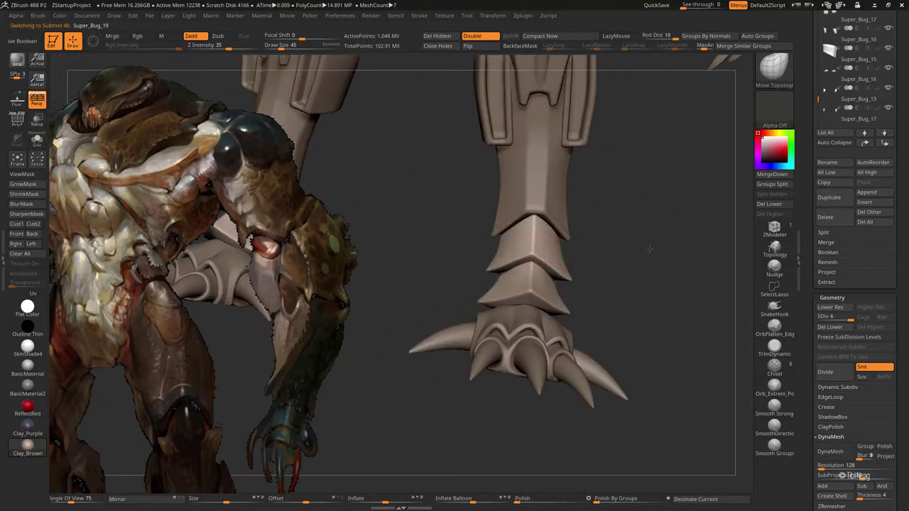